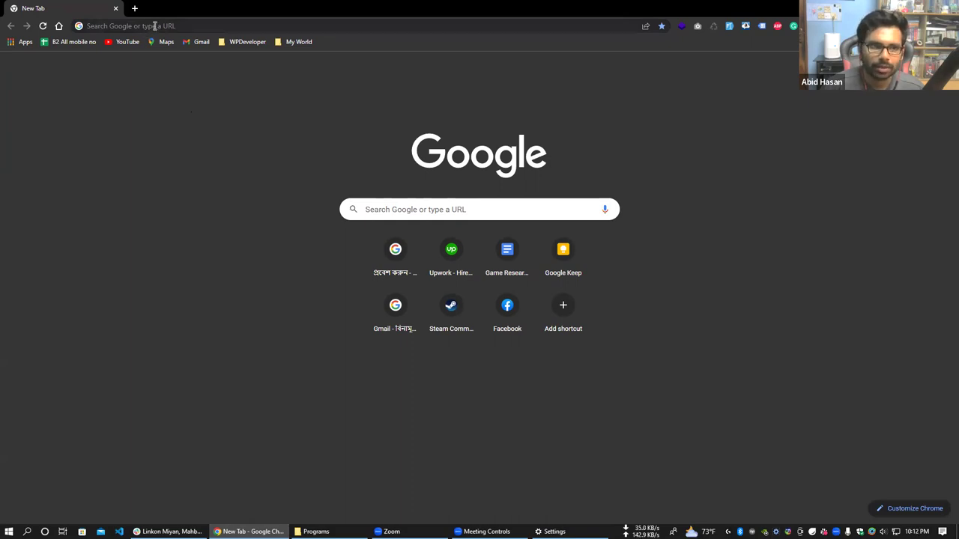
- Search Google for 'local by wpengine'
click(154, 26)
text(local)
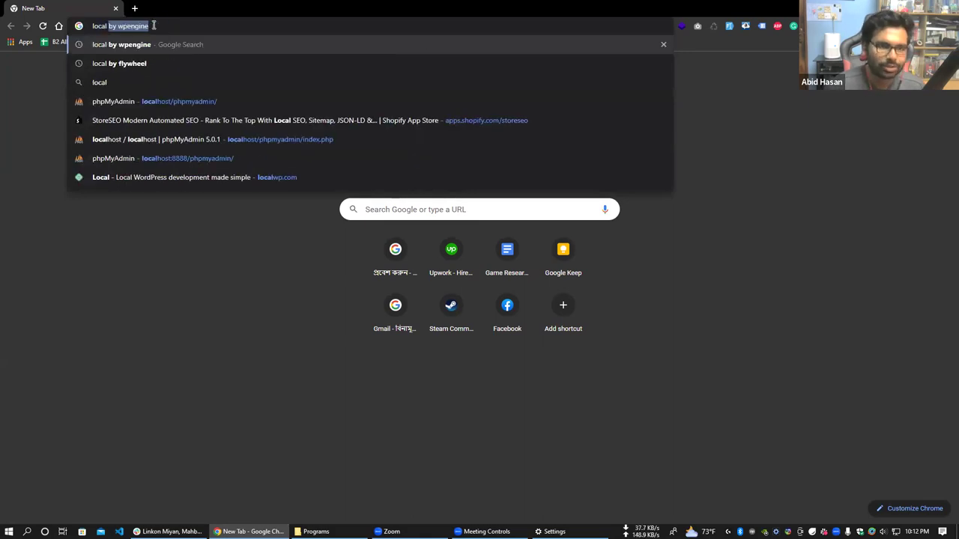
key(Return)
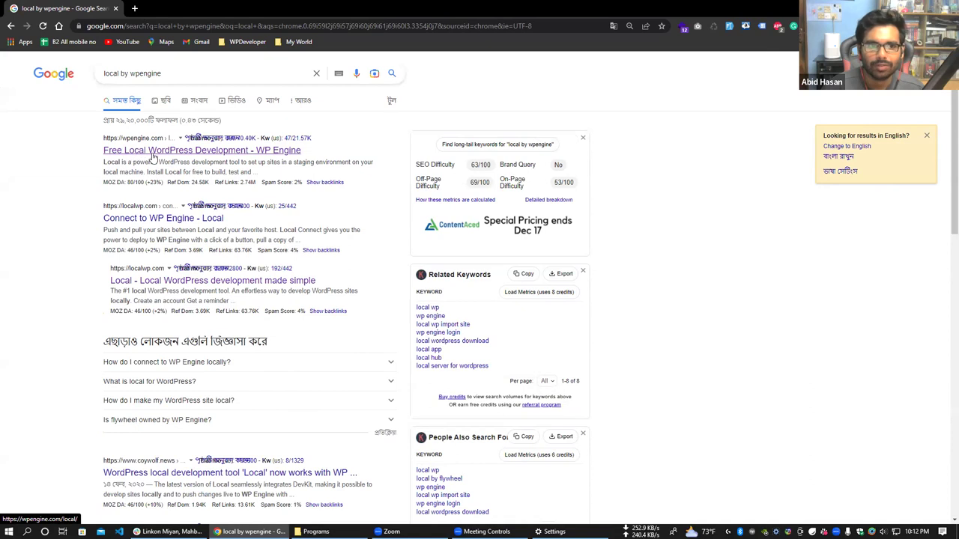
- Open WP Engine's Local product page and go to its free download form
click(224, 155)
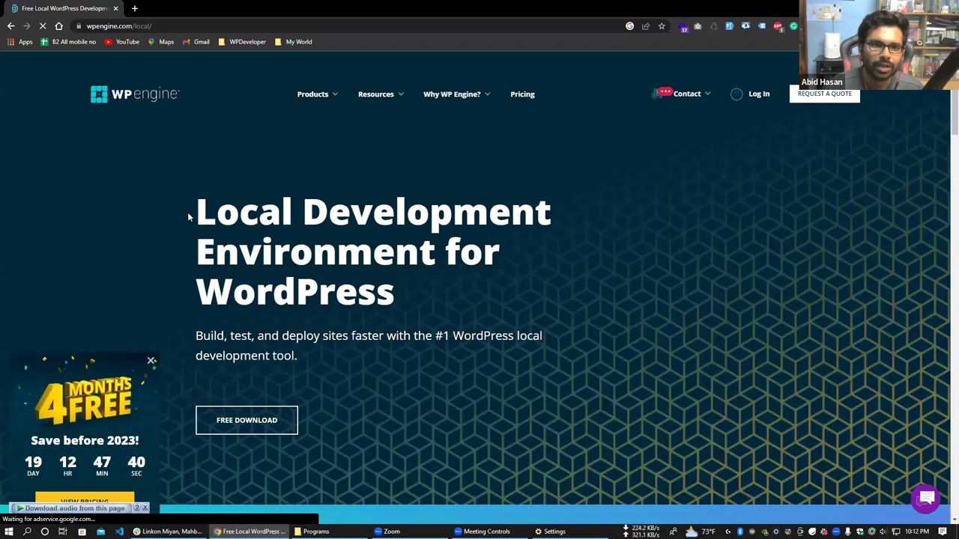
scroll(261, 362, down, 1)
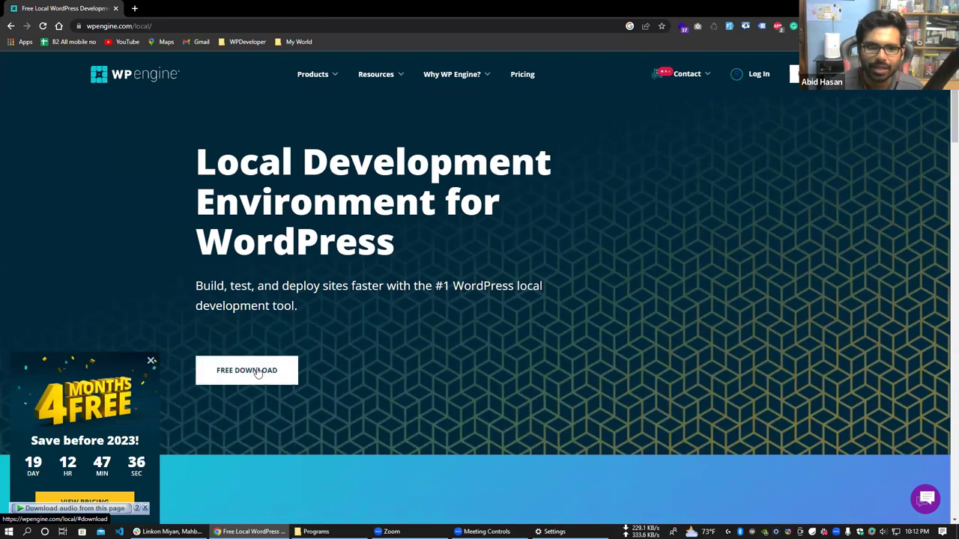
click(253, 371)
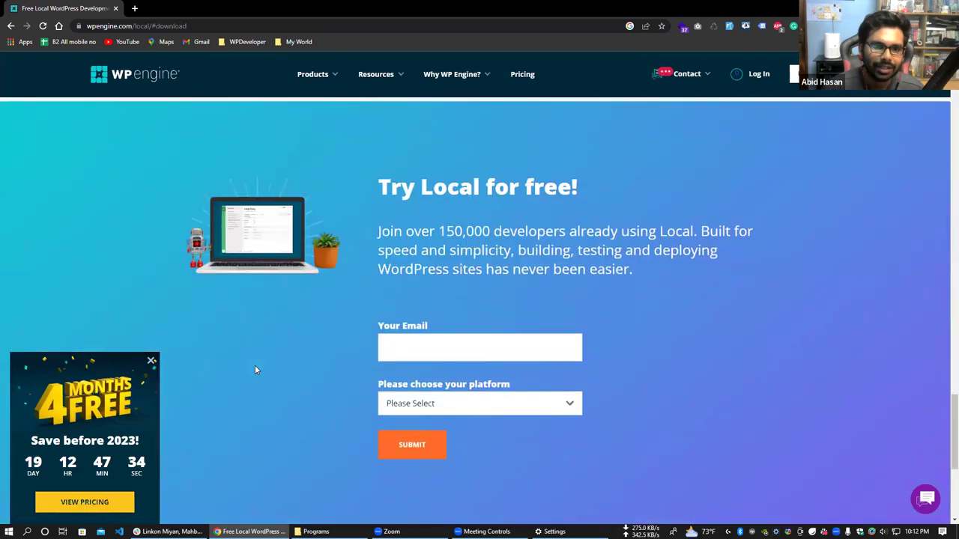
- Fill the e-mail field with a saved address, choose Windows, and submit the download form
click(430, 344)
click(435, 376)
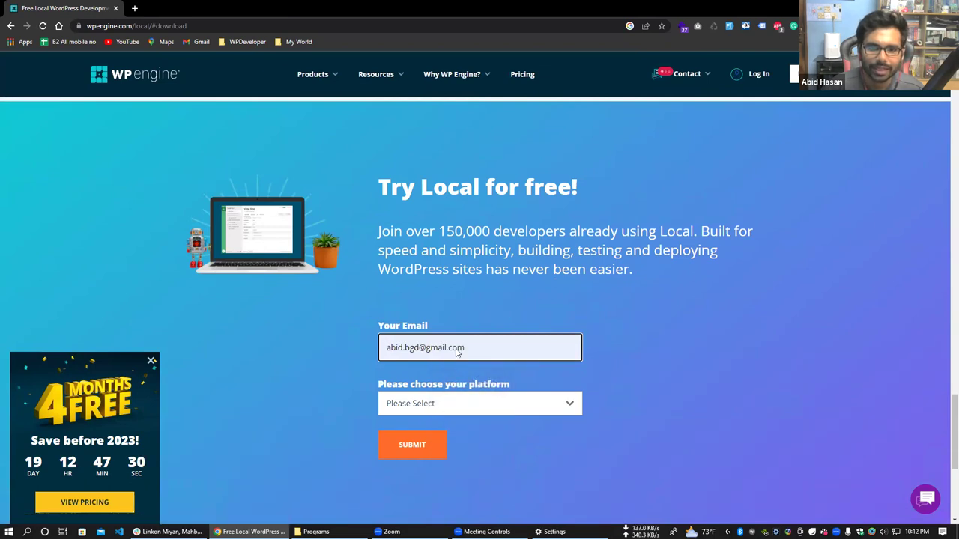
scroll(442, 407, down, 1)
click(449, 353)
click(432, 382)
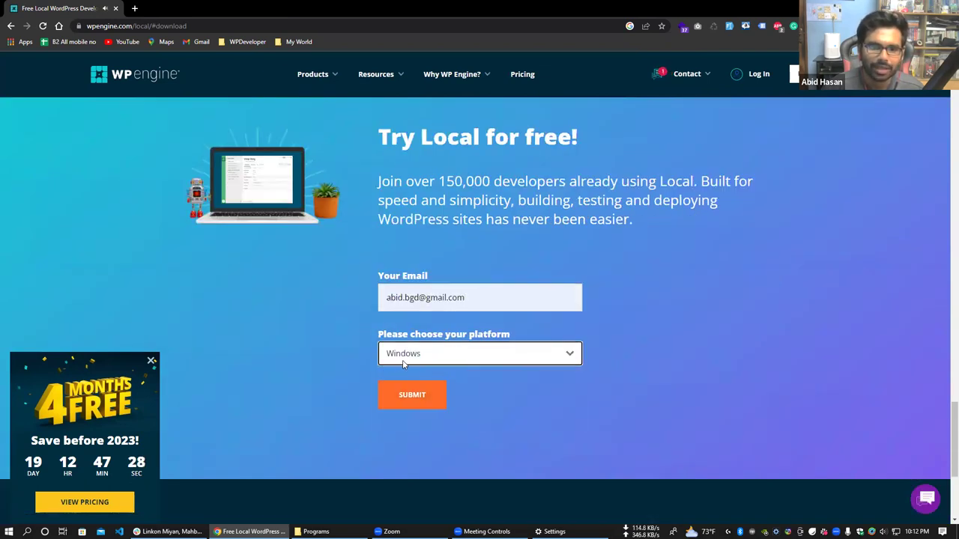
click(408, 356)
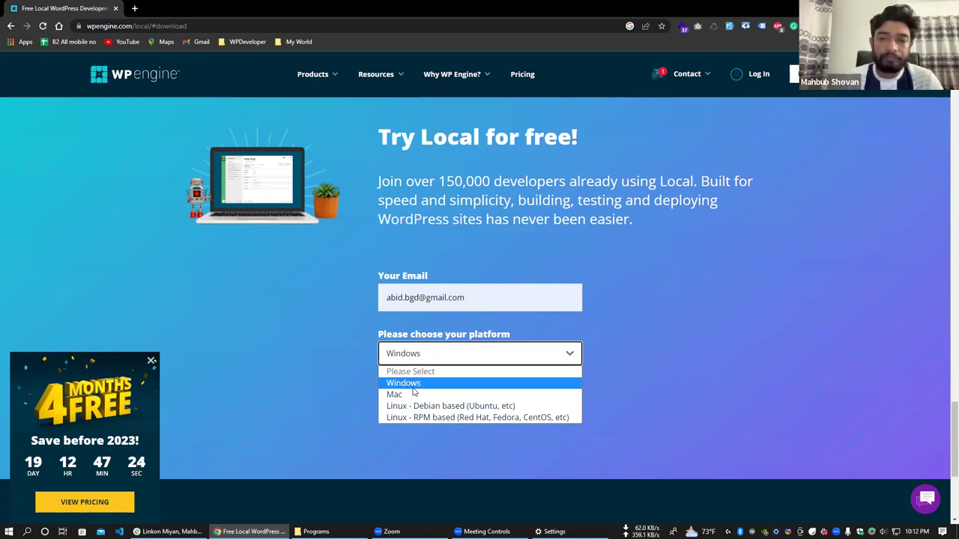
click(397, 384)
click(405, 389)
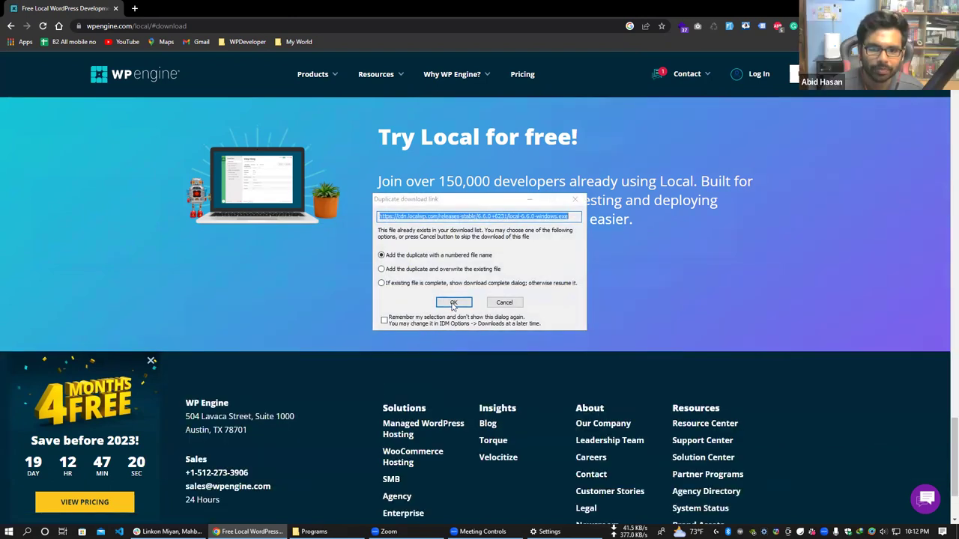
- Keep the duplicate Local installer under a new name, start then pause it, and show Downloads\Programs
click(452, 302)
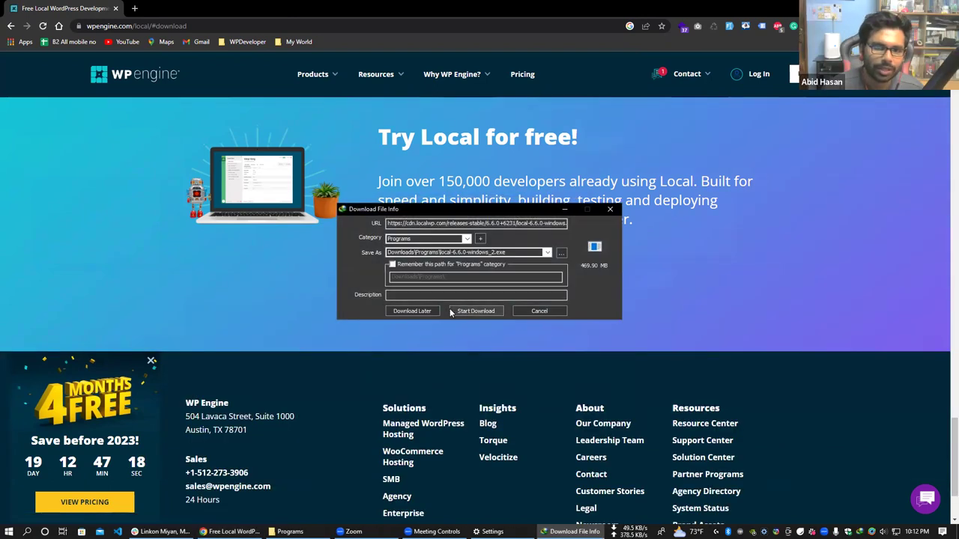
click(475, 309)
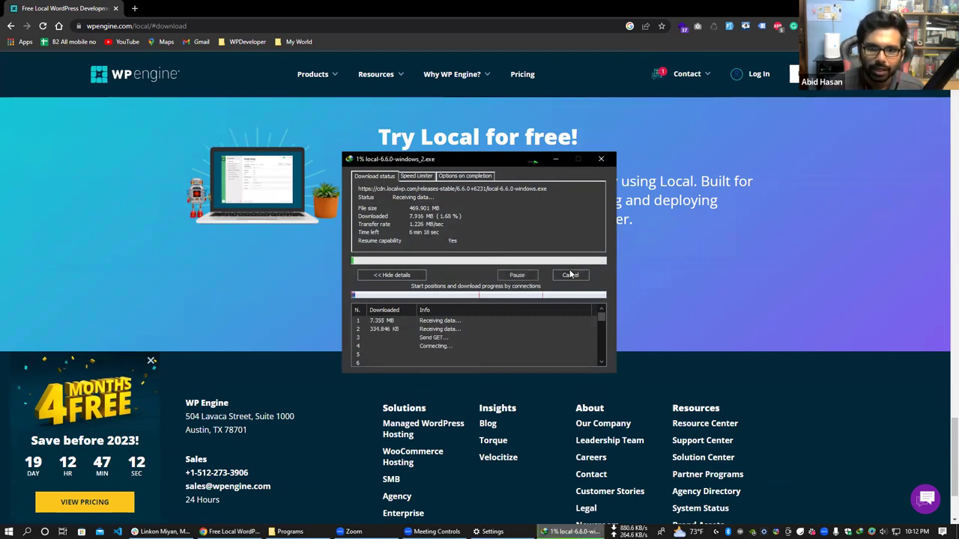
click(517, 275)
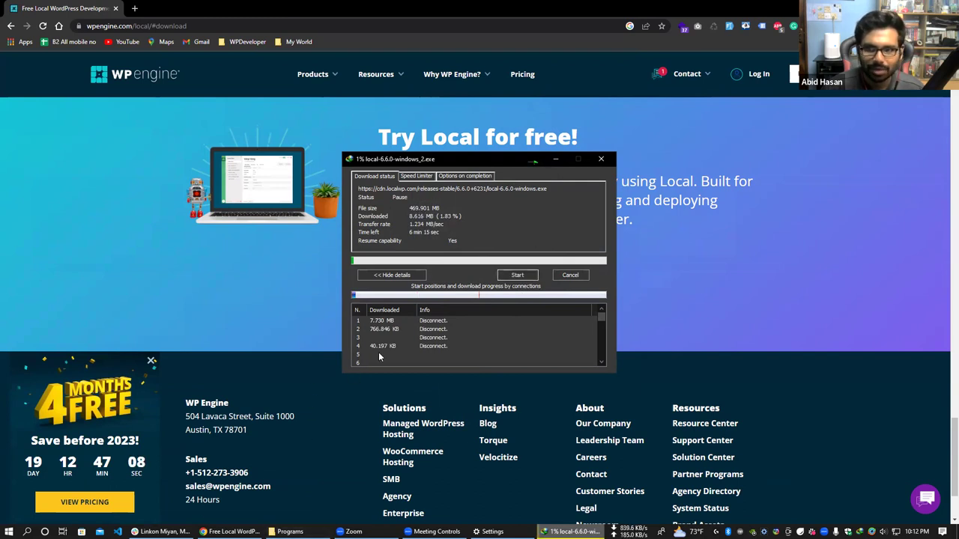
click(290, 531)
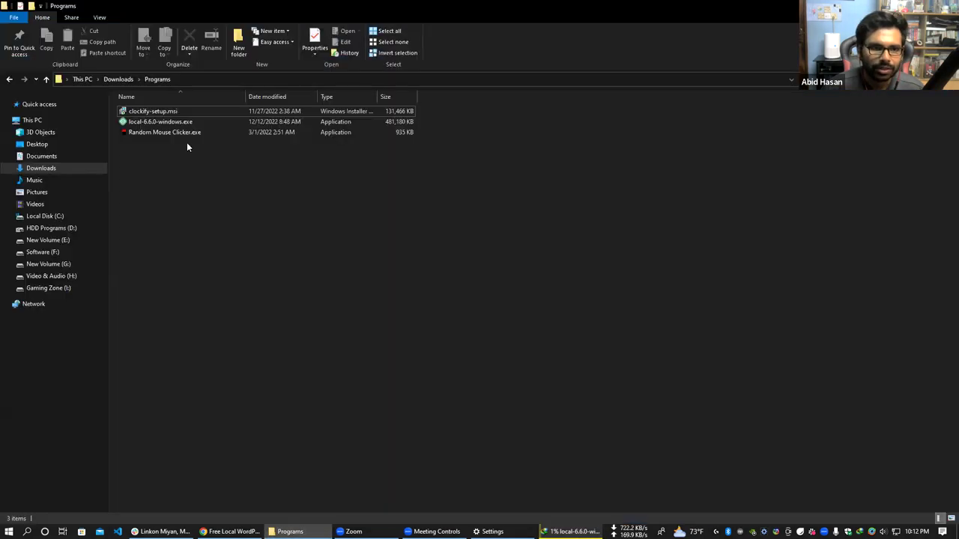
- Install local-6.6.0-windows.exe for all users into the default folder, finishing with Local launched
click(161, 124)
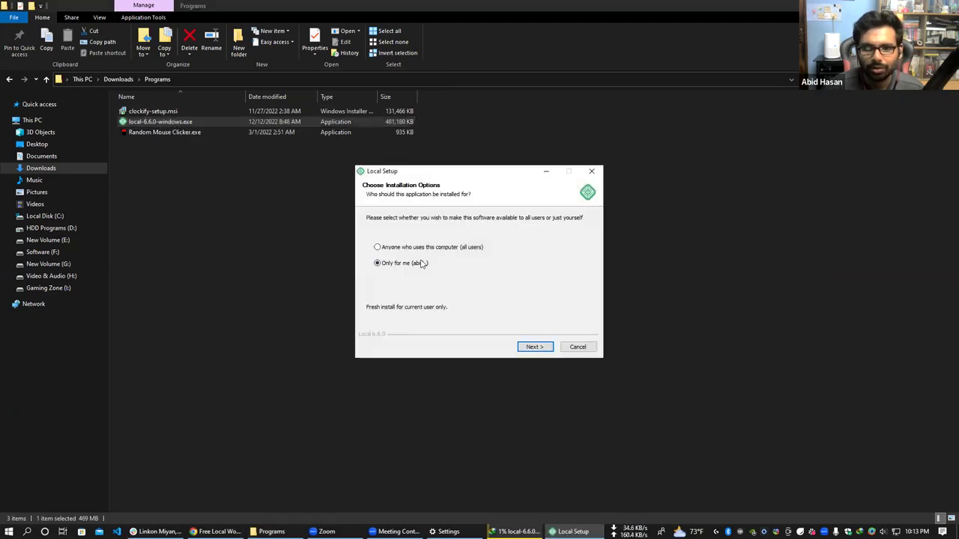
click(411, 250)
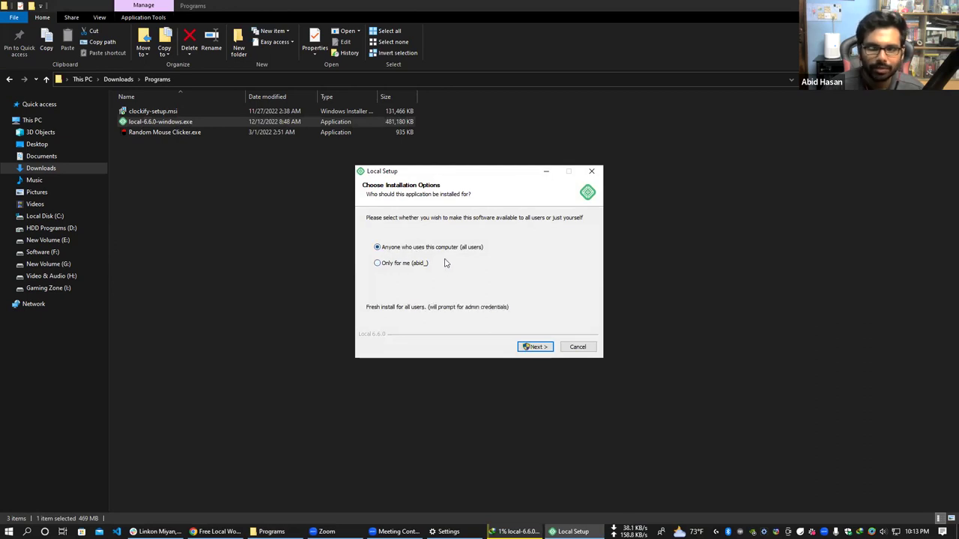
click(539, 348)
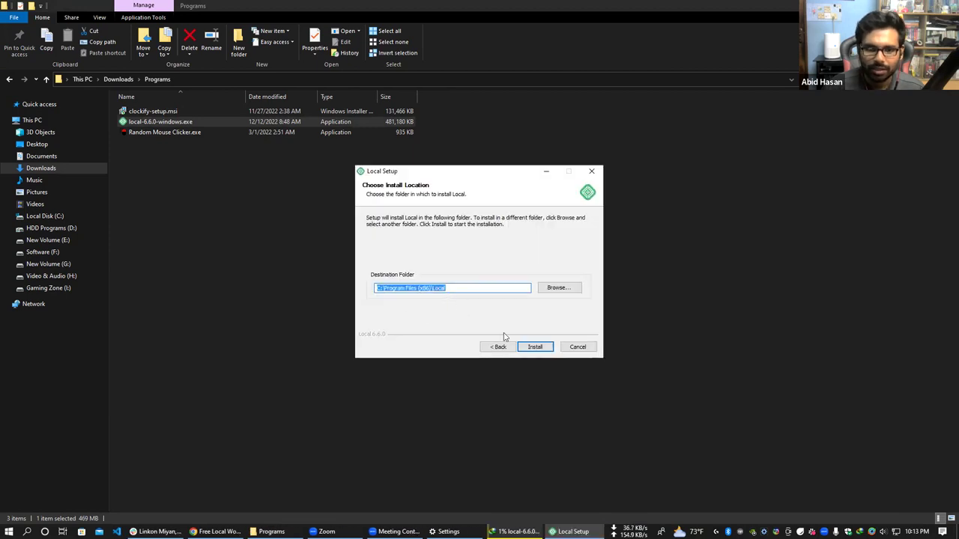
click(535, 348)
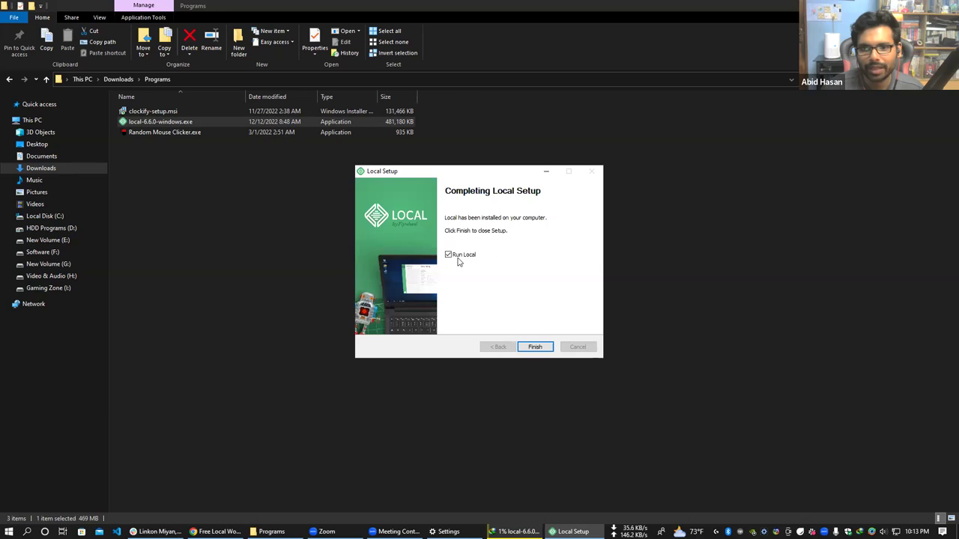
click(533, 347)
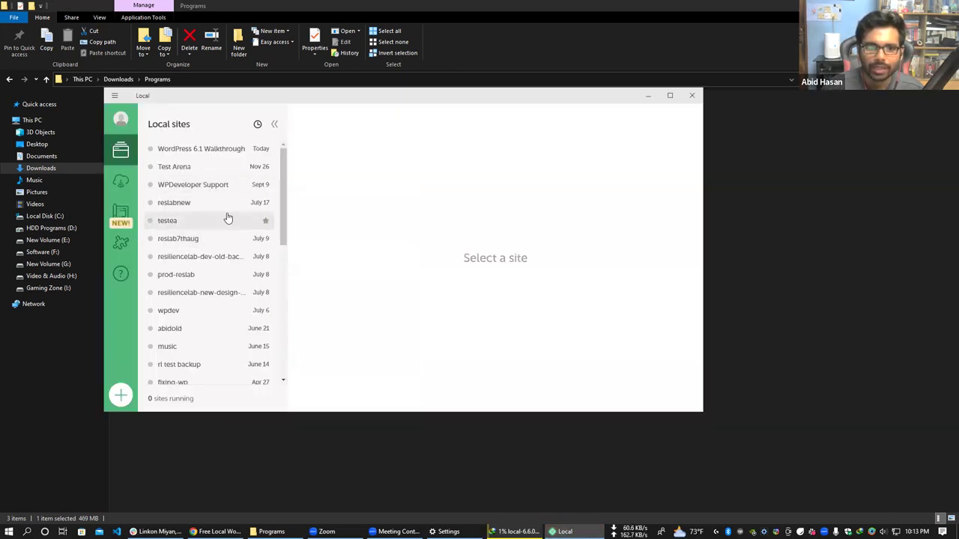
- Scroll through Local's sites list, led by 'WordPress 6.1 Walkthrough', with 0 sites running
scroll(228, 217, down, 5)
scroll(228, 237, down, 3)
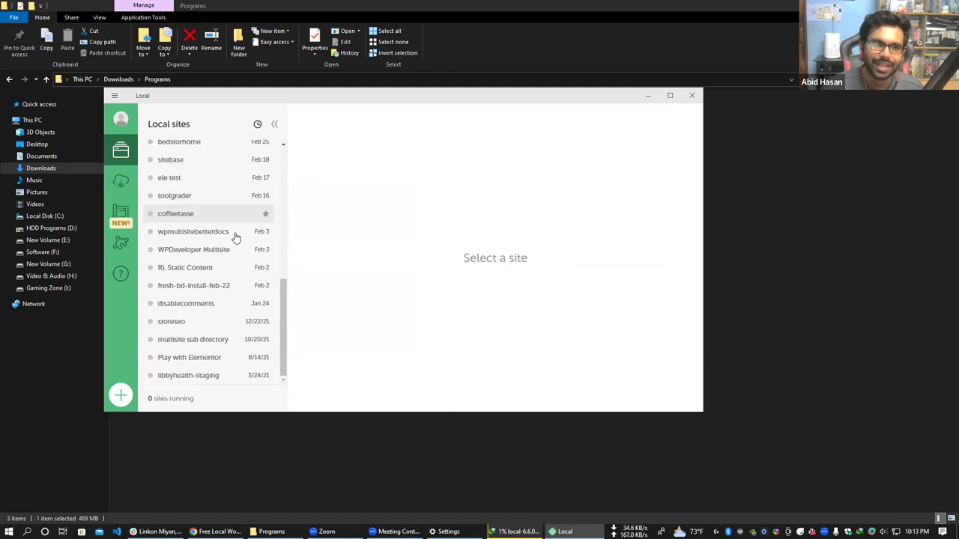
scroll(217, 254, up, 5)
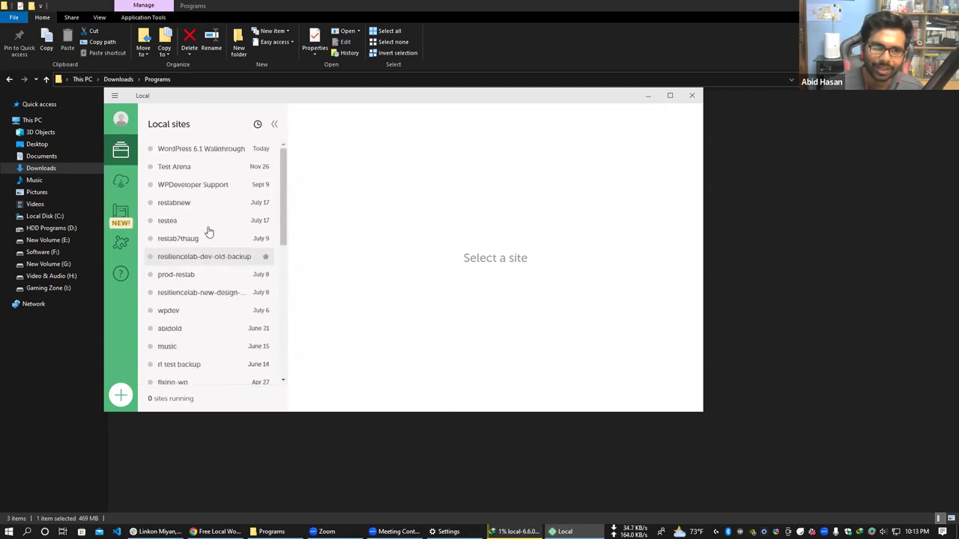
scroll(210, 225, down, 5)
scroll(217, 262, down, 1)
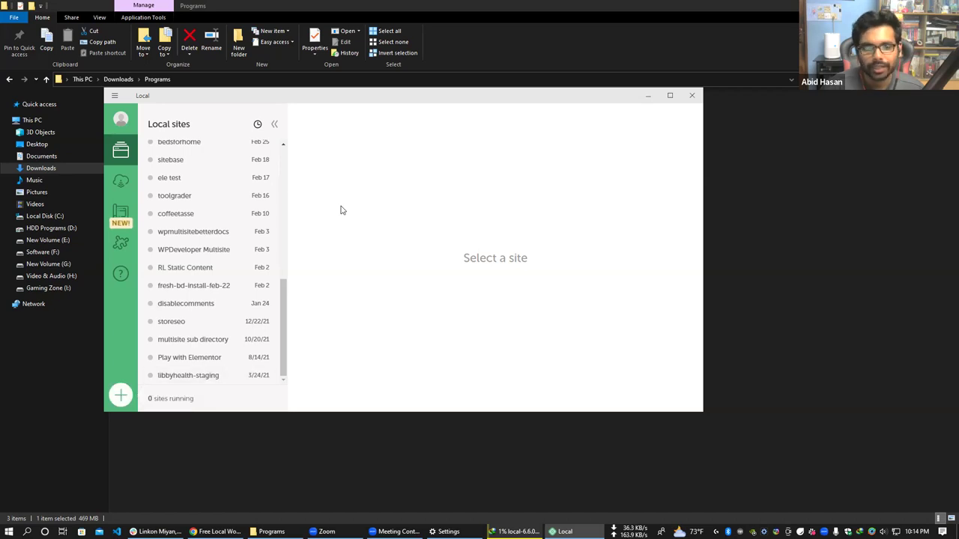
scroll(210, 240, up, 10)
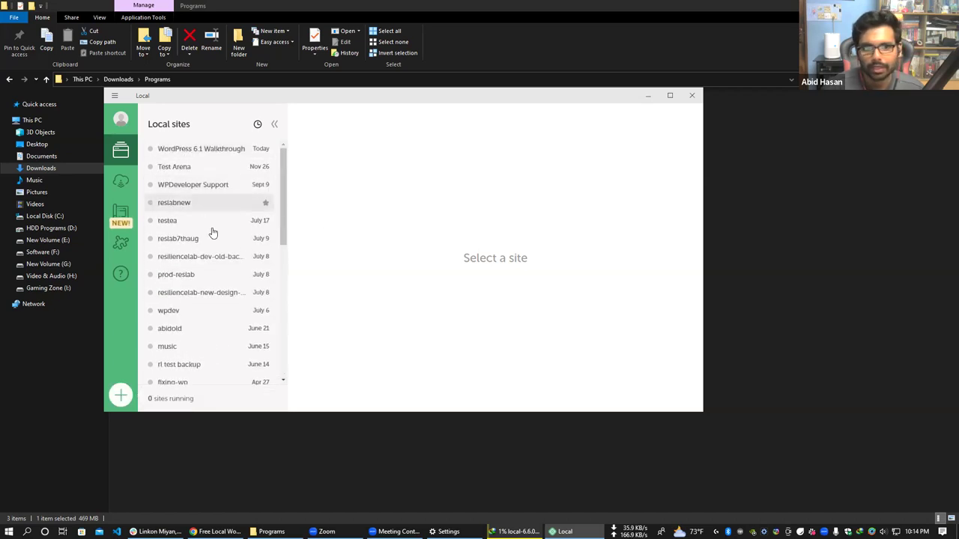
scroll(213, 233, down, 10)
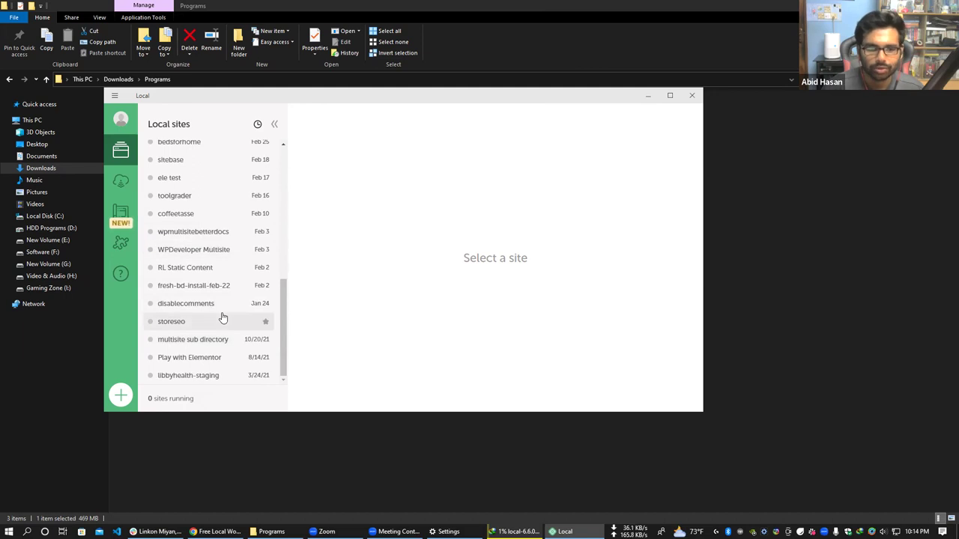
- Create a new Local site named 'Learn WordPress' and continue past the naming step
click(121, 395)
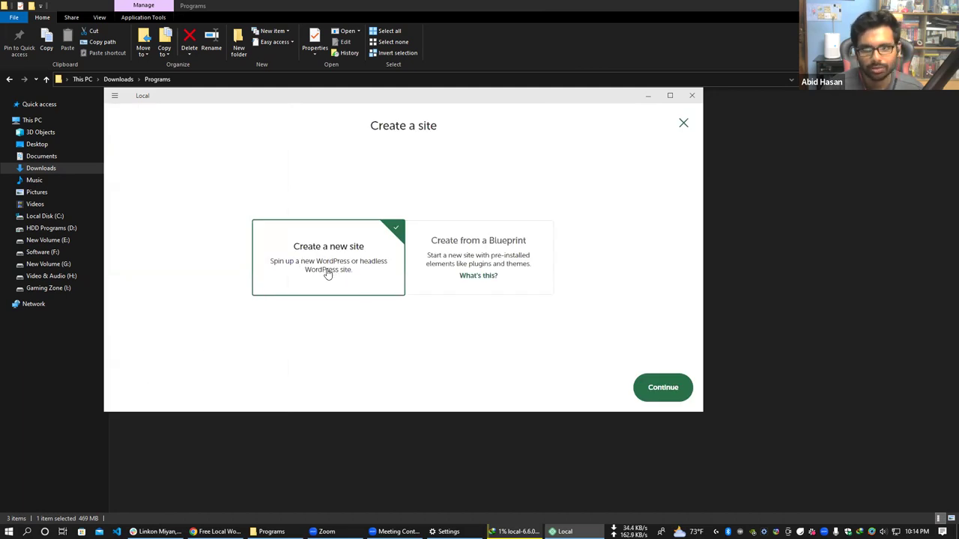
click(657, 388)
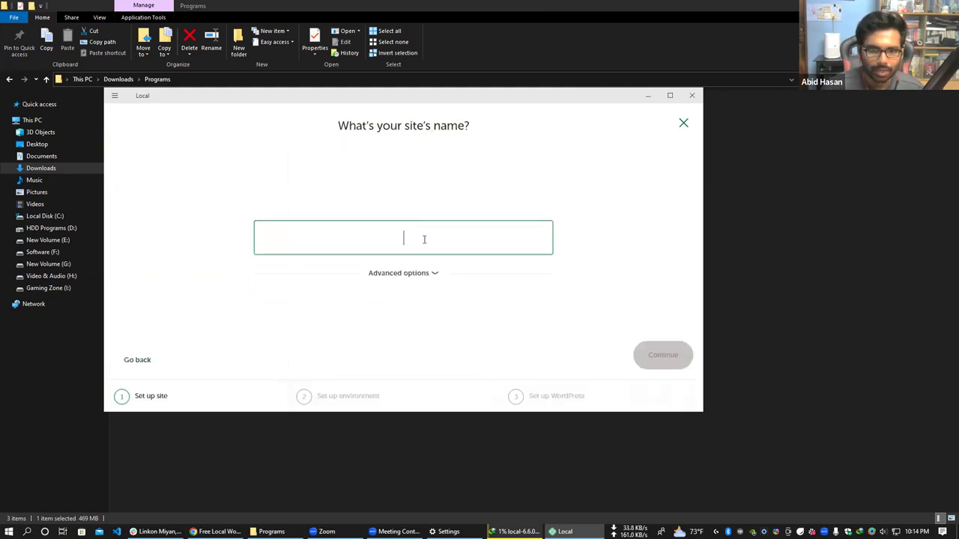
text(Learn )
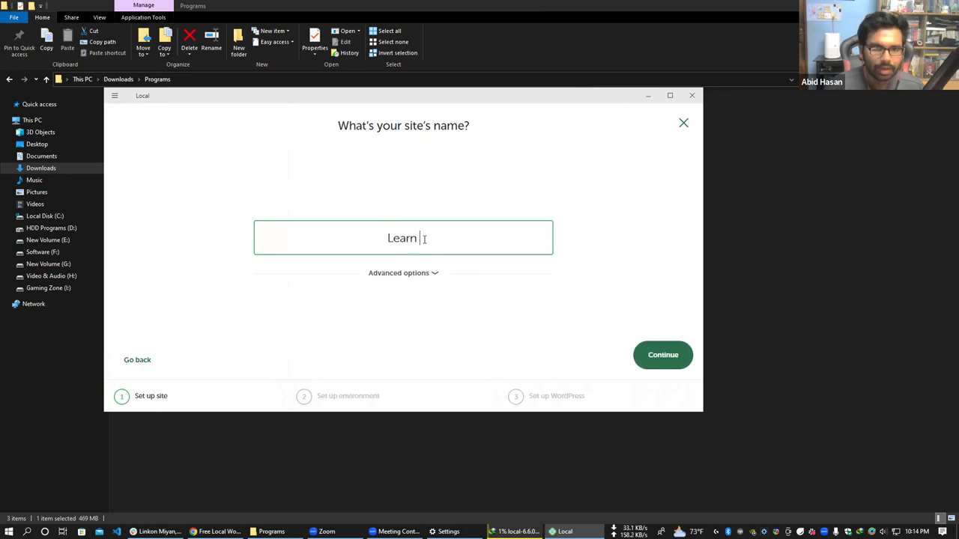
text(WordPress)
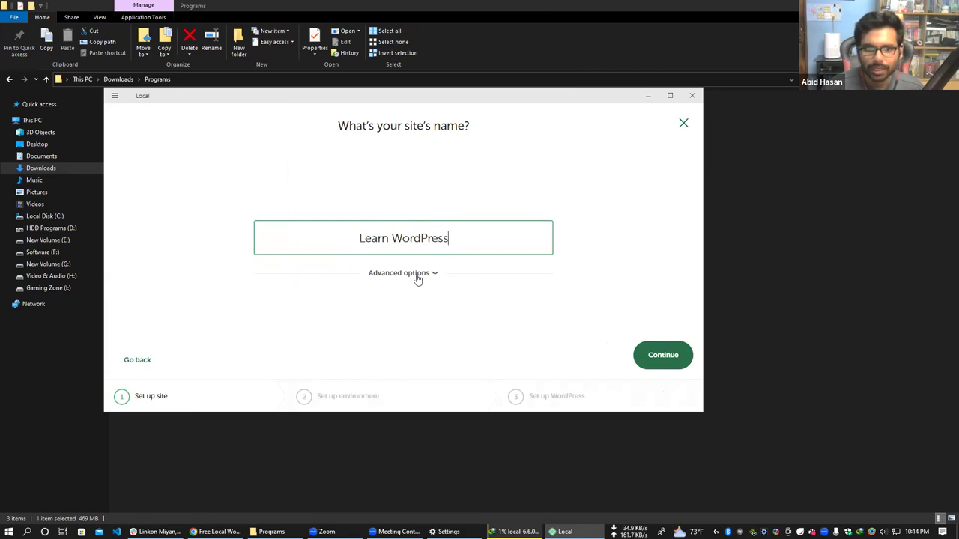
click(418, 274)
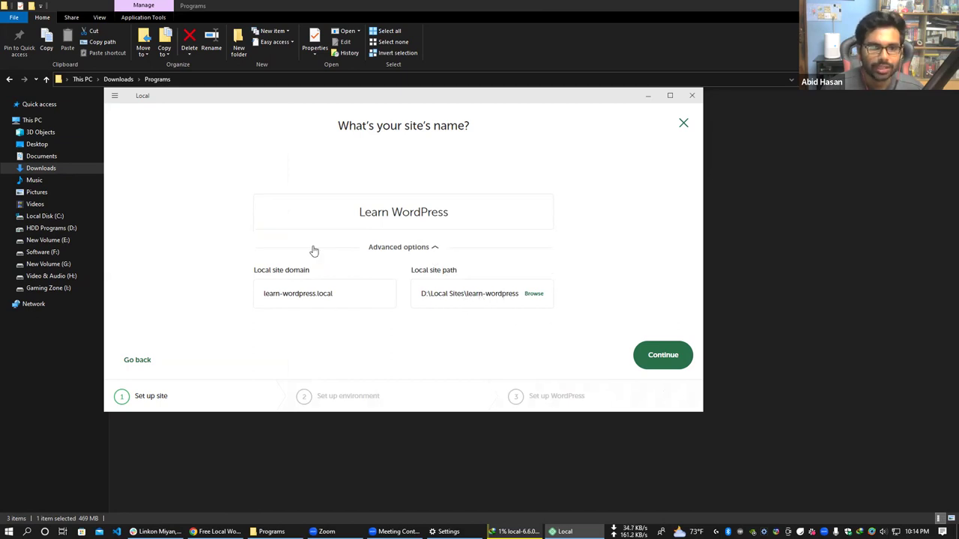
click(387, 249)
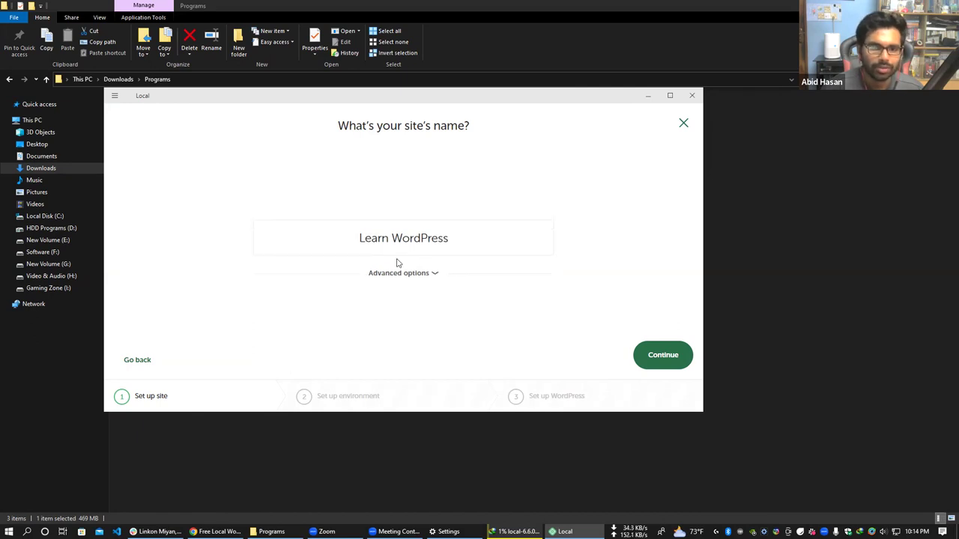
click(657, 361)
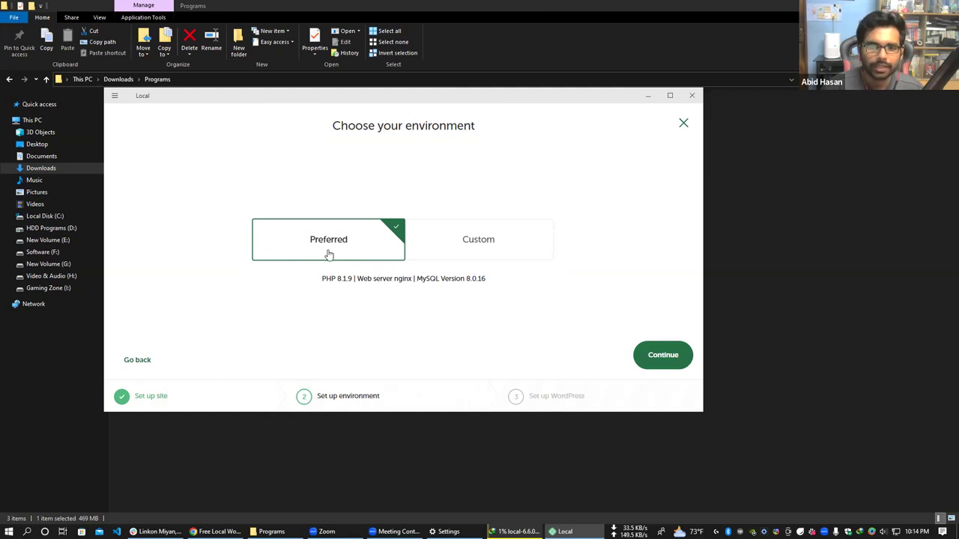
- Review Custom's web server and database options, then continue with Preferred: PHP 8.1.9, nginx, MySQL 8.0.16
click(473, 252)
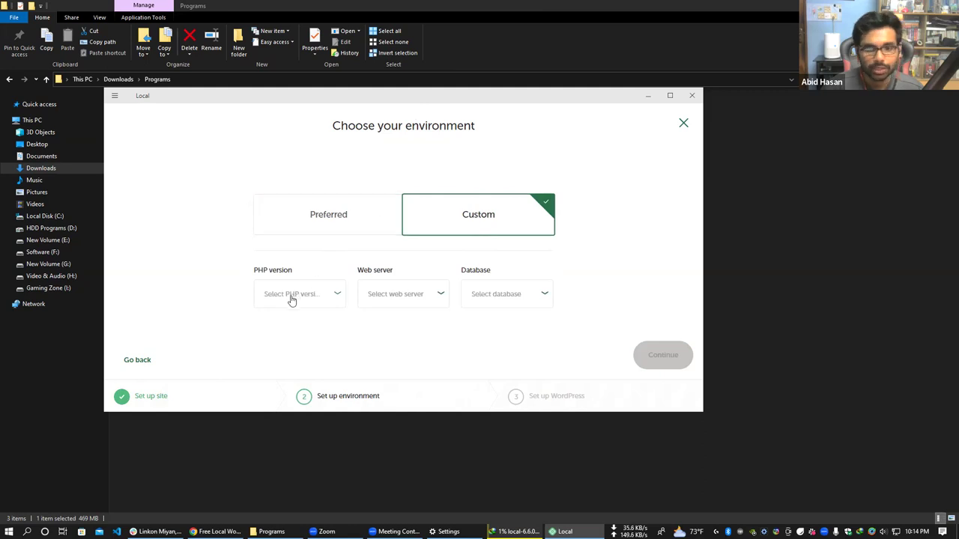
click(403, 295)
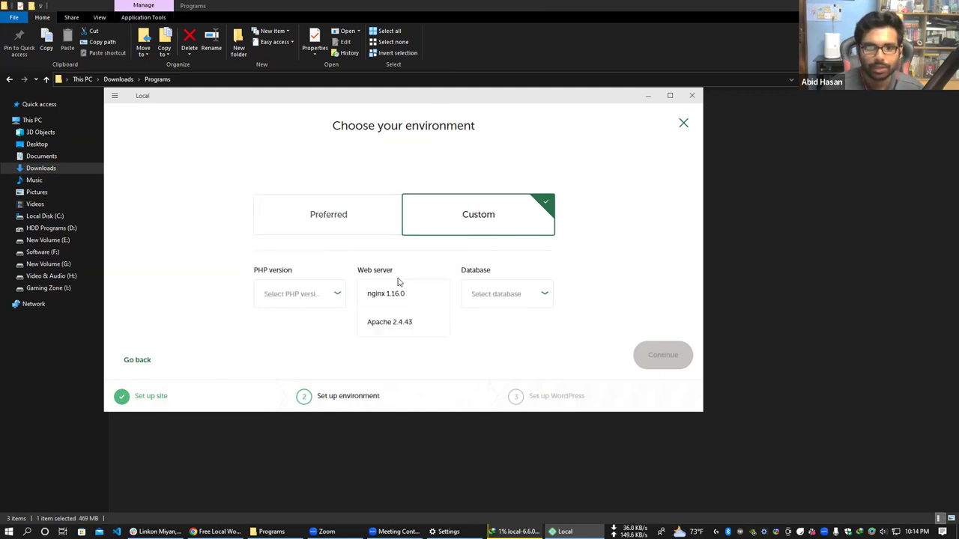
click(412, 268)
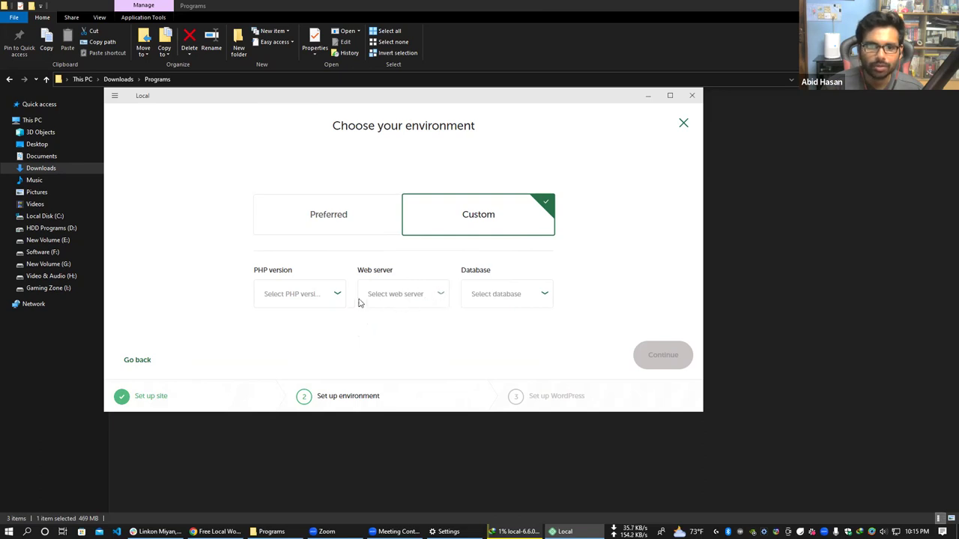
click(483, 296)
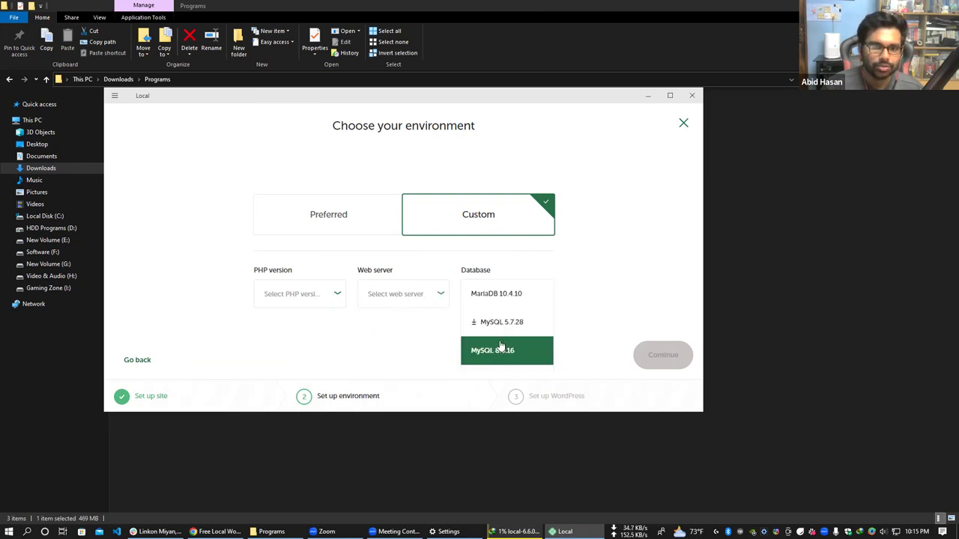
click(621, 271)
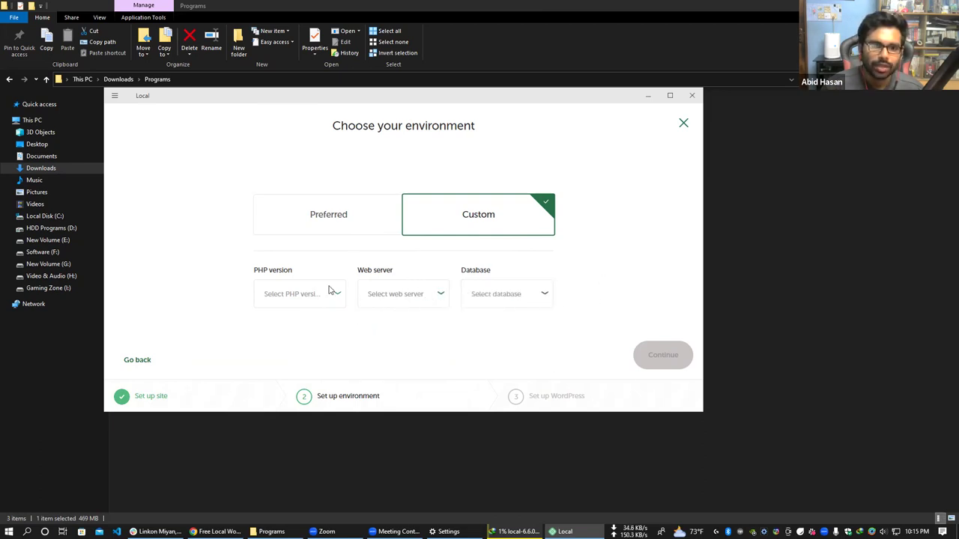
click(330, 219)
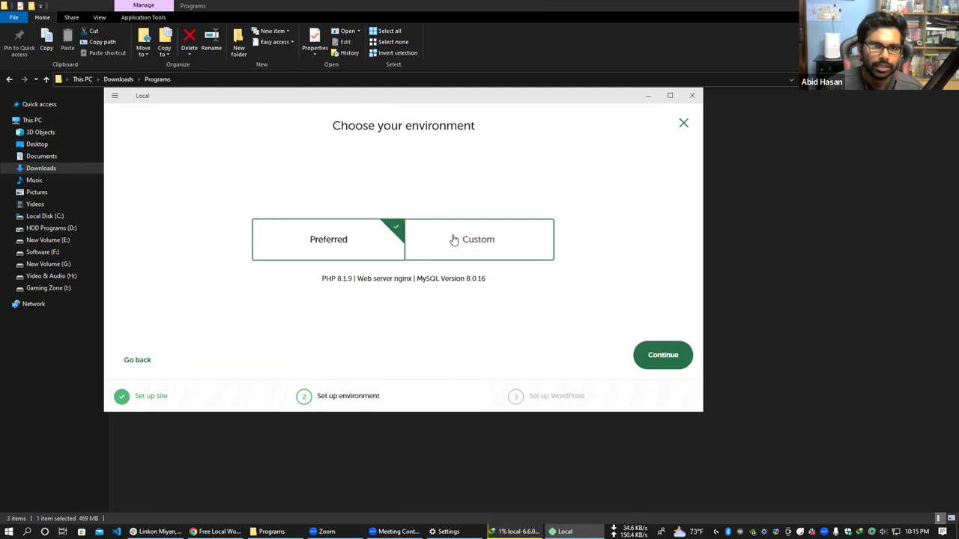
click(656, 355)
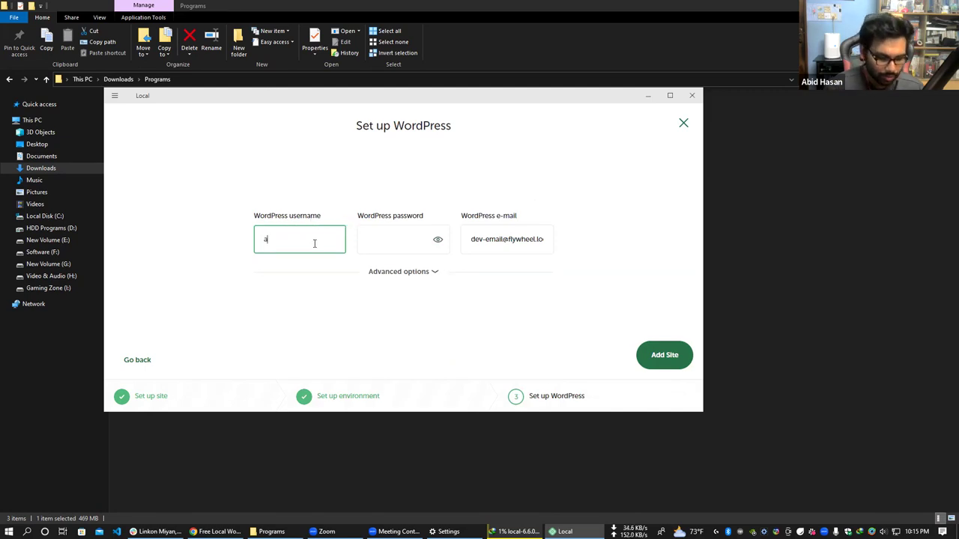
- Enter the WordPress login details, keep Multisite set to No, and add the site
click(392, 247)
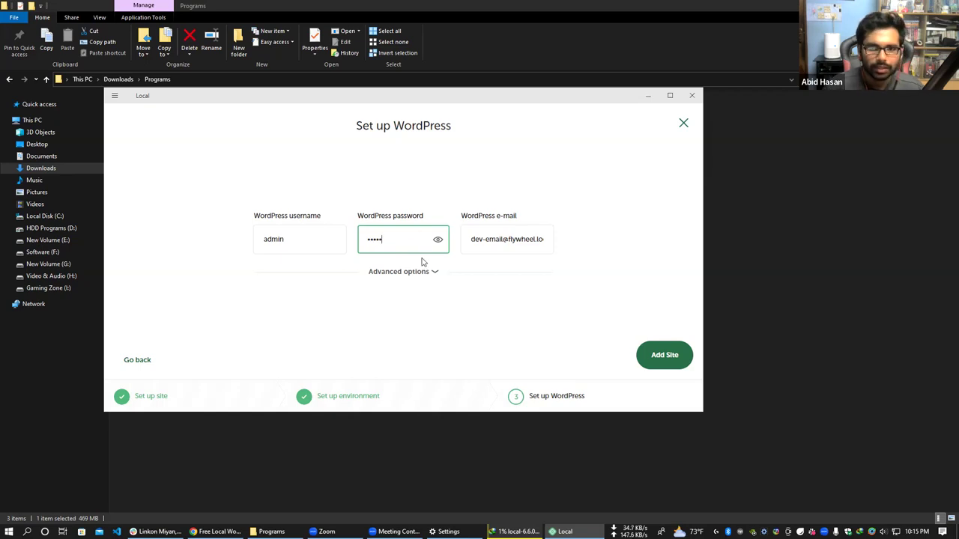
click(403, 277)
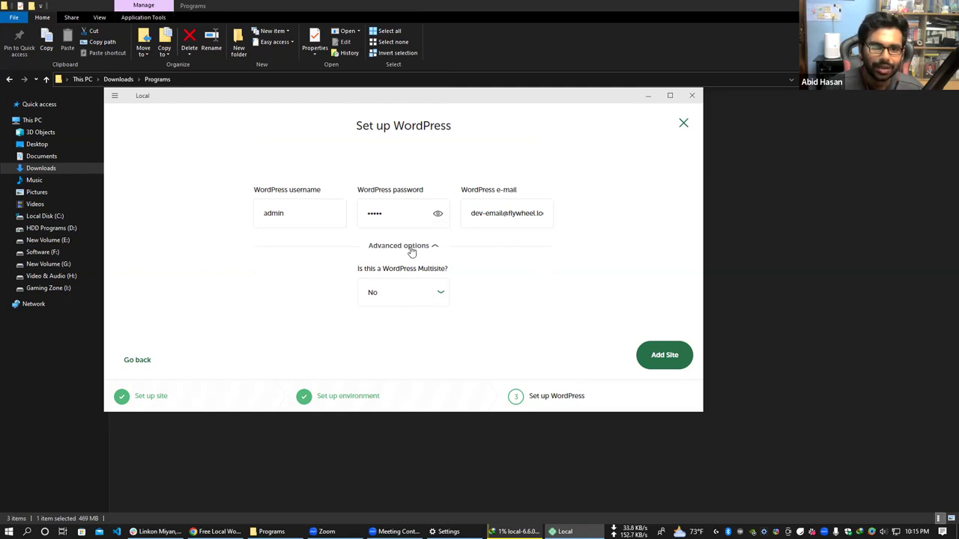
click(411, 245)
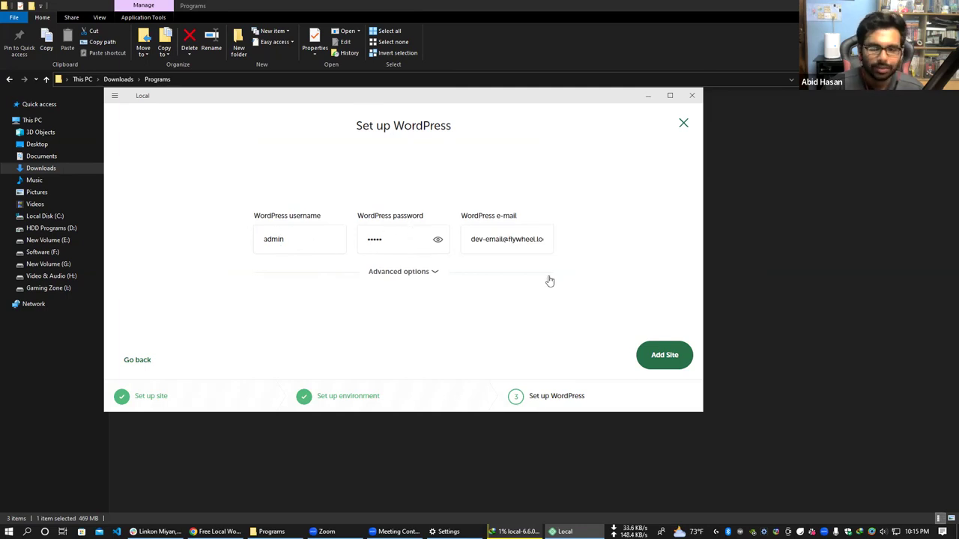
click(665, 356)
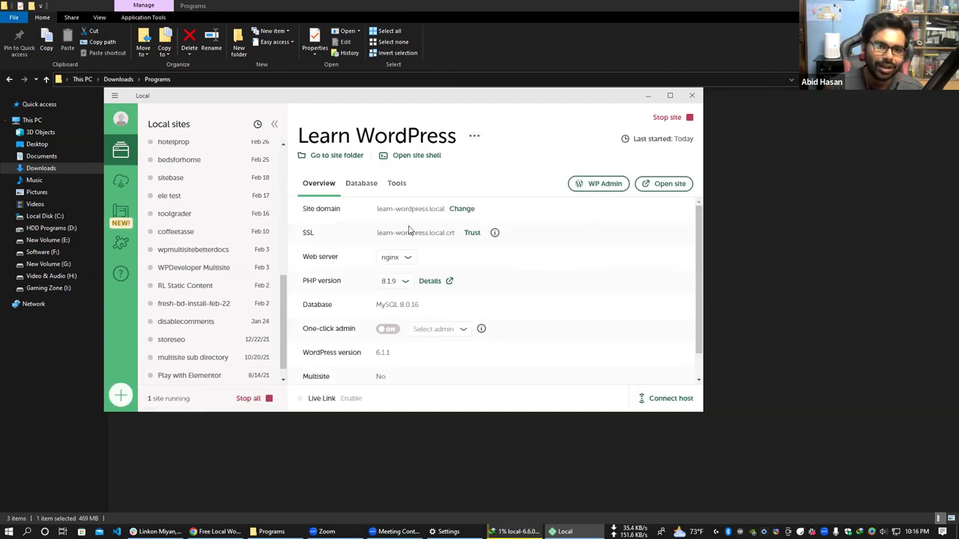
- Open WP Admin for the running Learn WordPress site from its Overview
scroll(412, 289, down, 1)
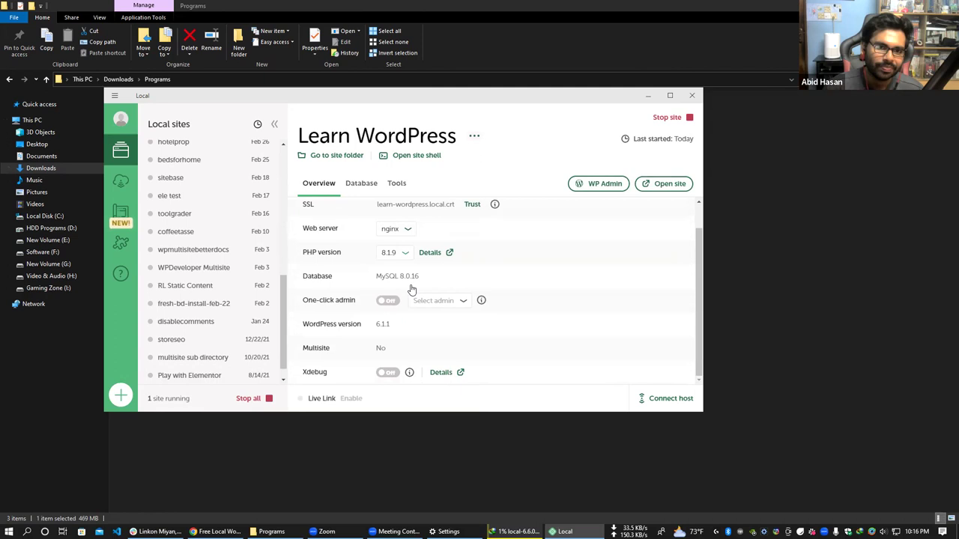
scroll(419, 292, up, 1)
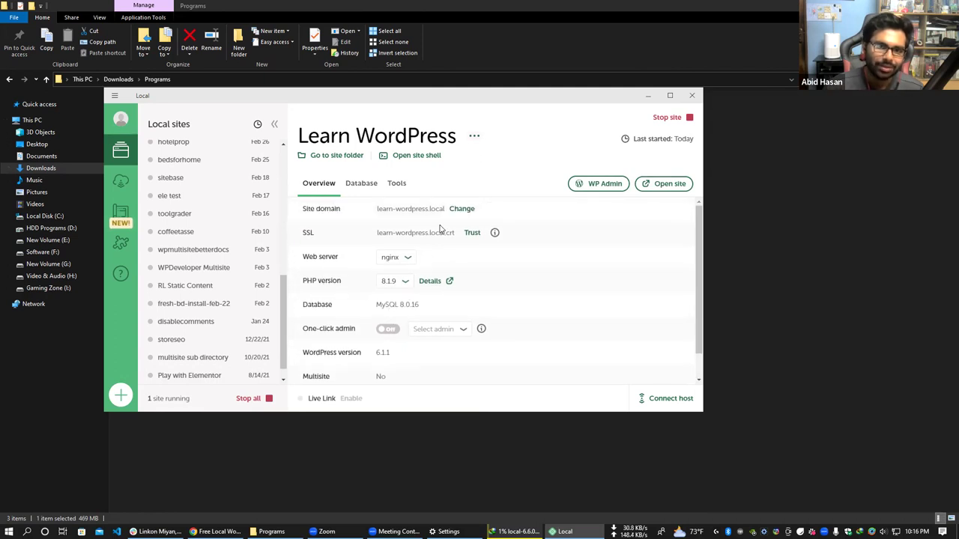
click(606, 184)
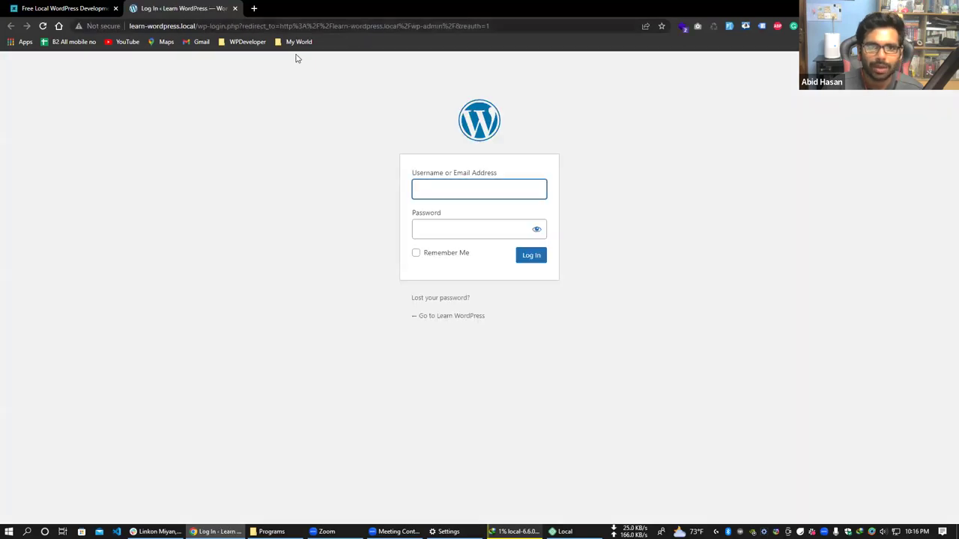
- Log in to the WordPress admin with the site's username and password, declining to save the password
click(448, 191)
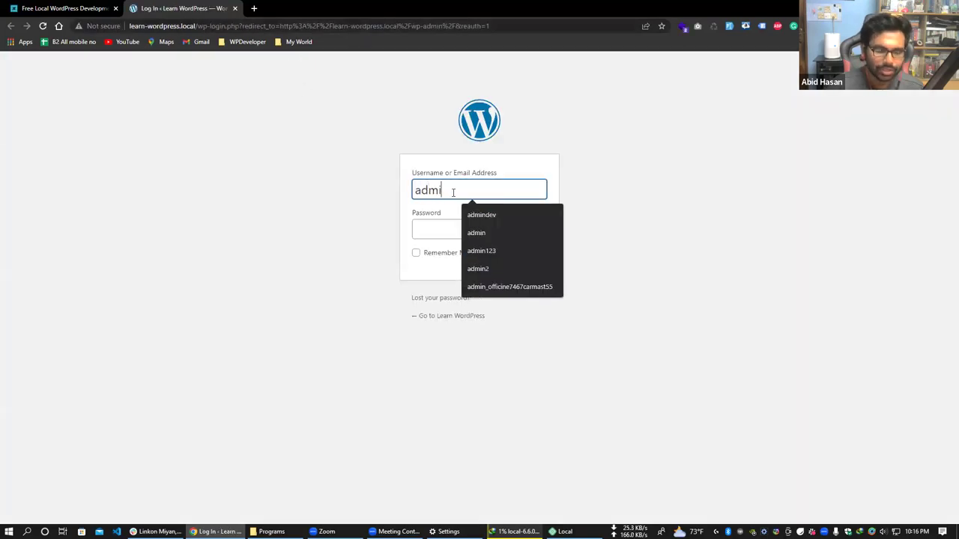
key(Tab)
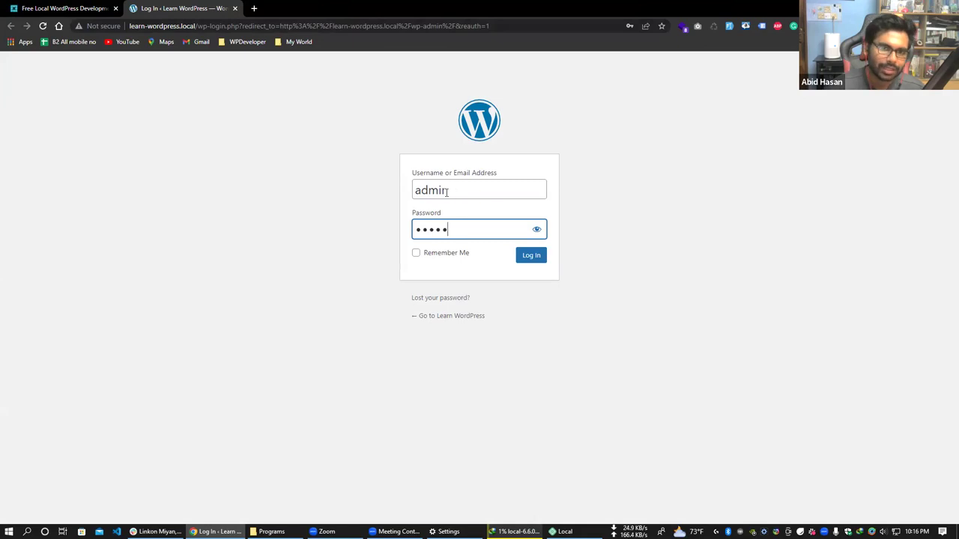
click(530, 257)
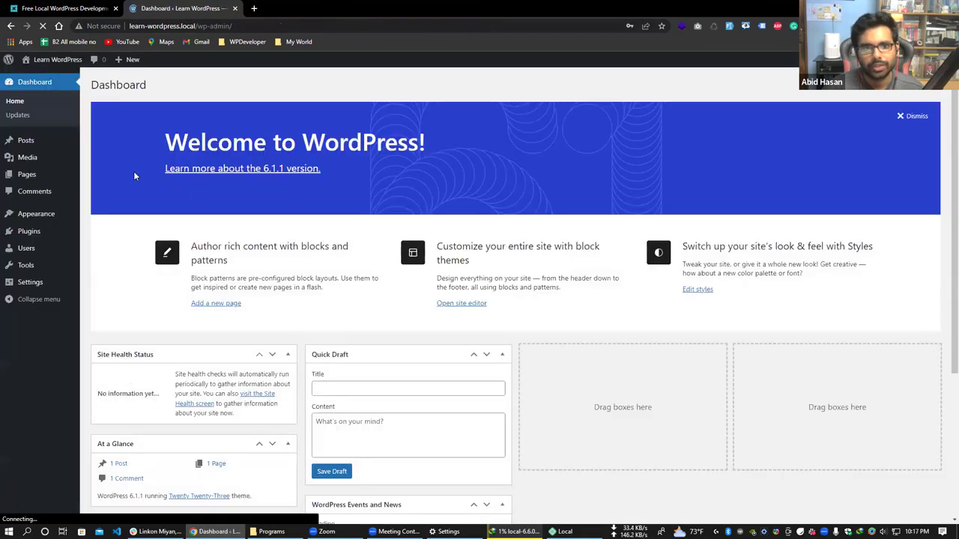
click(661, 42)
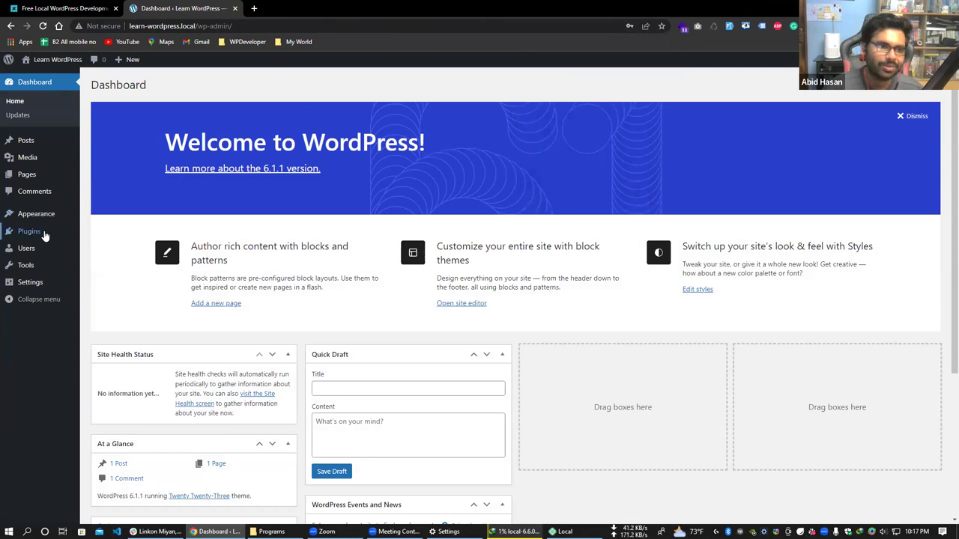
mouse_move(44, 234)
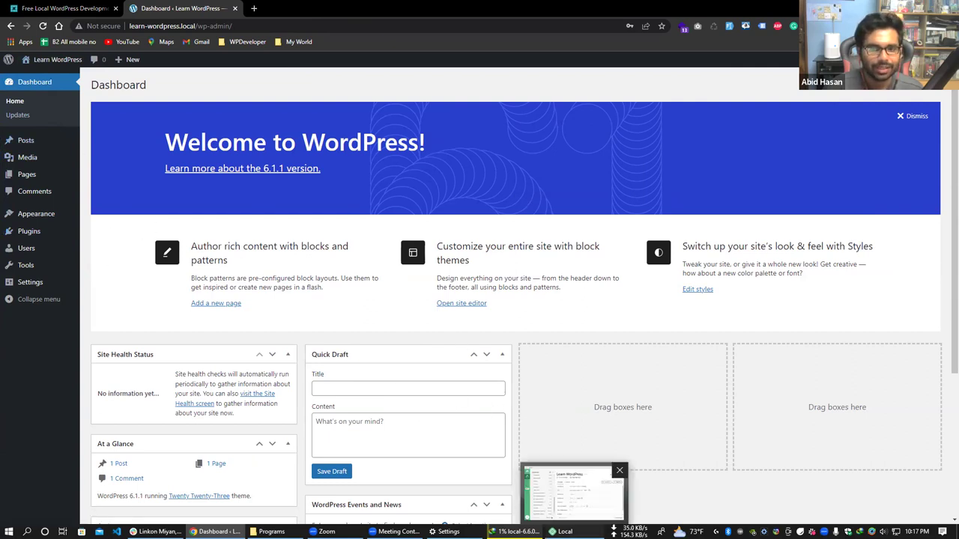
click(561, 531)
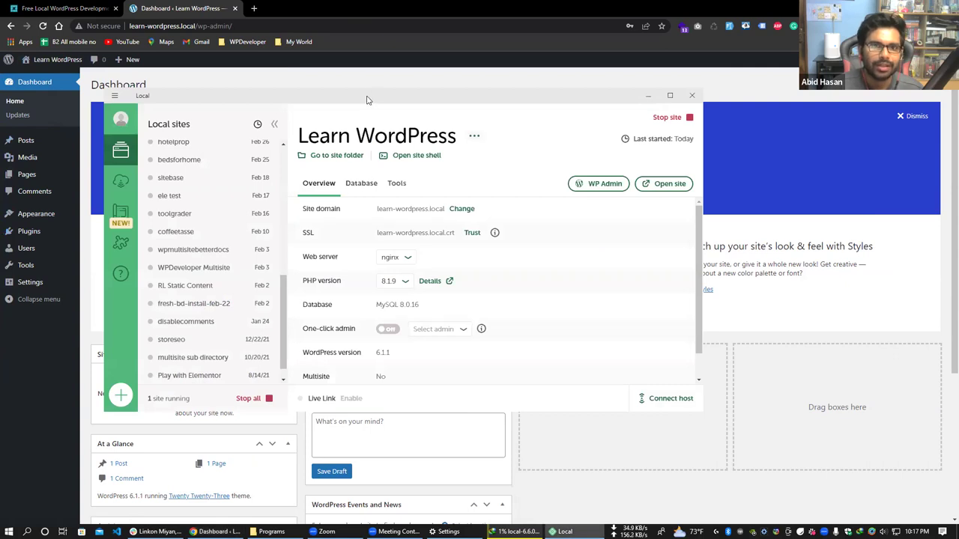
drag(371, 99, 336, 94)
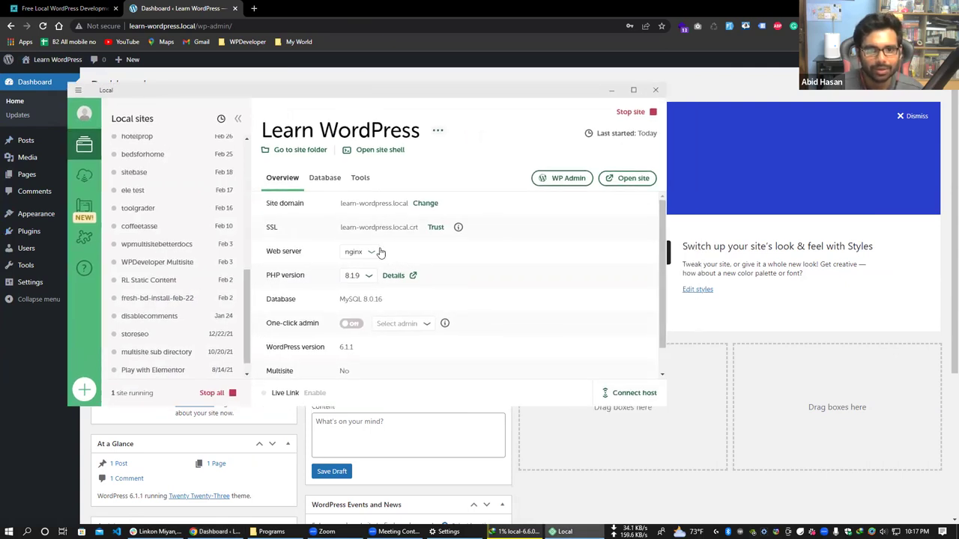
scroll(186, 297, up, 3)
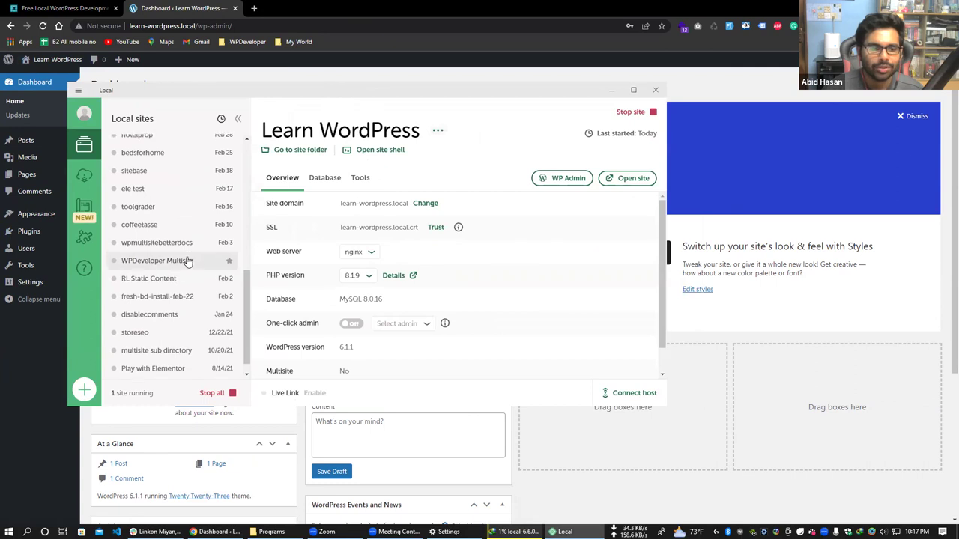
scroll(186, 298, up, 5)
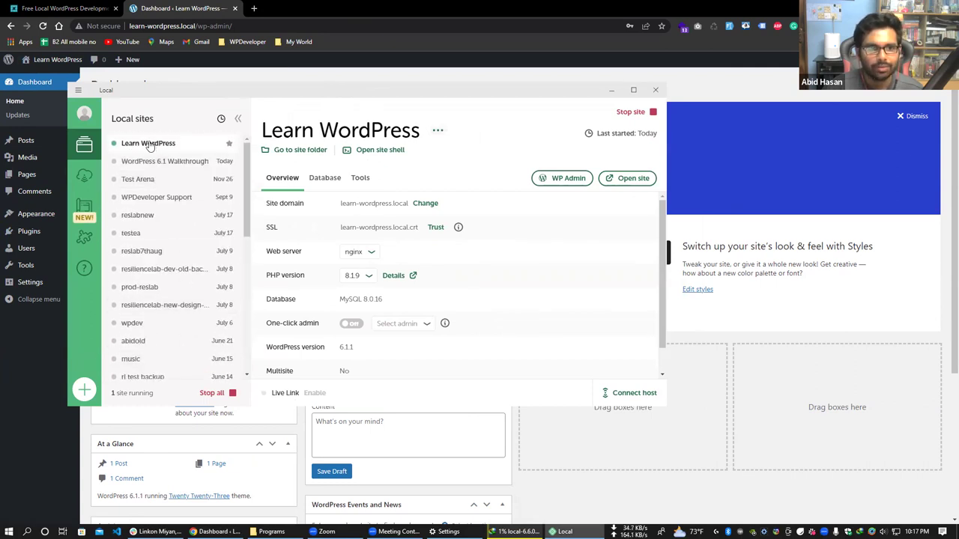
drag(240, 93, 523, 220)
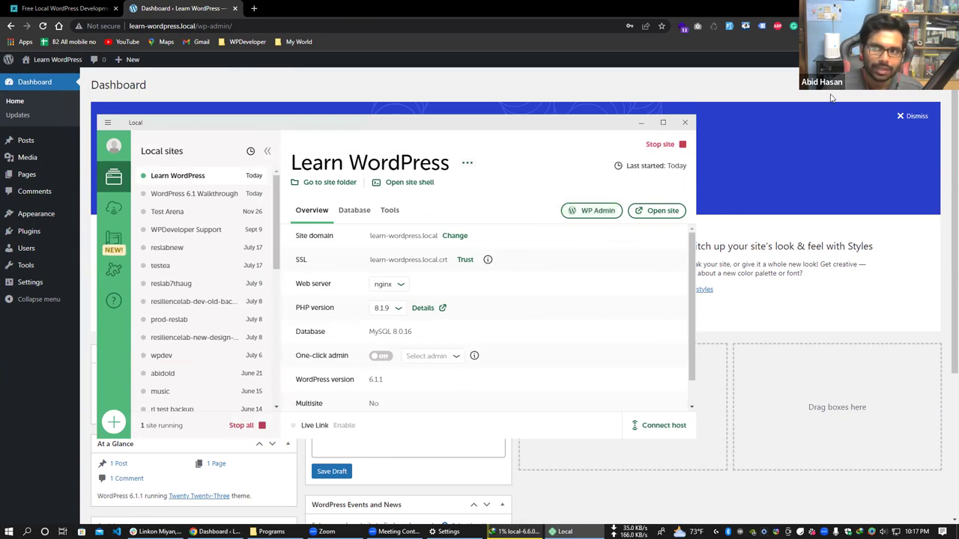
click(889, 116)
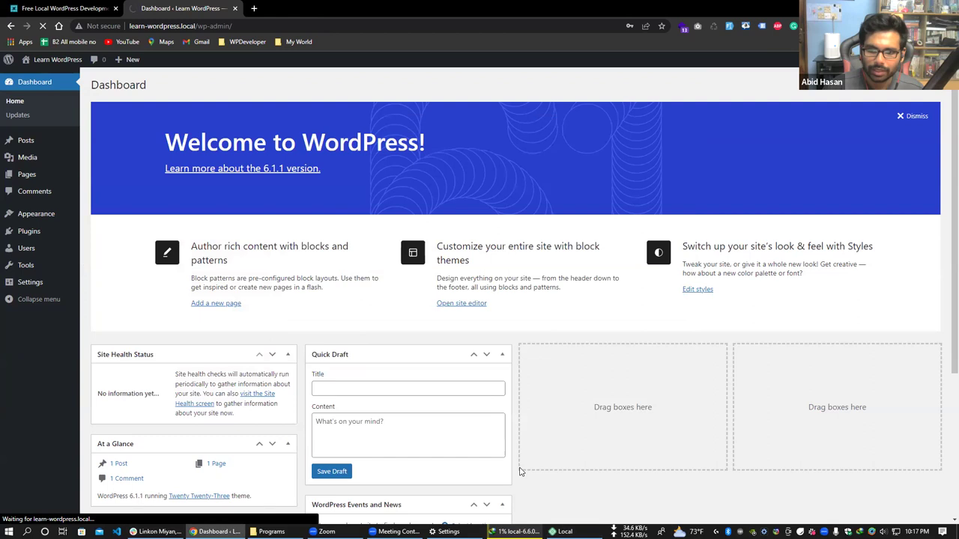
- Switch One-click admin On with user 'admin', then open WP Admin already logged in
key(alt+Tab)
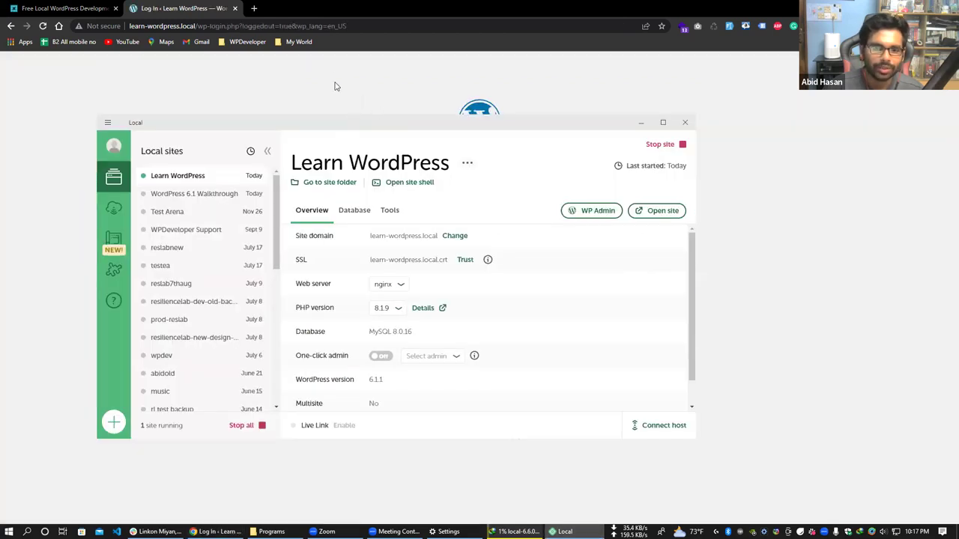
drag(334, 86, 330, 69)
scroll(365, 290, down, 2)
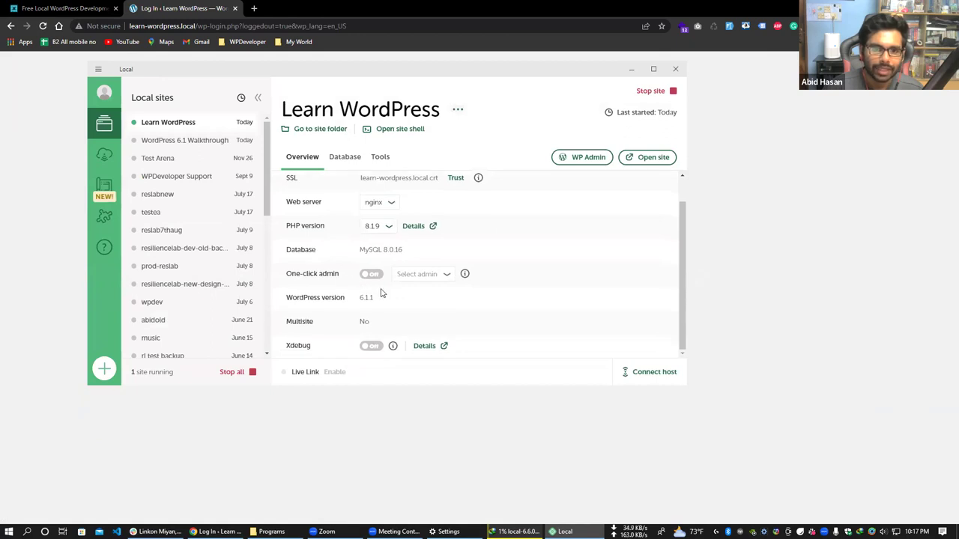
click(370, 275)
click(411, 276)
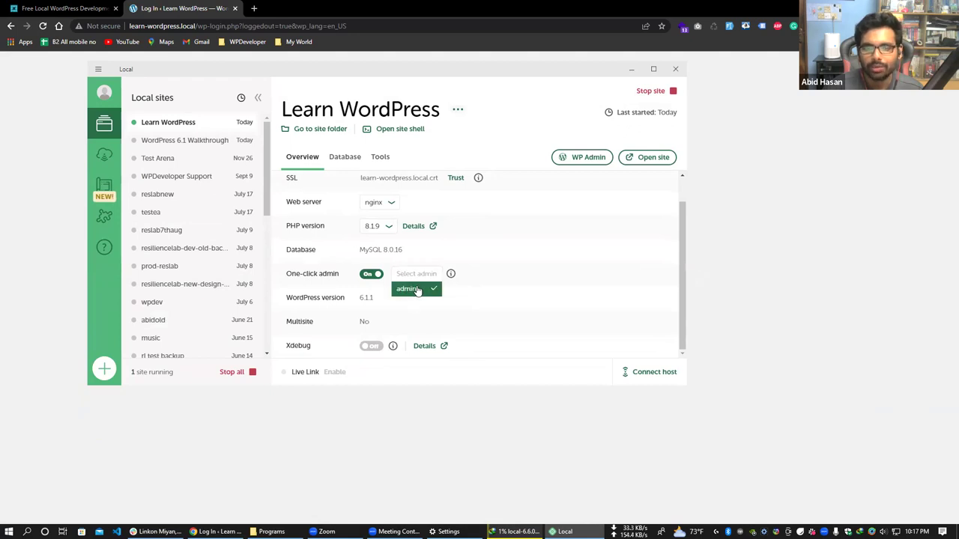
click(417, 290)
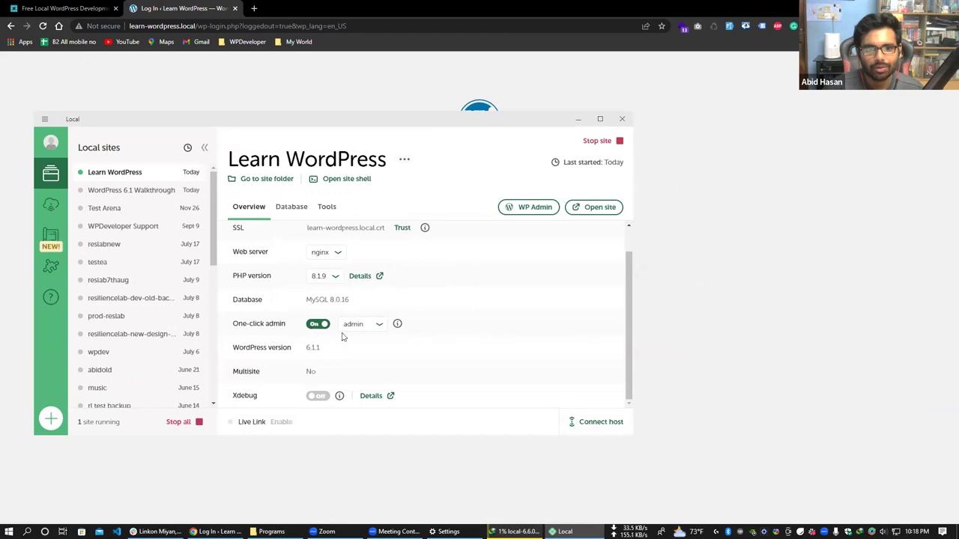
click(525, 212)
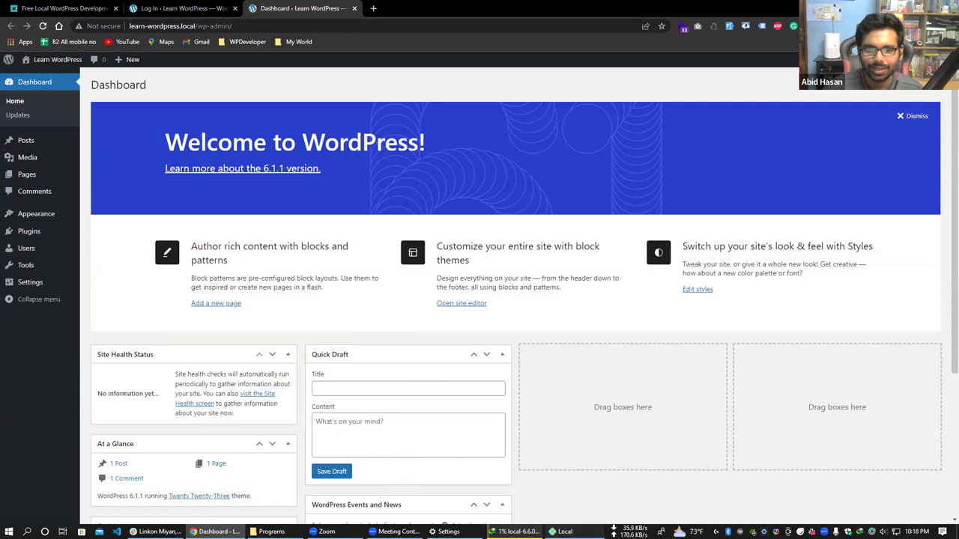
- Back in Local, keep 'admin' as one-click user and leave PHP 8.1.9 and nginx unchanged
click(561, 532)
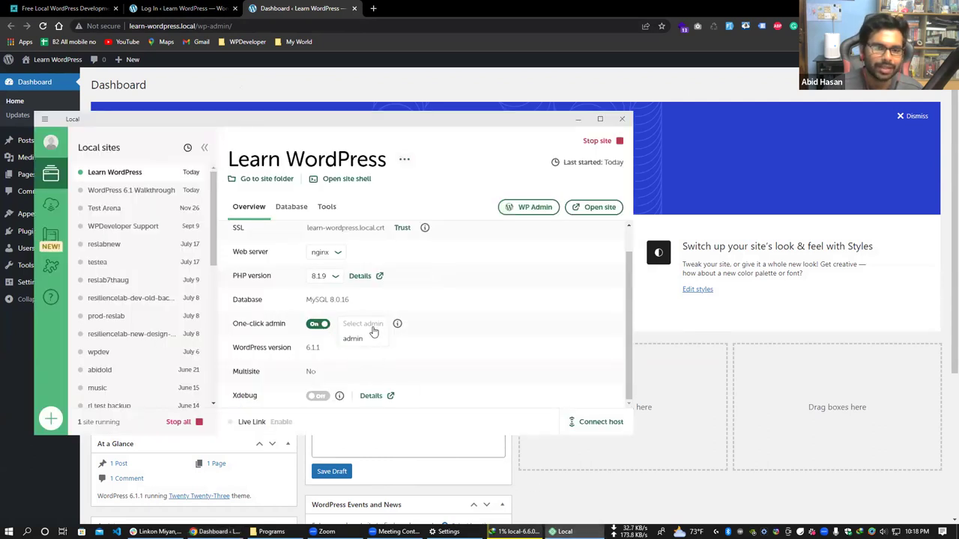
click(487, 330)
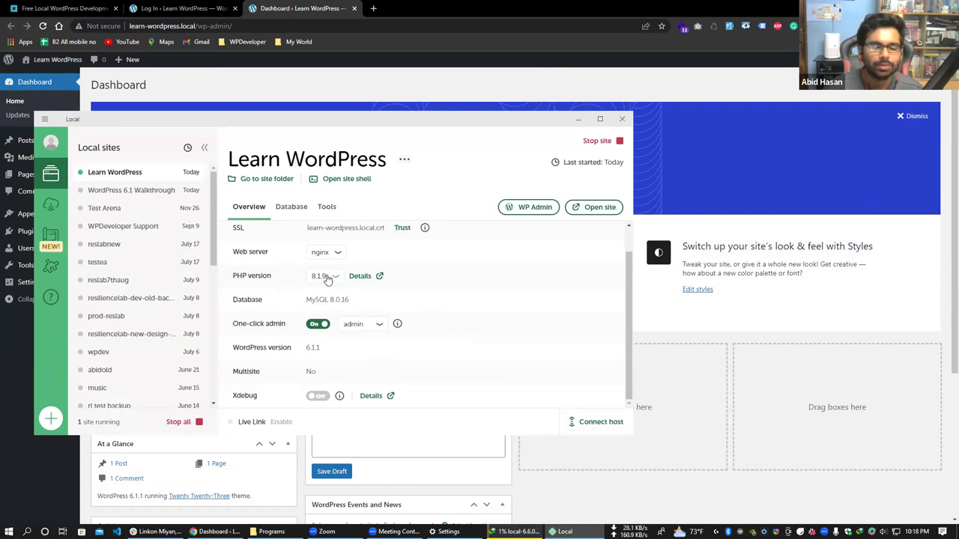
click(327, 278)
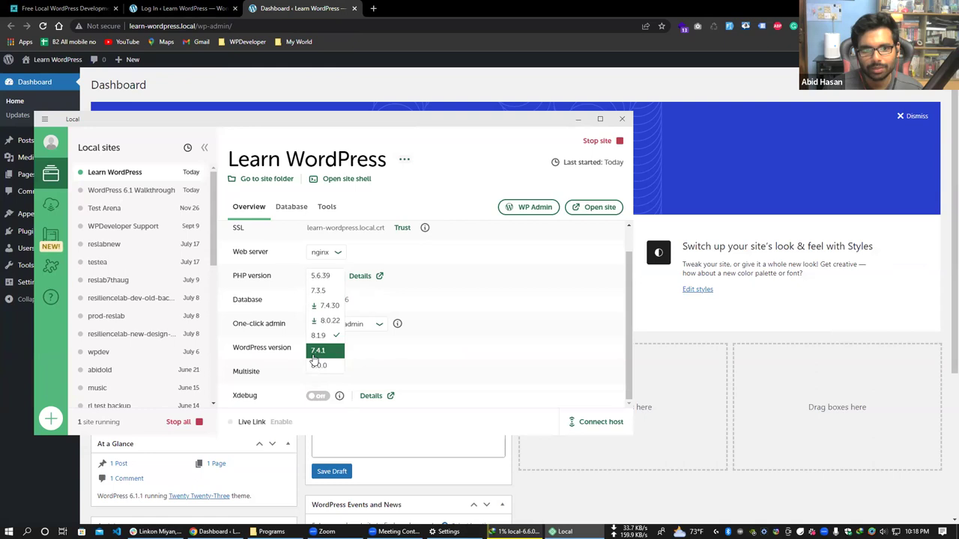
click(407, 258)
click(320, 253)
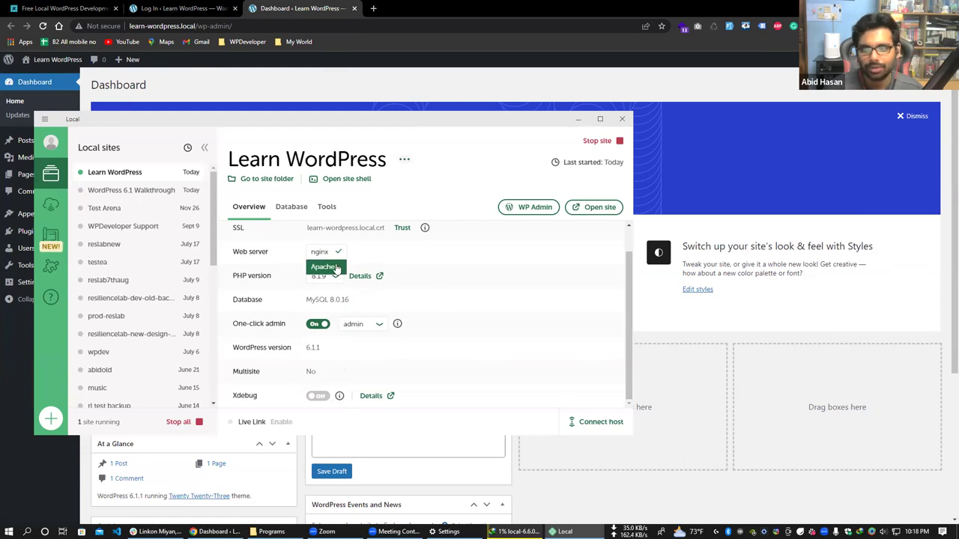
click(415, 258)
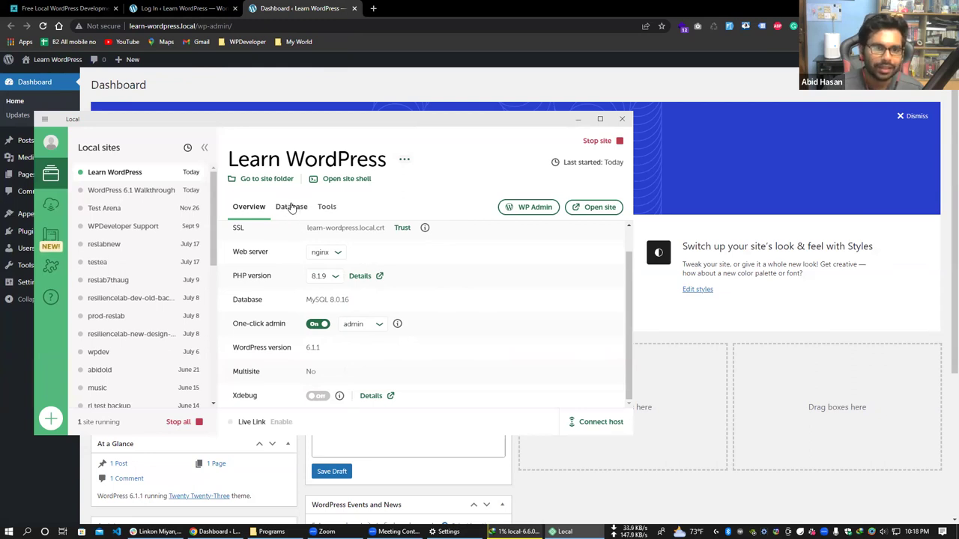
- View the localhost port 10047 database details and open the 'local' database in Adminer
click(293, 213)
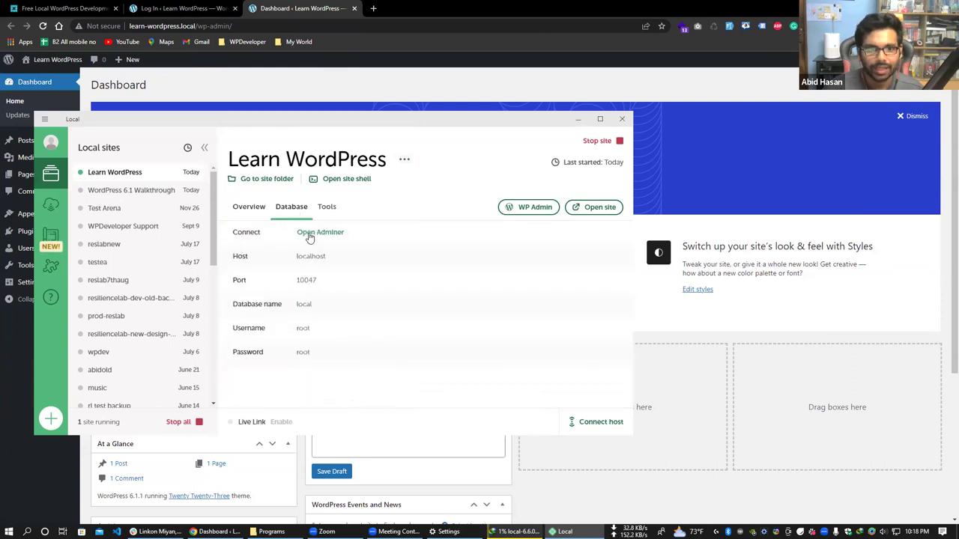
click(309, 237)
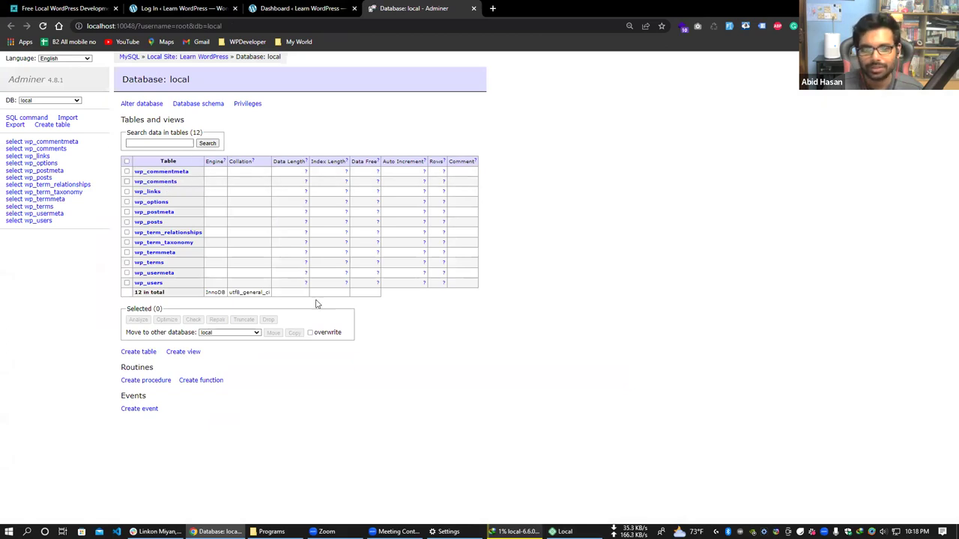
click(560, 531)
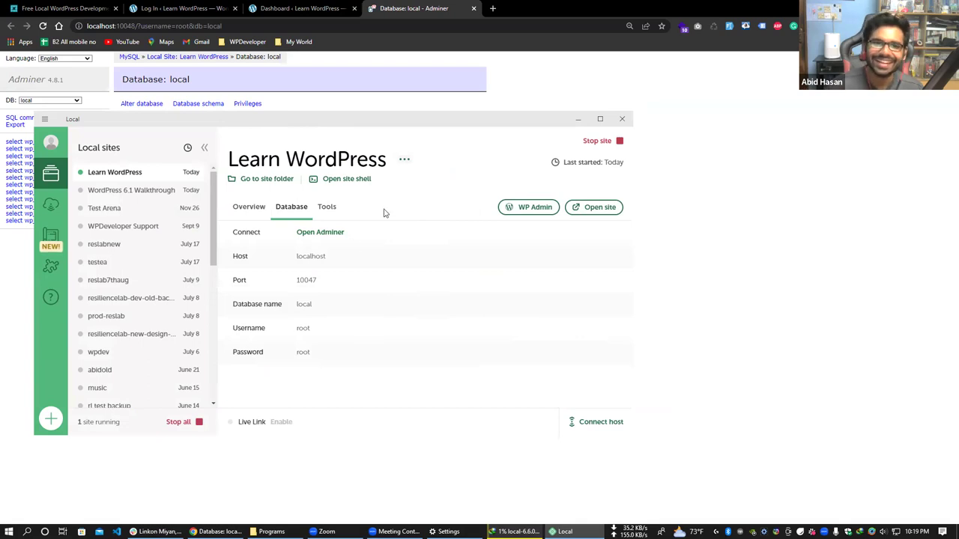
drag(374, 128, 387, 130)
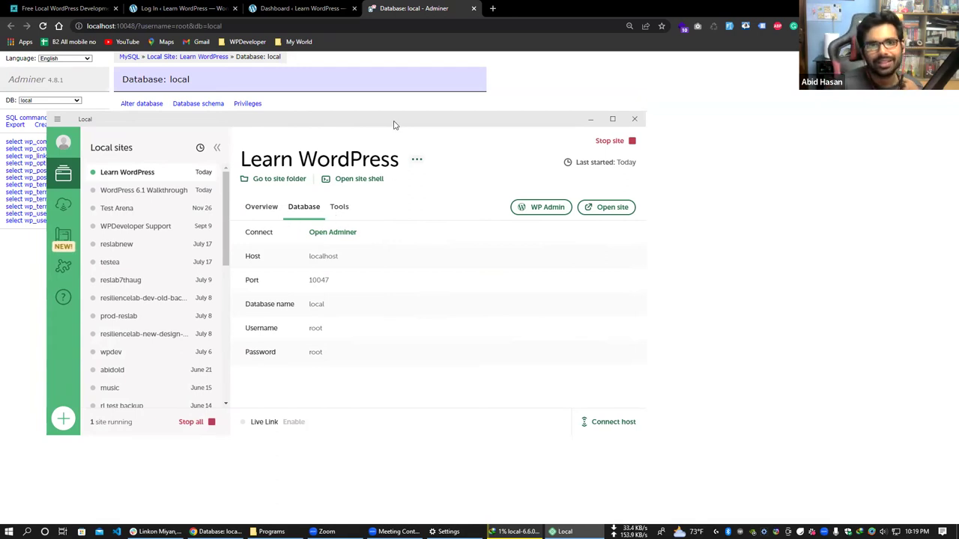
drag(390, 124, 377, 120)
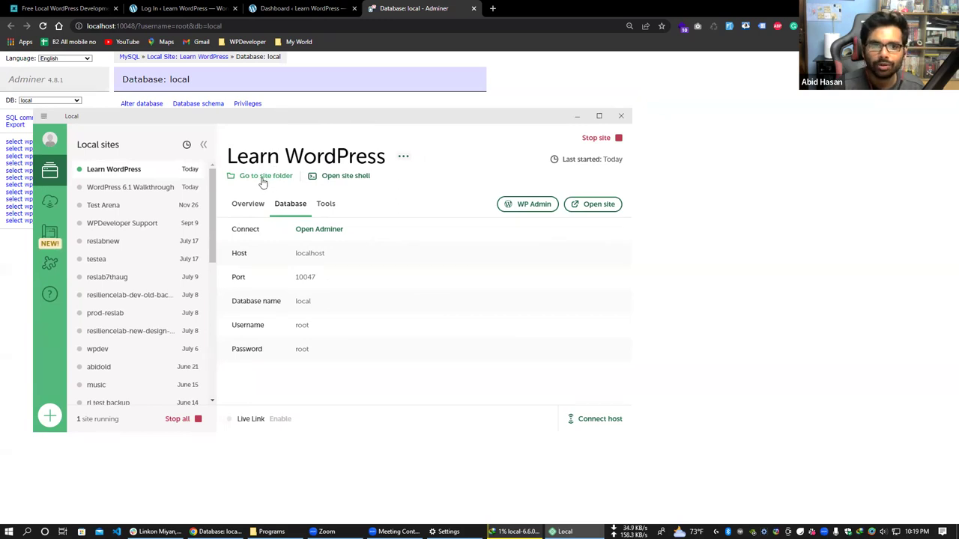
click(263, 183)
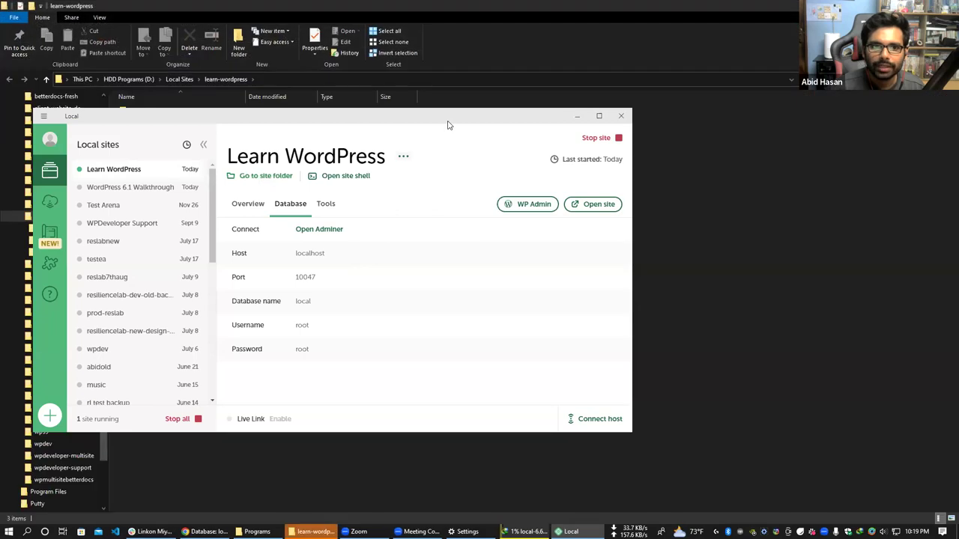
- Move Local aside and open the site's app\public folder of WordPress files
drag(449, 120, 435, 307)
click(562, 303)
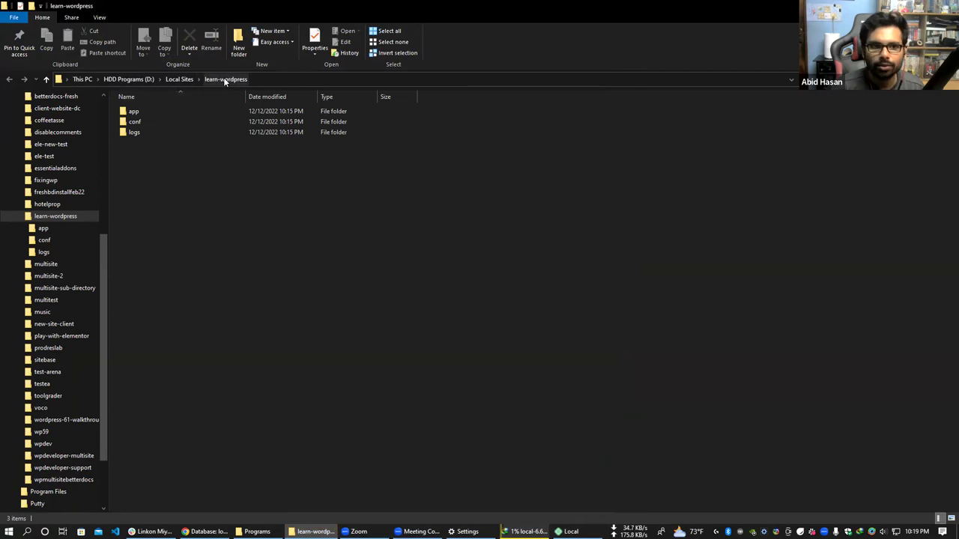
double_click(135, 112)
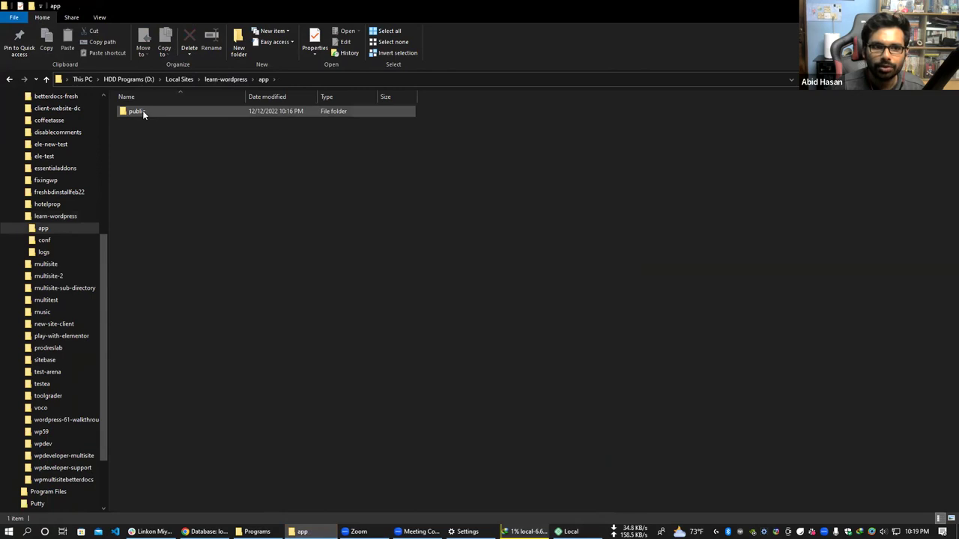
double_click(143, 111)
drag(259, 387, 213, 103)
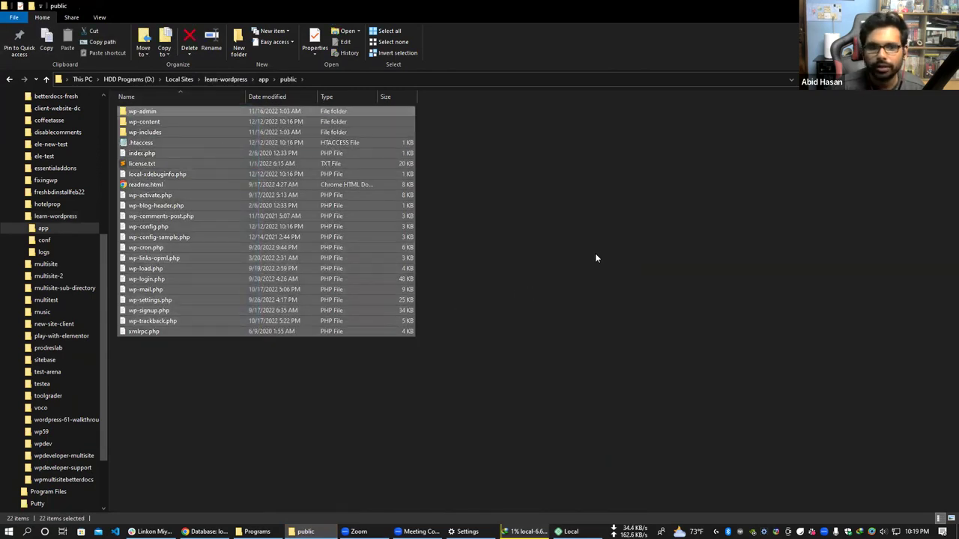
click(596, 258)
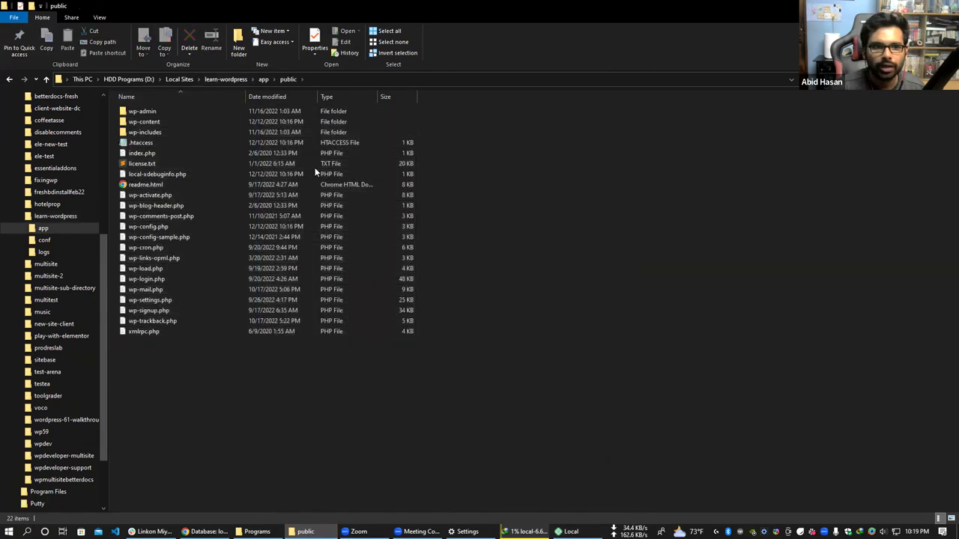
- Browse wp-content\plugins, go back up to public, then return to Local
double_click(160, 121)
double_click(213, 112)
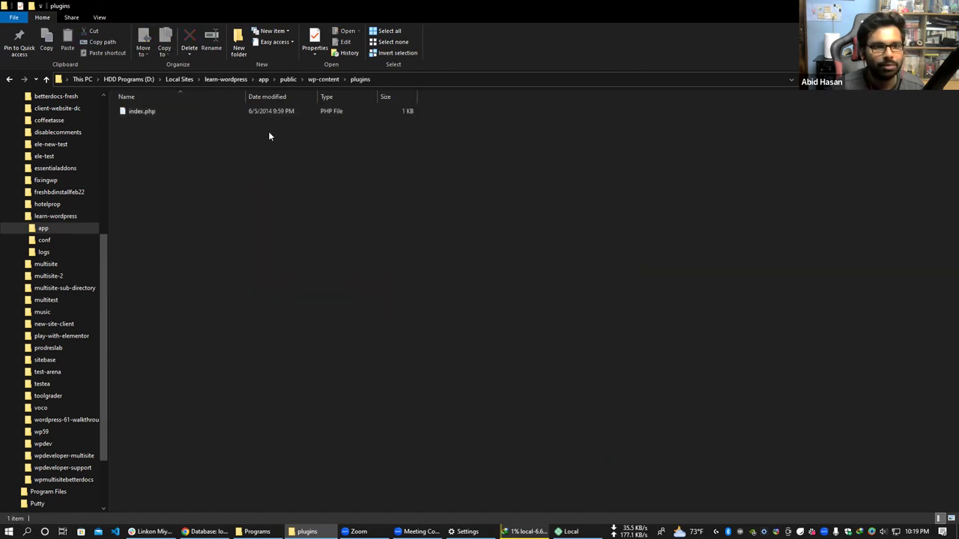
click(11, 80)
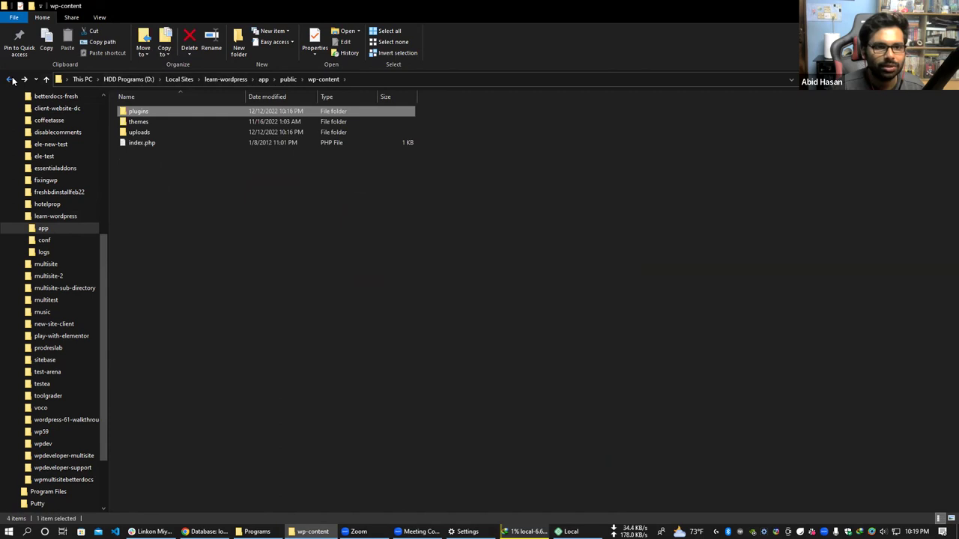
click(11, 80)
drag(303, 402, 285, 105)
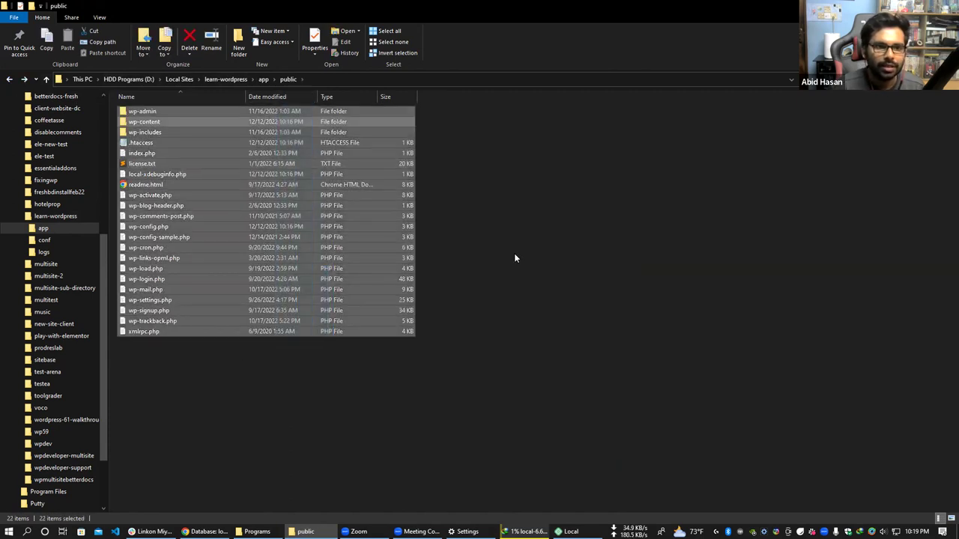
click(514, 259)
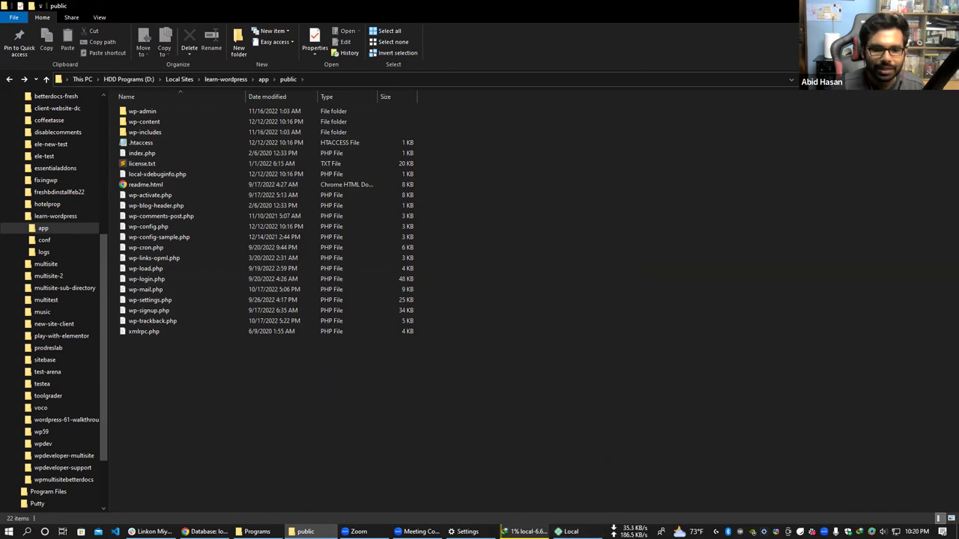
click(205, 531)
click(567, 531)
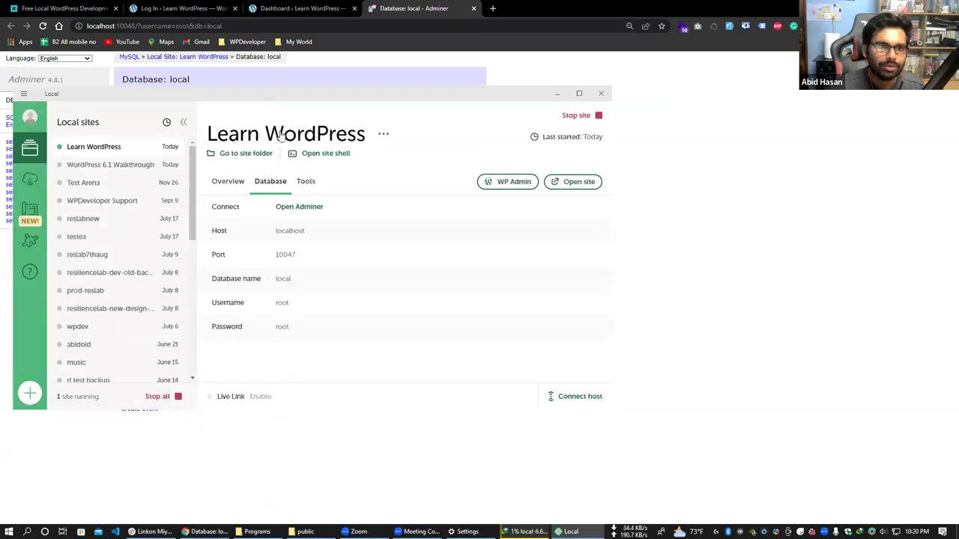
- Open the site shell with WP-CLI 2.7.1, PHP 8.1.9, MySQL 8.0.16 and reposition its window
click(322, 156)
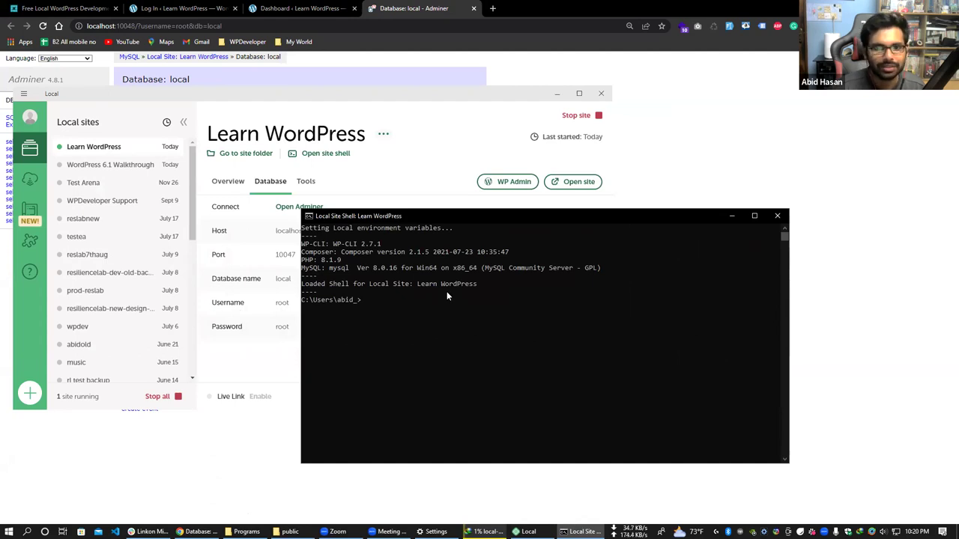
drag(529, 218, 507, 217)
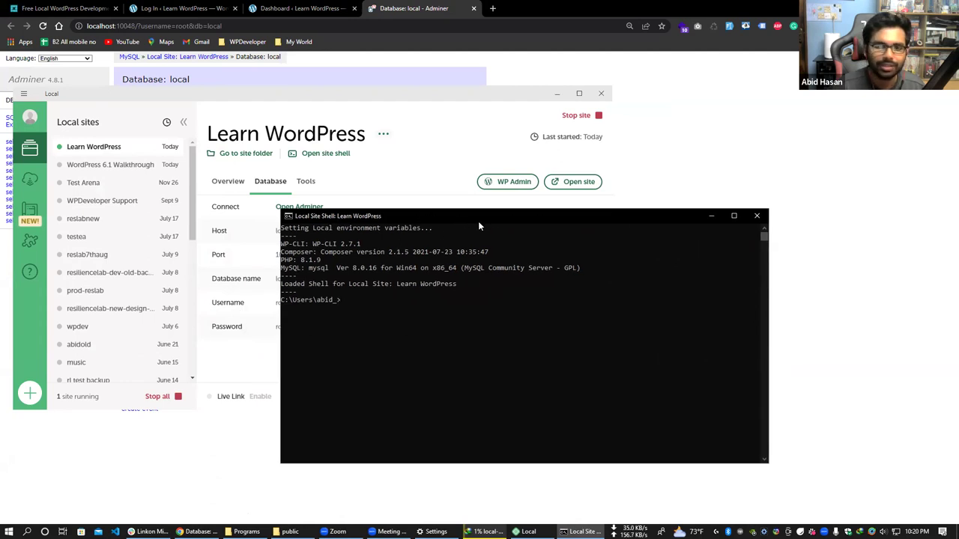
drag(478, 221, 420, 208)
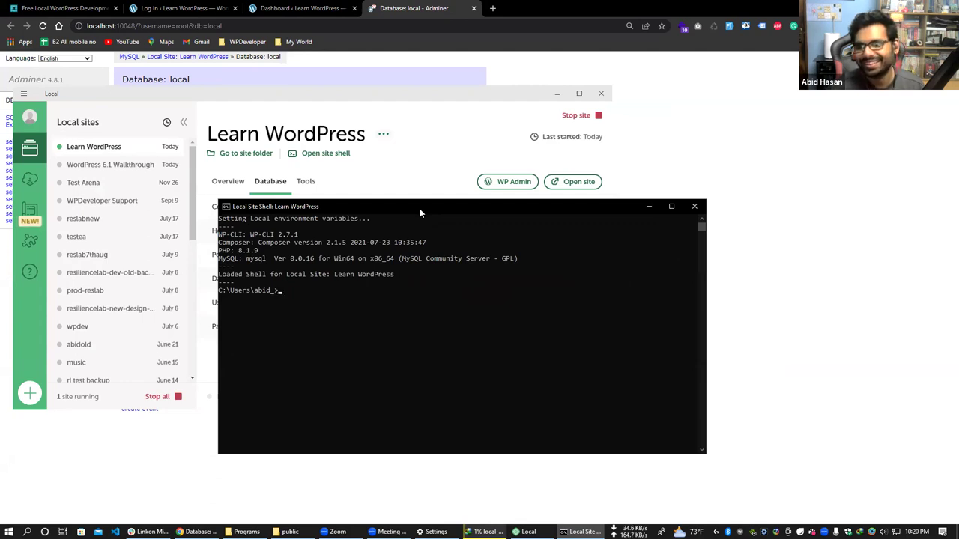
drag(423, 209, 380, 192)
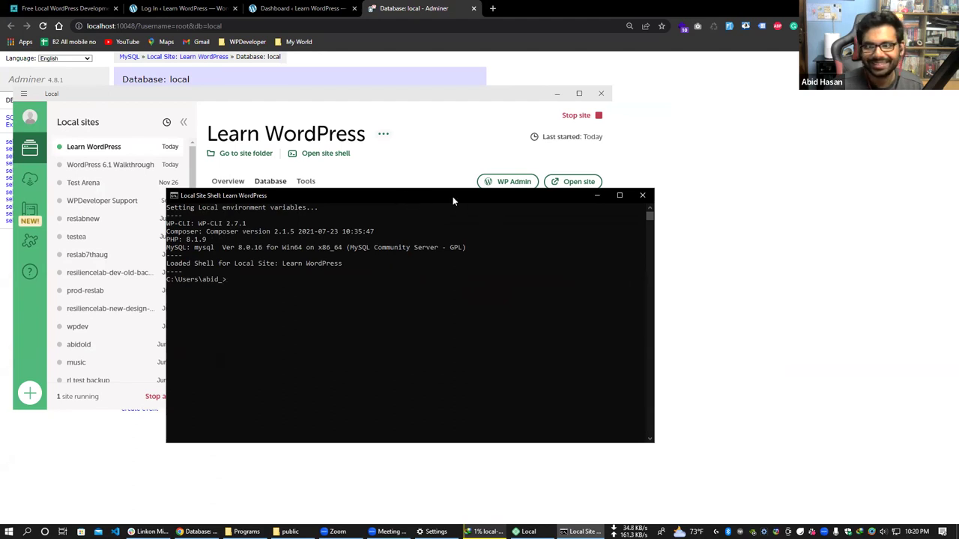
drag(443, 198, 443, 196)
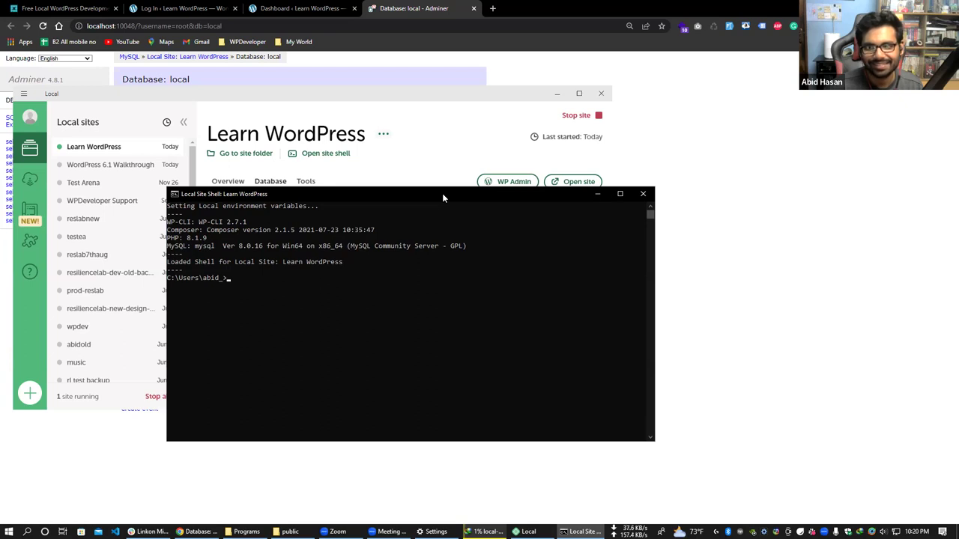
drag(445, 193, 459, 202)
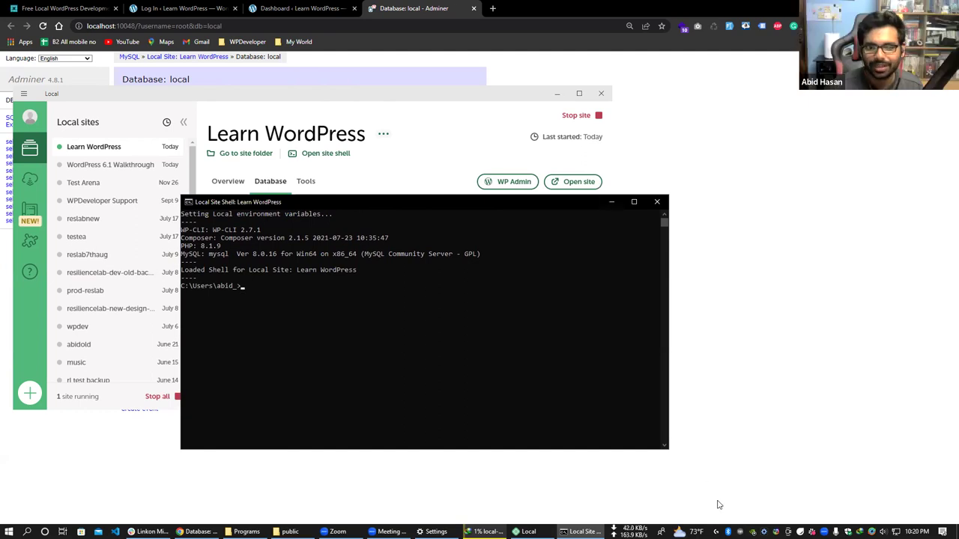
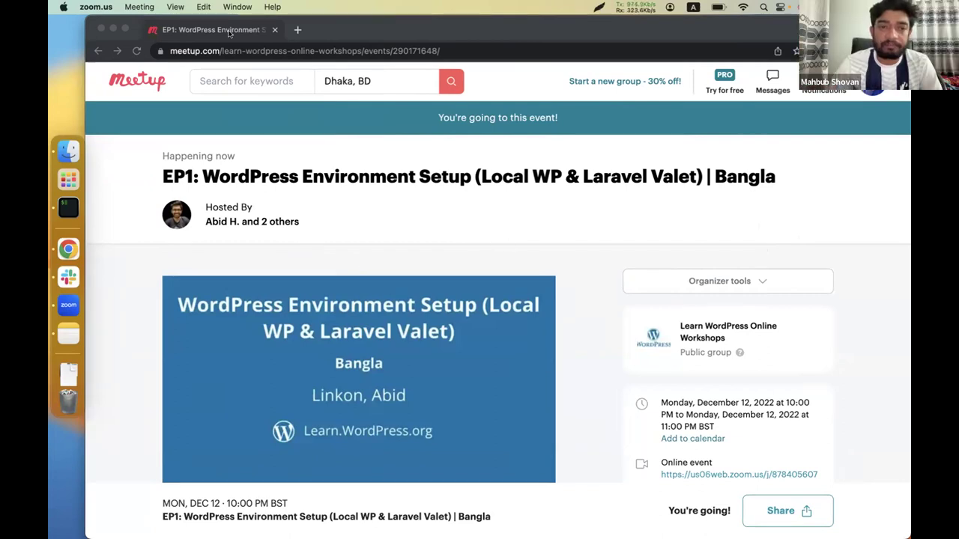
- Search Google for 'valet setup' in a new tab and open the Laravel Valet documentation result
click(295, 31)
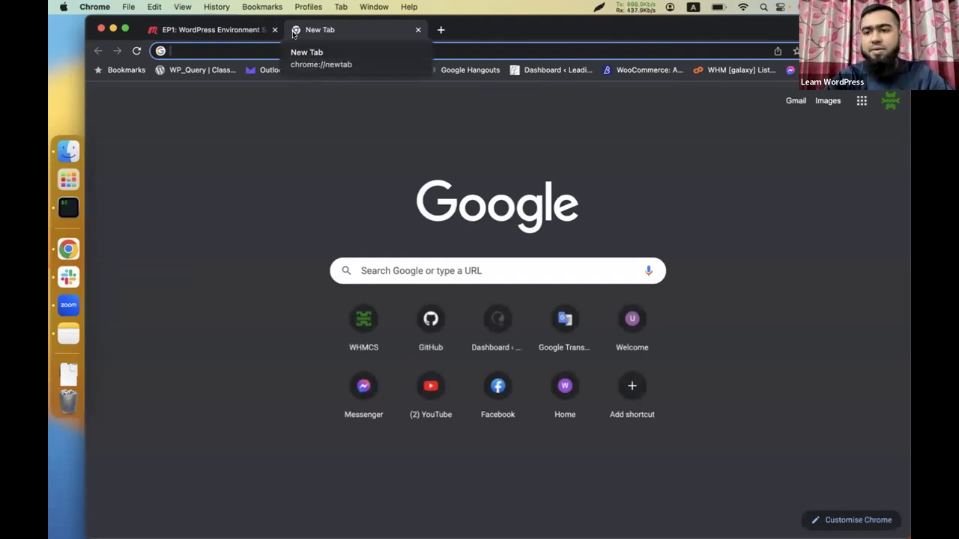
text(va)
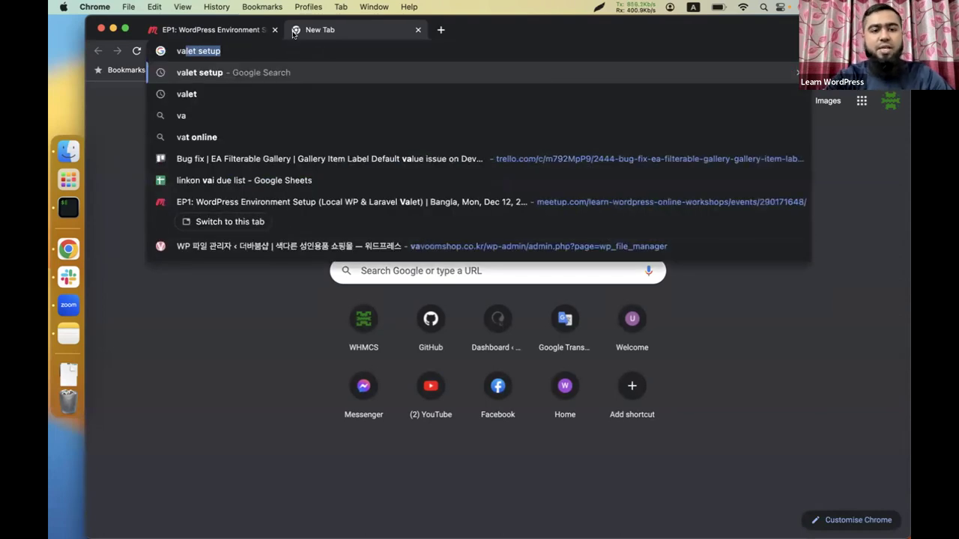
key(Return)
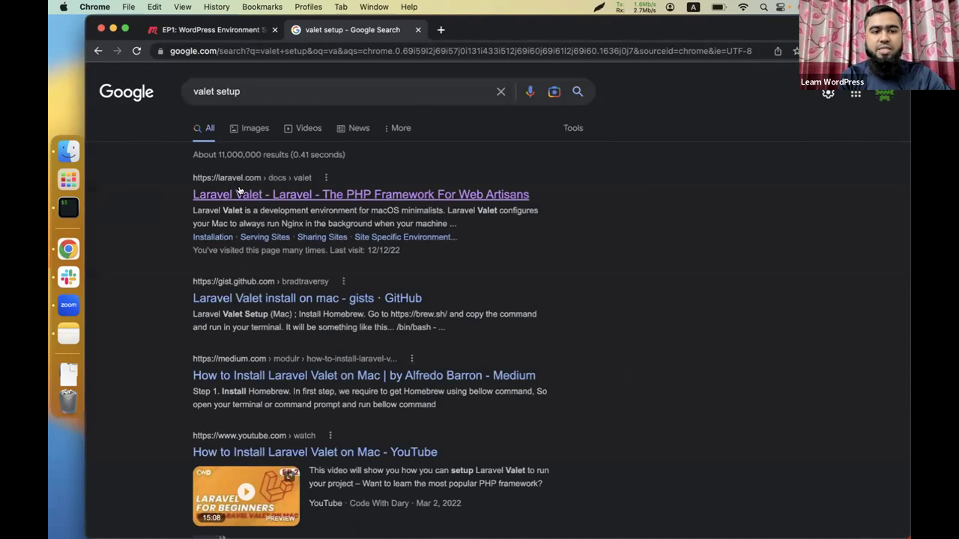
click(240, 190)
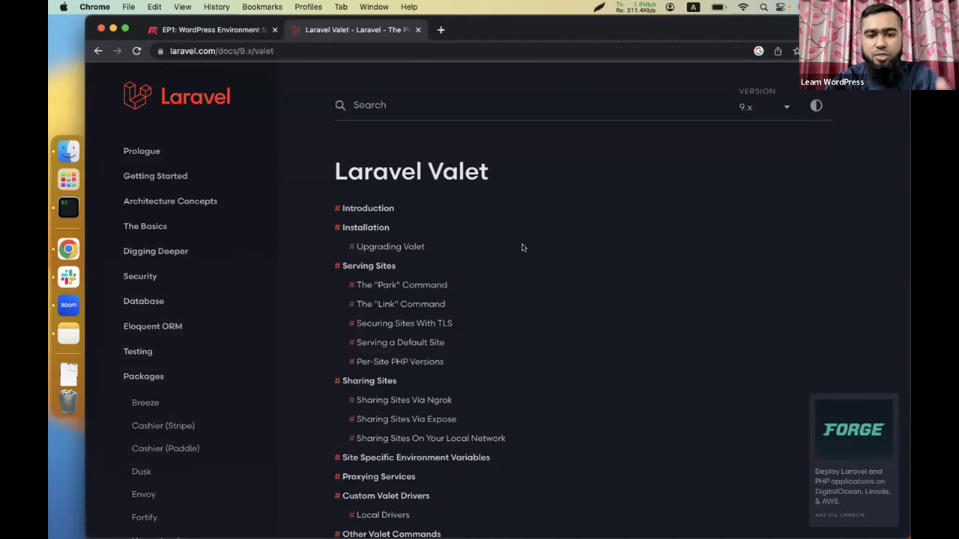
- Scroll the Valet docs down to Installation, showing brew update and brew install php
scroll(523, 247, down, 5)
scroll(523, 247, down, 3)
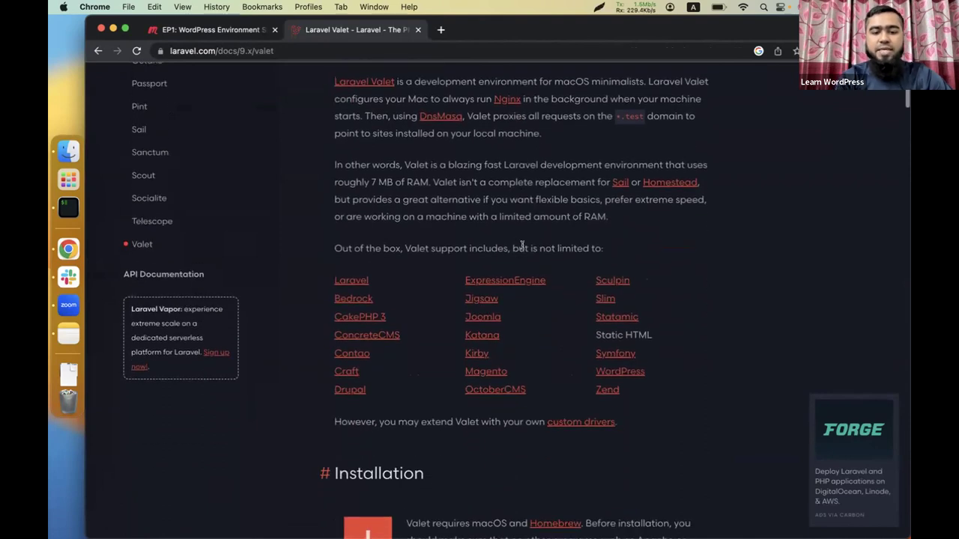
scroll(523, 247, down, 4)
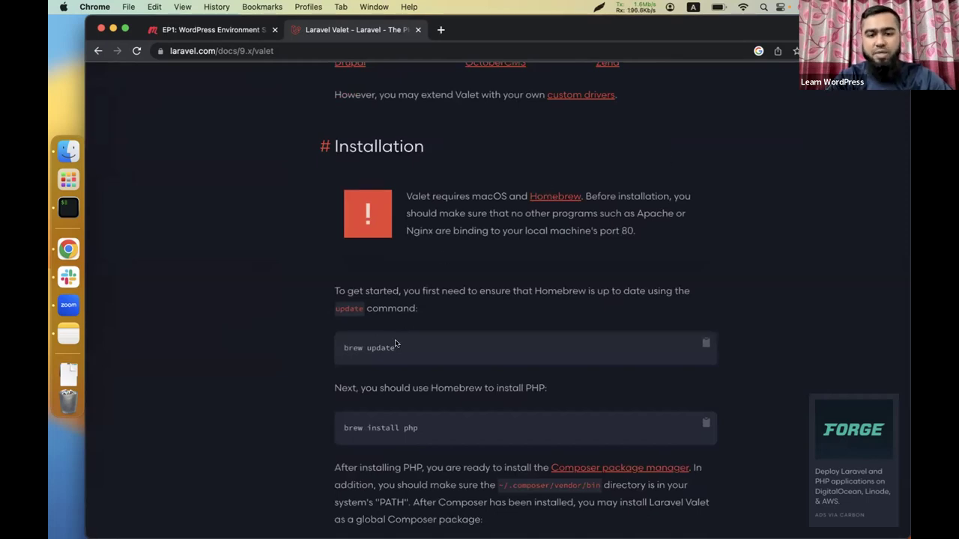
scroll(396, 343, down, 1)
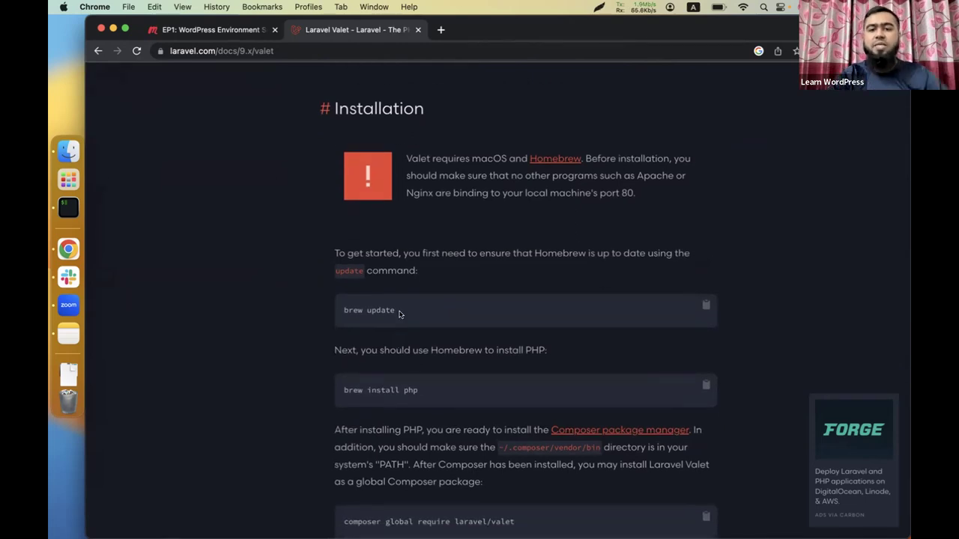
- Copy the Homebrew install command from brew.sh and bring up the iTerm2 terminal
super+click(550, 162)
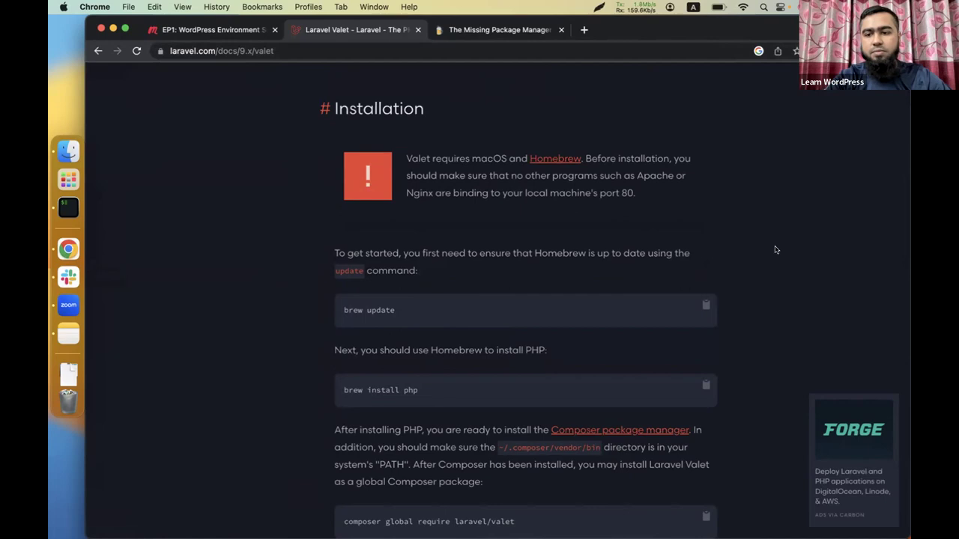
click(495, 33)
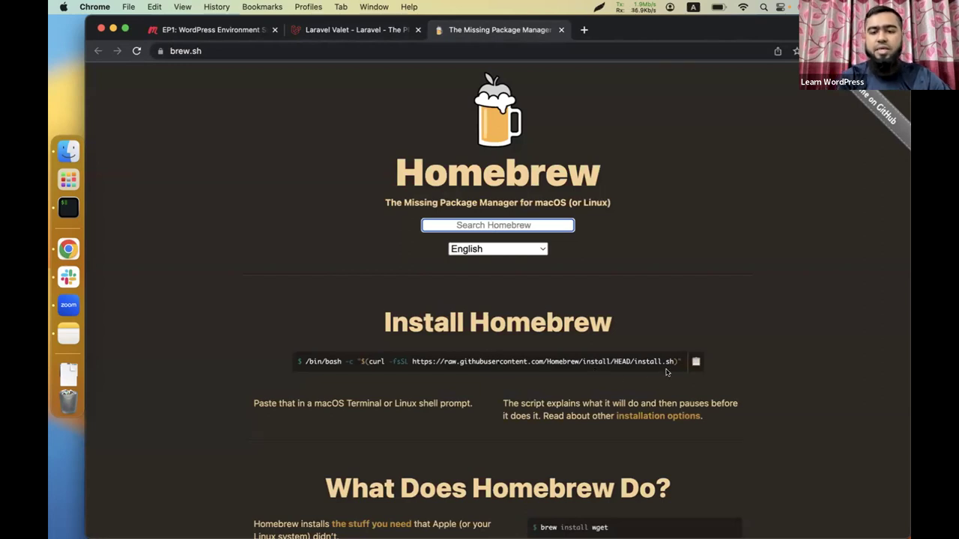
click(693, 364)
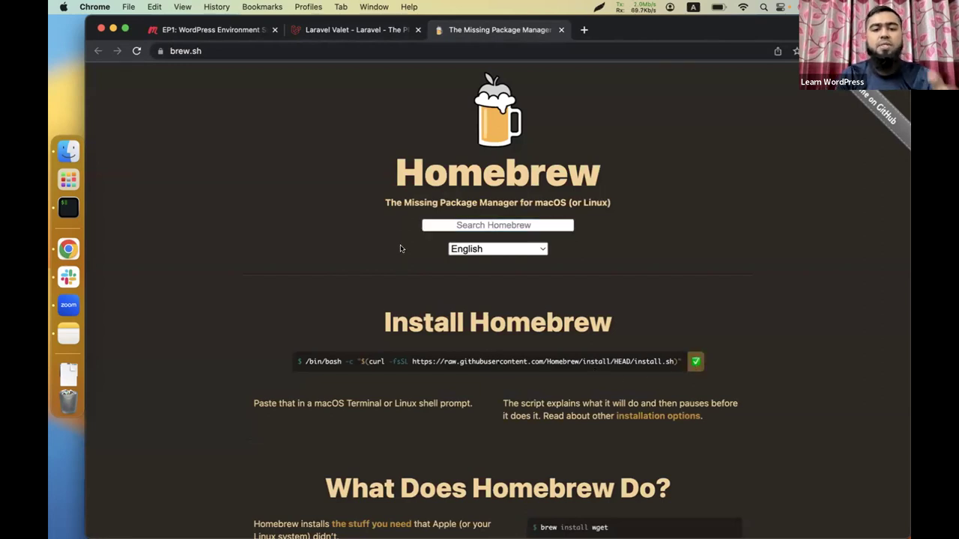
click(72, 208)
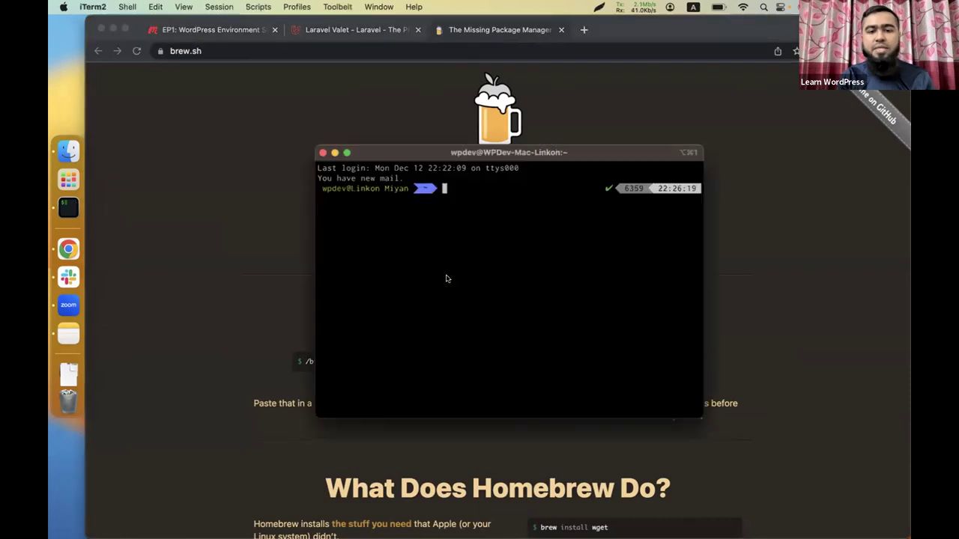
- Paste and run the Homebrew install script, enter the sudo password, and confirm to continue
key(super+v)
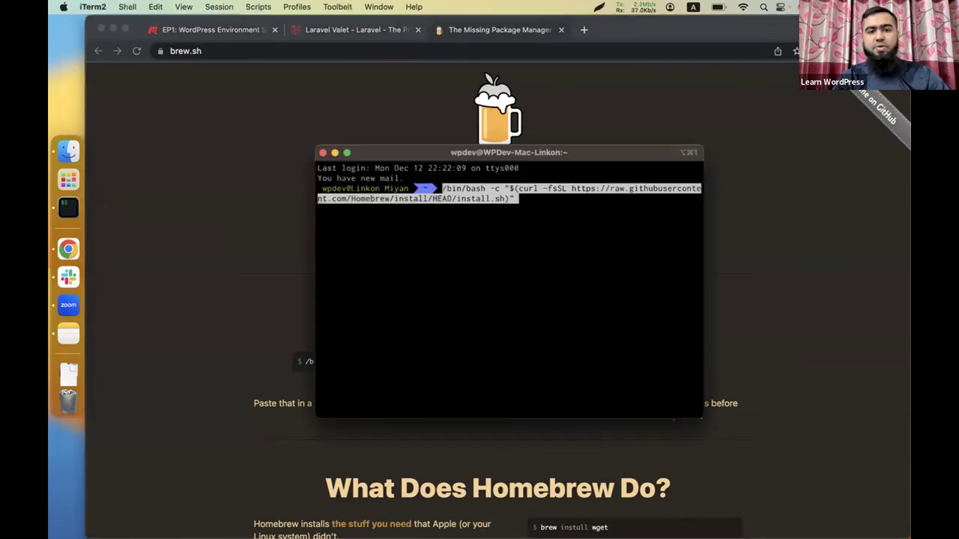
key(Return)
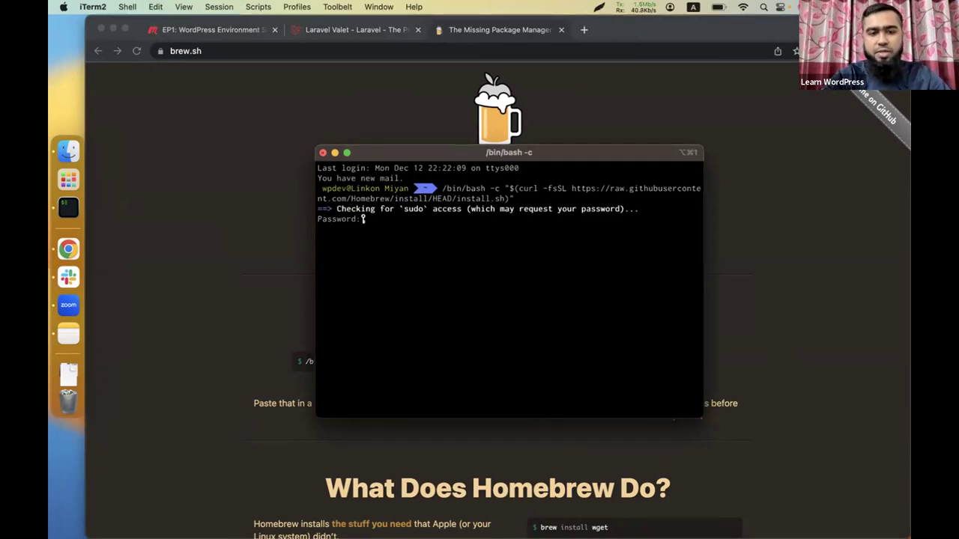
key(Return)
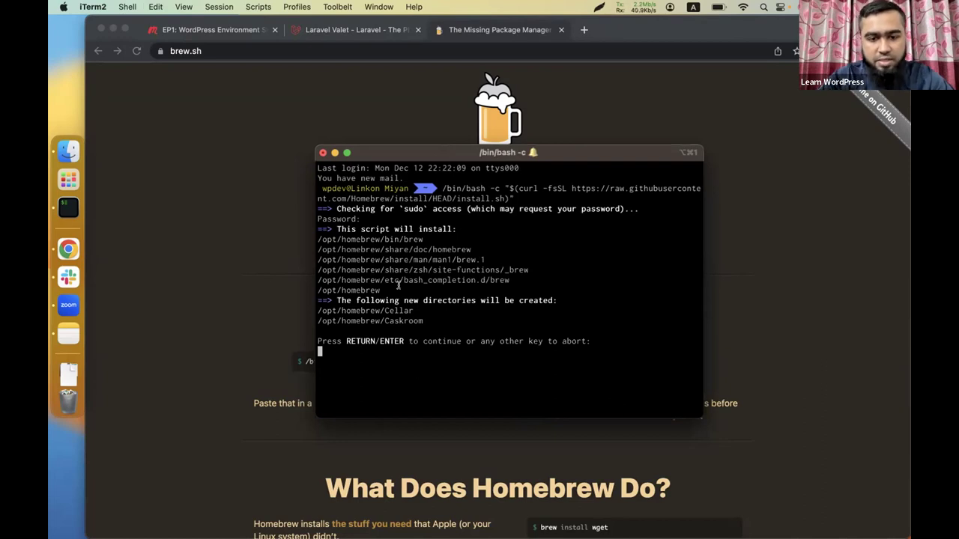
key(Return)
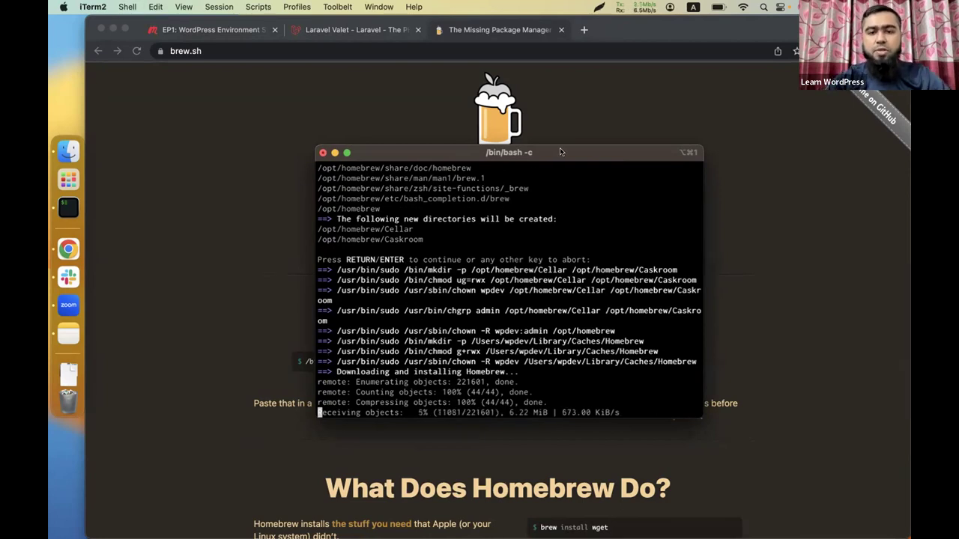
- Reposition the iTerm2 window while Homebrew installs, then return to the Valet docs in Chrome
drag(560, 152, 514, 127)
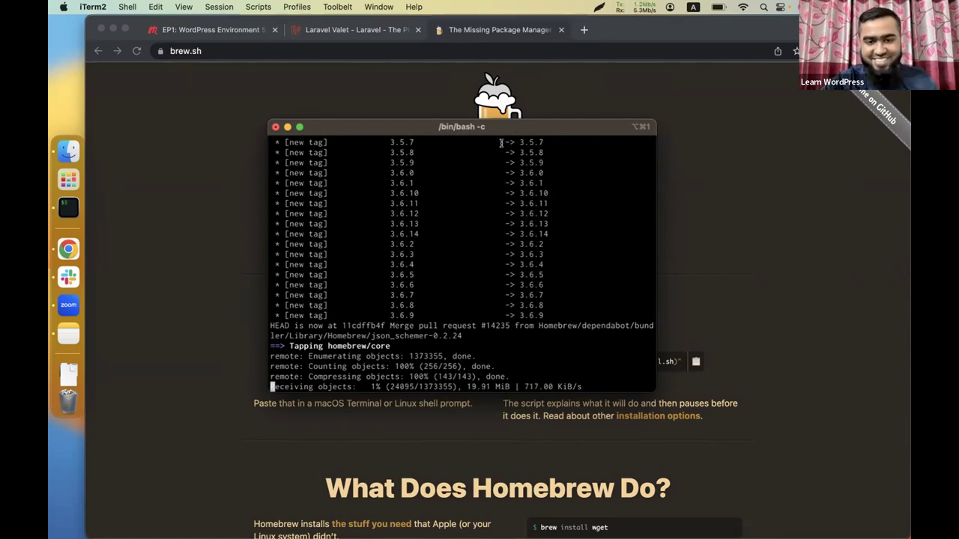
drag(472, 125, 404, 119)
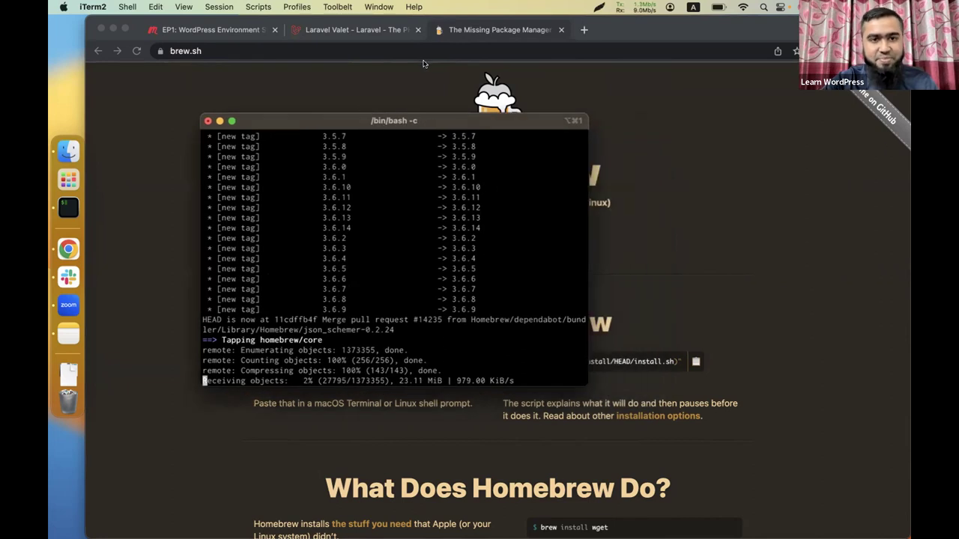
drag(345, 125, 457, 131)
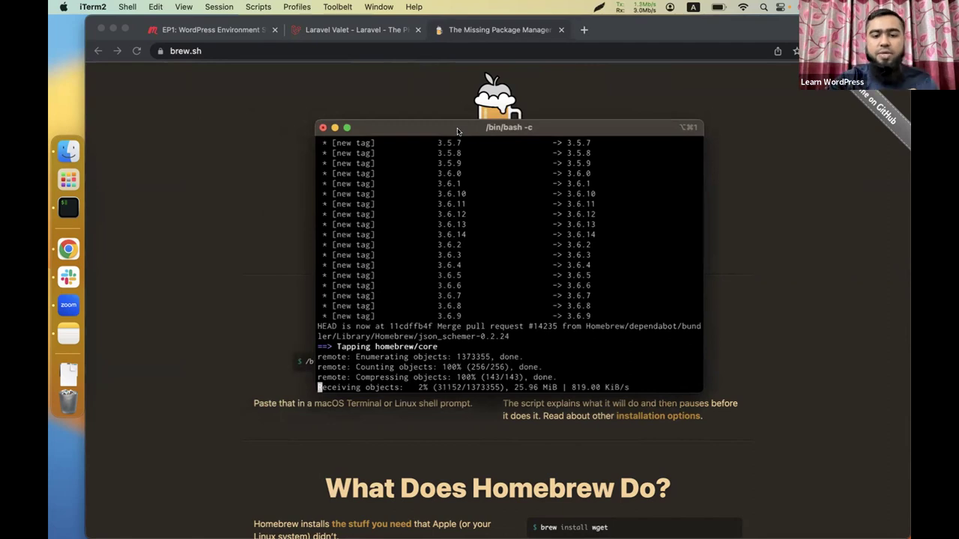
click(347, 36)
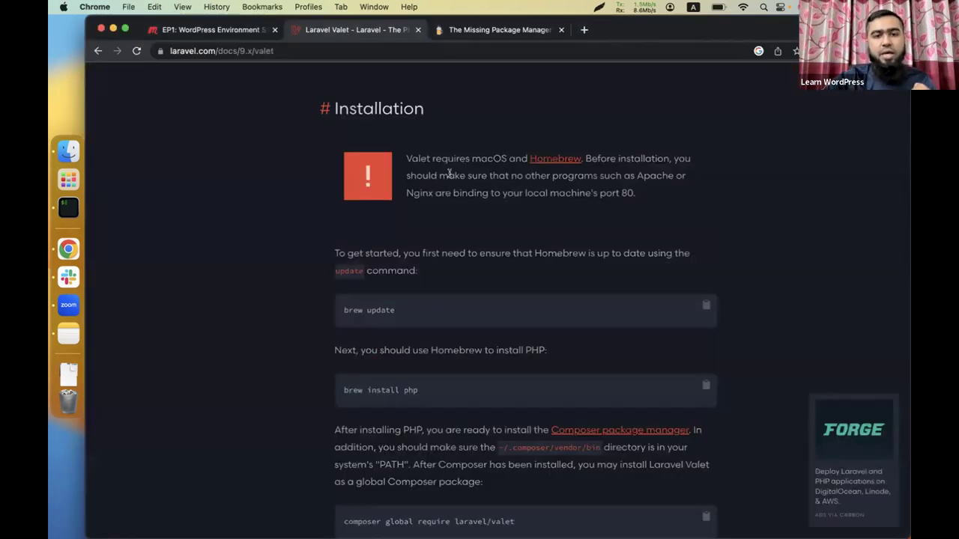
- Highlight 'php' in the brew install php command, then bring the Homebrew install terminal forward
scroll(450, 174, down, 1)
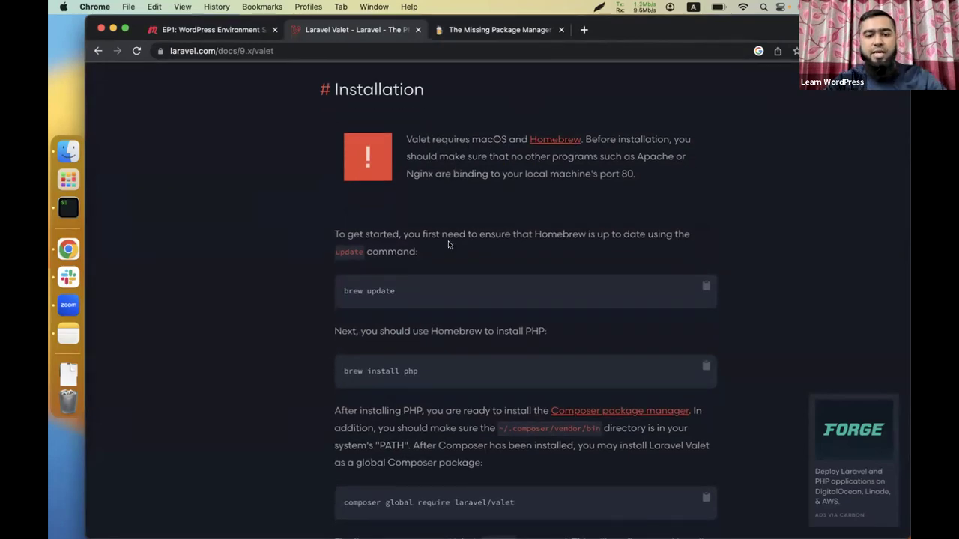
scroll(448, 240, down, 4)
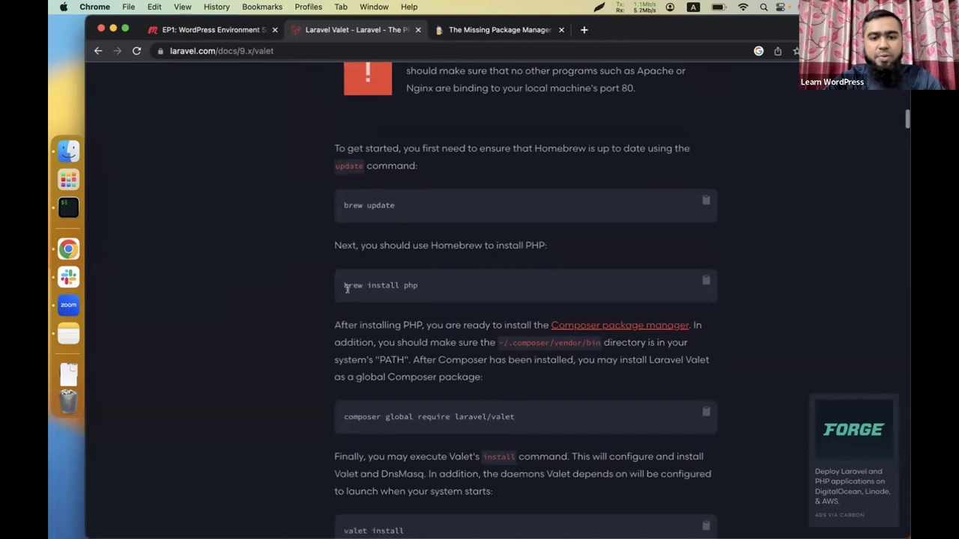
drag(345, 286, 420, 286)
click(417, 285)
double_click(409, 285)
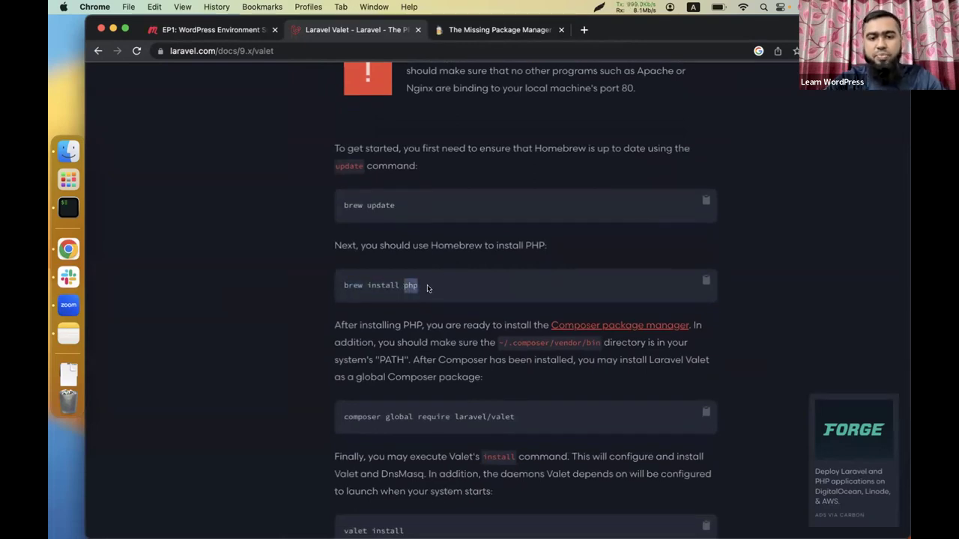
click(427, 289)
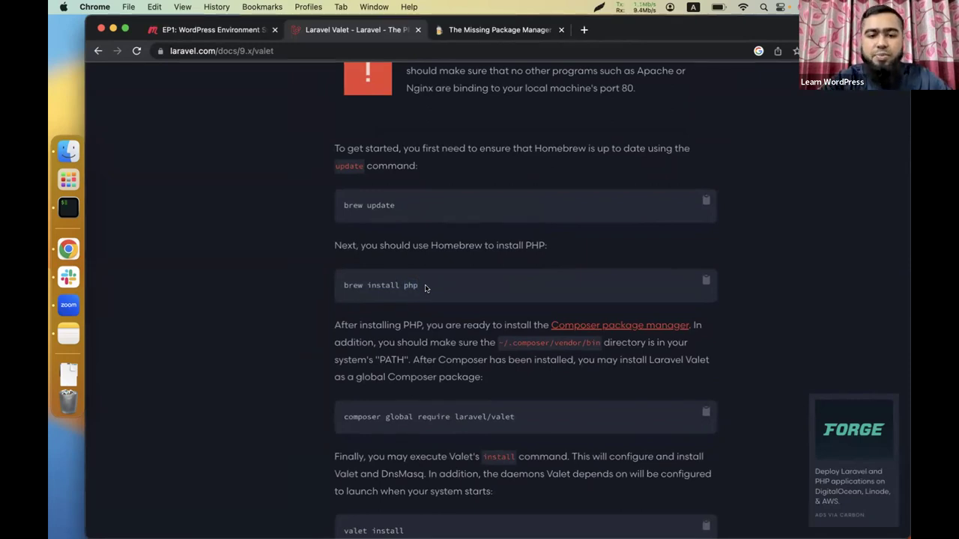
drag(417, 285, 403, 286)
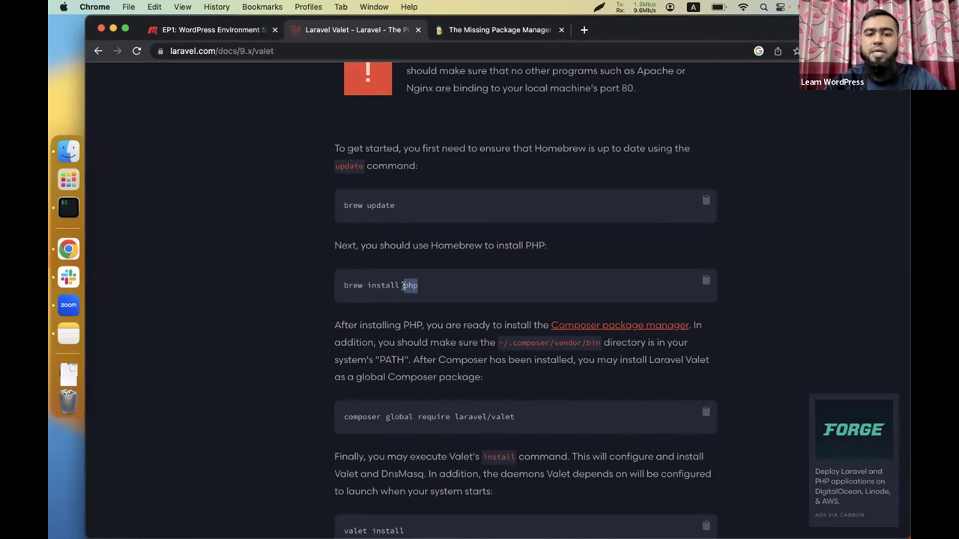
click(420, 286)
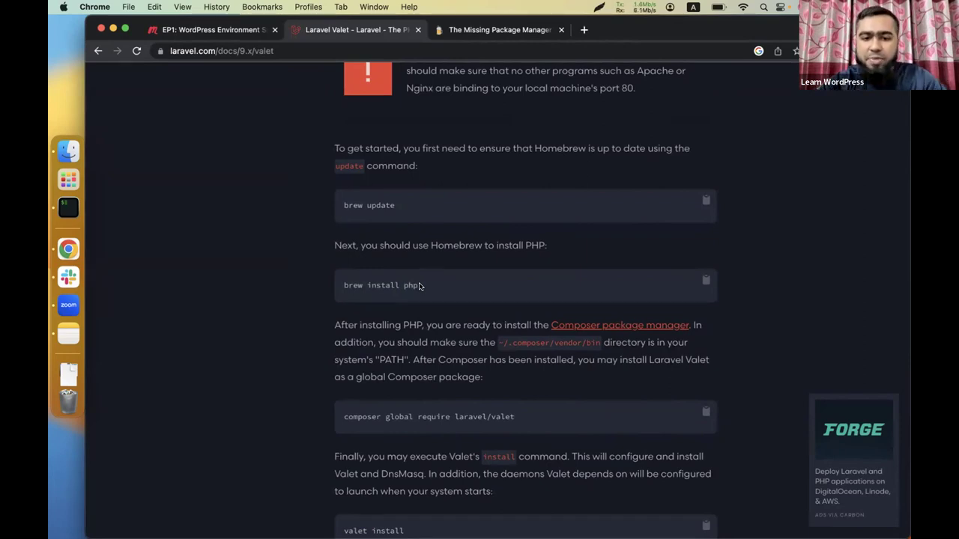
scroll(420, 285, down, 3)
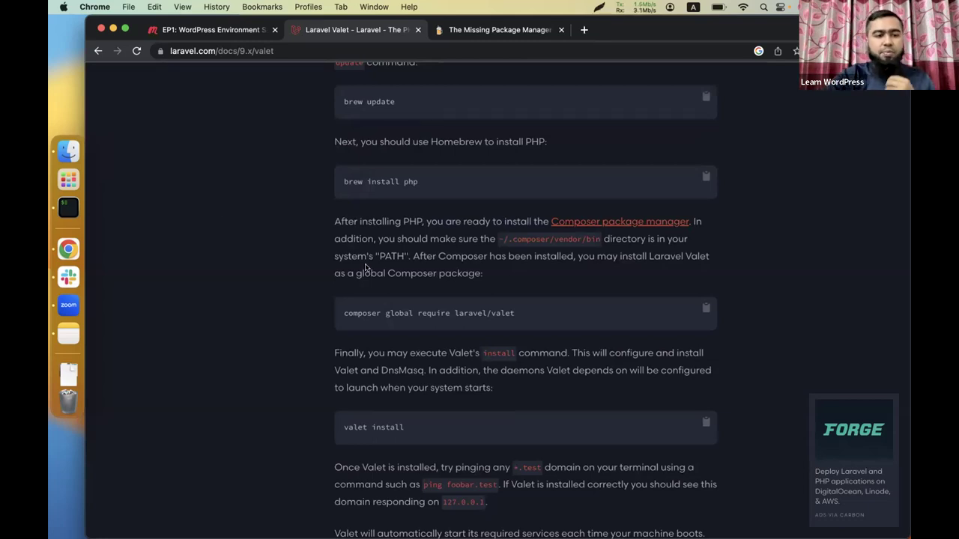
click(69, 209)
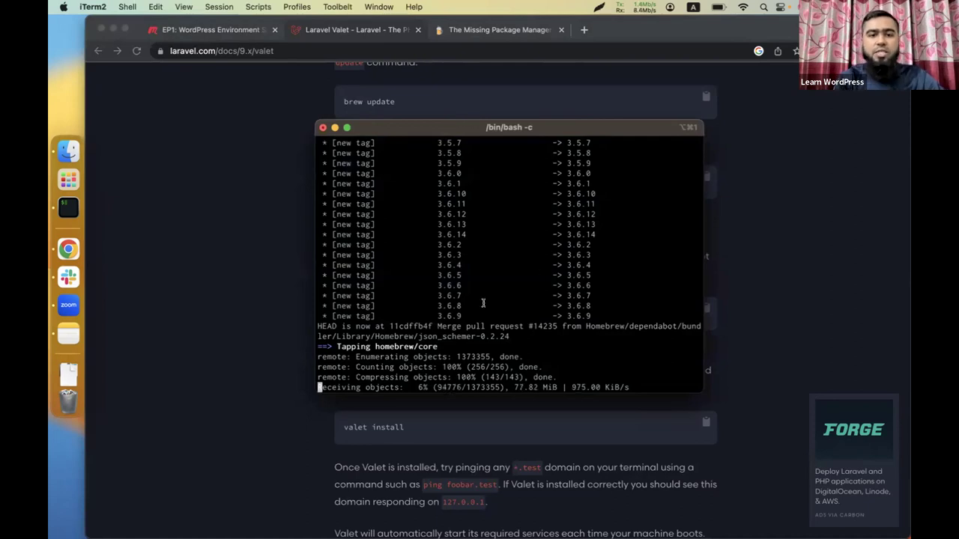
- Scroll the Valet docs to valet install and PHP Versions, briefly checking Homebrew progress in iTerm2
click(239, 266)
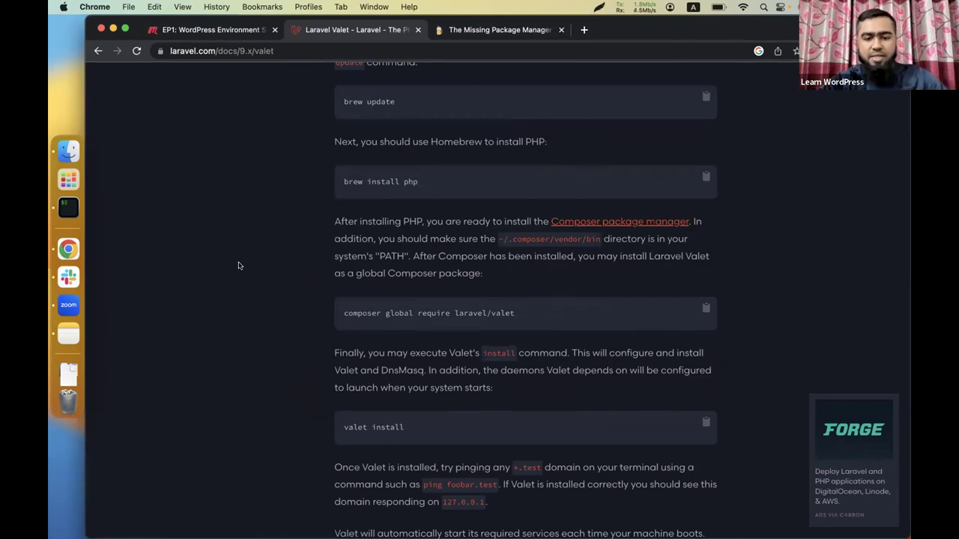
scroll(239, 266, down, 3)
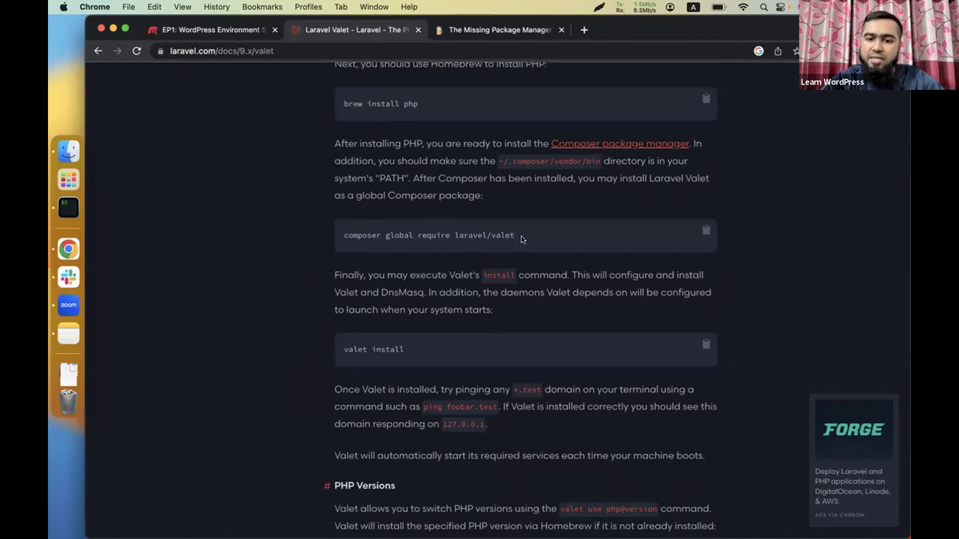
scroll(521, 239, down, 2)
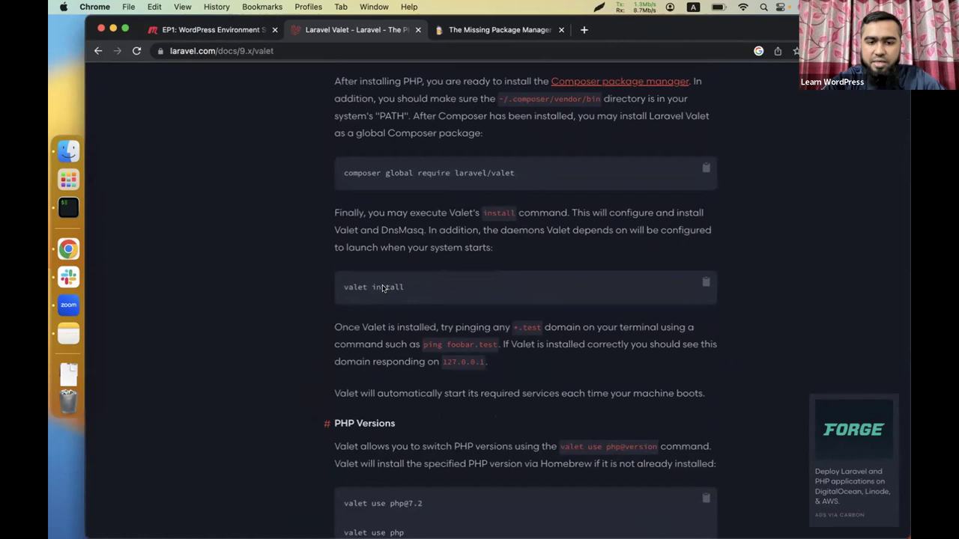
scroll(440, 289, down, 1)
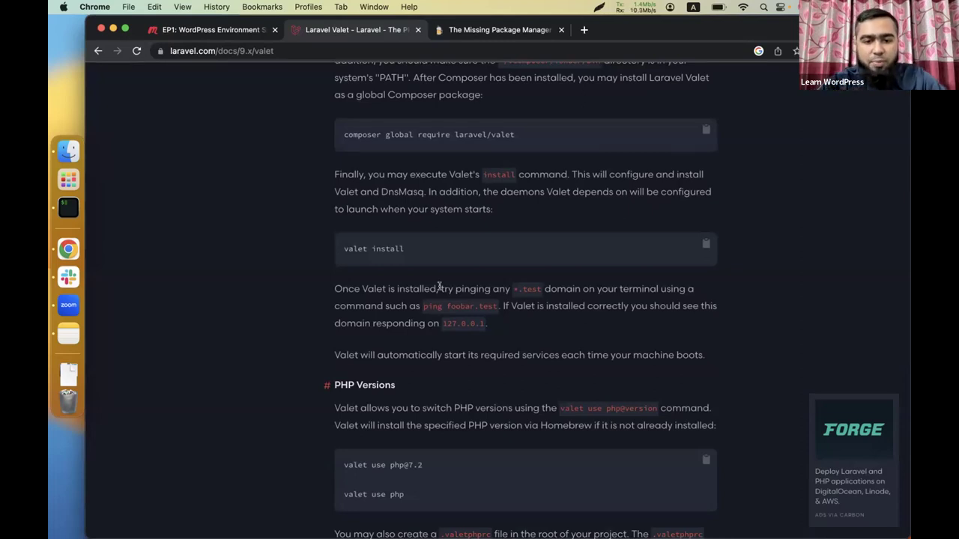
scroll(439, 288, down, 2)
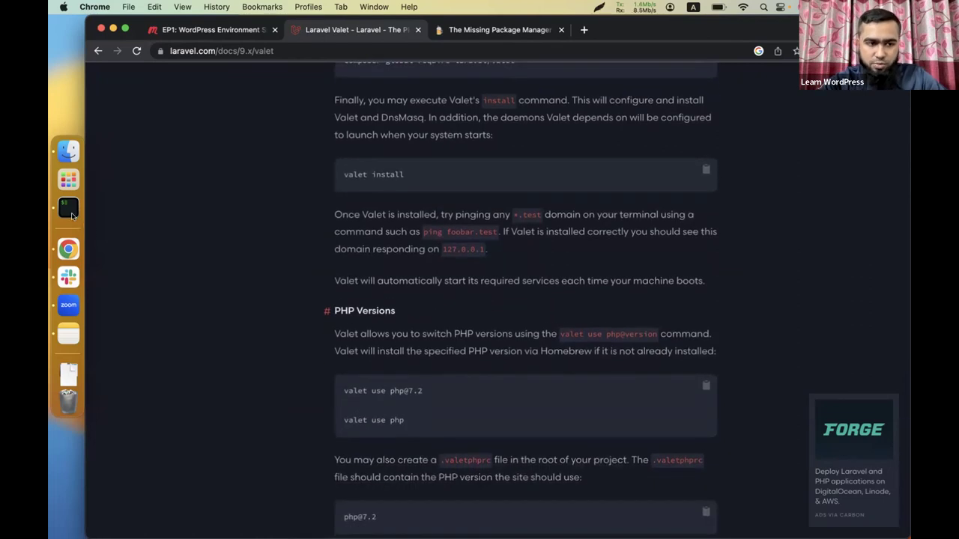
click(71, 214)
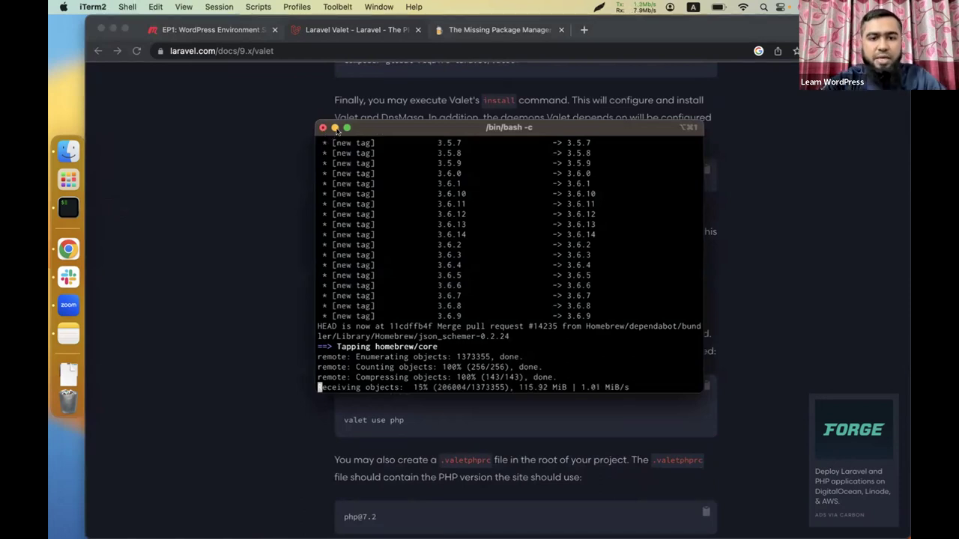
click(275, 181)
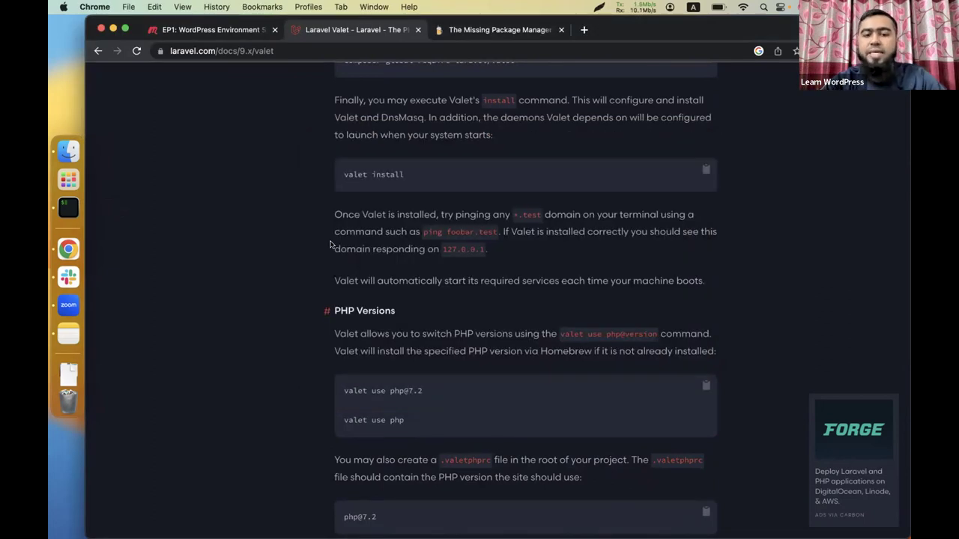
scroll(330, 244, down, 3)
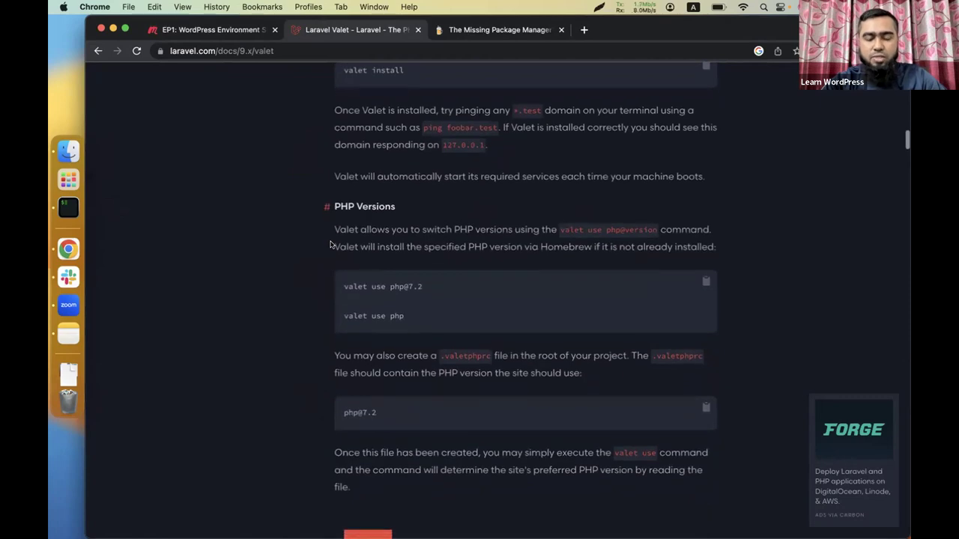
scroll(330, 244, down, 2)
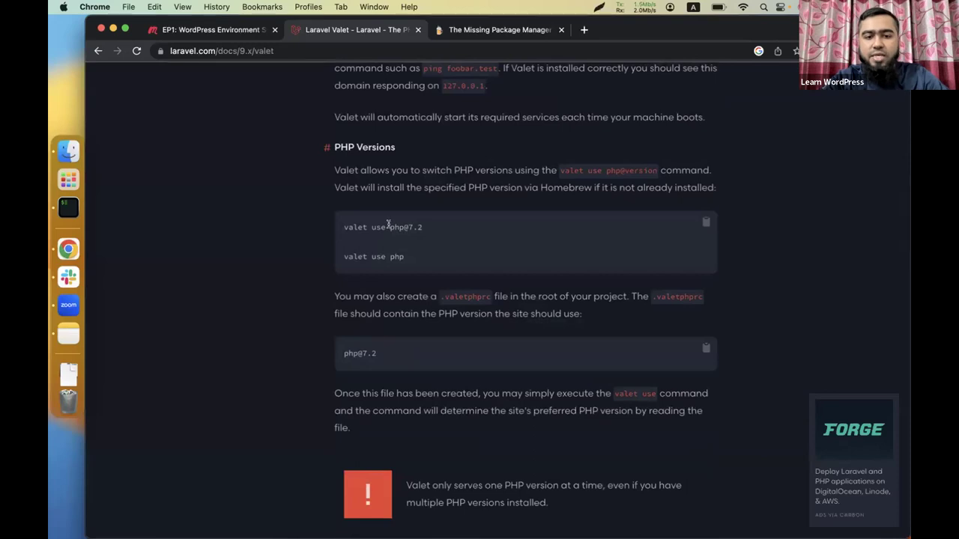
drag(389, 226, 422, 227)
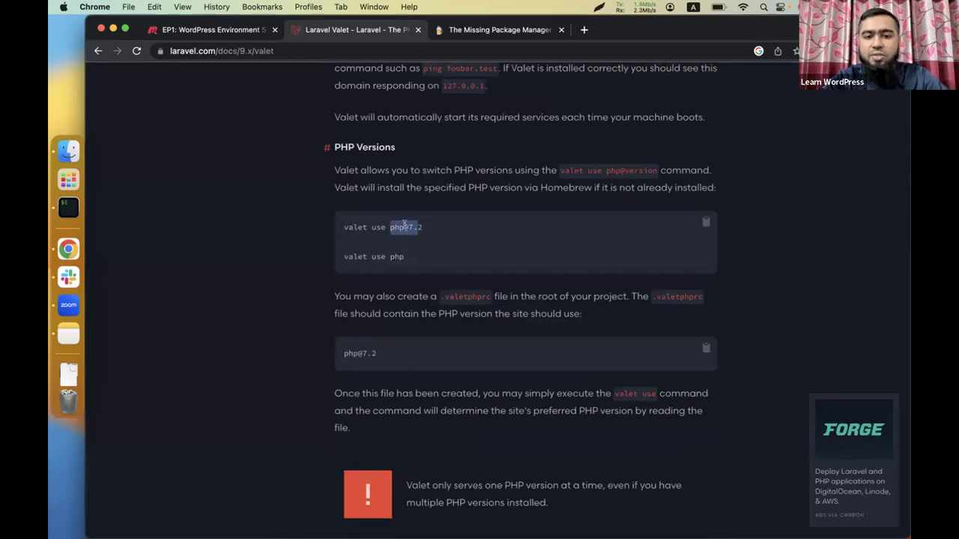
click(431, 227)
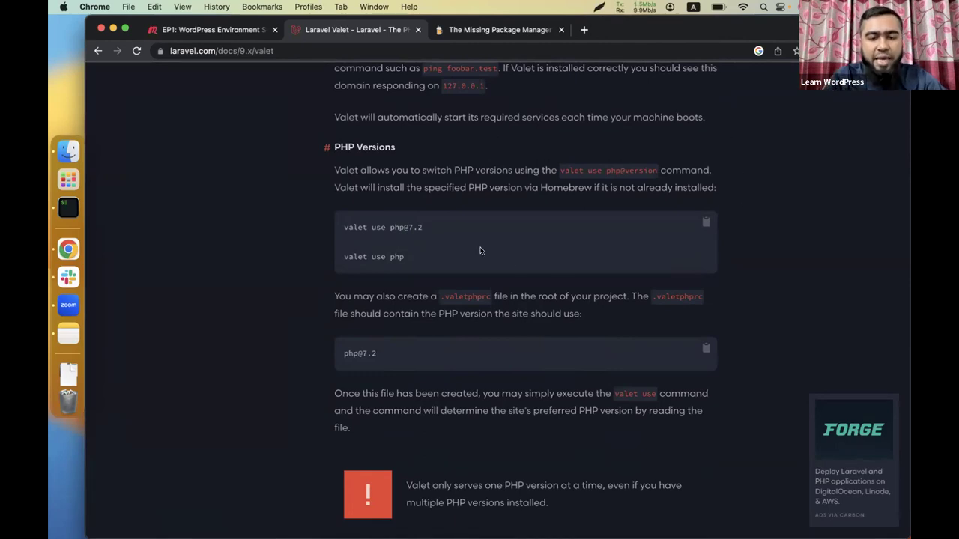
double_click(397, 257)
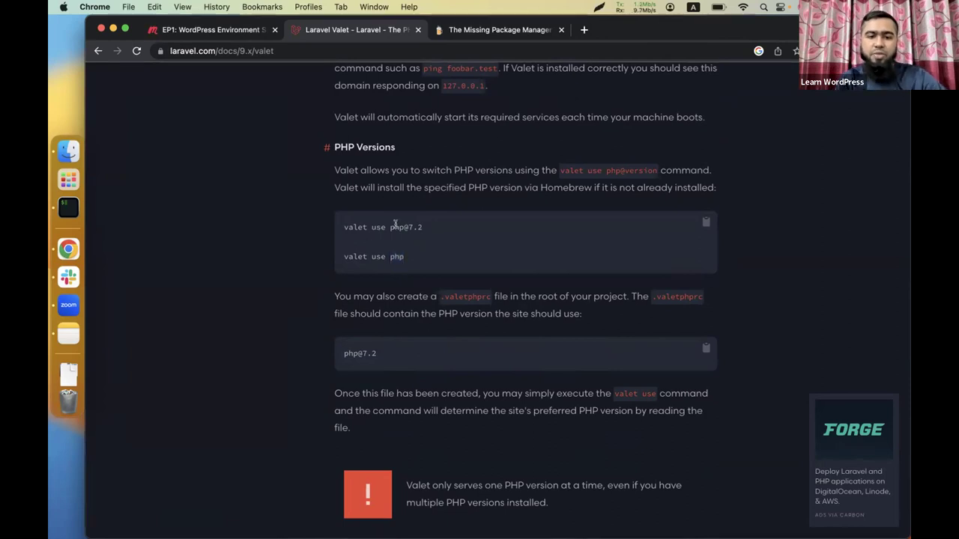
- Scroll past Database, Resetting Your Installation and Upgrading Valet to Serving Sites and valet park
scroll(395, 225, down, 5)
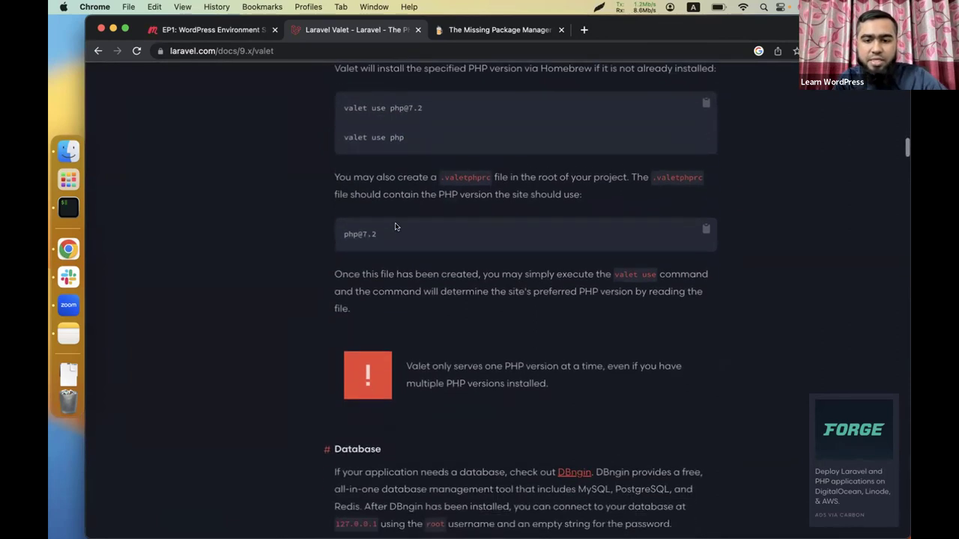
scroll(395, 226, down, 7)
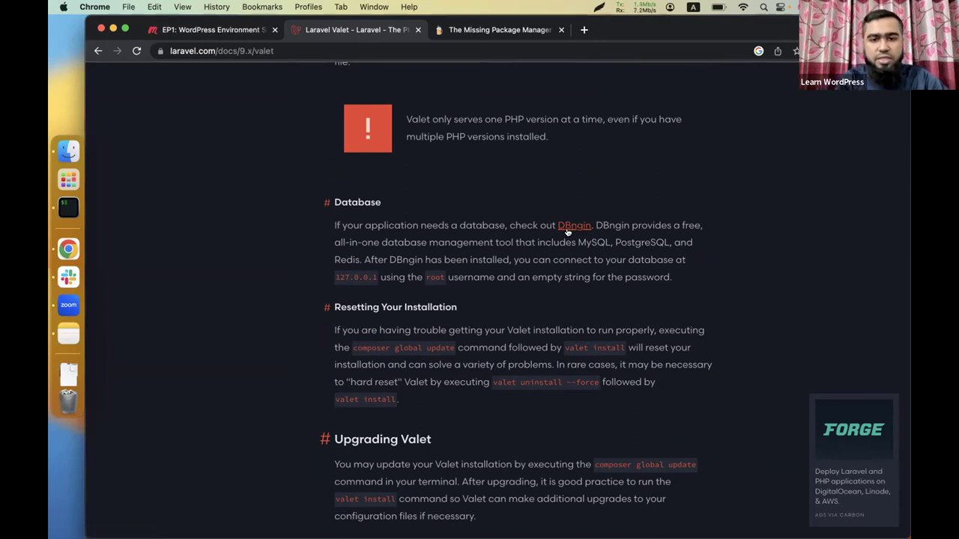
scroll(569, 229, down, 1)
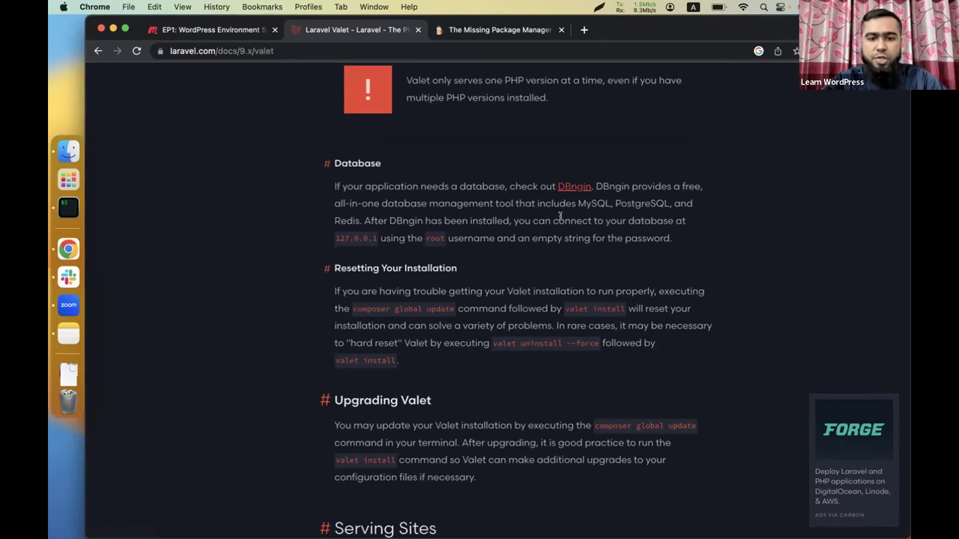
scroll(559, 216, down, 2)
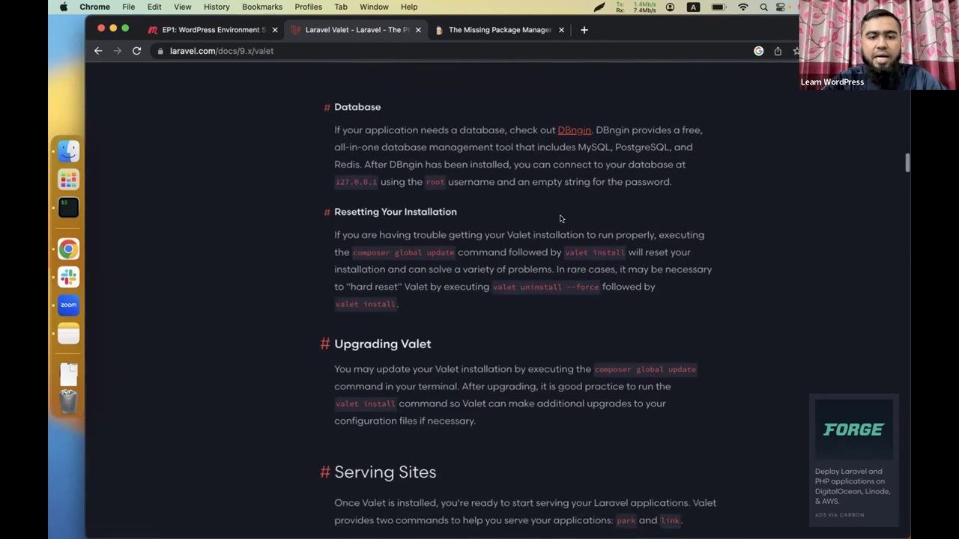
scroll(559, 217, down, 1)
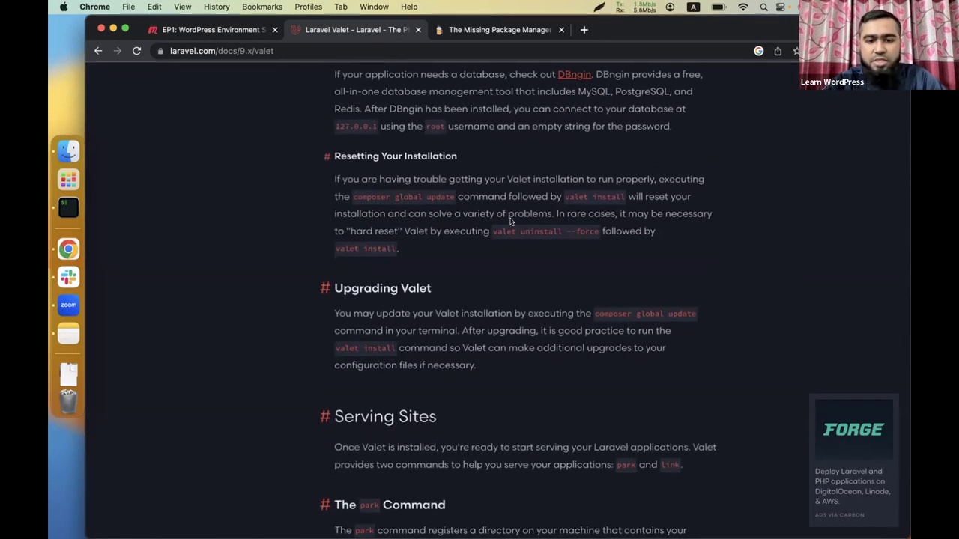
scroll(445, 265, down, 2)
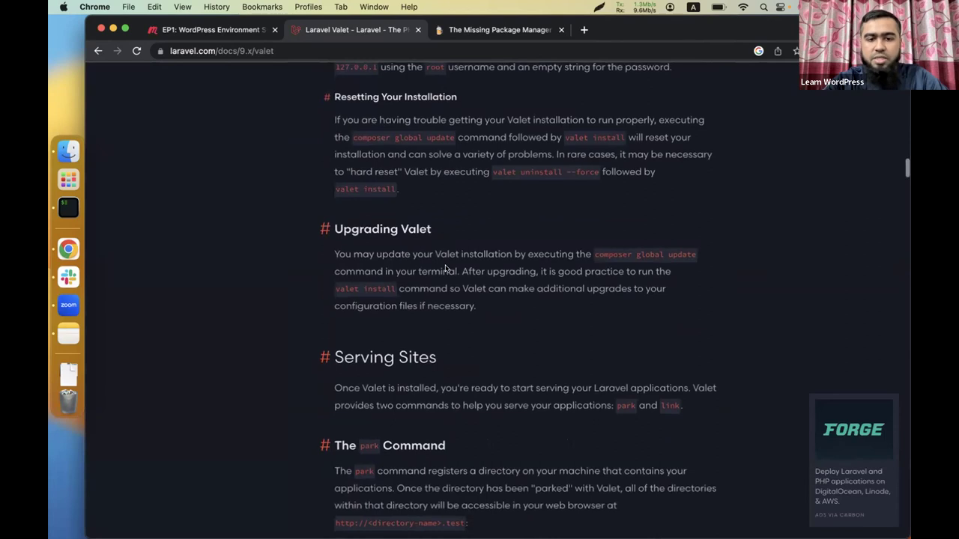
scroll(445, 267, down, 3)
scroll(445, 268, down, 2)
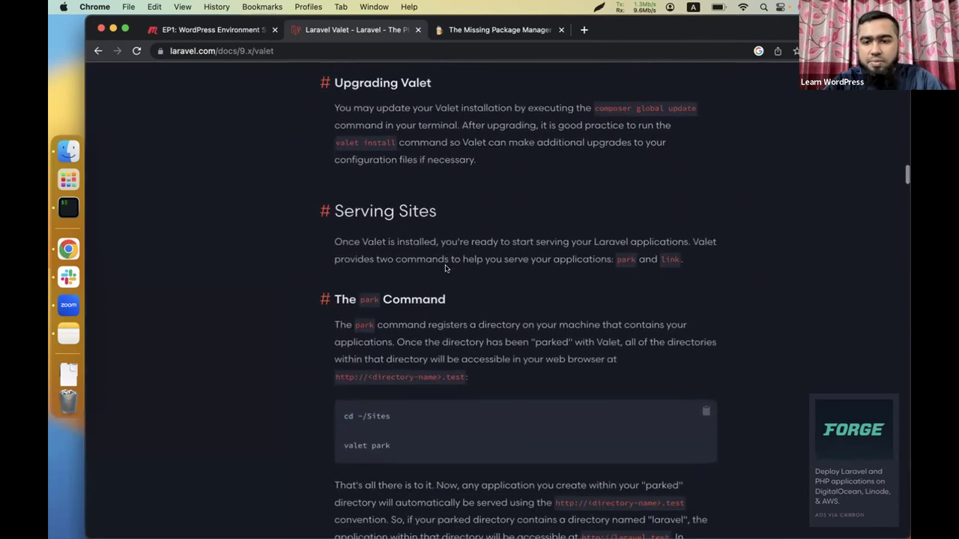
scroll(445, 269, down, 1)
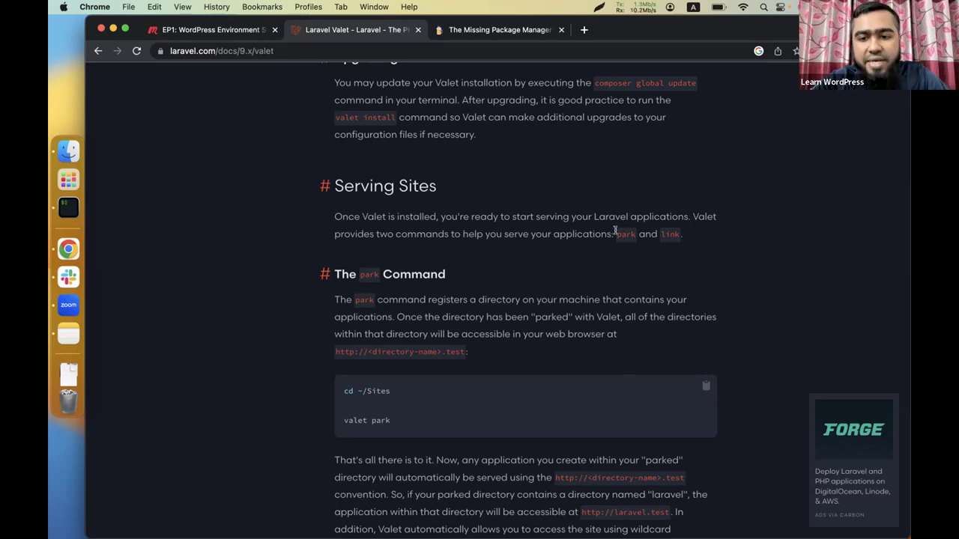
double_click(636, 232)
click(656, 233)
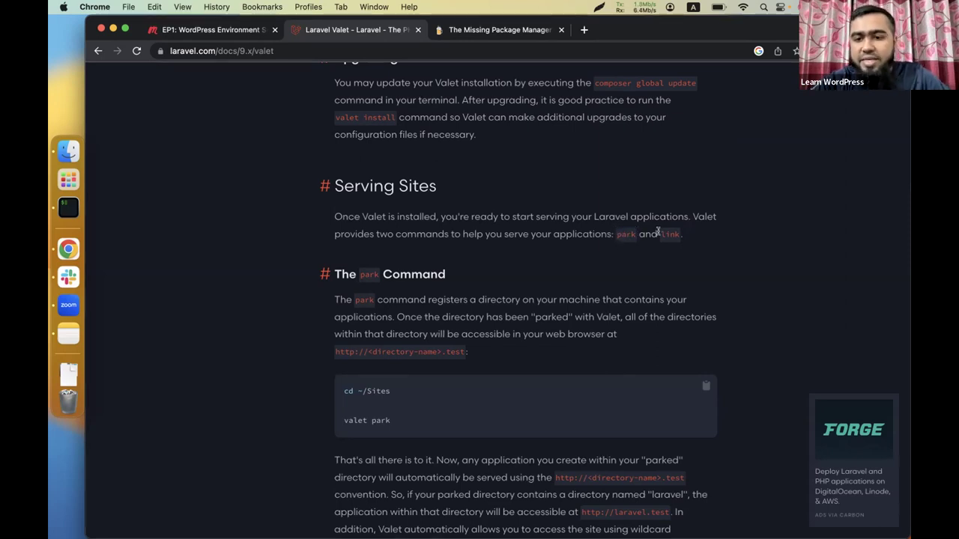
double_click(677, 233)
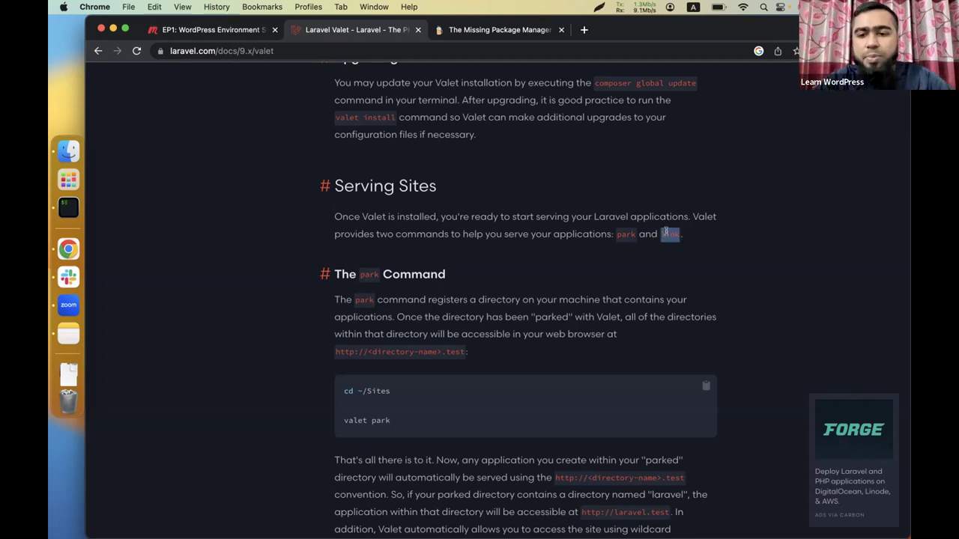
double_click(625, 233)
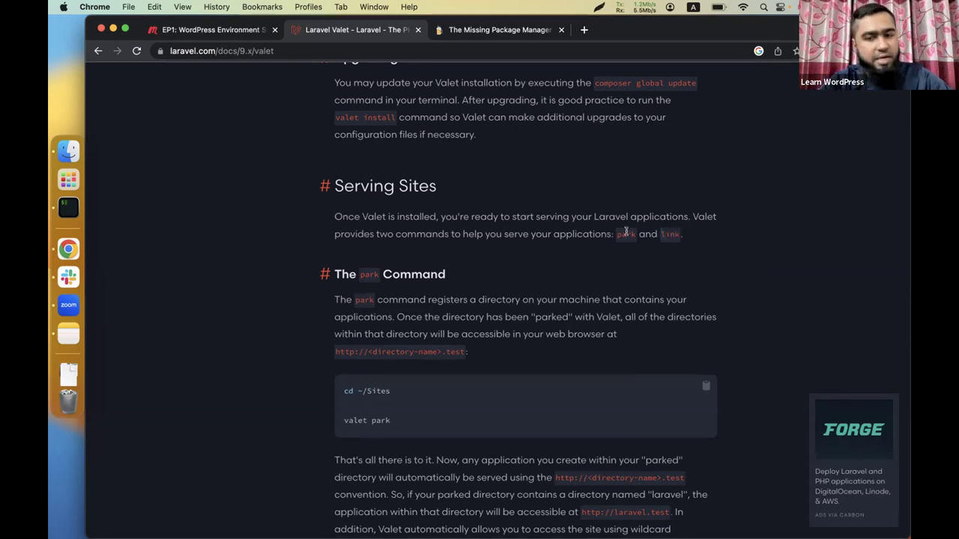
double_click(669, 234)
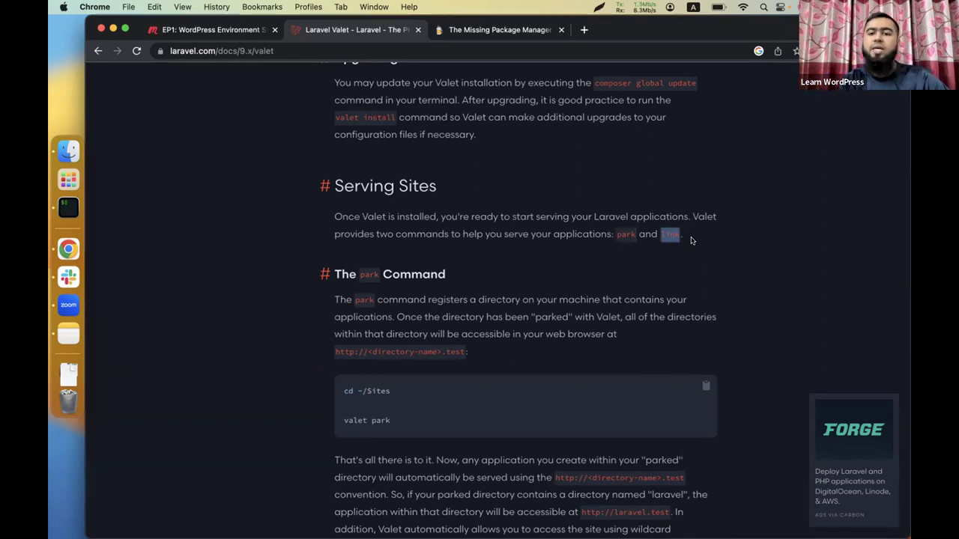
double_click(626, 233)
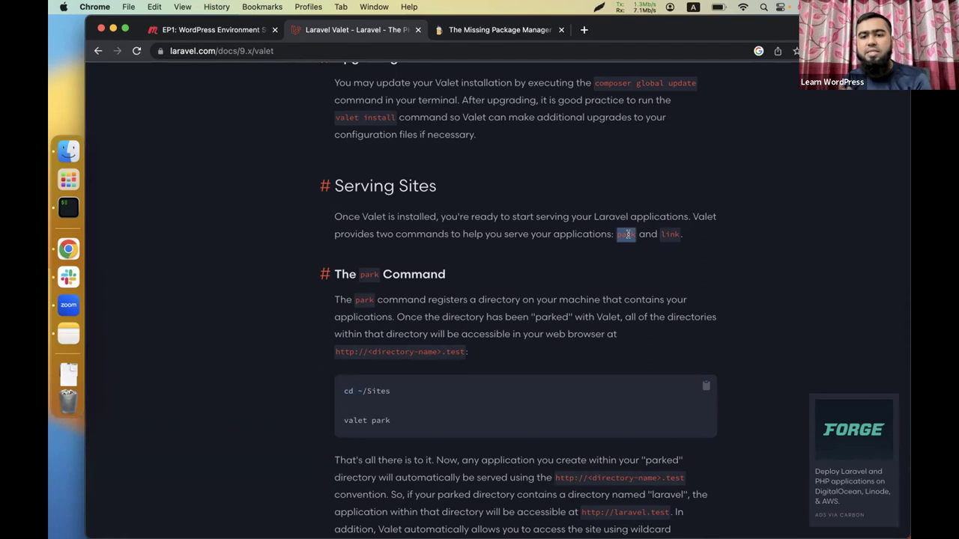
click(628, 236)
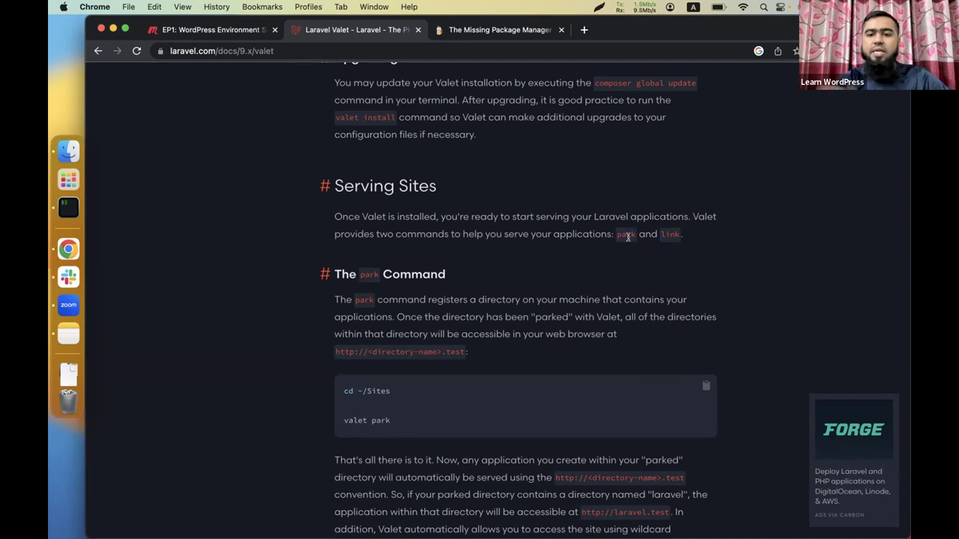
click(69, 208)
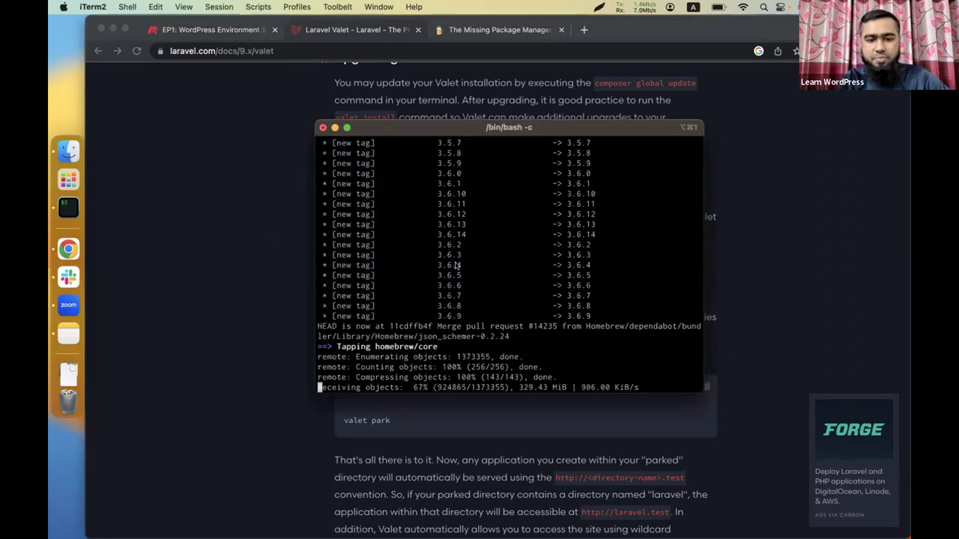
key(super+Tab)
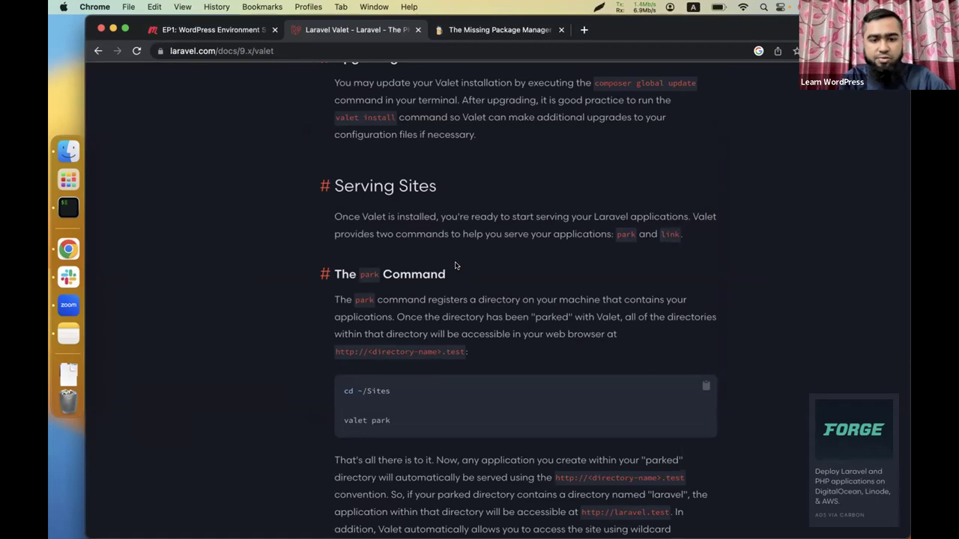
- Read through The park Command section, highlighting the laravel directory name in its example
scroll(455, 265, down, 5)
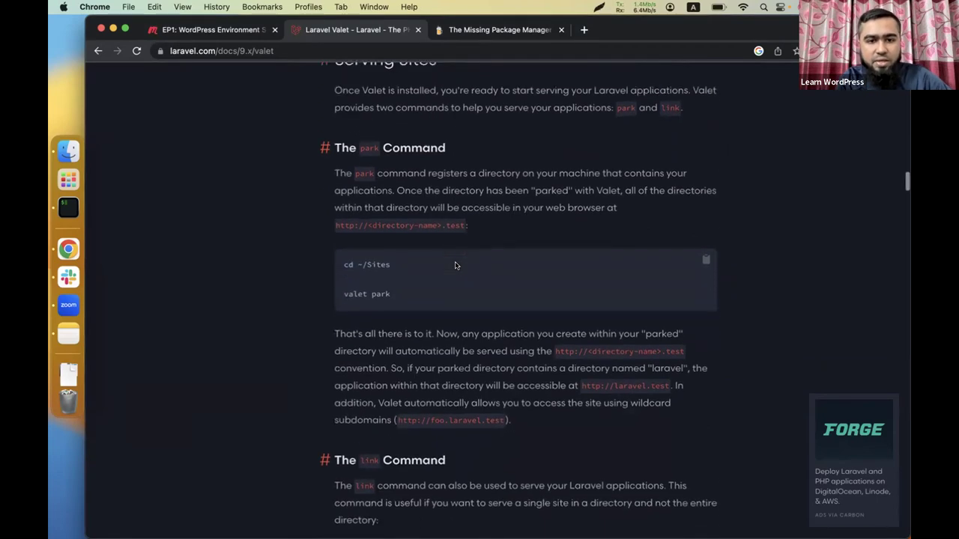
scroll(454, 265, down, 2)
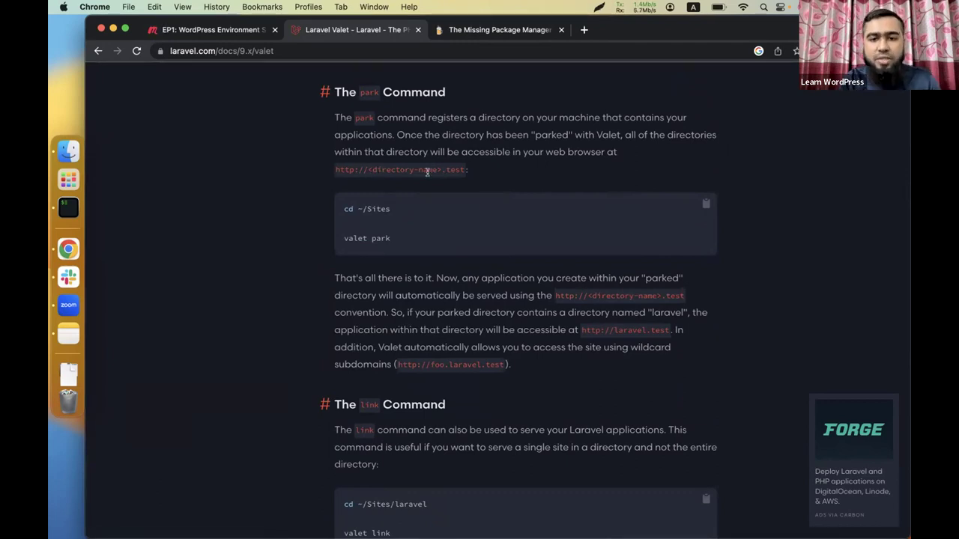
scroll(427, 172, down, 1)
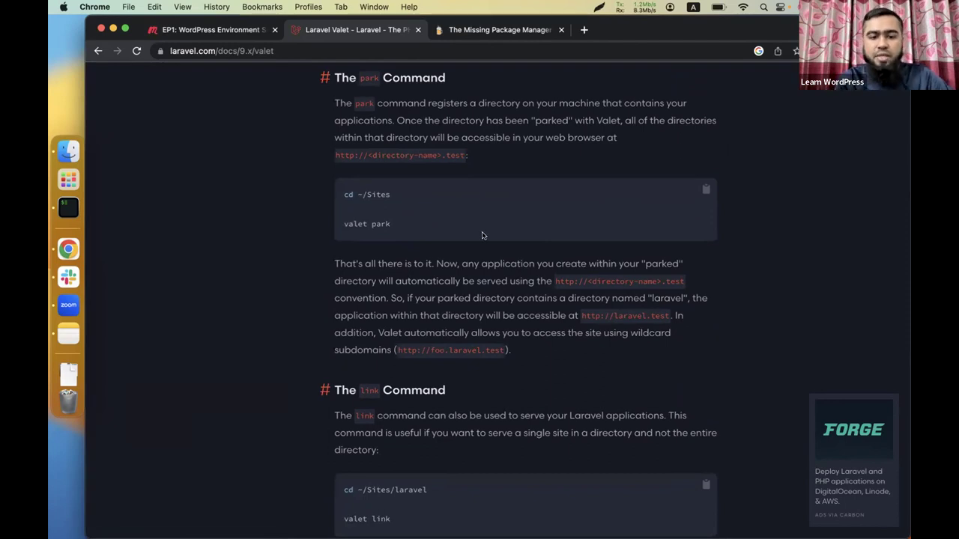
scroll(482, 235, down, 5)
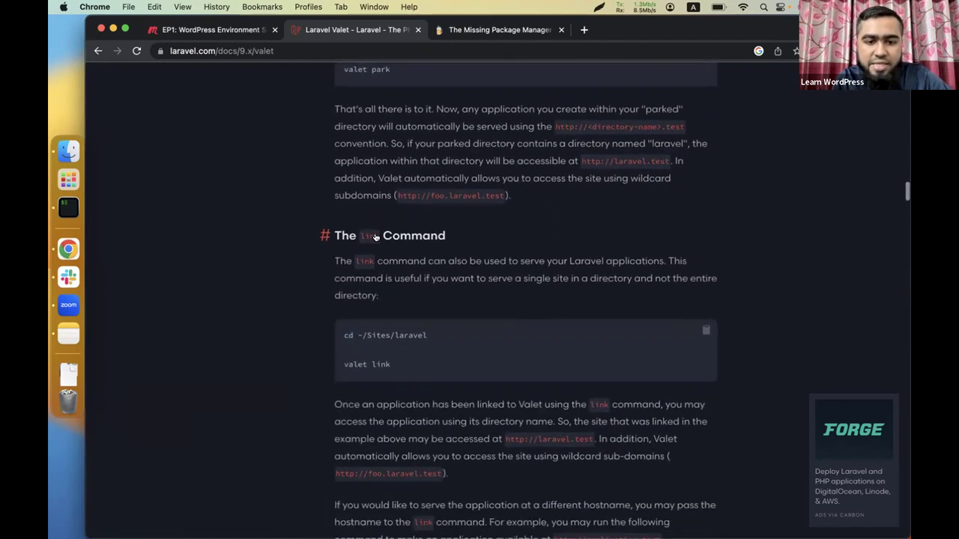
scroll(377, 270, down, 2)
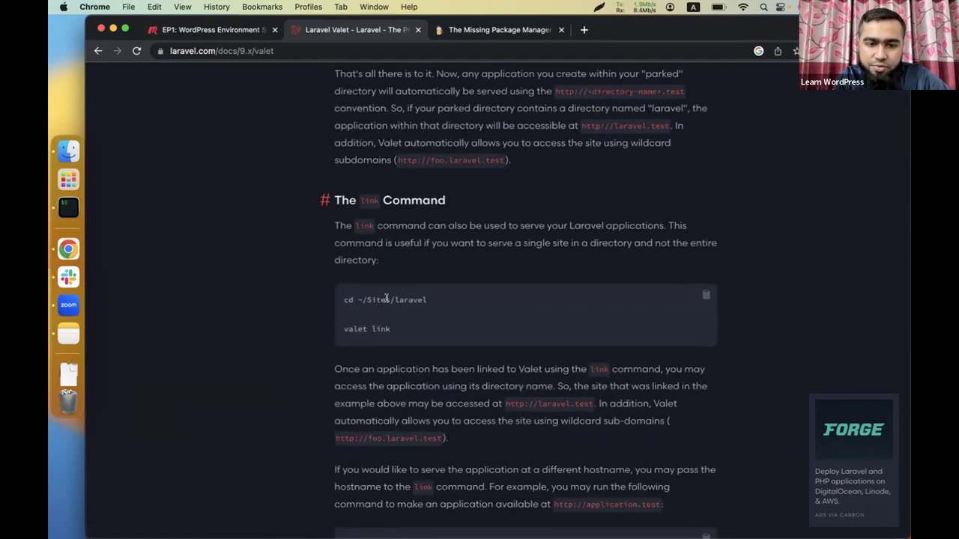
double_click(395, 301)
click(347, 328)
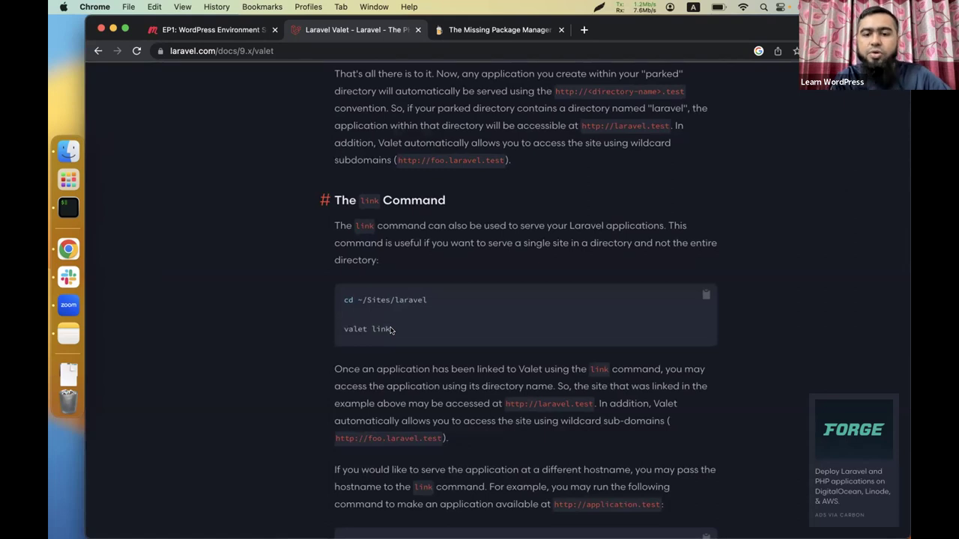
- Scroll into The link Command section and highlight the api.application subdomain example
scroll(556, 332, down, 3)
drag(564, 318, 593, 318)
scroll(563, 318, down, 3)
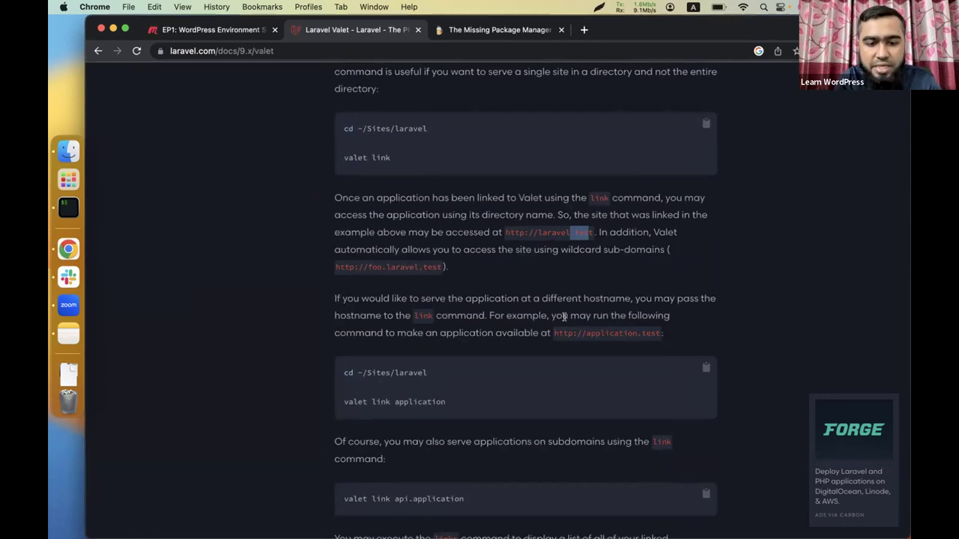
scroll(564, 318, down, 2)
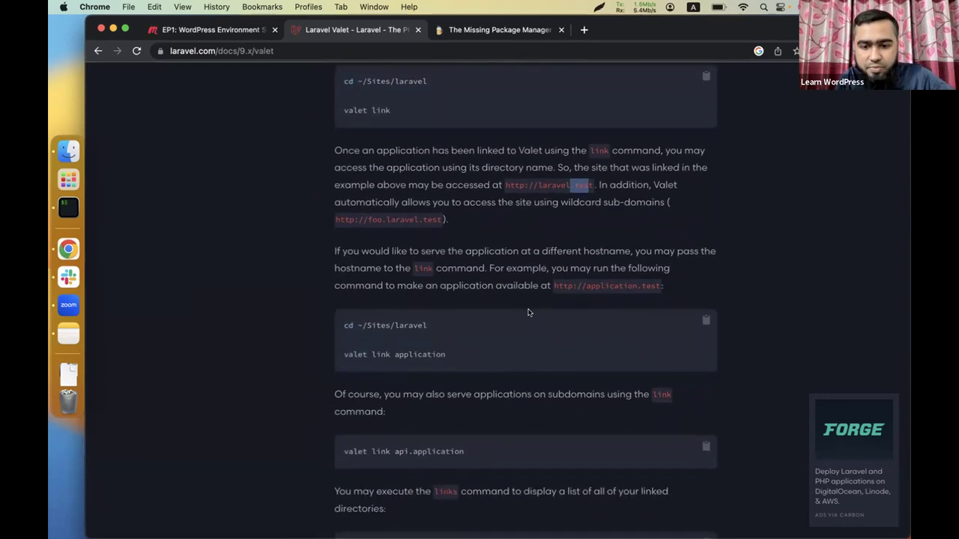
scroll(527, 312, down, 3)
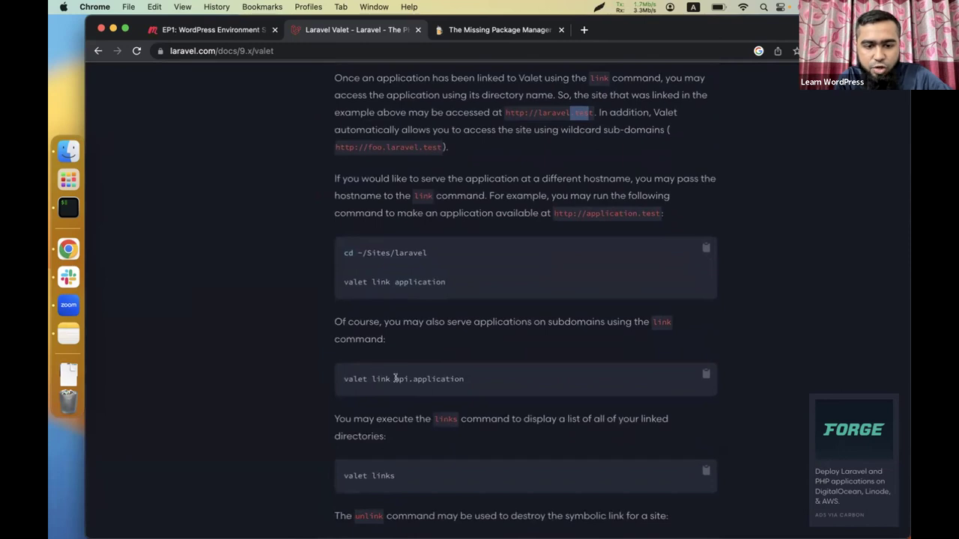
drag(394, 379, 493, 407)
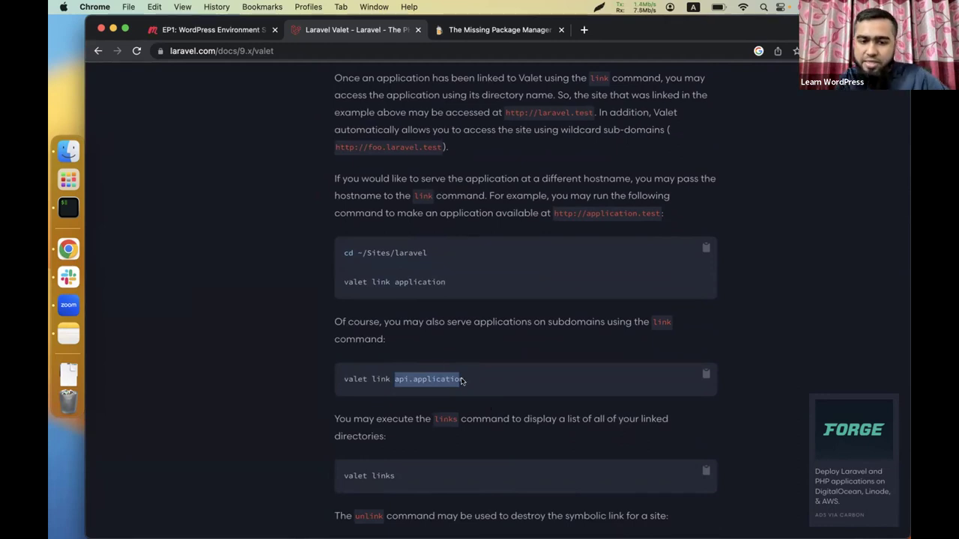
scroll(462, 381, down, 3)
- Scroll further down the Valet docs, then check the Homebrew download in iTerm2
scroll(461, 381, down, 4)
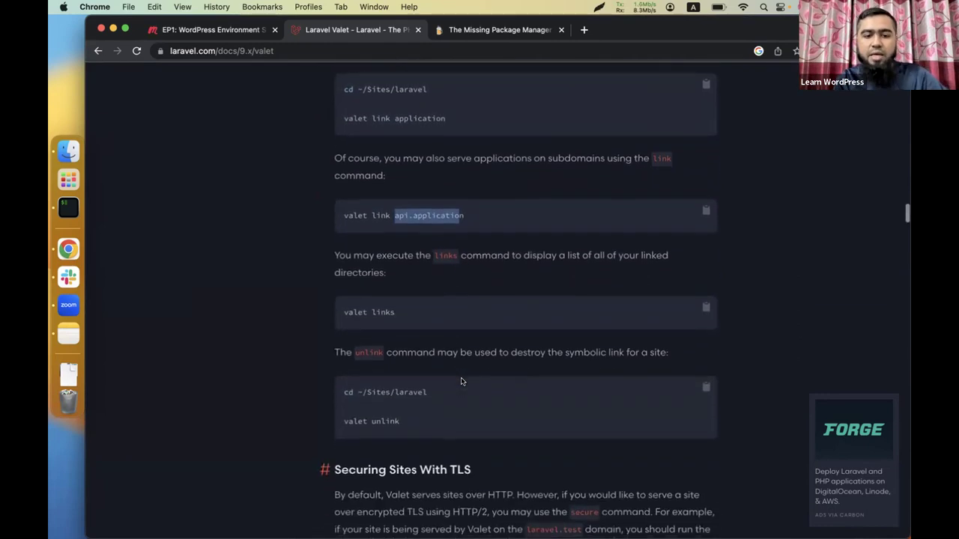
scroll(460, 383, down, 1)
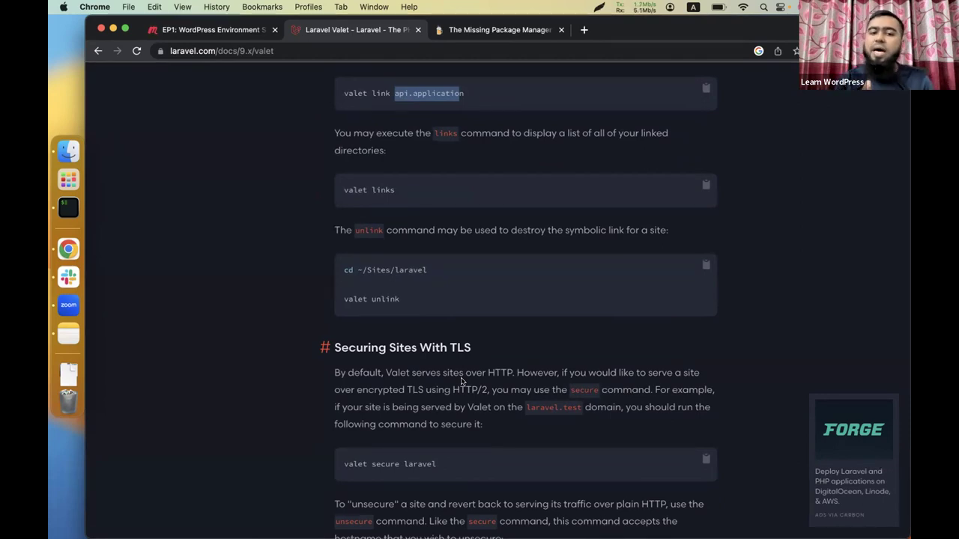
scroll(461, 382, down, 3)
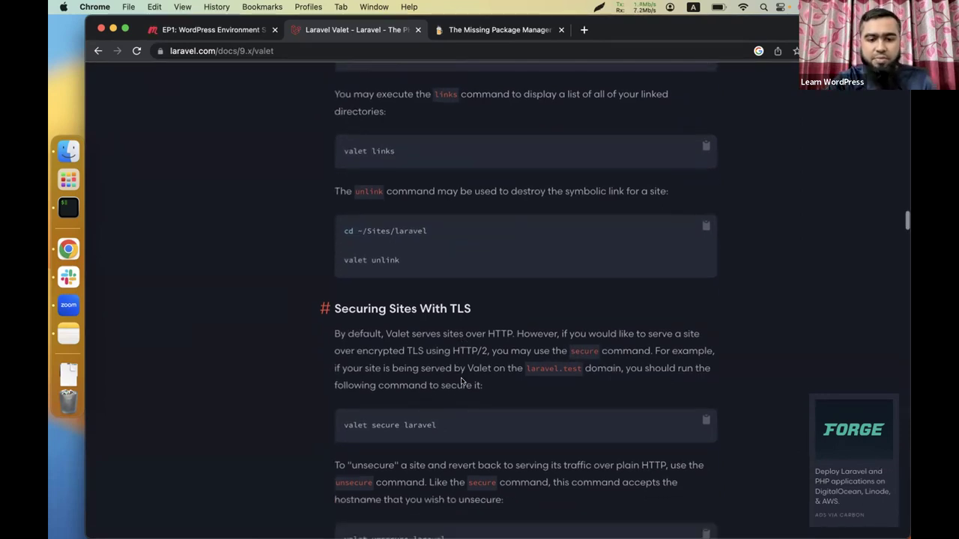
scroll(435, 377, down, 2)
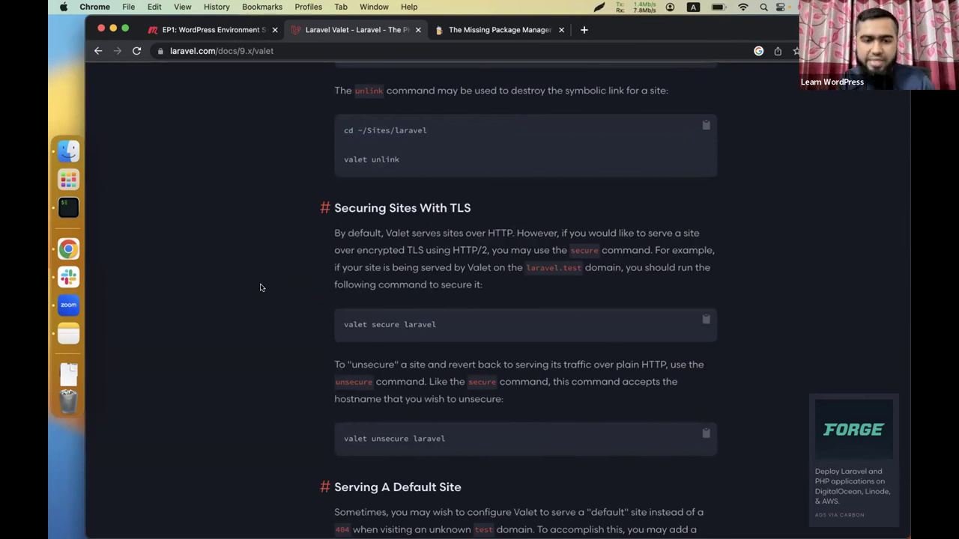
click(66, 208)
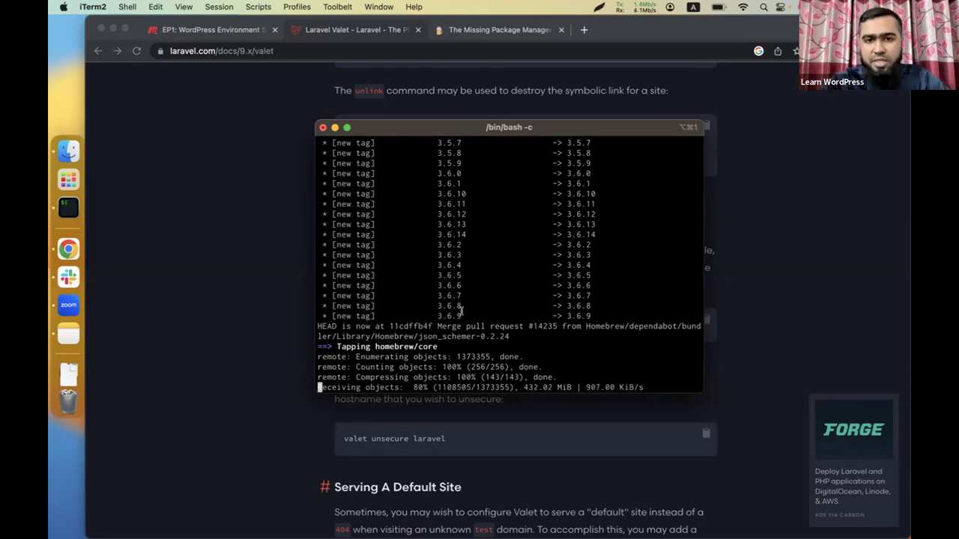
- Back in Chrome, scroll to Securing Sites With TLS and highlight 'unsecure' in its example
click(278, 279)
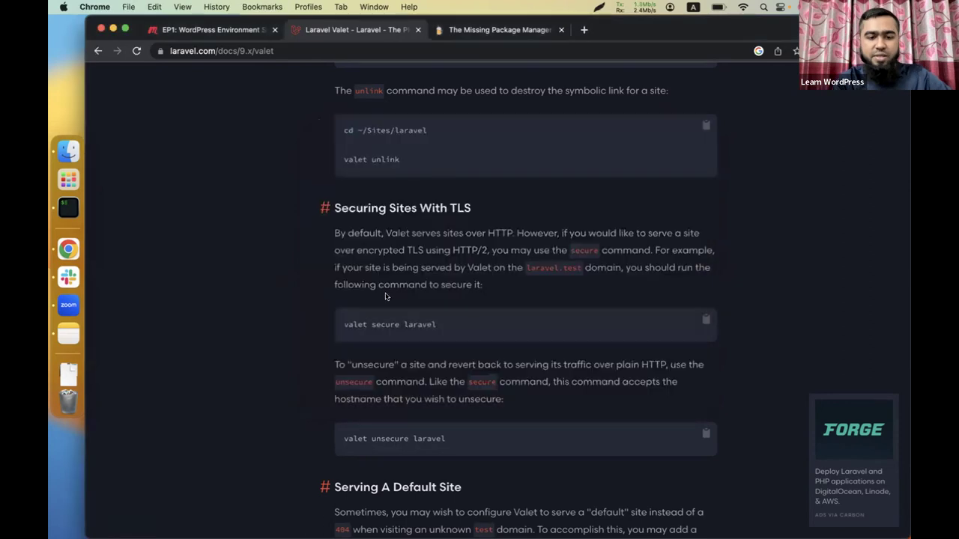
scroll(386, 296, down, 1)
scroll(386, 297, down, 2)
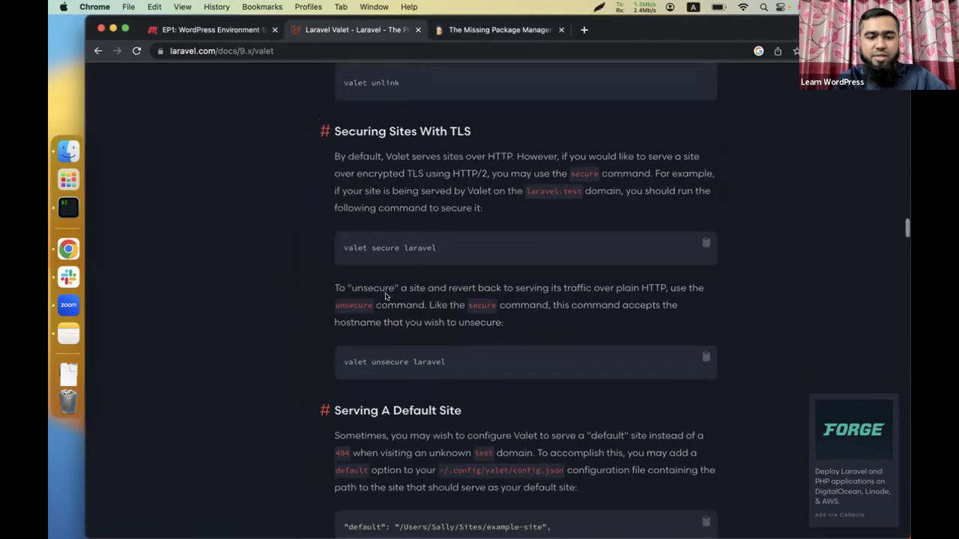
scroll(385, 297, down, 1)
scroll(386, 297, down, 1)
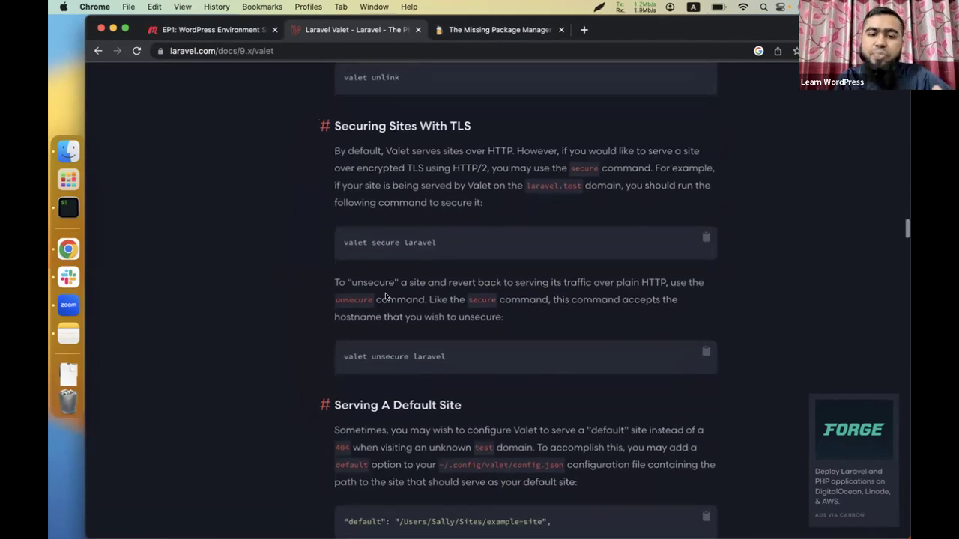
scroll(386, 297, down, 1)
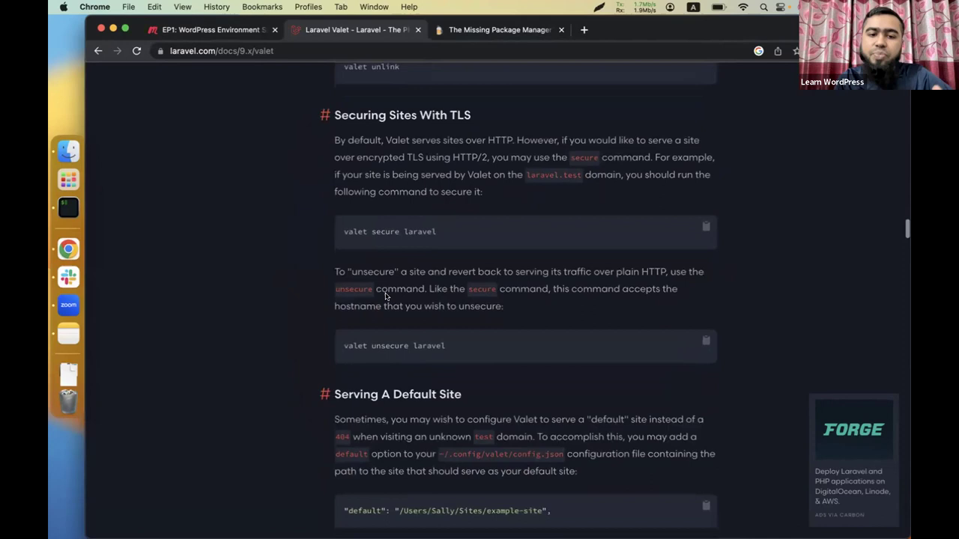
scroll(386, 297, down, 2)
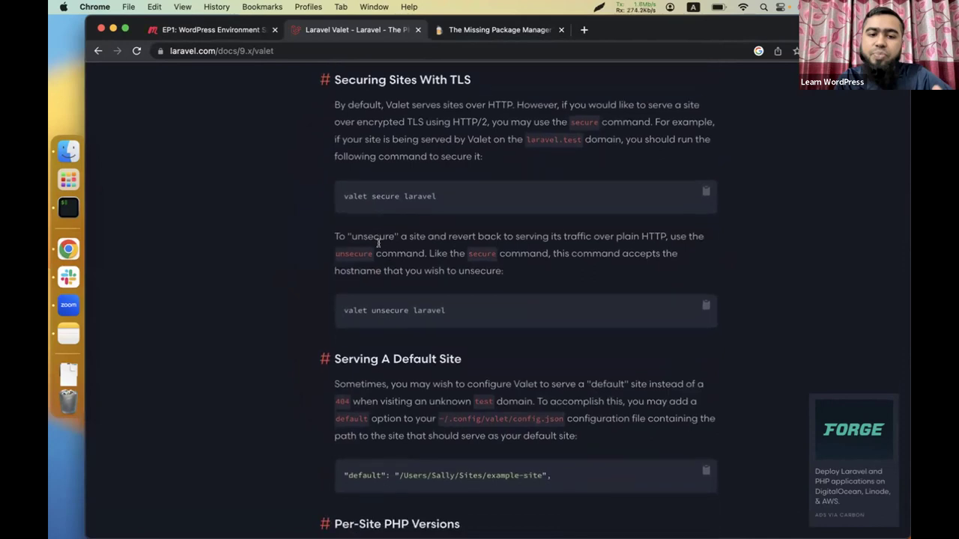
scroll(378, 242, down, 3)
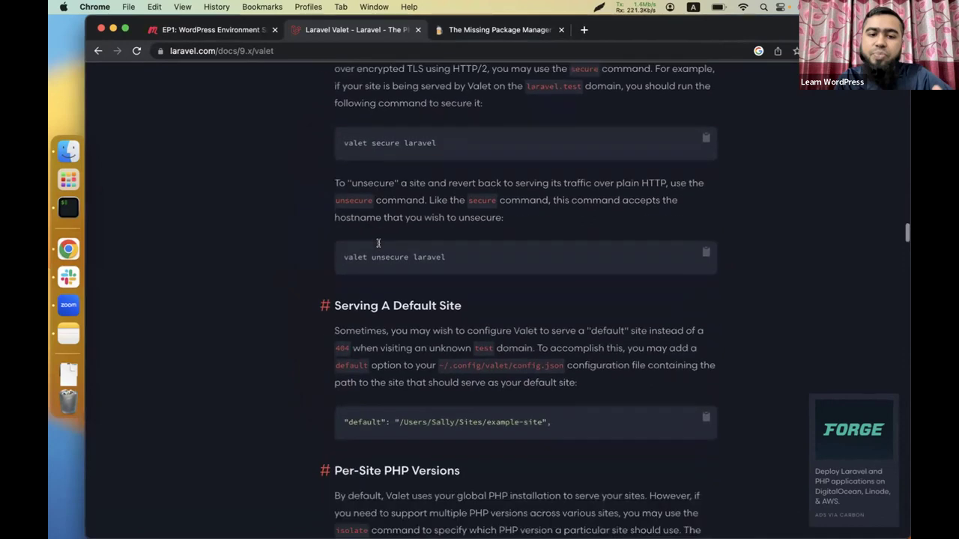
scroll(378, 242, down, 1)
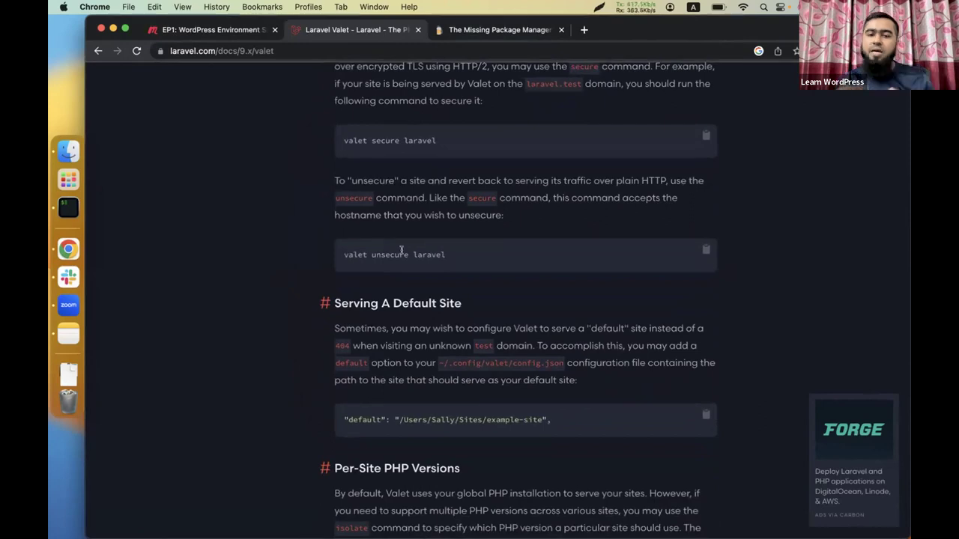
double_click(401, 254)
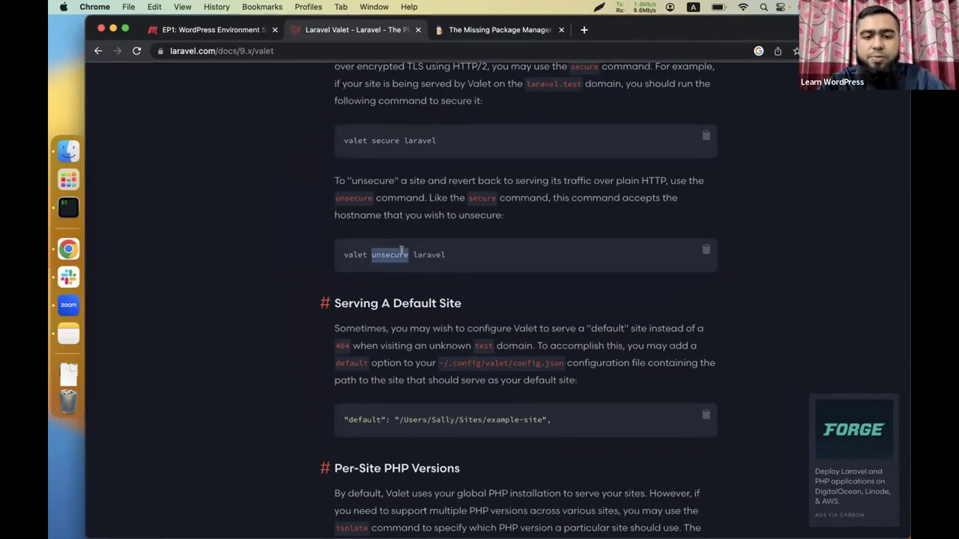
scroll(400, 251, down, 2)
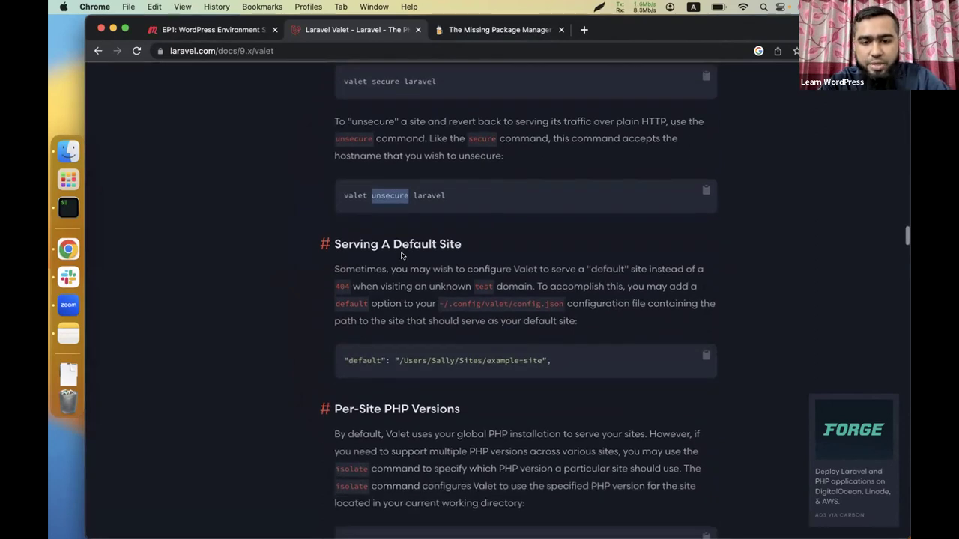
scroll(401, 255, down, 1)
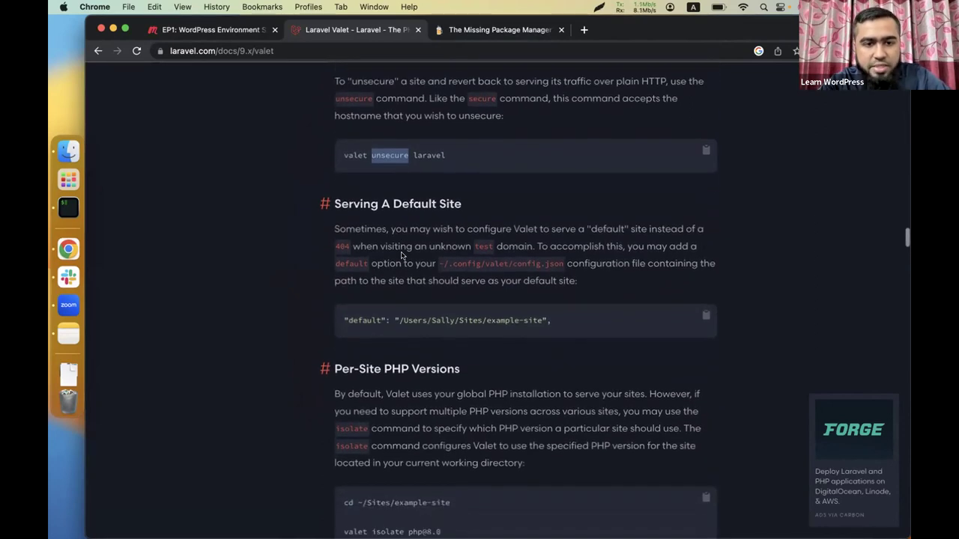
scroll(401, 256, down, 2)
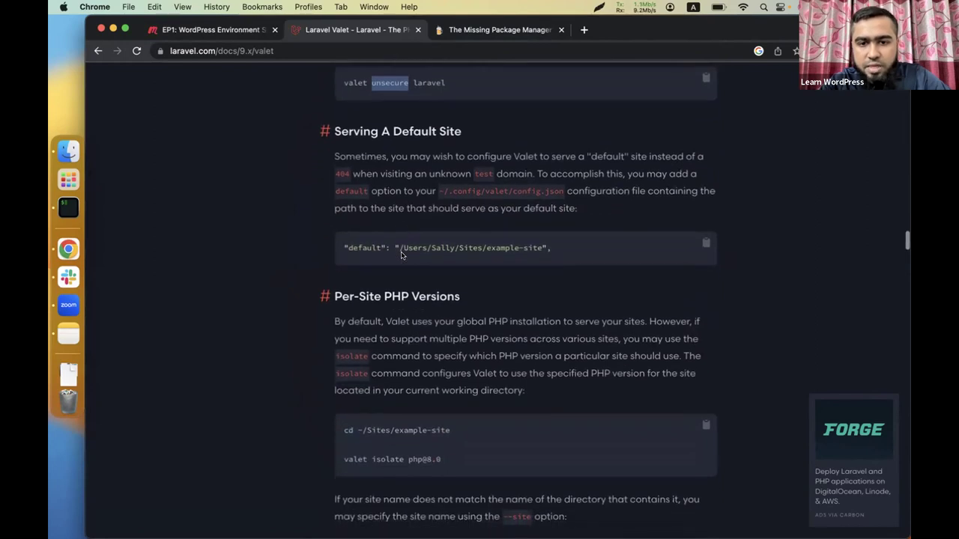
scroll(401, 251, down, 2)
scroll(400, 251, down, 3)
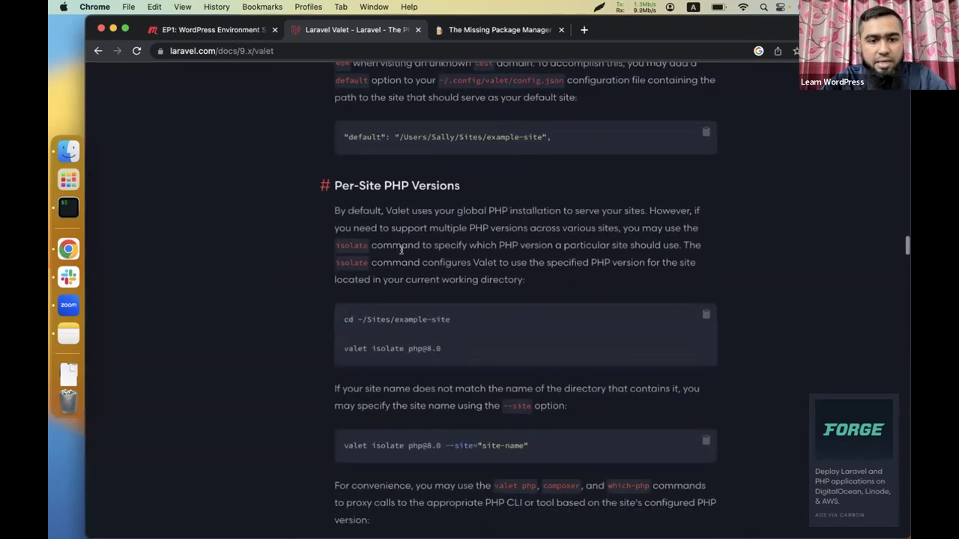
scroll(400, 250, down, 1)
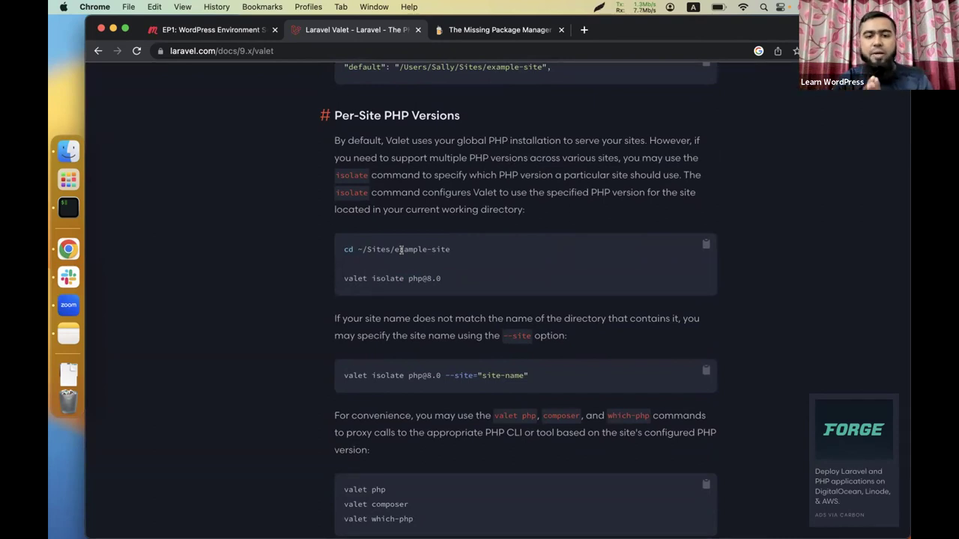
double_click(404, 278)
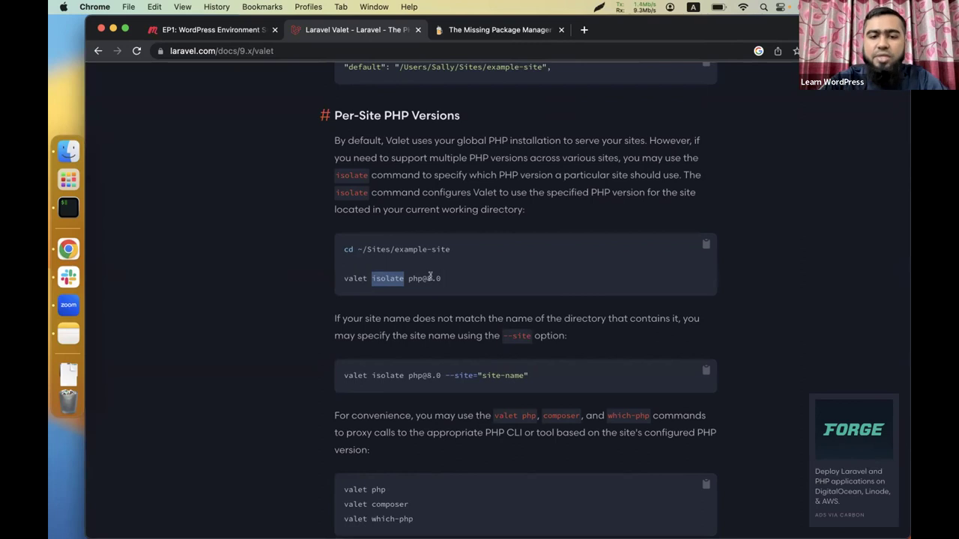
scroll(430, 277, down, 3)
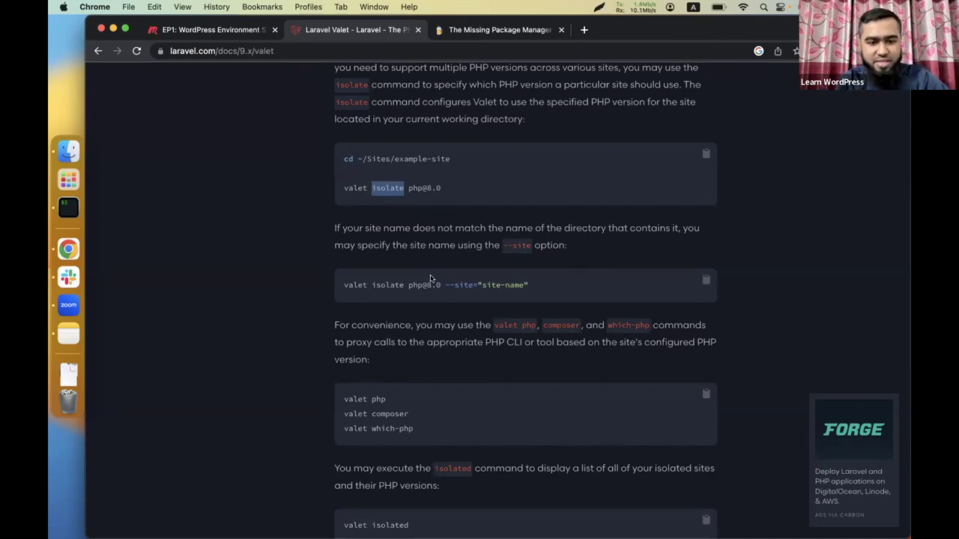
- Scroll down, highlighting the isolate --site example and the word 'isolated'
scroll(431, 278, down, 3)
scroll(430, 279, down, 3)
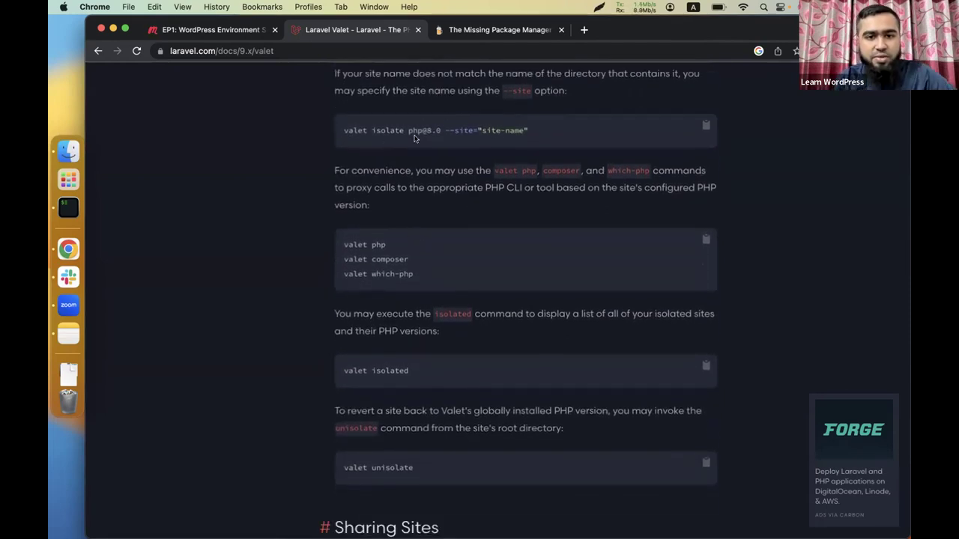
drag(528, 130, 355, 131)
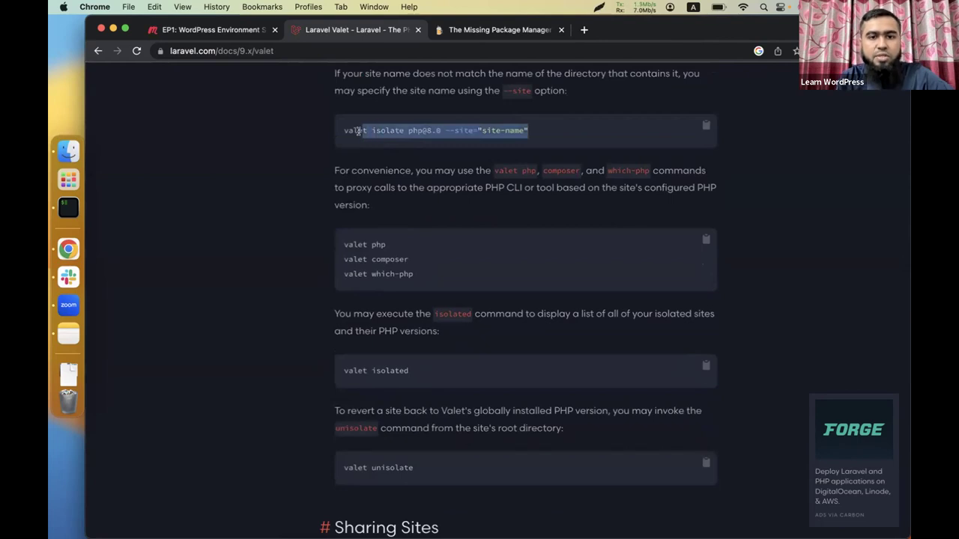
click(381, 138)
scroll(382, 143, down, 2)
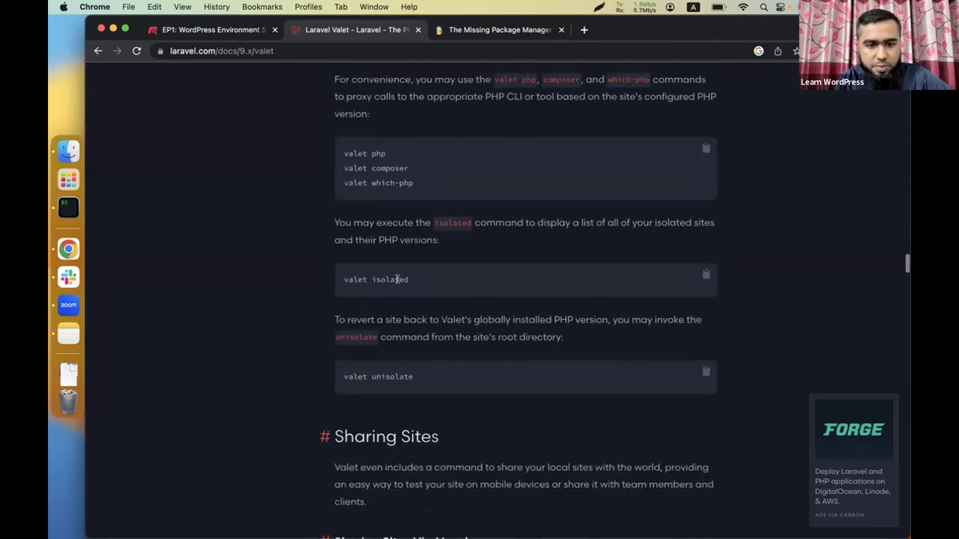
drag(370, 279, 434, 279)
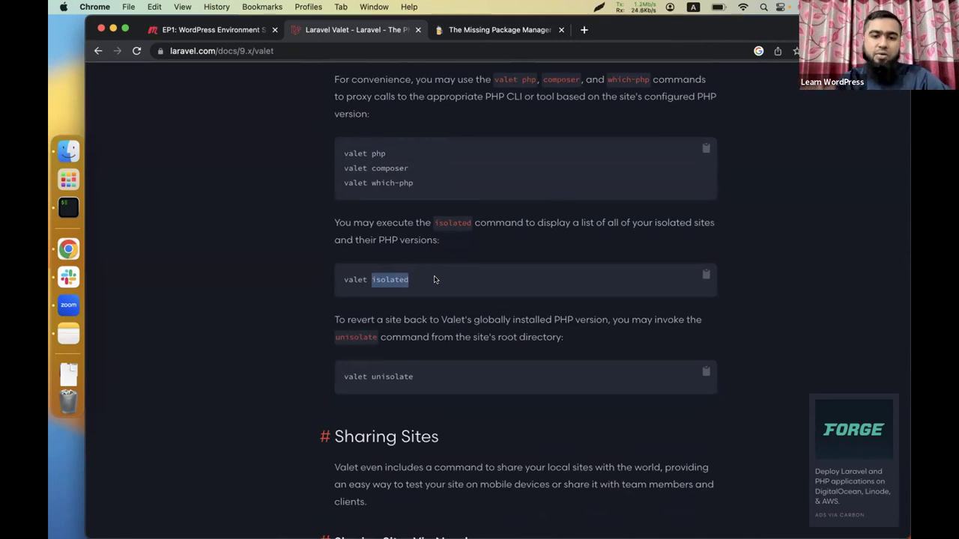
- Check brew's progress in iTerm2, then select the valet isolated line and scroll to Sharing Sites
click(65, 208)
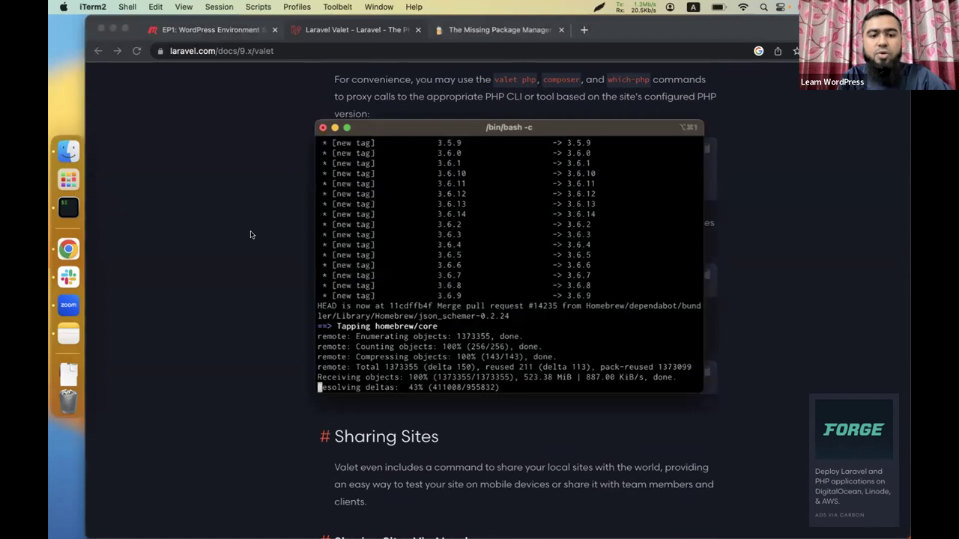
click(251, 234)
click(386, 281)
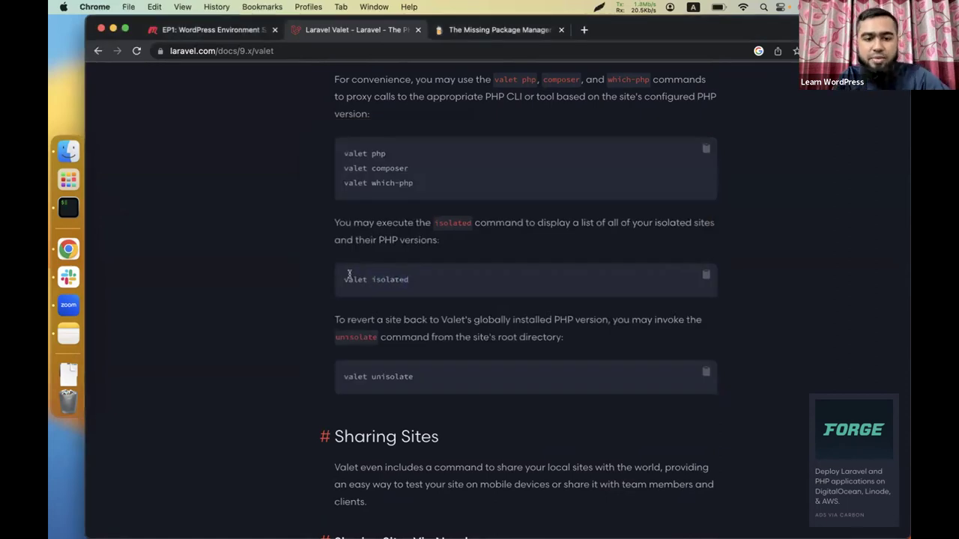
triple_click(419, 278)
click(419, 279)
scroll(420, 279, down, 3)
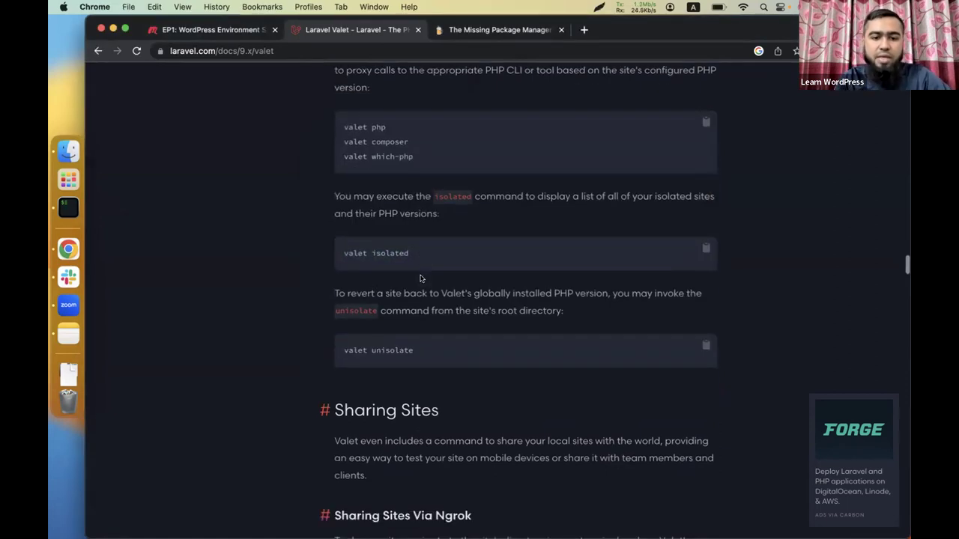
scroll(420, 279, down, 2)
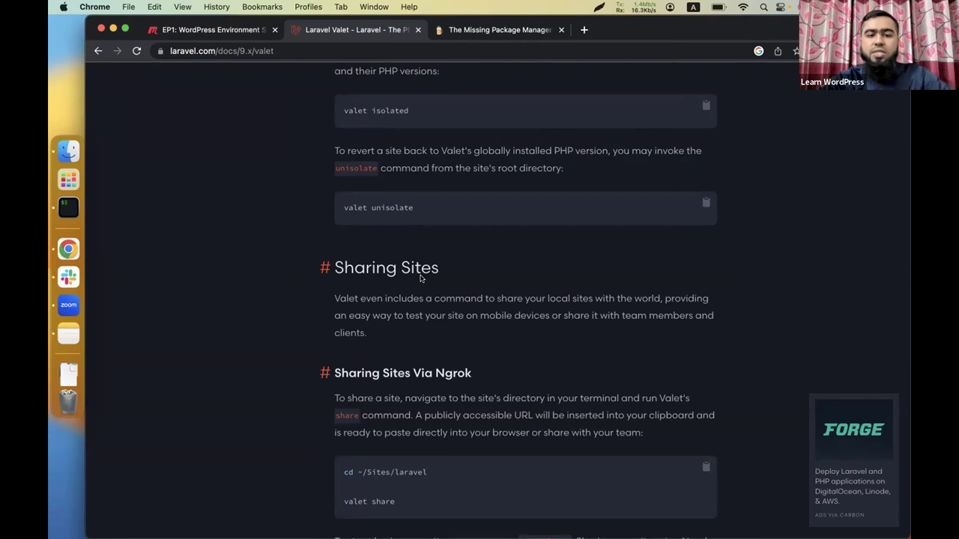
- Scroll through Sharing Sites to the Ngrok section showing valet share --region=eu
scroll(421, 277, down, 3)
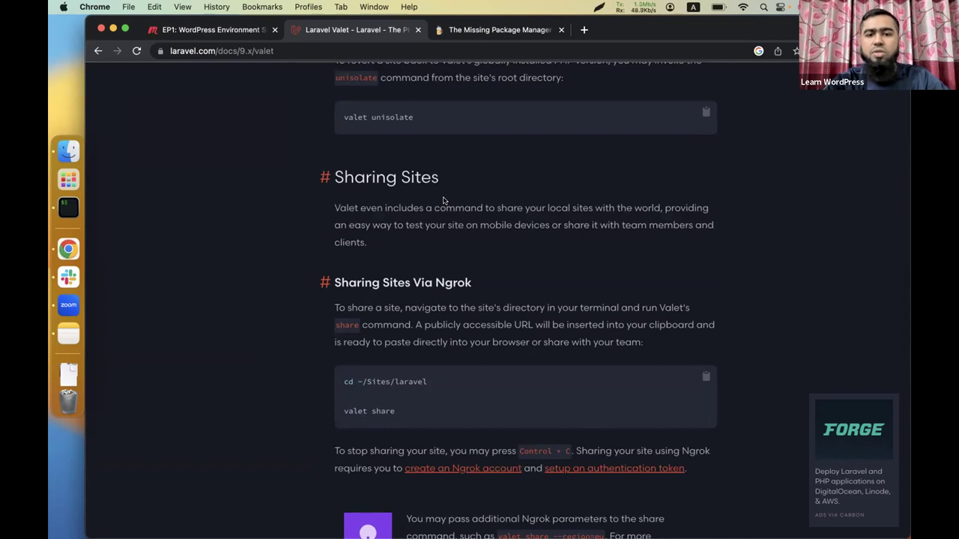
scroll(442, 200, down, 2)
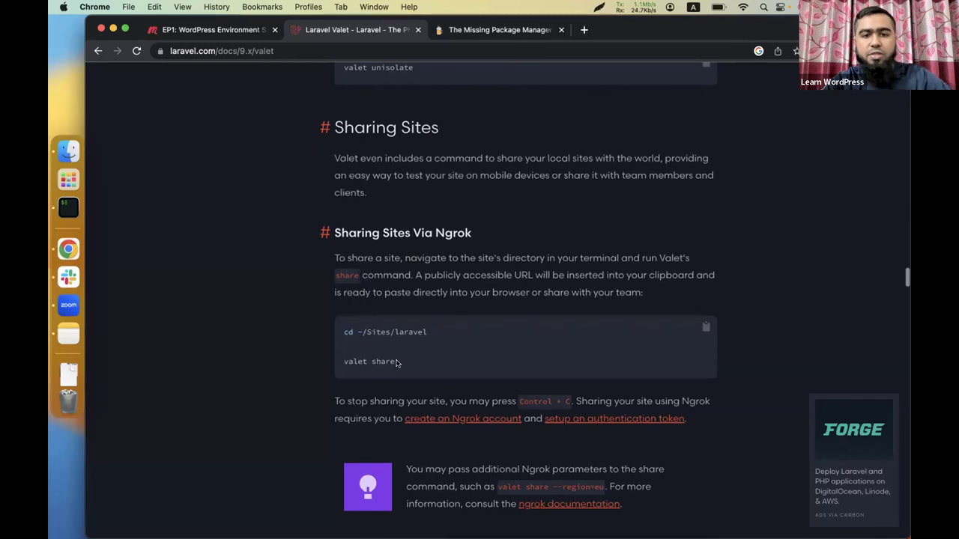
scroll(396, 364, down, 5)
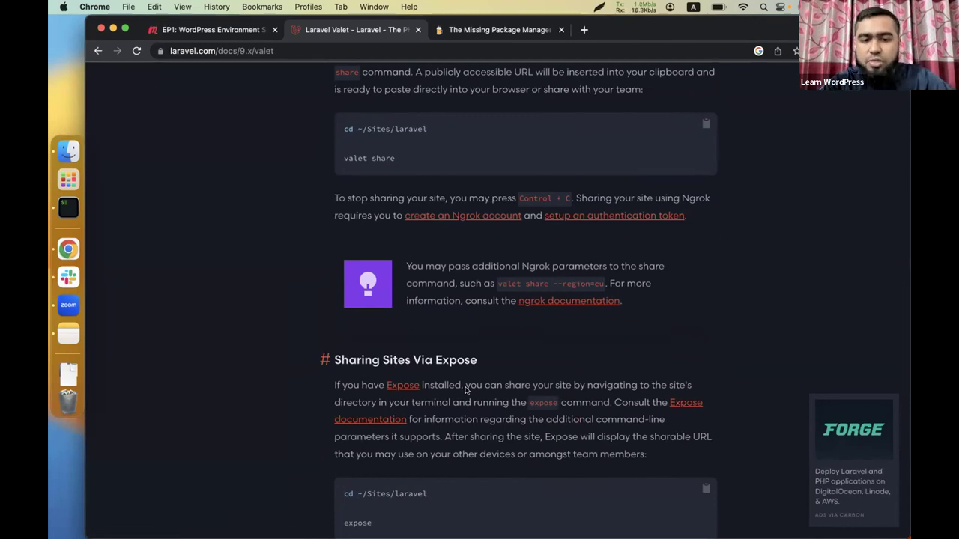
- Scroll further down the docs and check brew's progress in iTerm2
scroll(504, 369, down, 3)
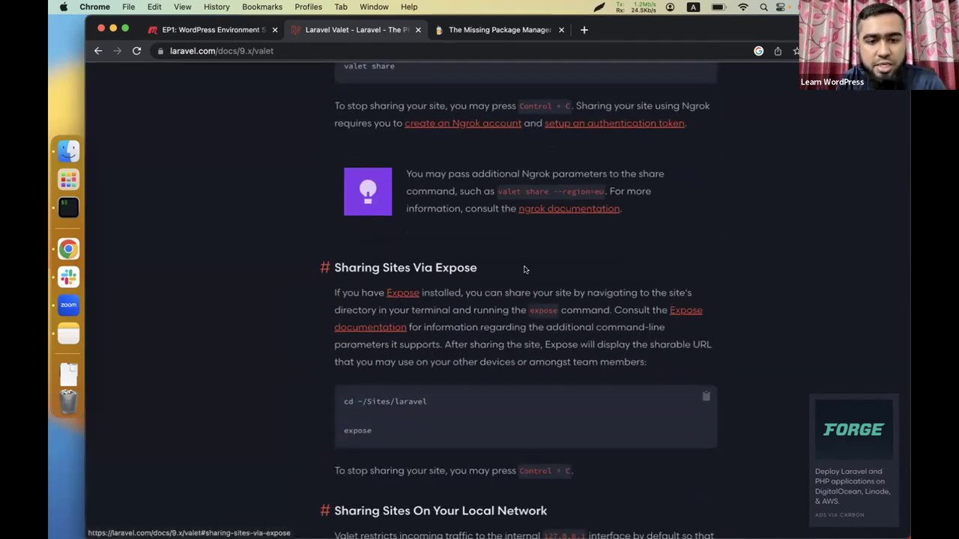
scroll(524, 269, down, 3)
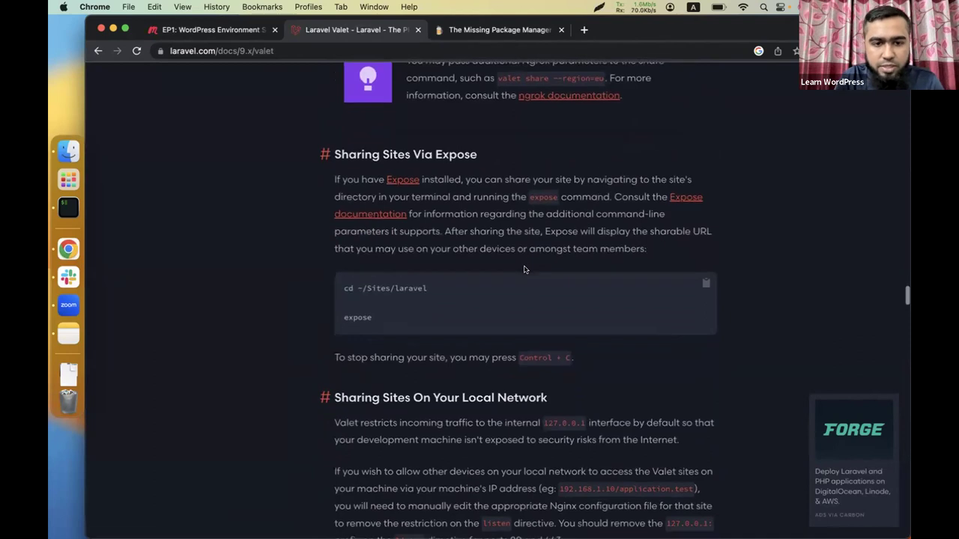
scroll(524, 269, down, 5)
scroll(524, 269, down, 1)
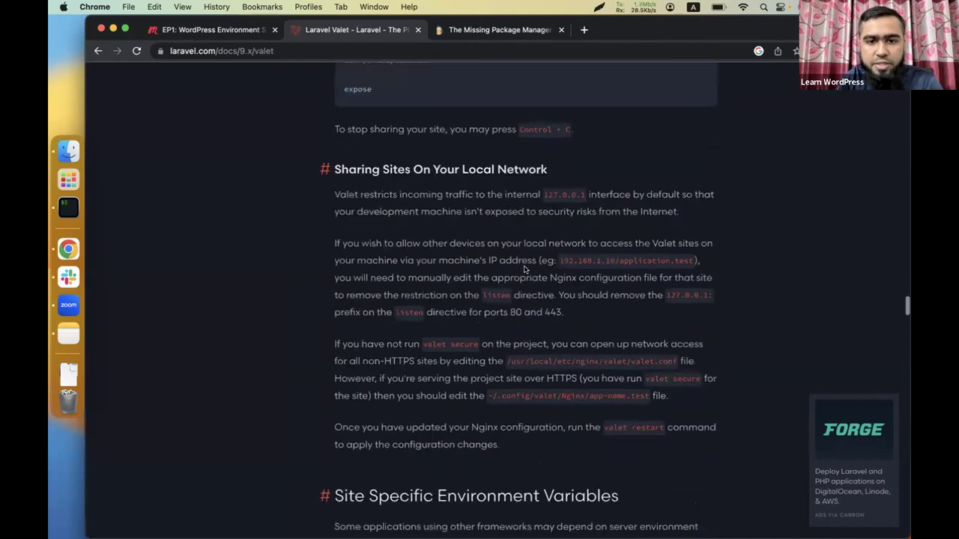
scroll(525, 267, down, 4)
scroll(524, 270, up, 1)
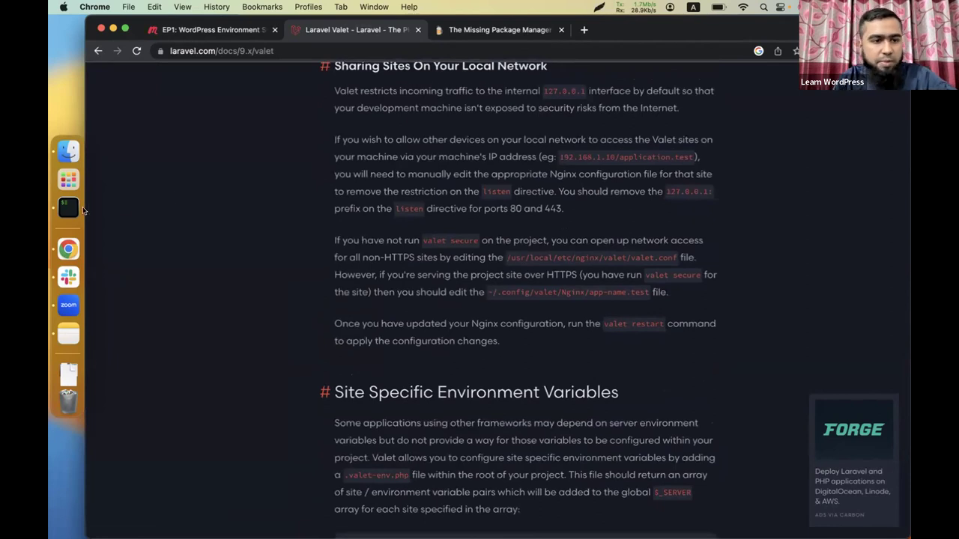
click(69, 208)
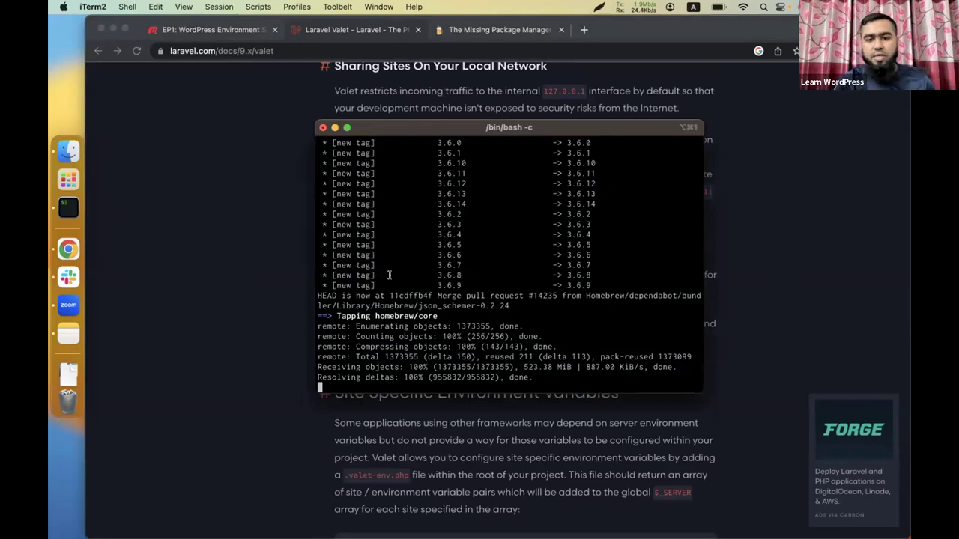
click(266, 279)
- Back in Chrome, scroll through the rest of the Valet docs and back up toward the contents
scroll(462, 283, down, 8)
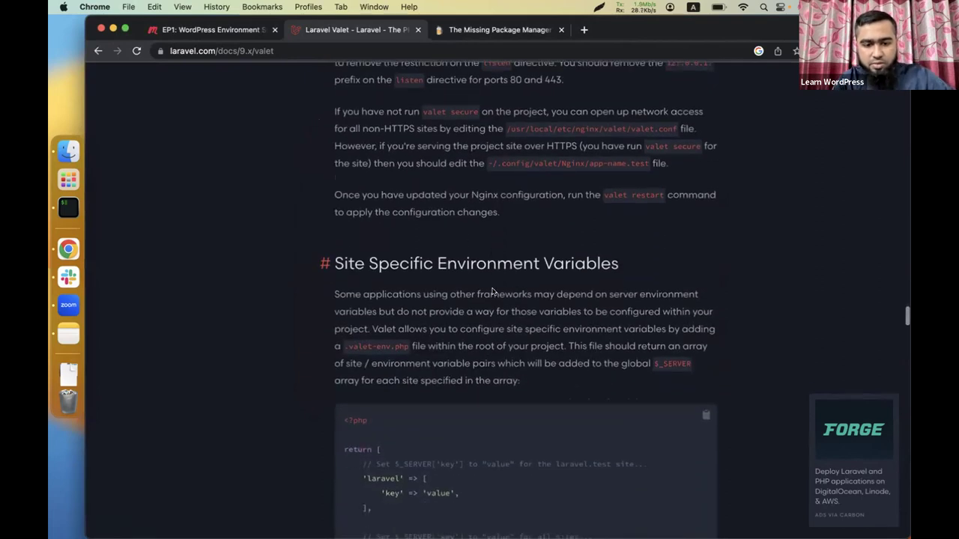
scroll(492, 287, down, 8)
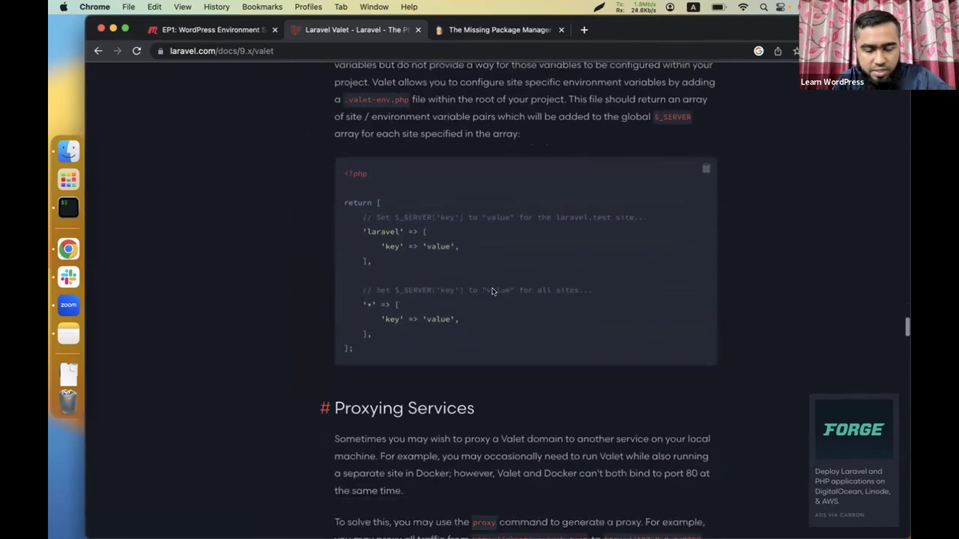
scroll(493, 291, down, 5)
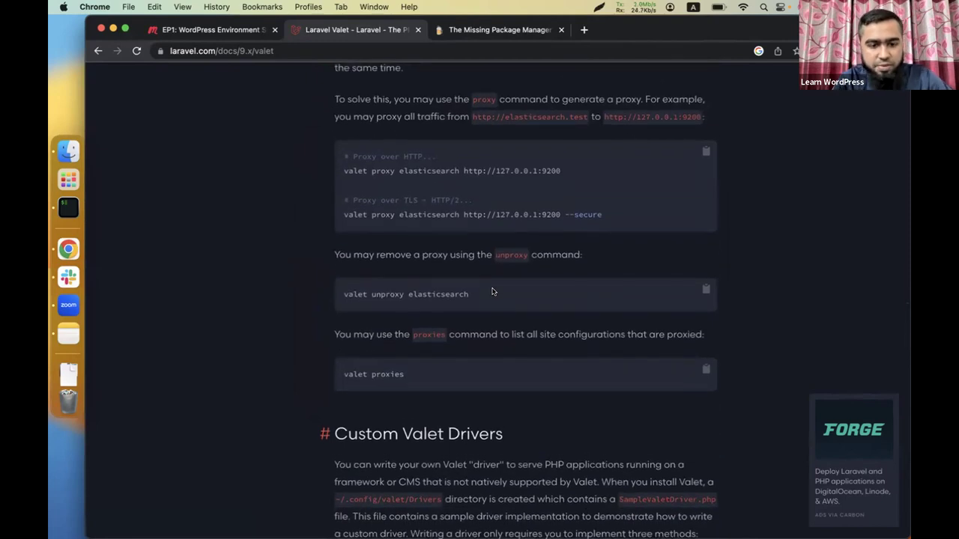
scroll(492, 292, down, 6)
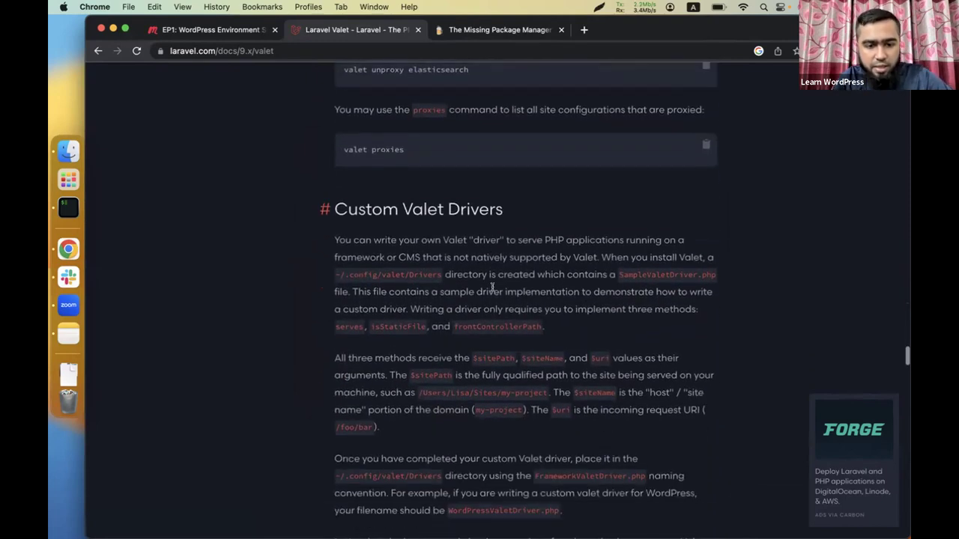
scroll(492, 287, down, 4)
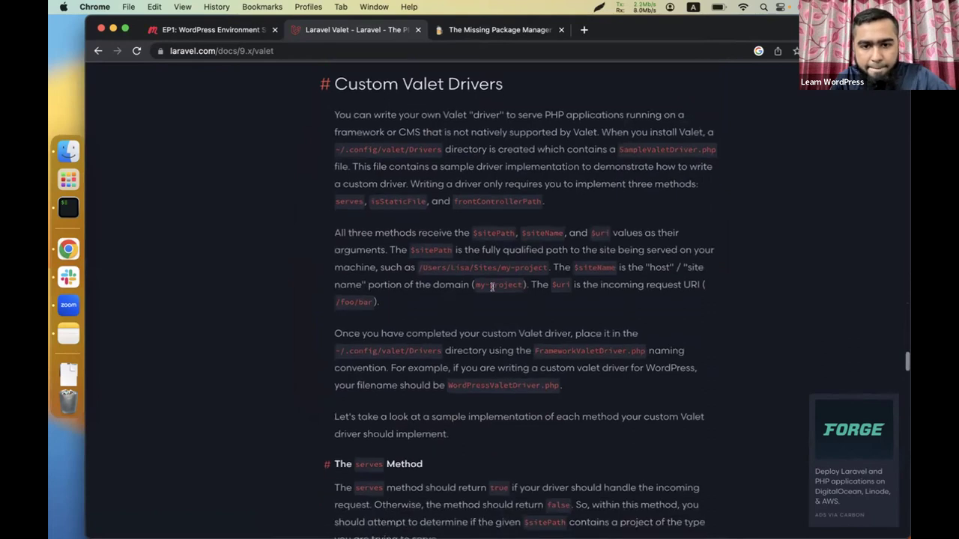
scroll(493, 287, down, 4)
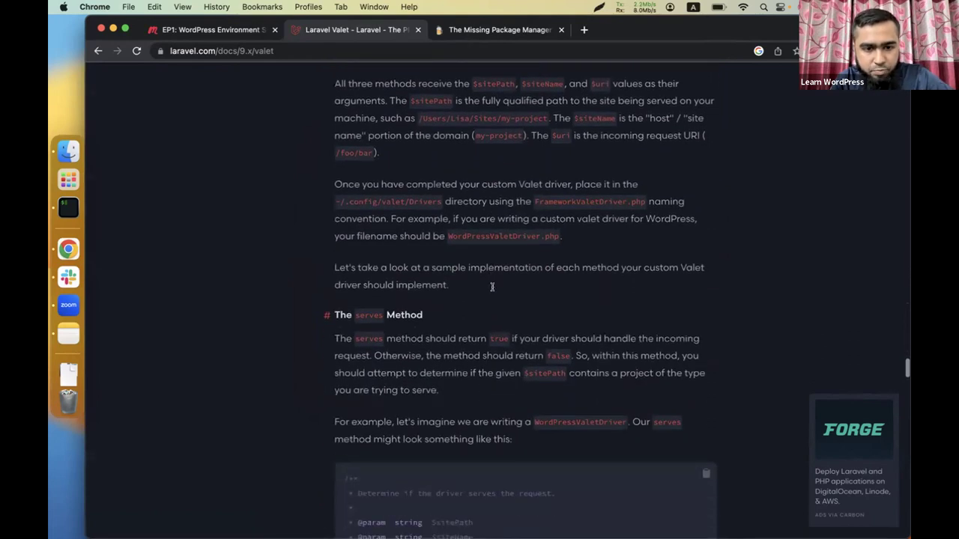
scroll(492, 288, down, 10)
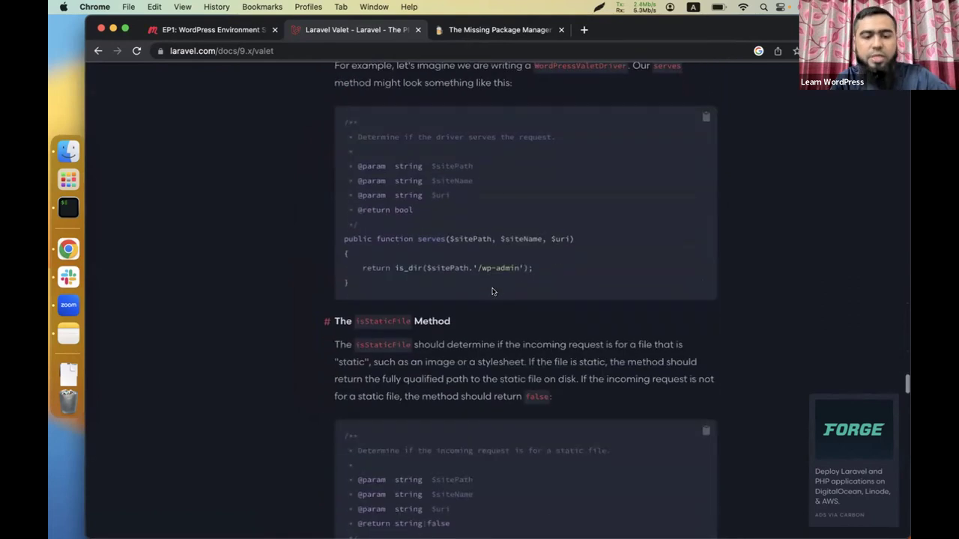
scroll(492, 291, down, 8)
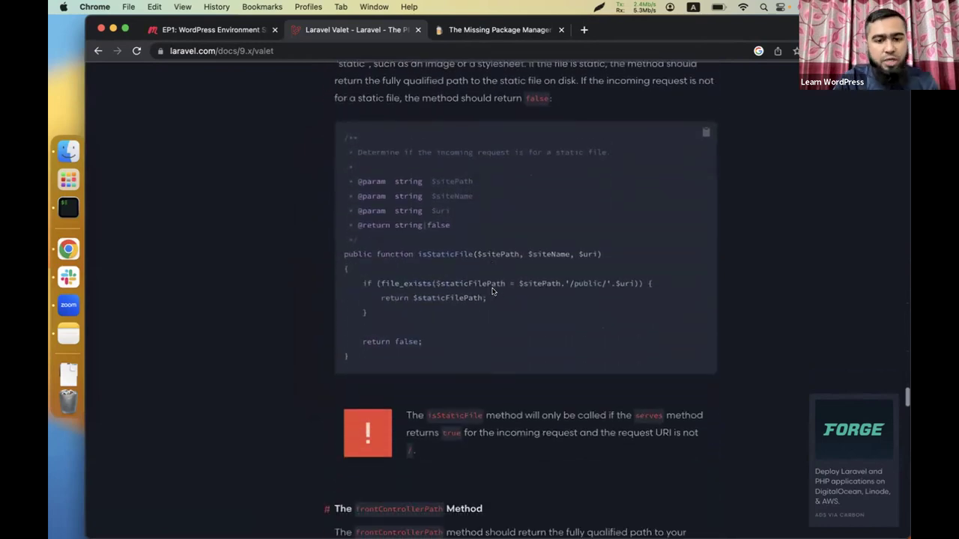
scroll(492, 291, down, 1)
scroll(492, 291, down, 3)
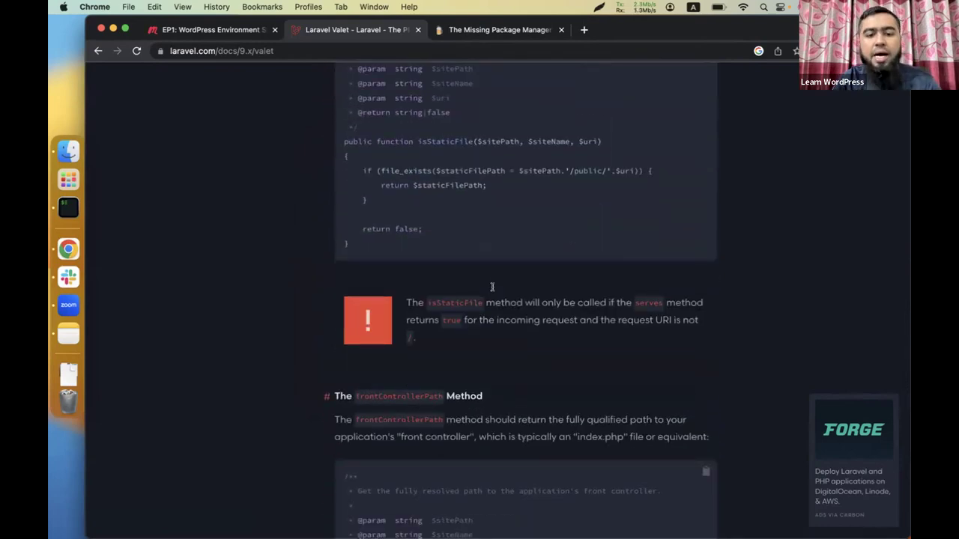
scroll(492, 291, down, 4)
scroll(492, 292, down, 5)
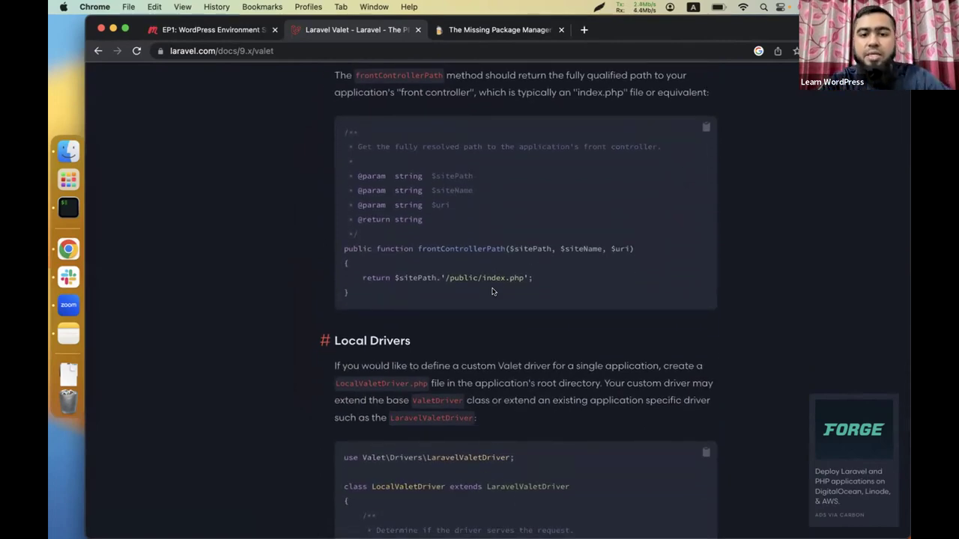
scroll(492, 291, up, 20)
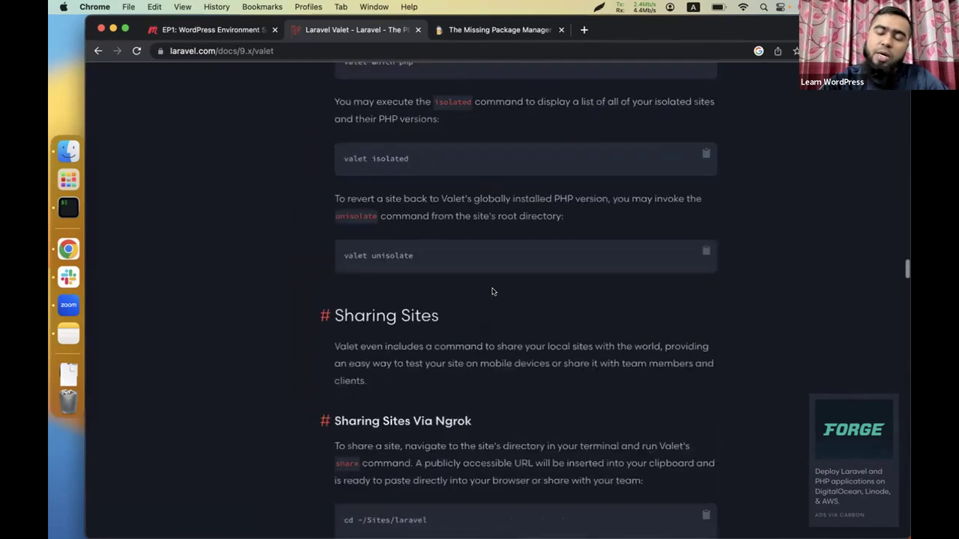
scroll(492, 291, up, 10)
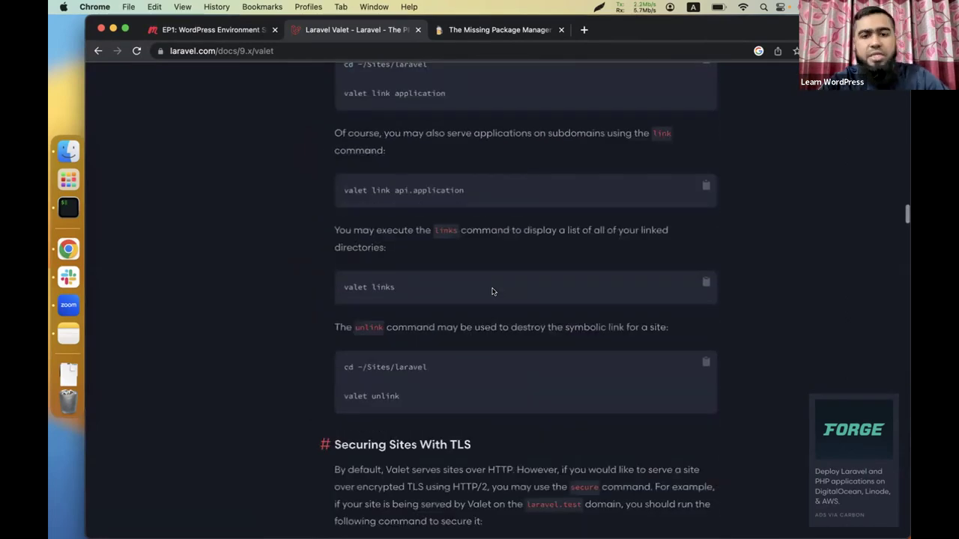
scroll(492, 292, up, 10)
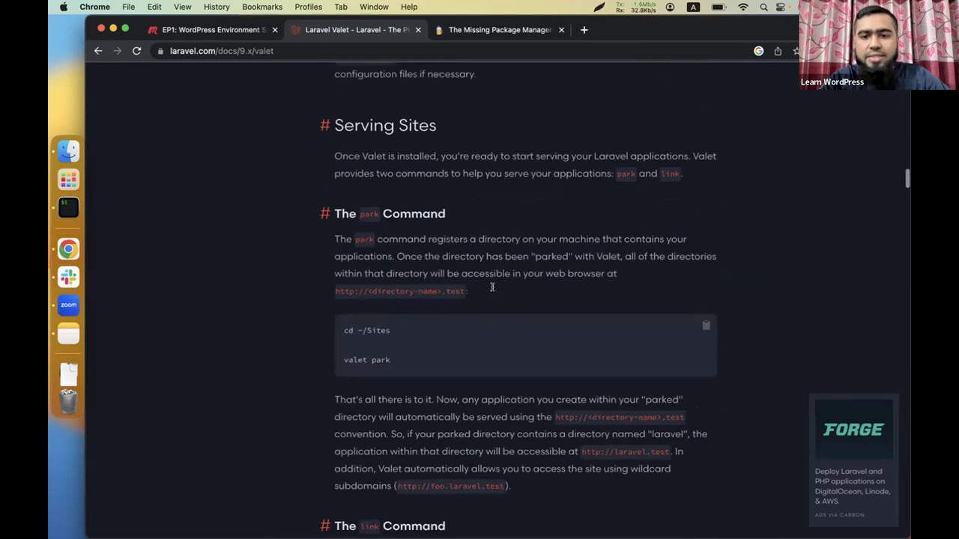
scroll(492, 287, up, 2)
scroll(492, 288, up, 20)
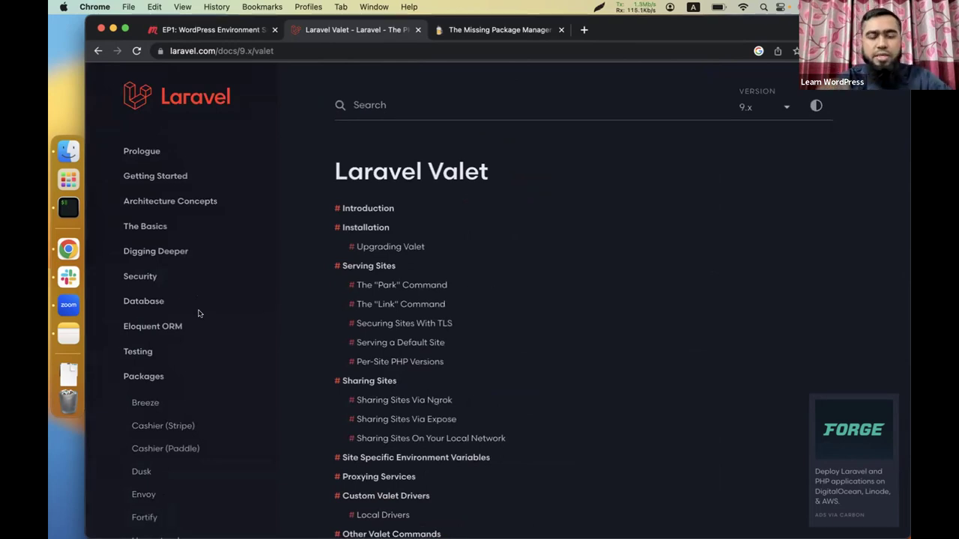
- Show iTerm2's successful Homebrew install output and select the first echo command under Next steps
click(69, 208)
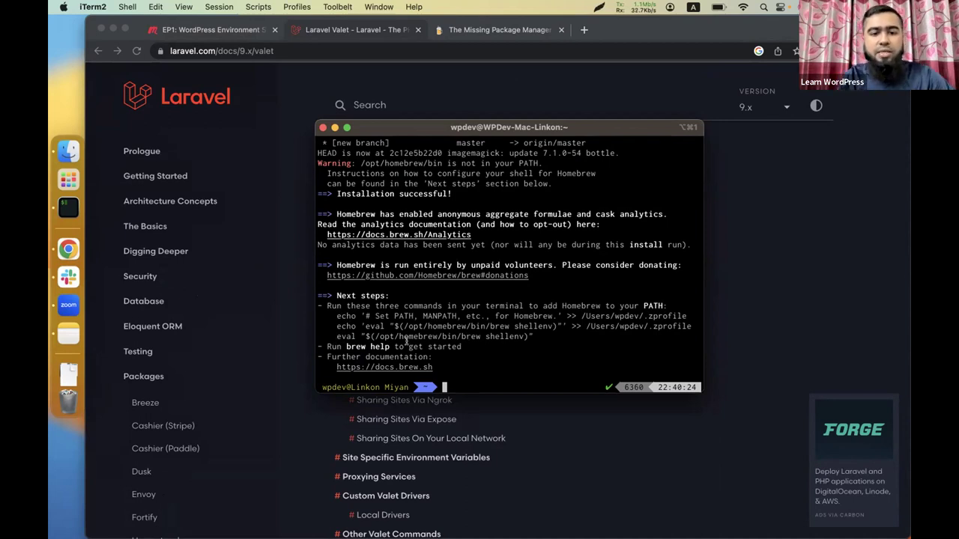
drag(356, 295, 696, 295)
click(349, 315)
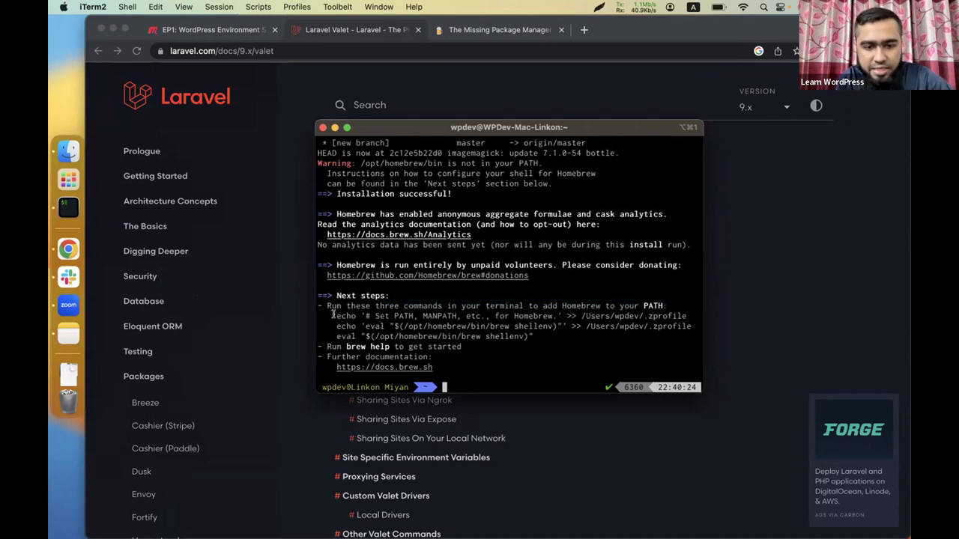
drag(667, 306, 336, 315)
drag(688, 326, 653, 326)
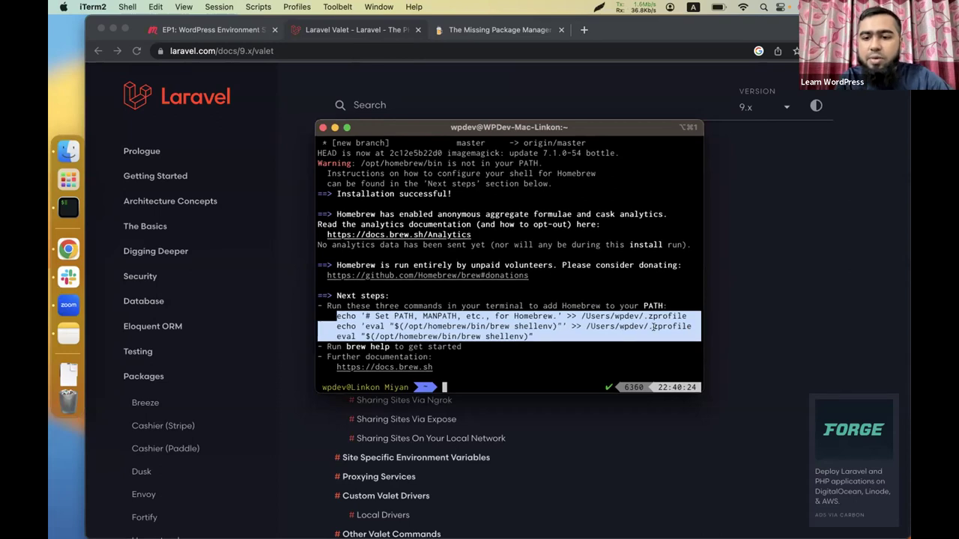
click(339, 315)
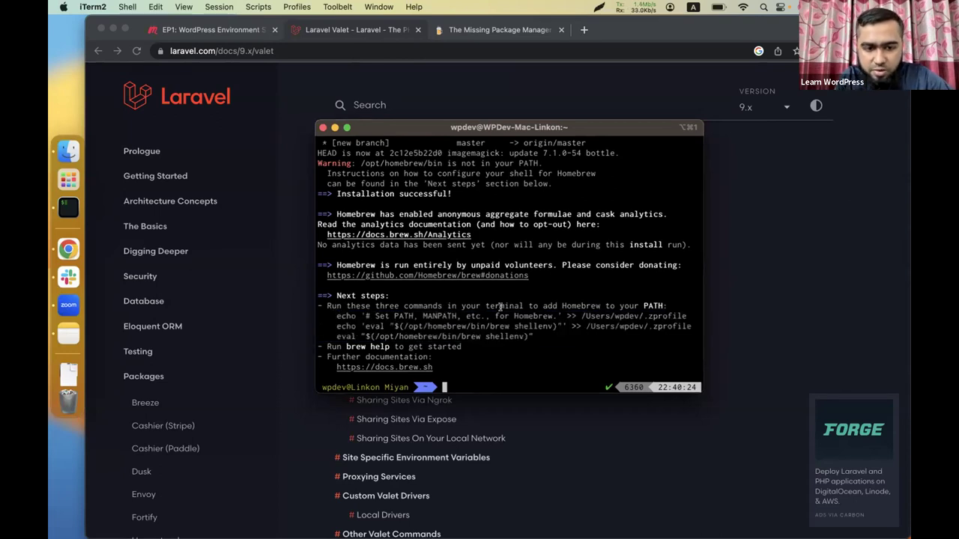
drag(336, 315, 686, 315)
key(super+c)
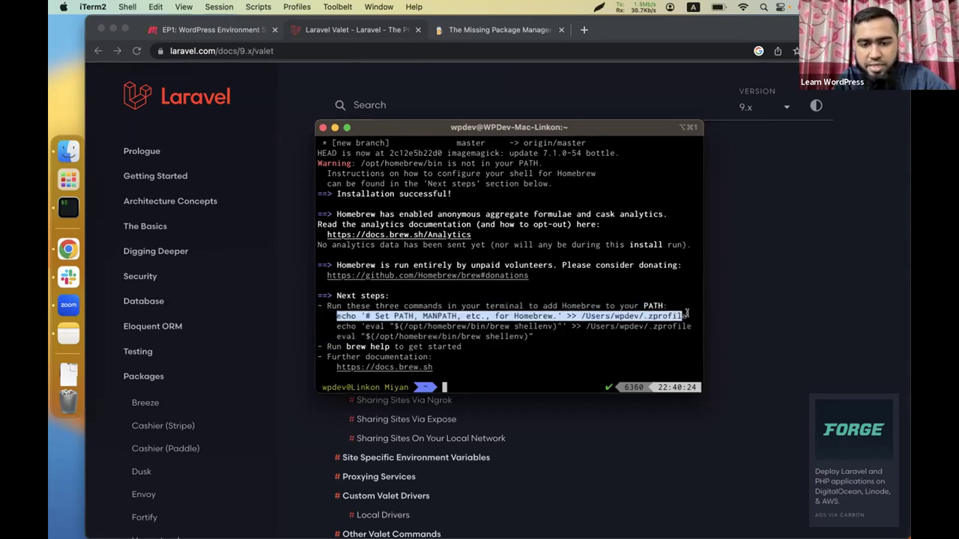
- Paste and run the two echo commands that add Homebrew's setup to .zprofile
click(497, 365)
key(super+v)
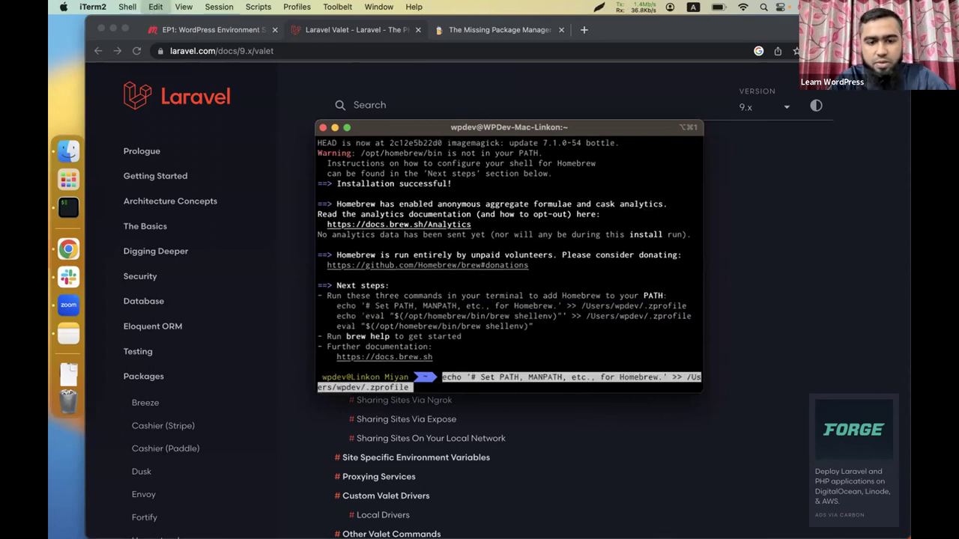
key(Return)
drag(337, 306, 700, 306)
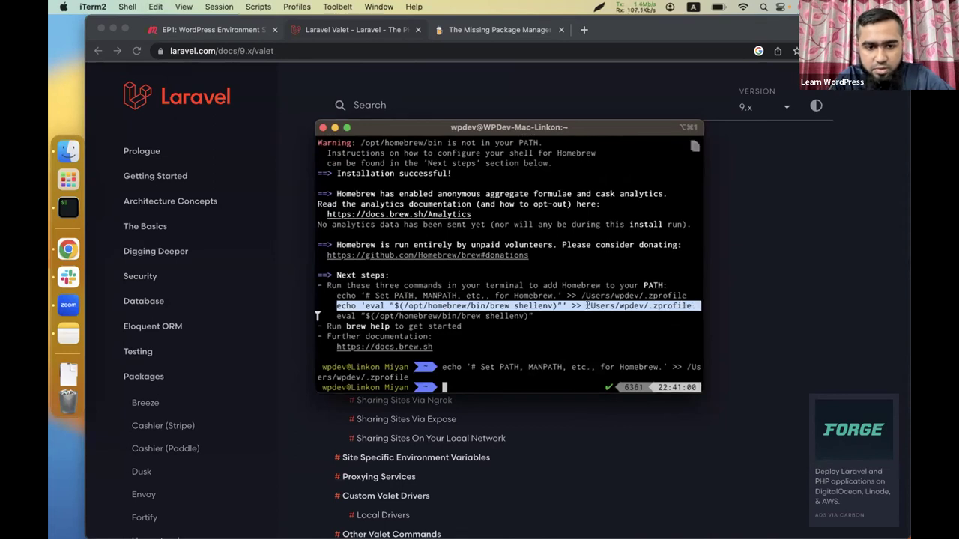
drag(336, 306, 741, 282)
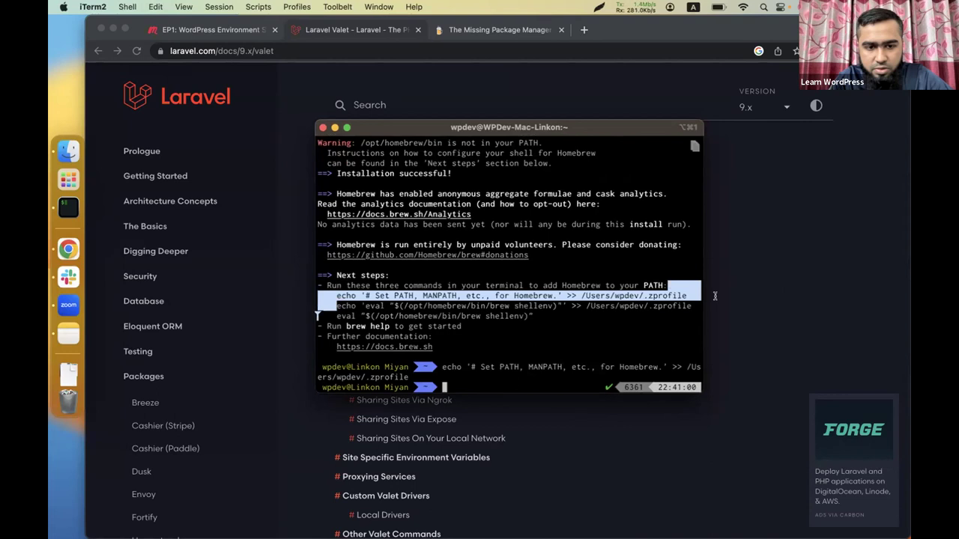
drag(692, 306, 337, 306)
click(487, 374)
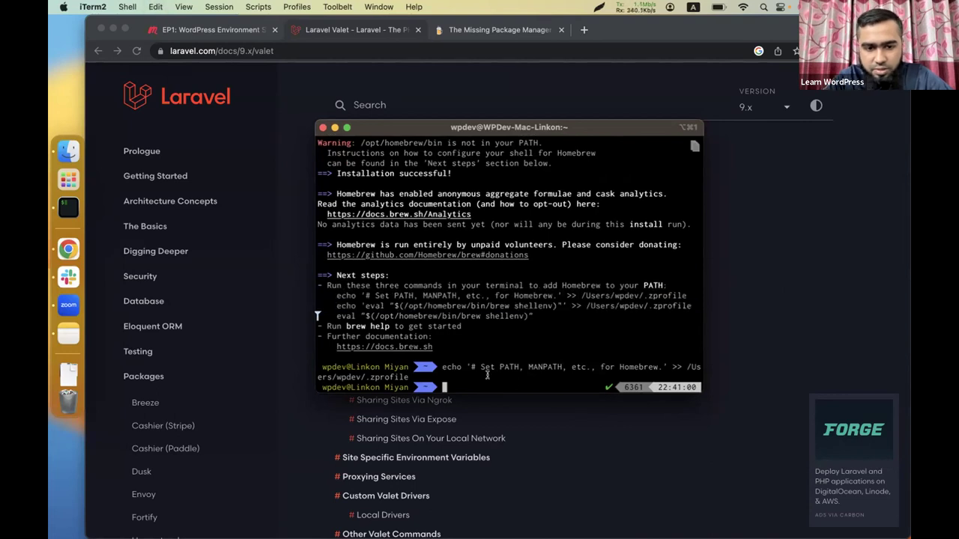
key(super+v)
key(super+v)
key(super+v)
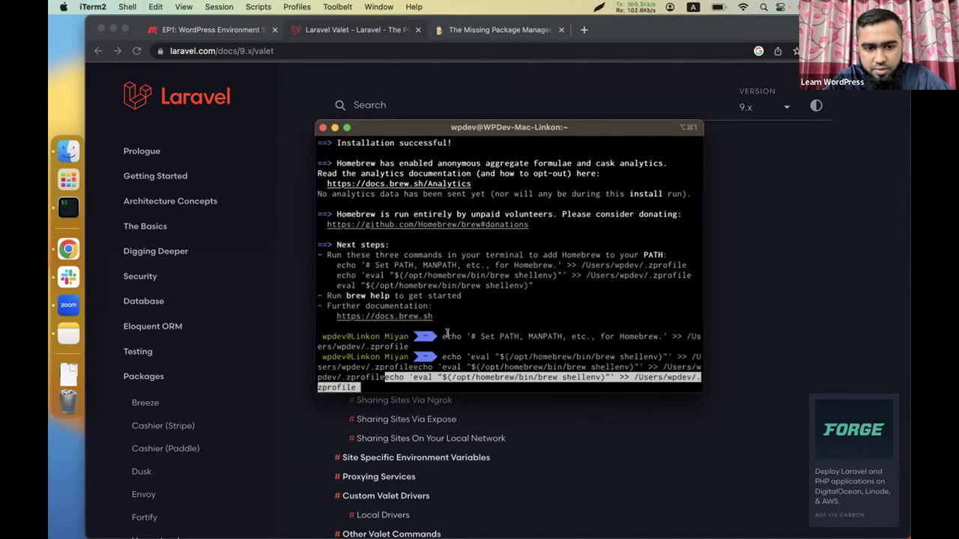
key(Return)
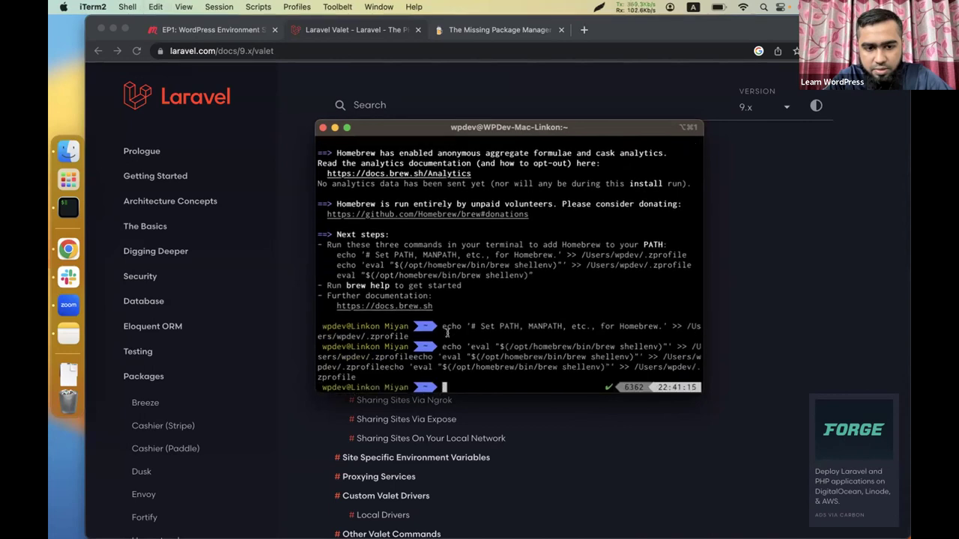
- Run the eval shellenv command, then brew --version to confirm Homebrew 3.6.15
drag(339, 274, 549, 266)
click(338, 274)
drag(337, 274, 534, 275)
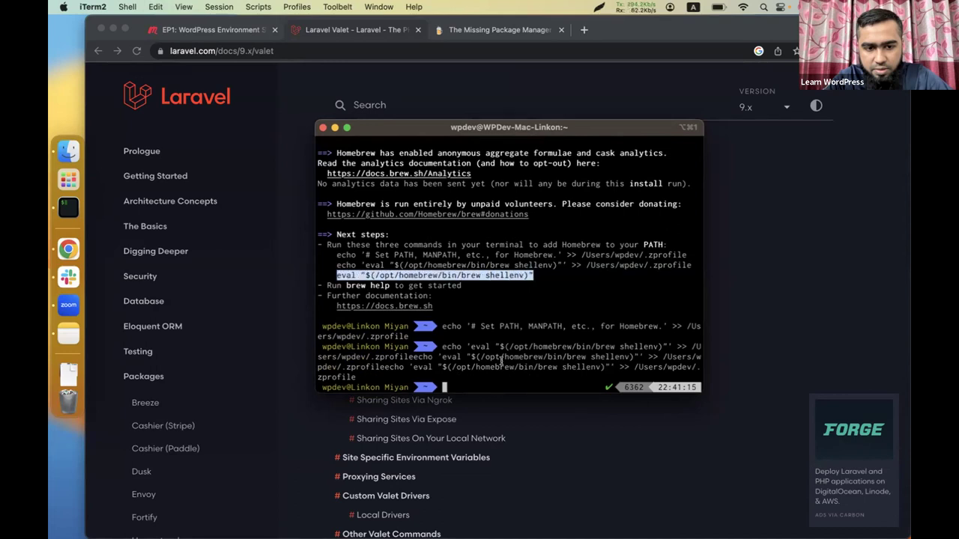
text(eval "$(/opt/homebrew/bin/brew shellenv)")
key(Return)
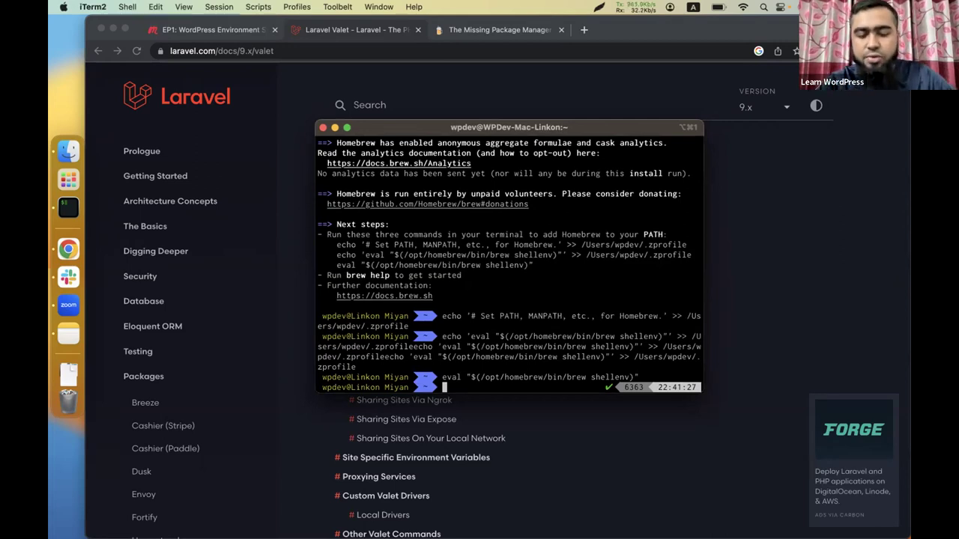
text(brew --version)
key(Return)
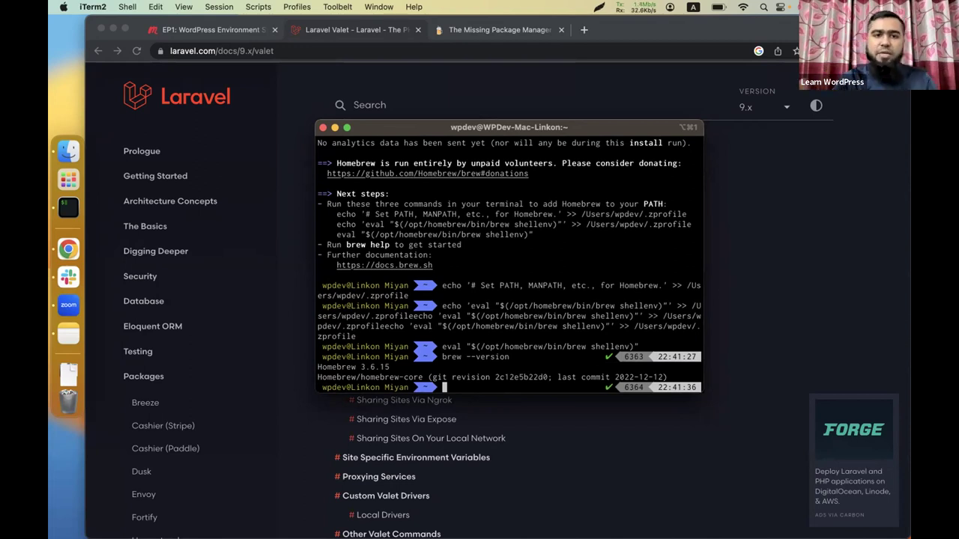
- In the Valet docs, scroll to and select the brew update command
click(301, 144)
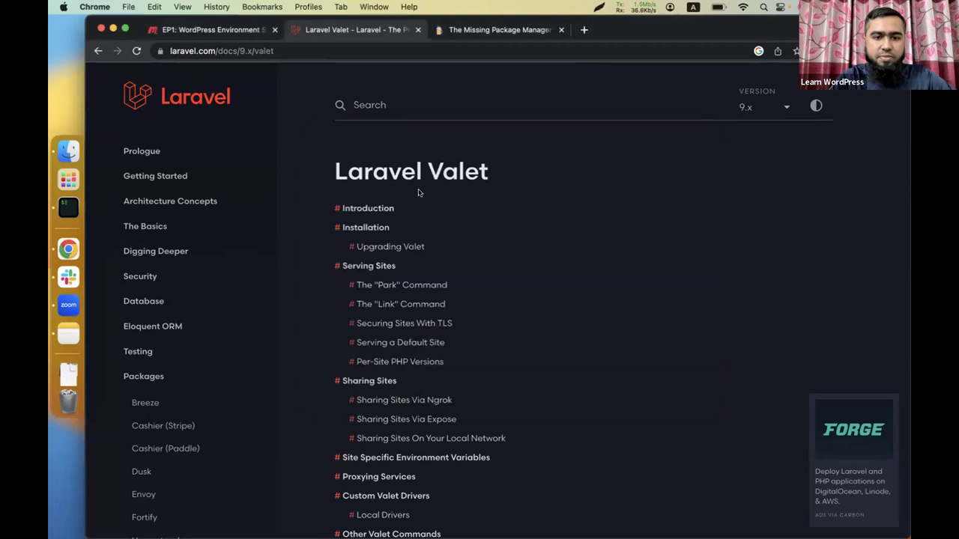
scroll(418, 193, down, 15)
scroll(321, 235, down, 5)
drag(339, 239, 409, 244)
key(super+c)
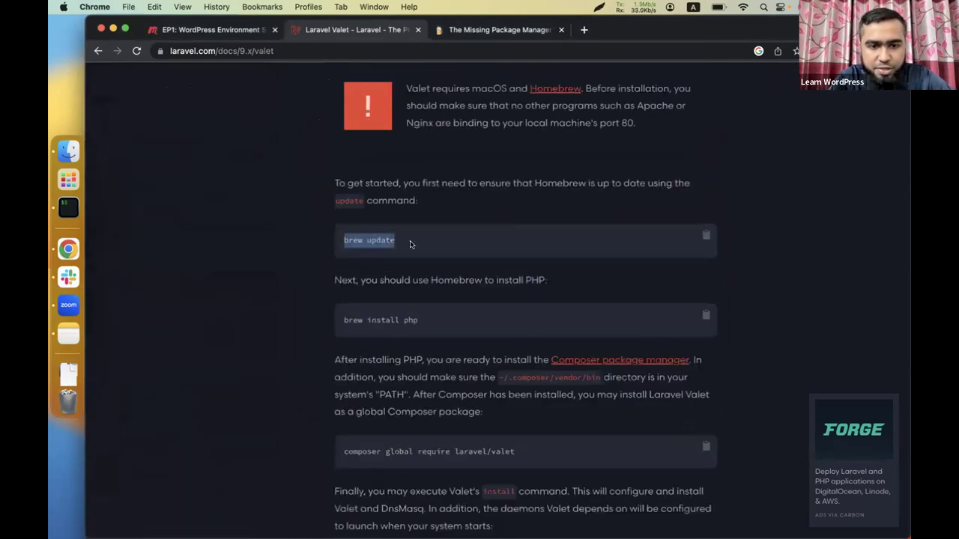
- Clear the terminal and run brew update, which reports already up-to-date
click(68, 207)
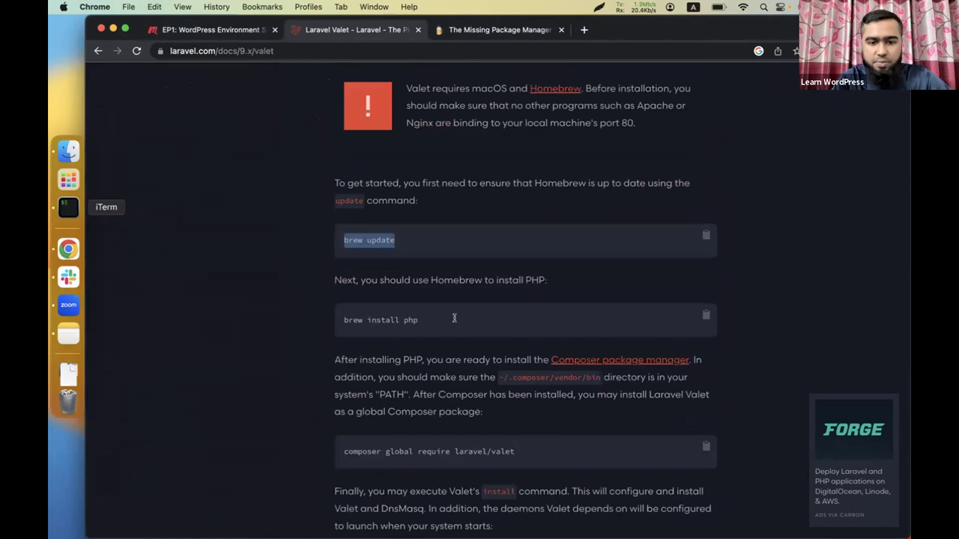
text(clear)
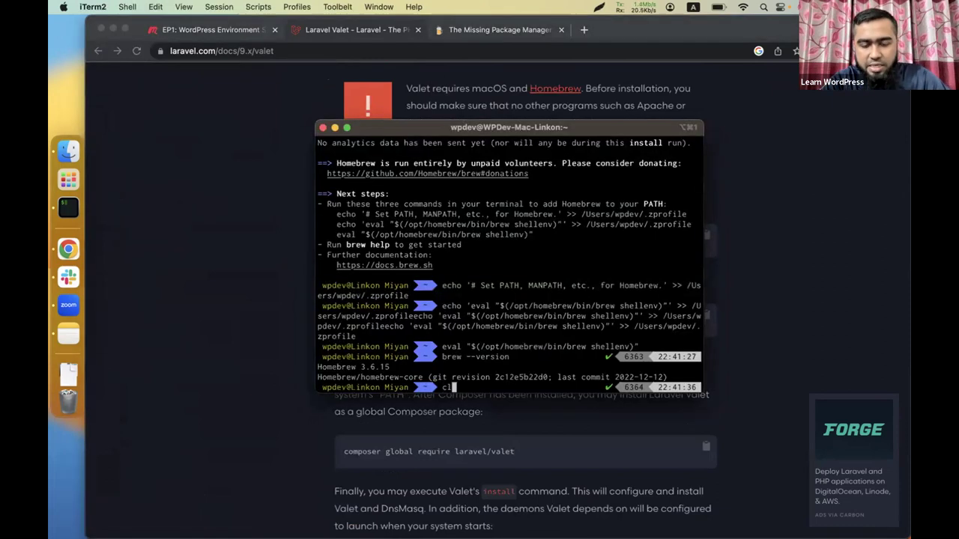
key(Return)
key(super+v)
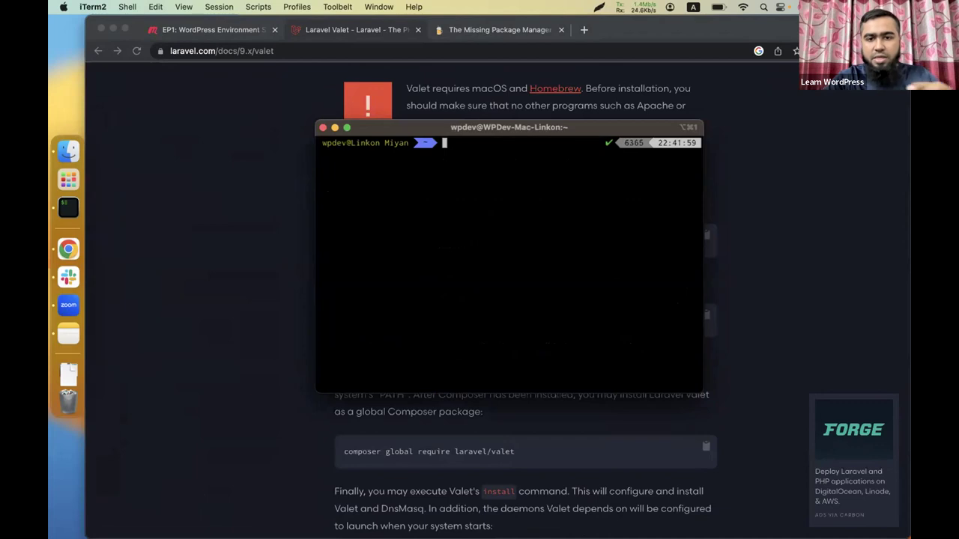
key(Return)
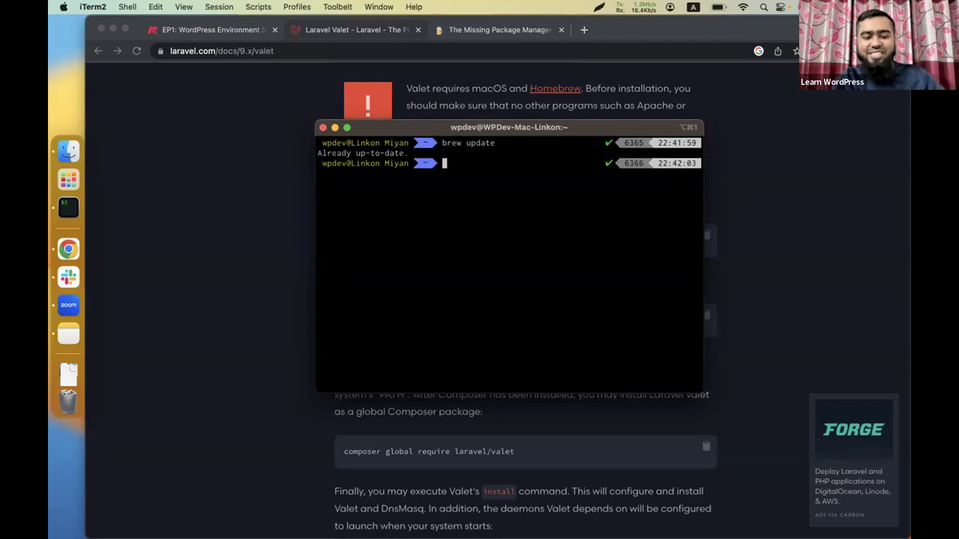
click(226, 287)
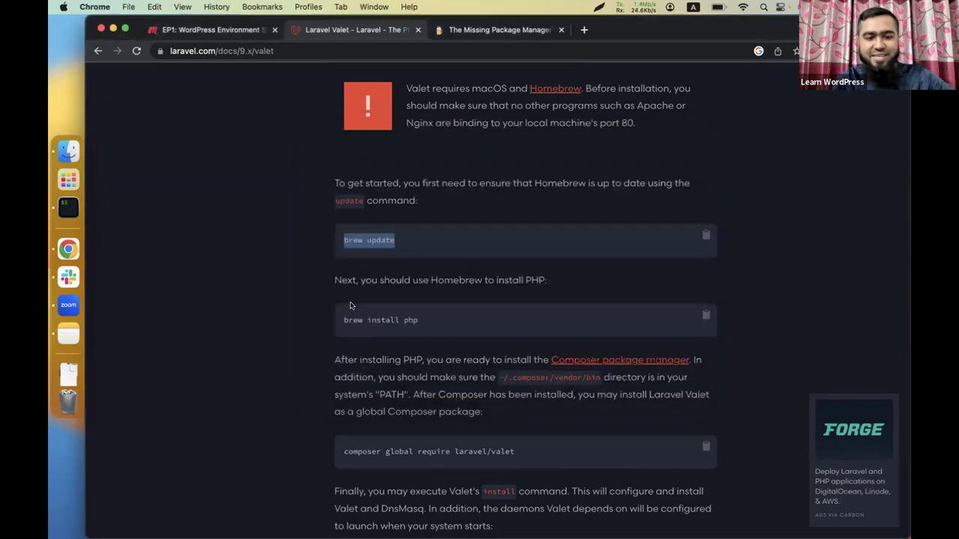
- Copy 'brew install php' from the docs and run it in iTerm2
drag(343, 320, 414, 318)
key(super+c)
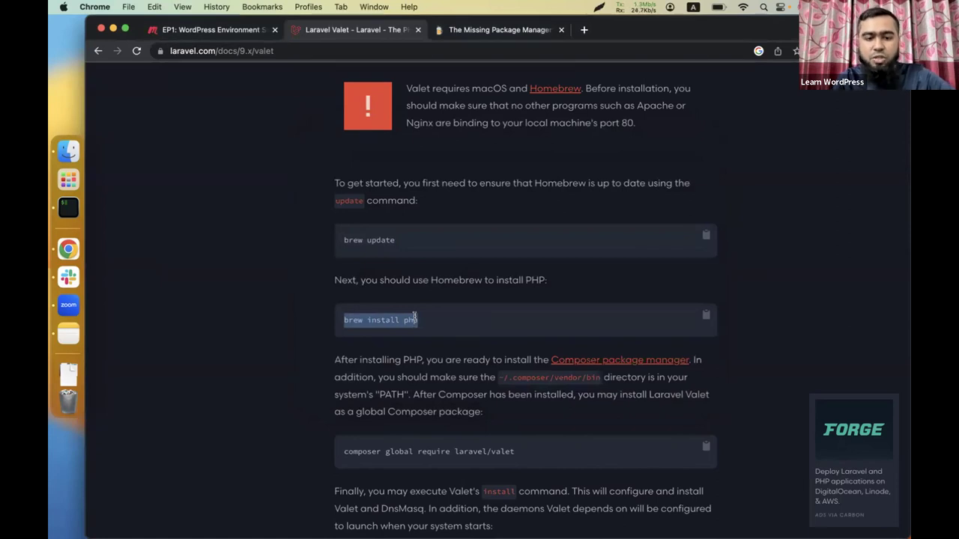
key(super+Tab)
key(super+v)
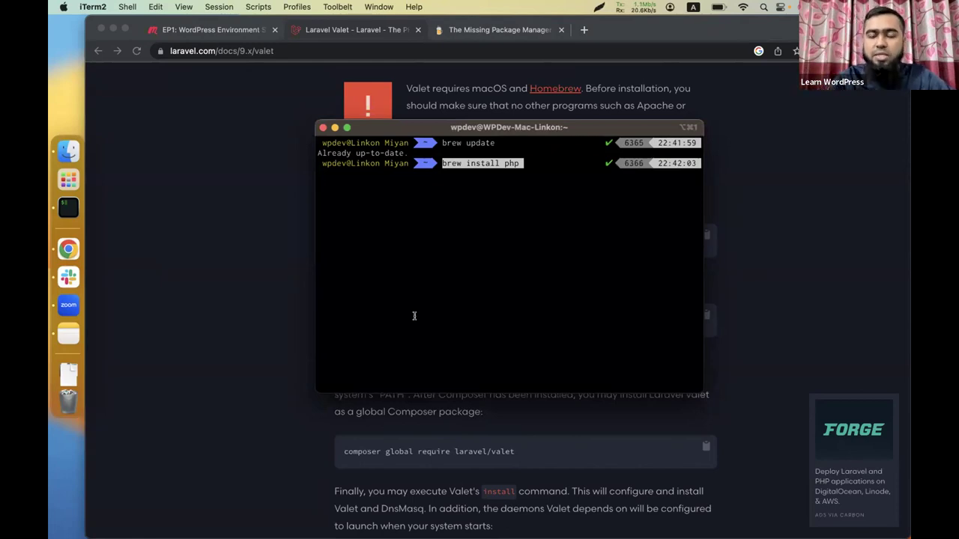
key(Return)
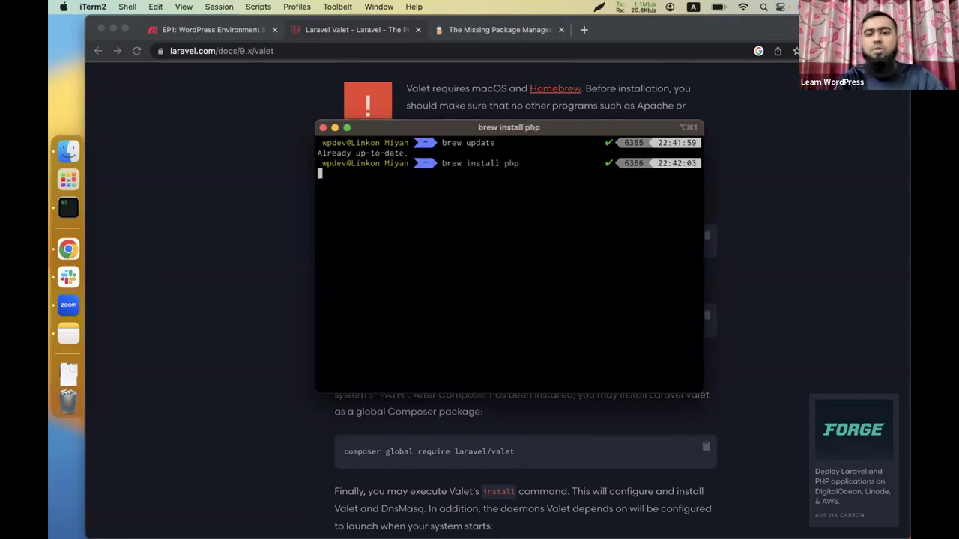
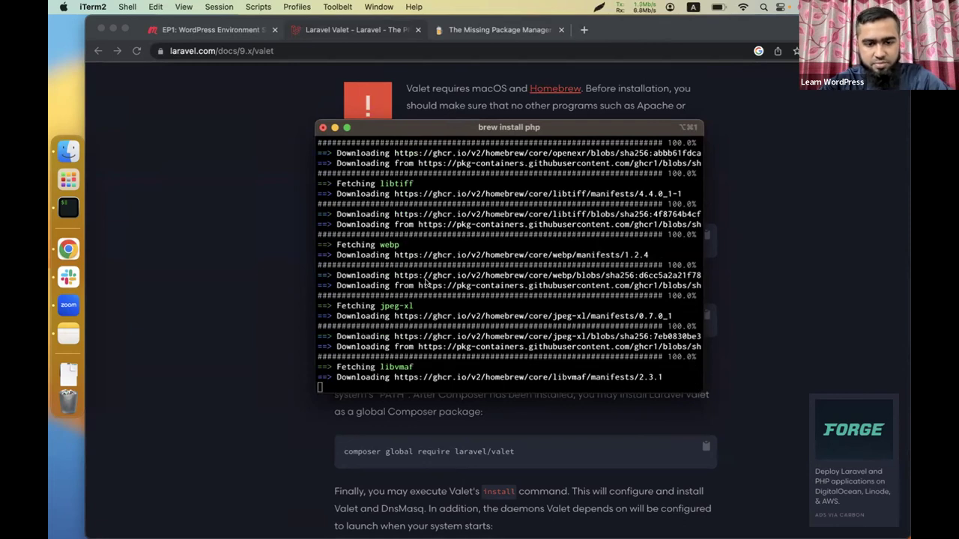
- Move the terminal window aside while Homebrew finishes installing PHP 8.2.0
drag(593, 131, 549, 128)
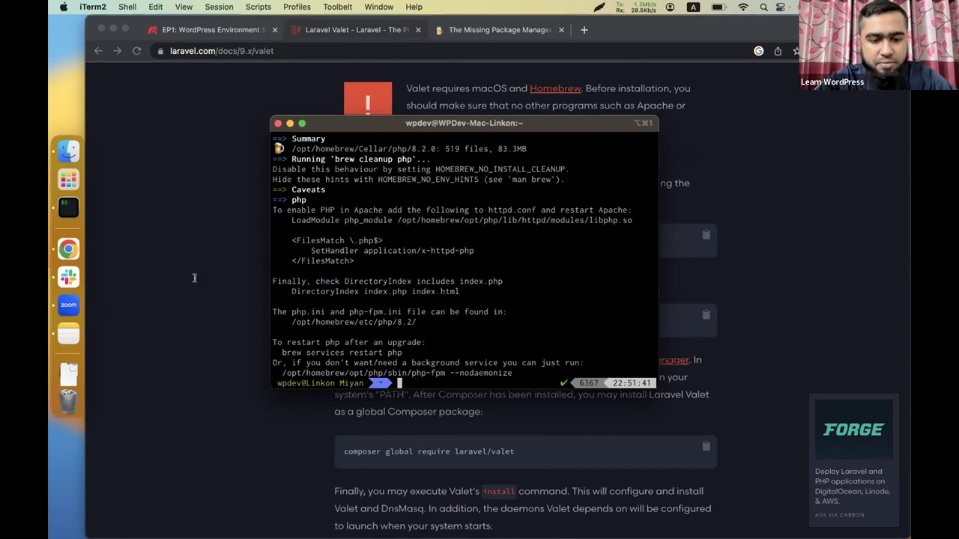
- Search 'composer brew' and copy the brew install composer command from Homebrew Formulae
key(super+Tab)
scroll(377, 296, down, 5)
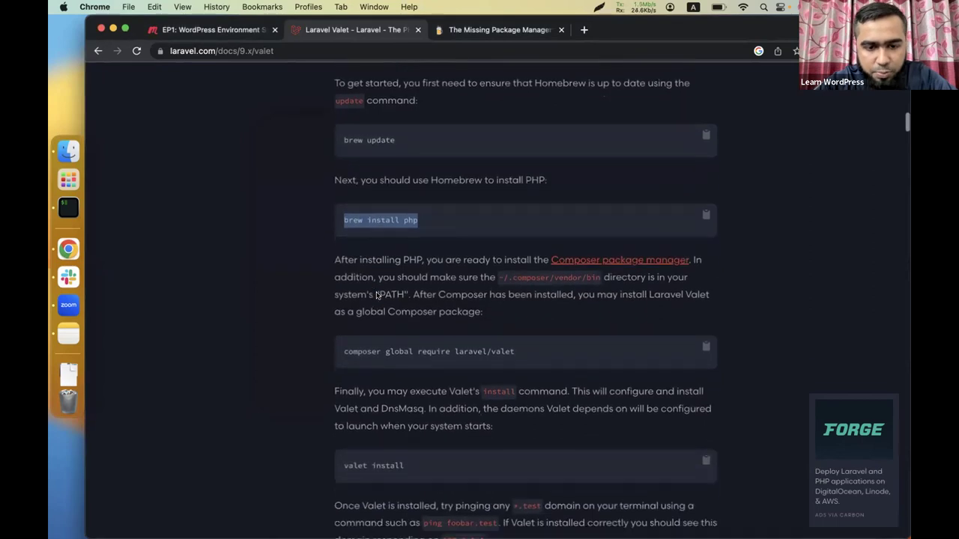
click(349, 273)
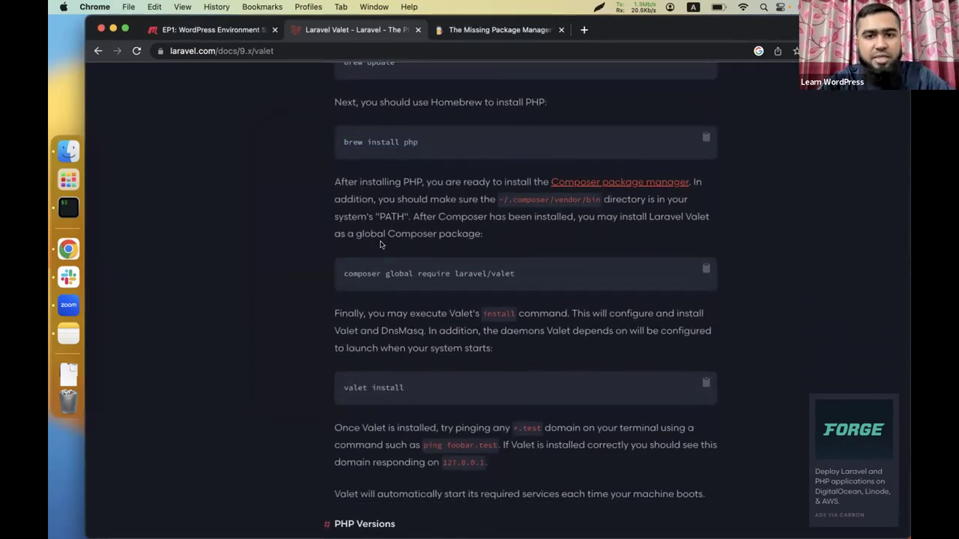
click(583, 31)
text(compos)
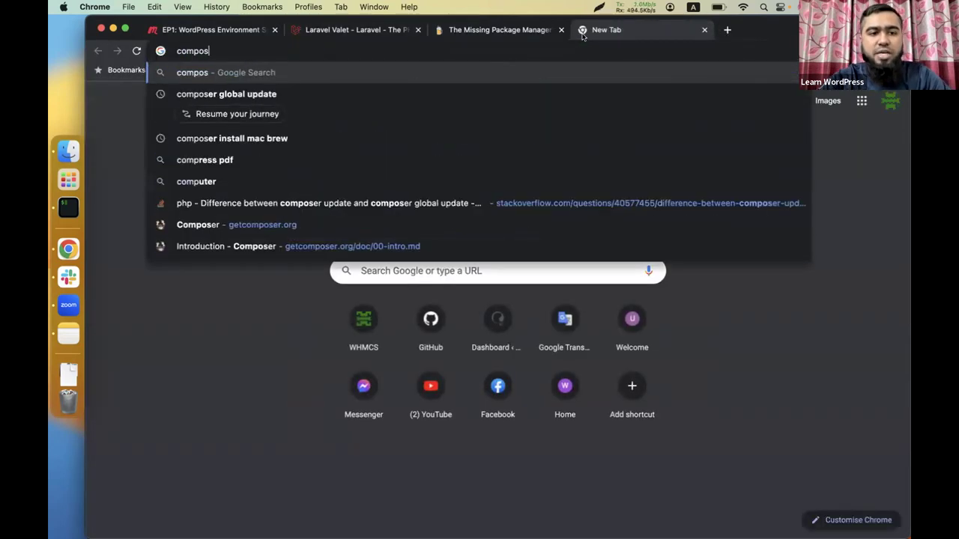
text(er brew)
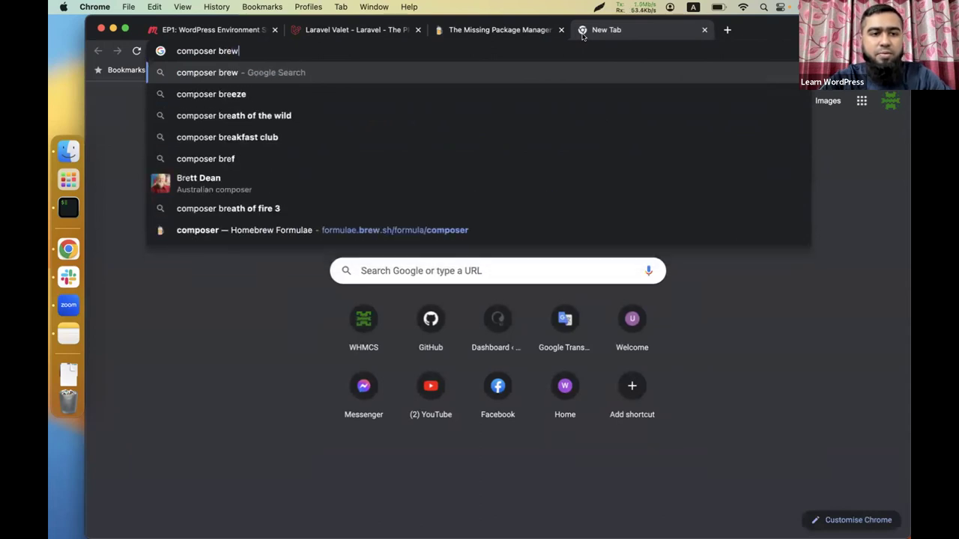
key(Return)
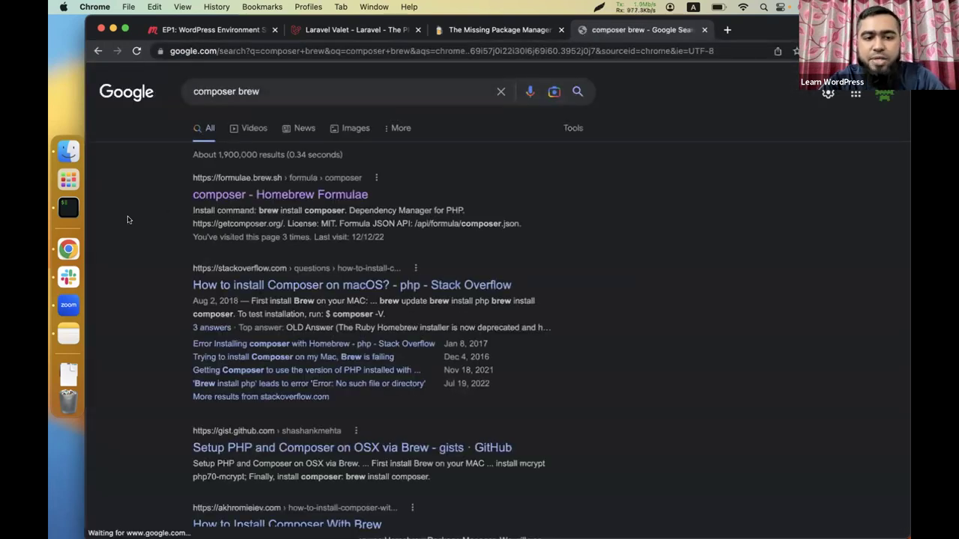
click(217, 197)
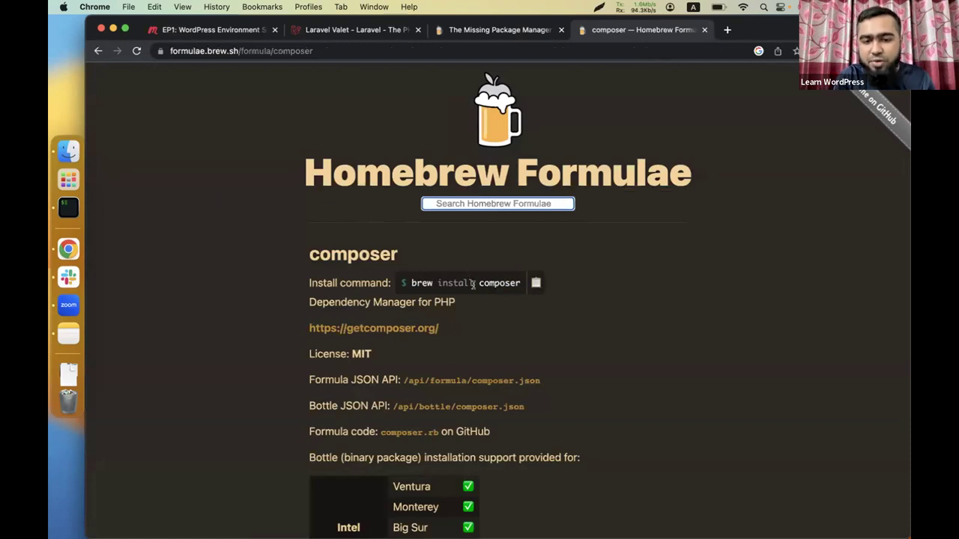
click(535, 282)
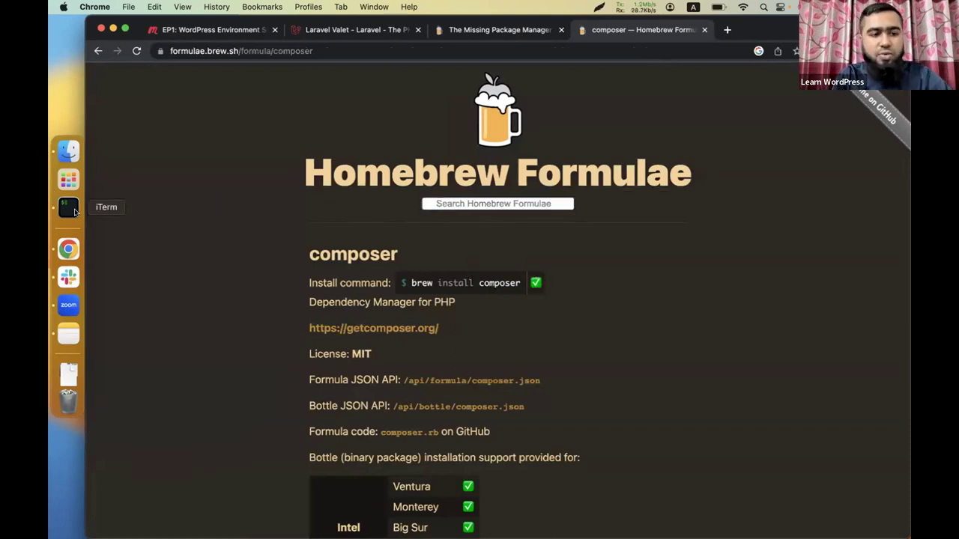
click(68, 208)
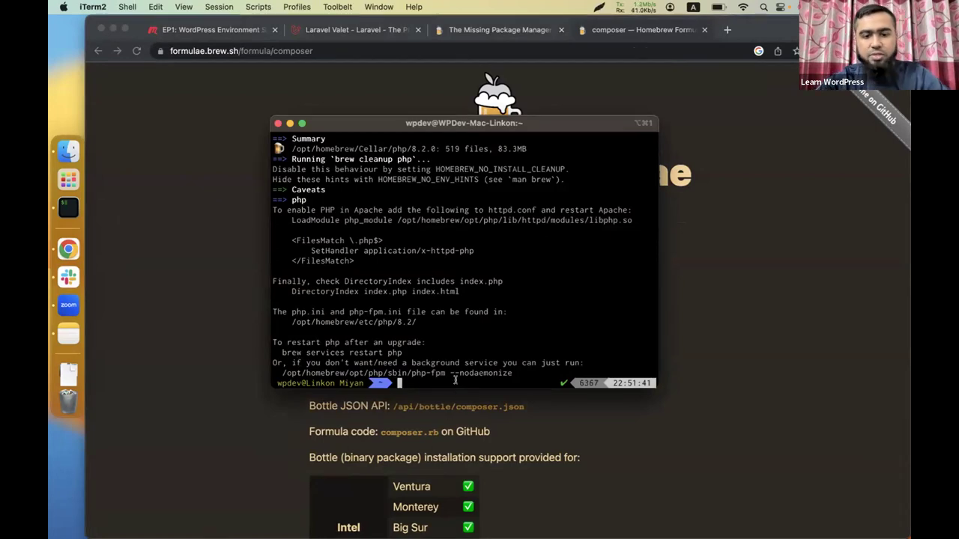
- Install Composer 2.4.4 with brew install composer, then check PHP with php --version
key(super+v)
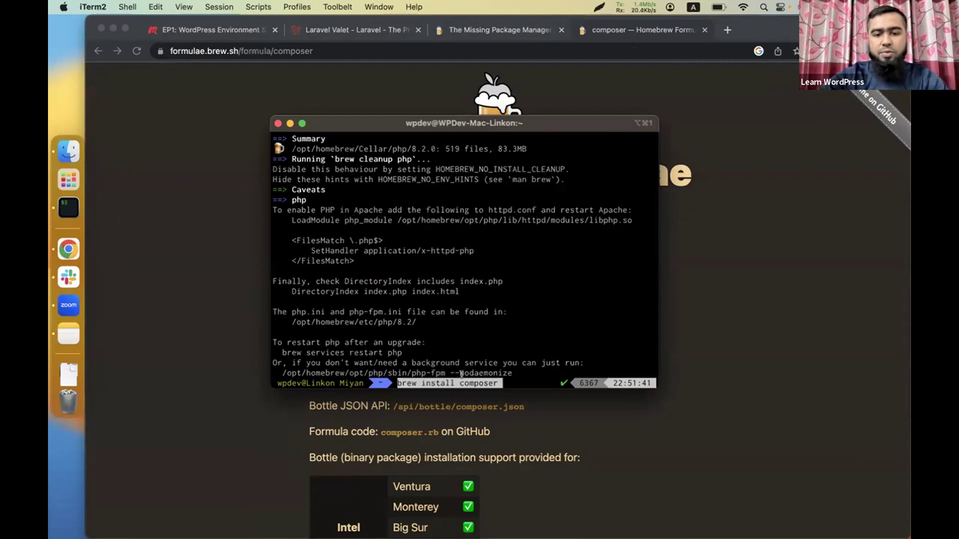
key(Return)
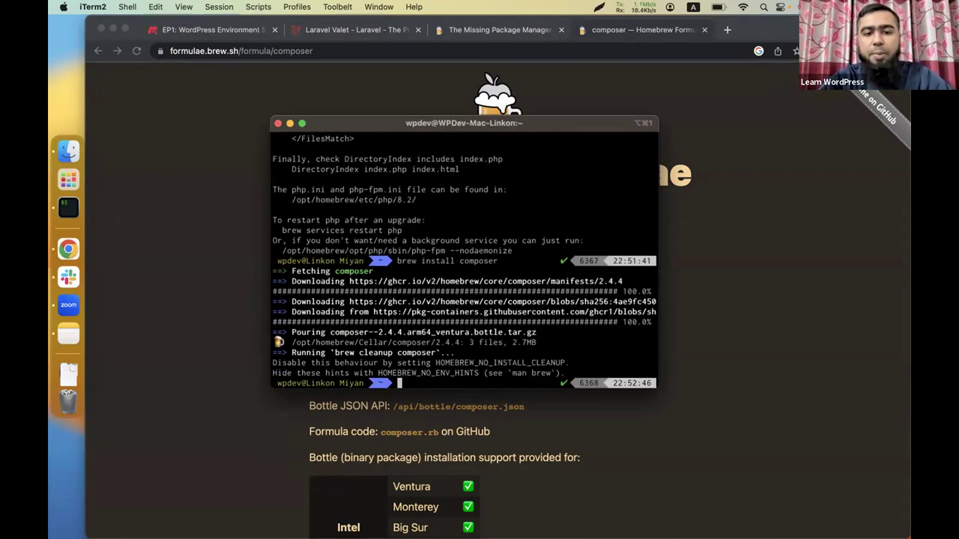
text(php --version)
key(Return)
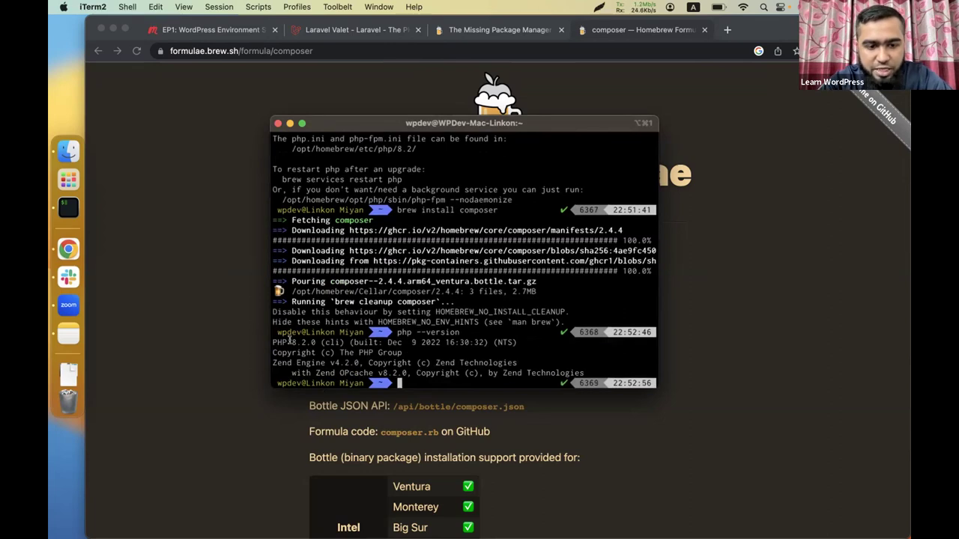
- Confirm Composer 2.4.4 is installed with composer --version
text(composer --version)
key(Return)
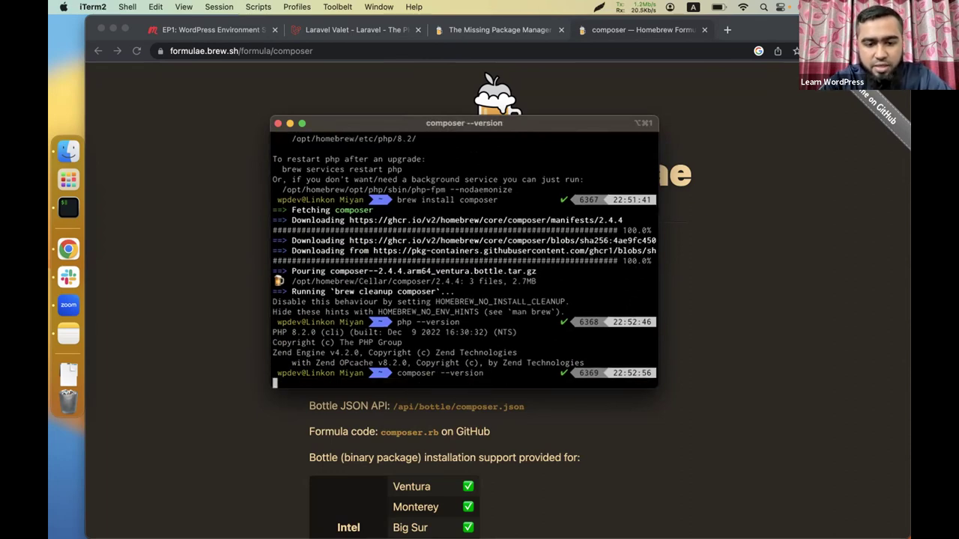
drag(351, 372, 378, 372)
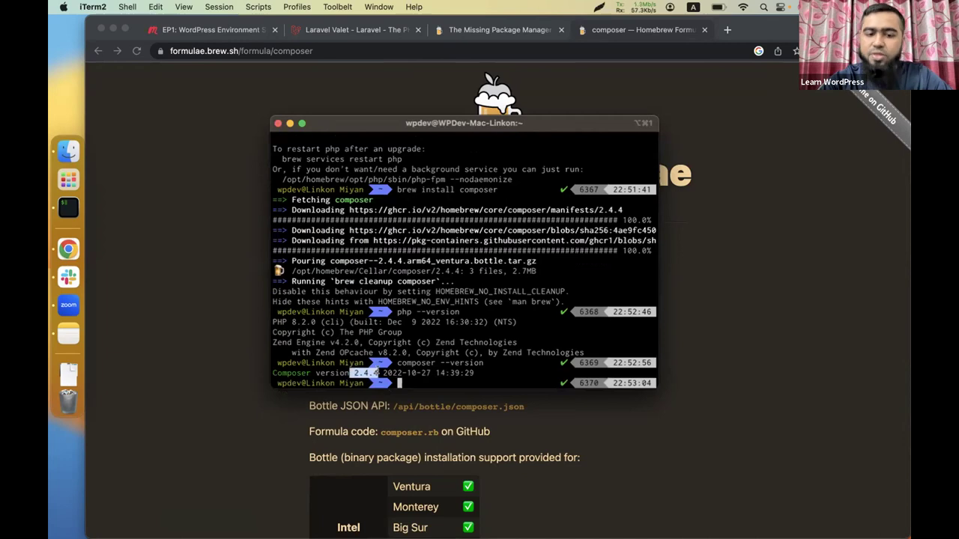
click(421, 365)
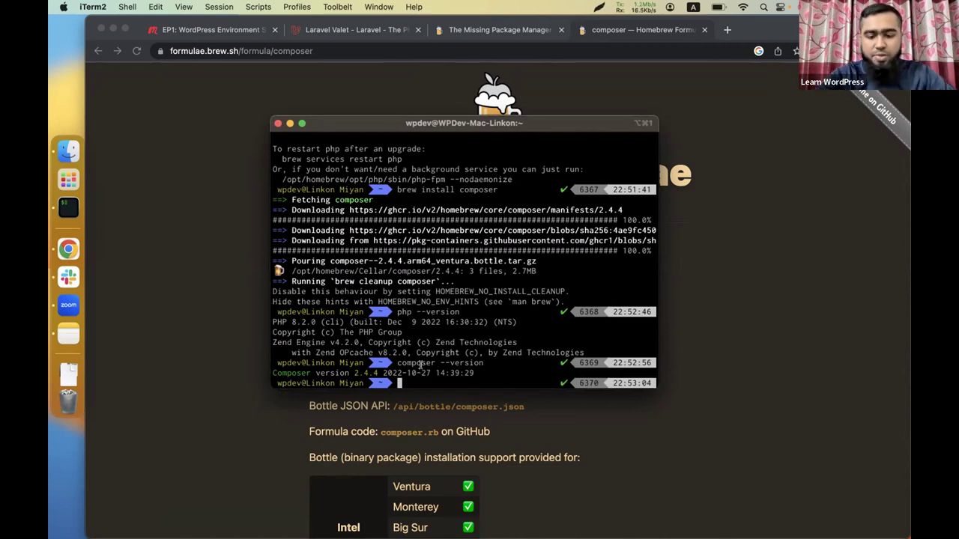
- Clear the terminal screen with clear after the mistyped 'crear' and 'clean' attempts
text(cre)
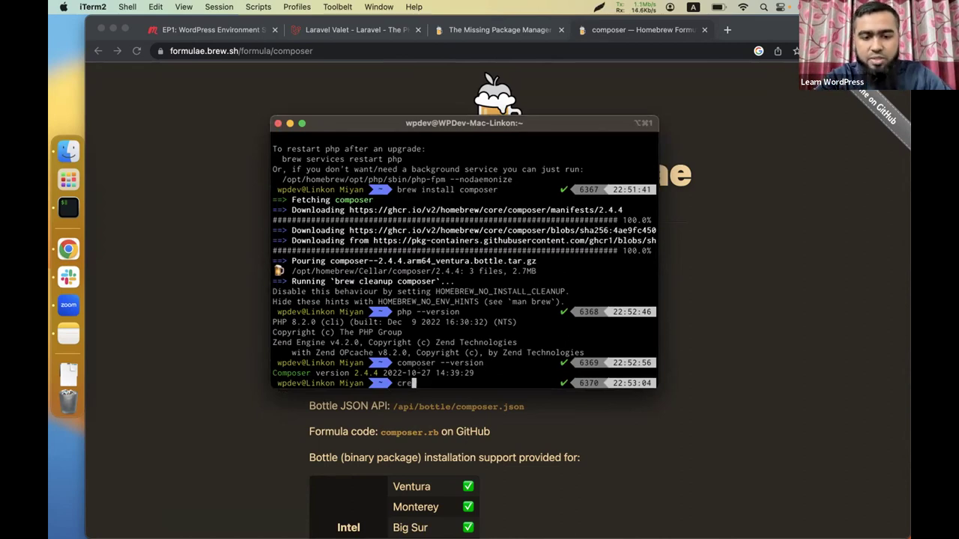
text(ar)
key(Return)
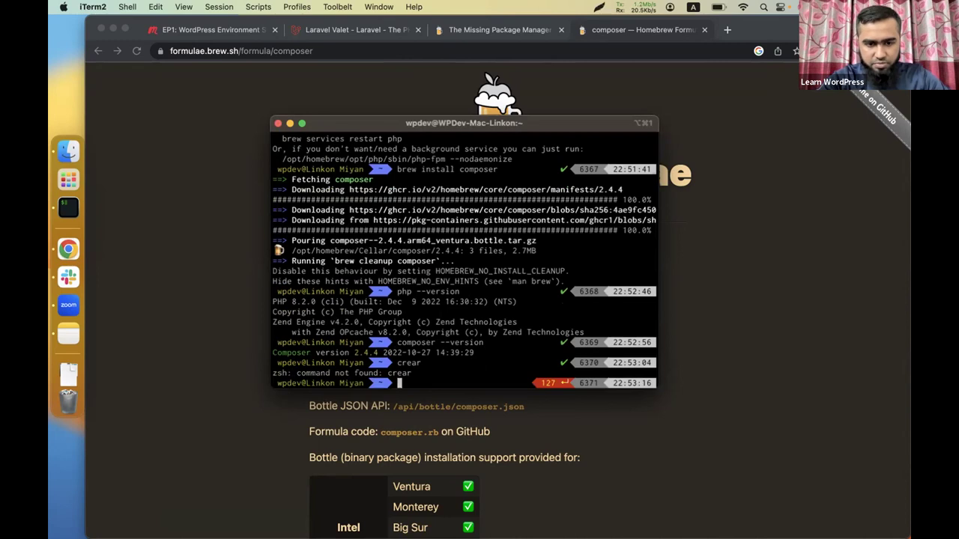
text(clean)
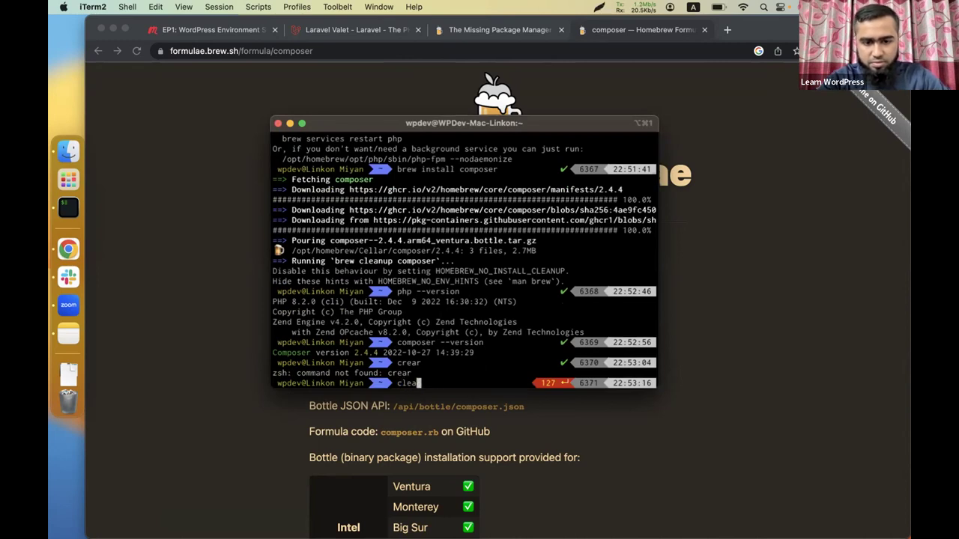
key(Return)
text(clear)
key(Return)
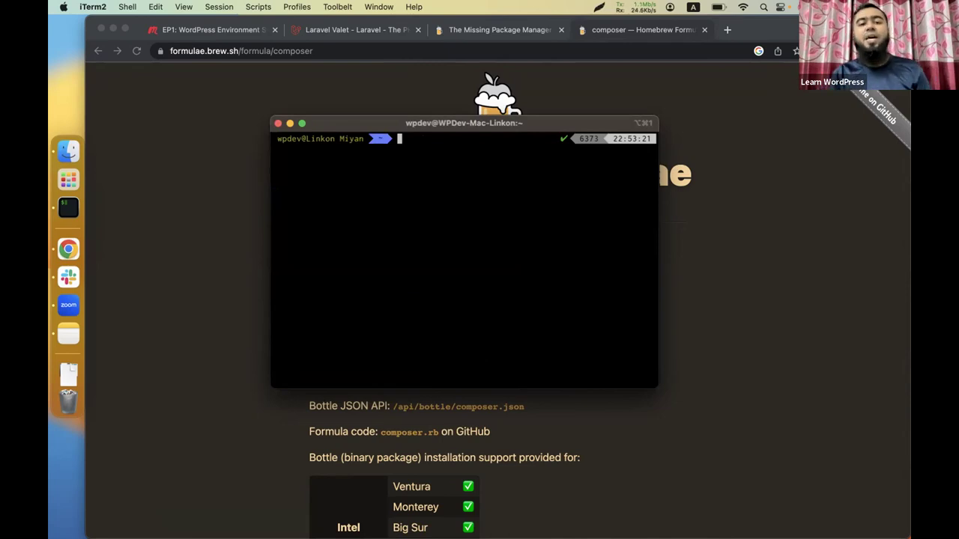
click(658, 30)
- Close the composer tab and run composer global require laravel/valet copied from the Valet docs
click(704, 30)
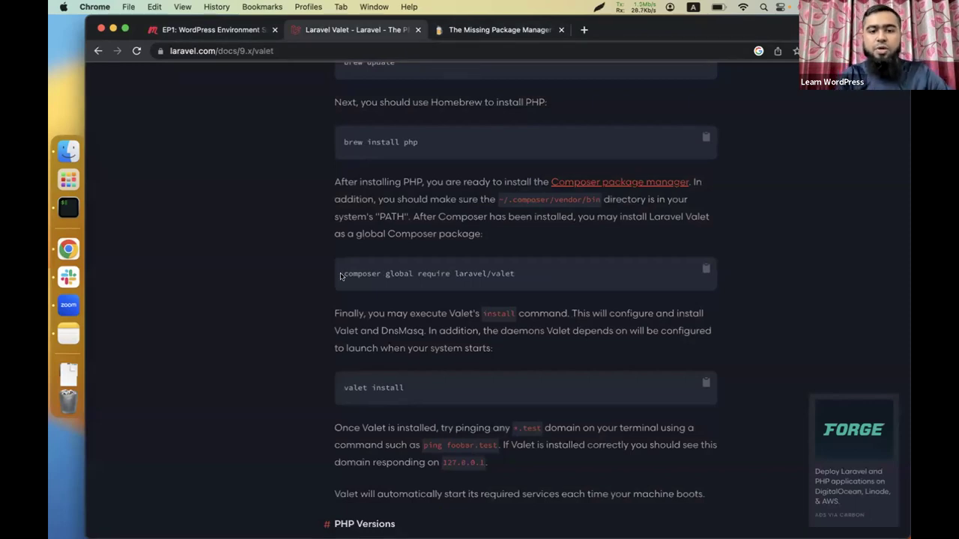
triple_click(522, 272)
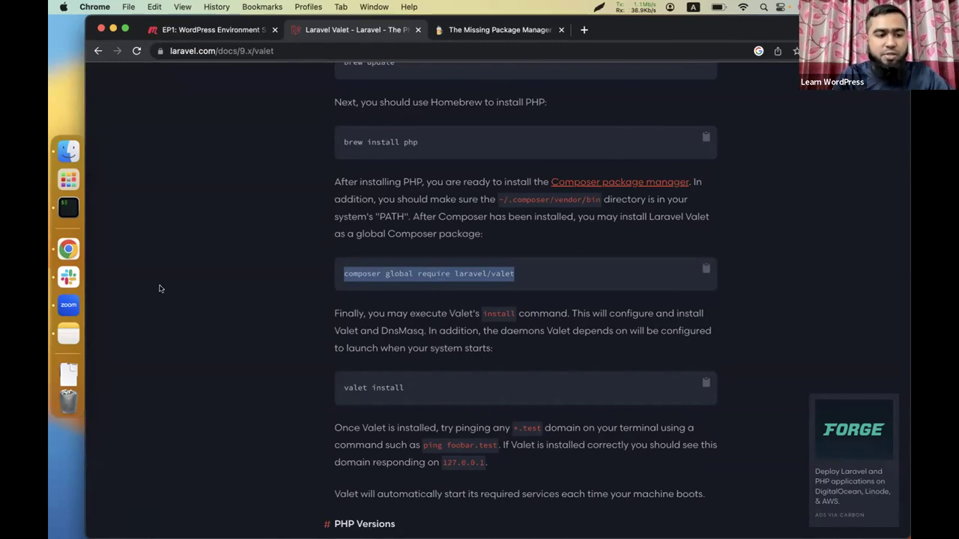
click(70, 204)
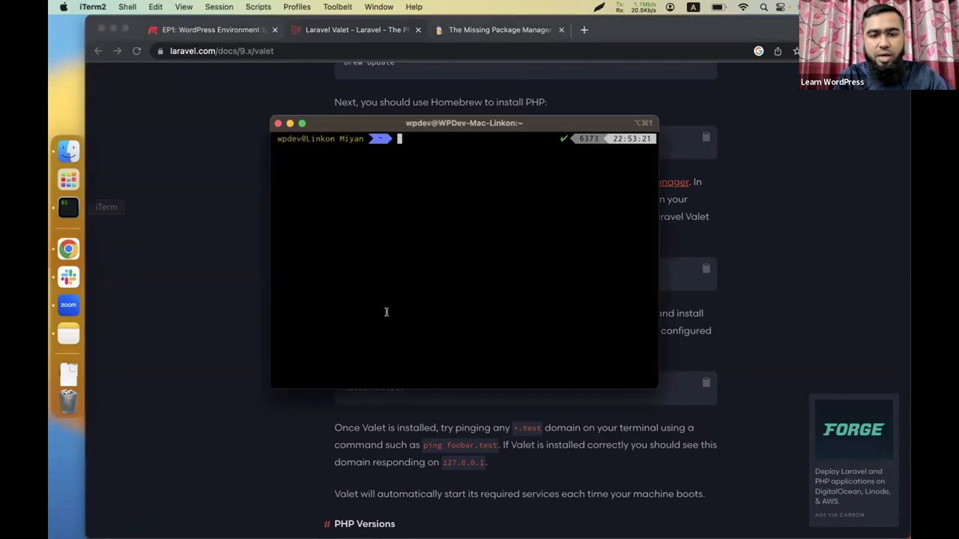
key(super+v)
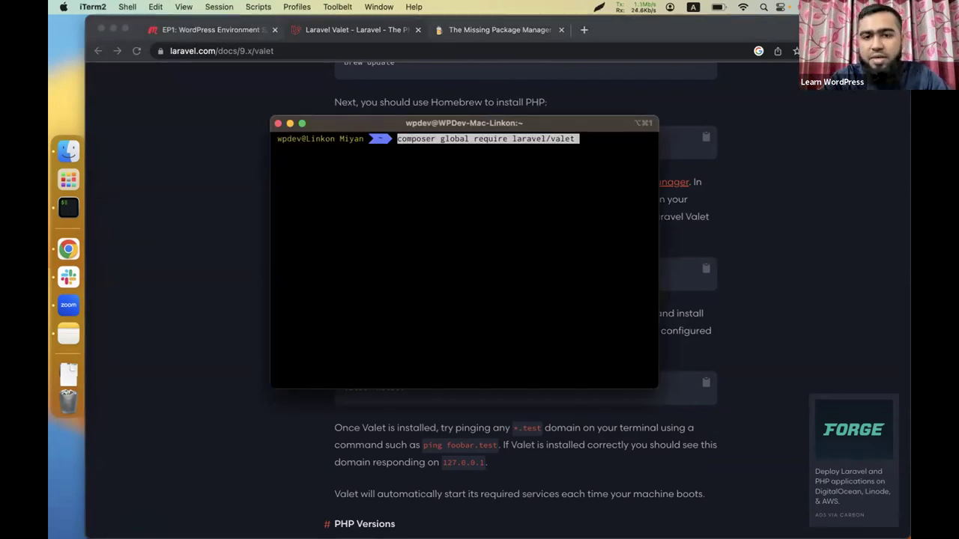
key(Return)
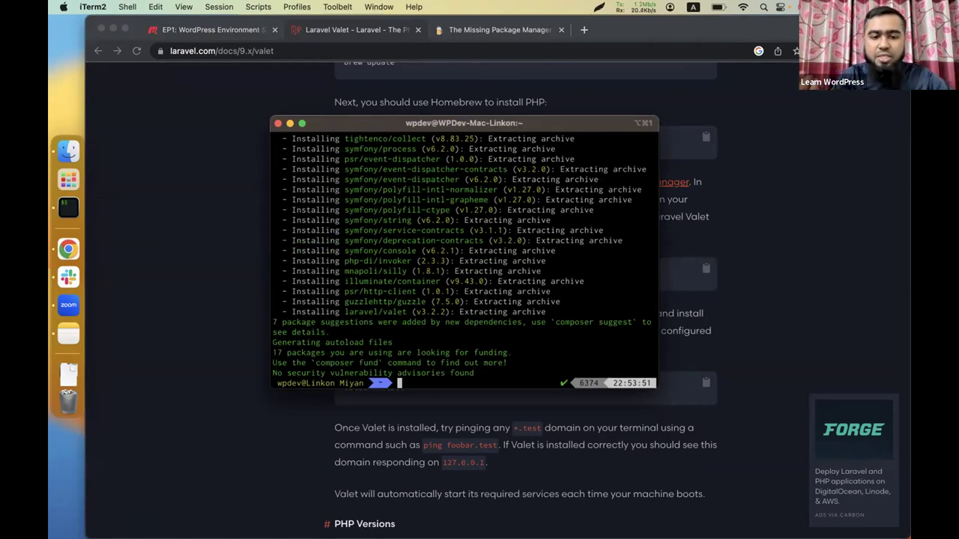
- Copy valet install from the Valet docs and run it in the terminal
click(217, 318)
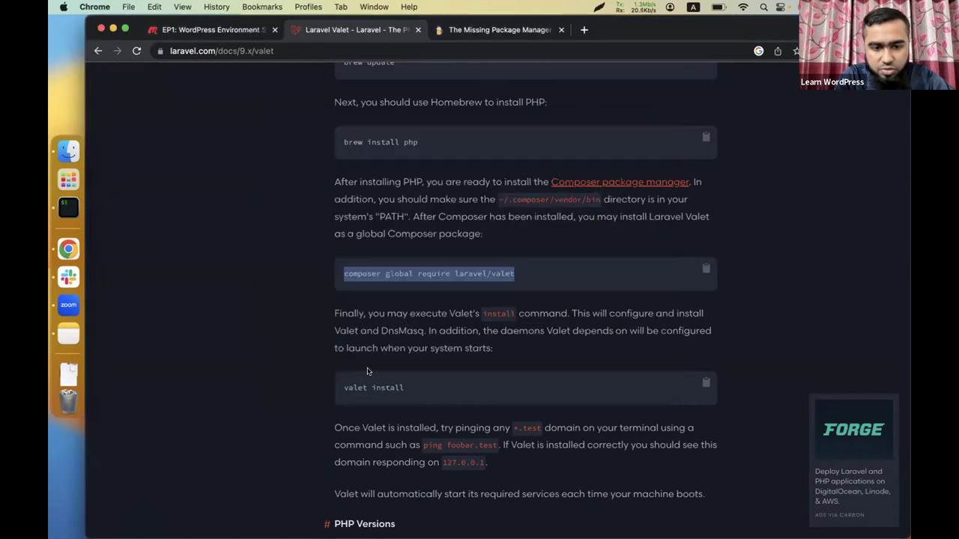
drag(341, 385, 415, 384)
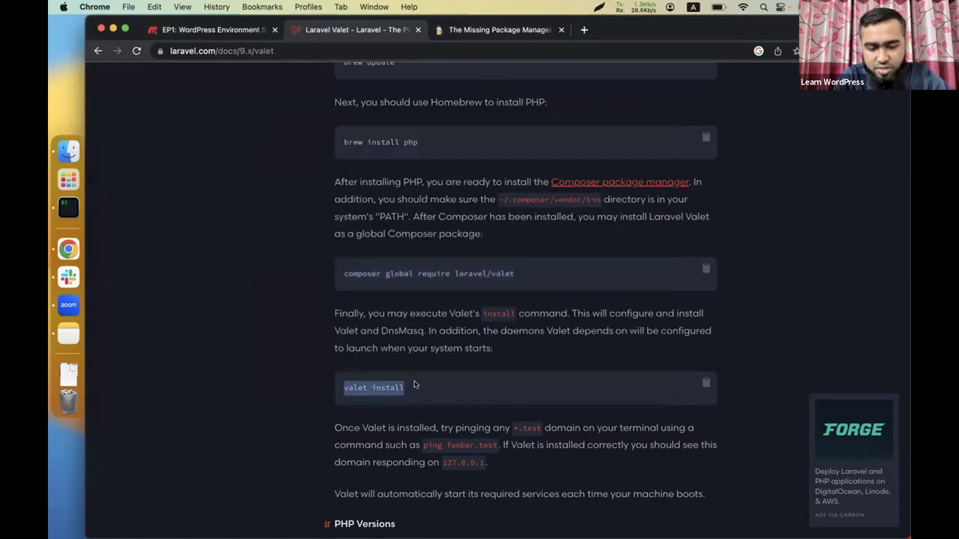
key(super+c)
key(super+Tab)
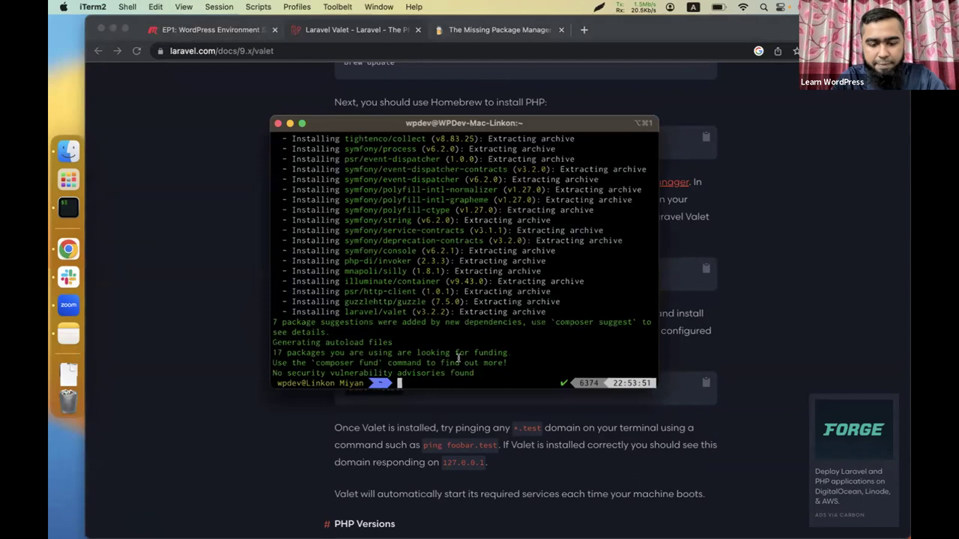
key(super+v)
key(Return)
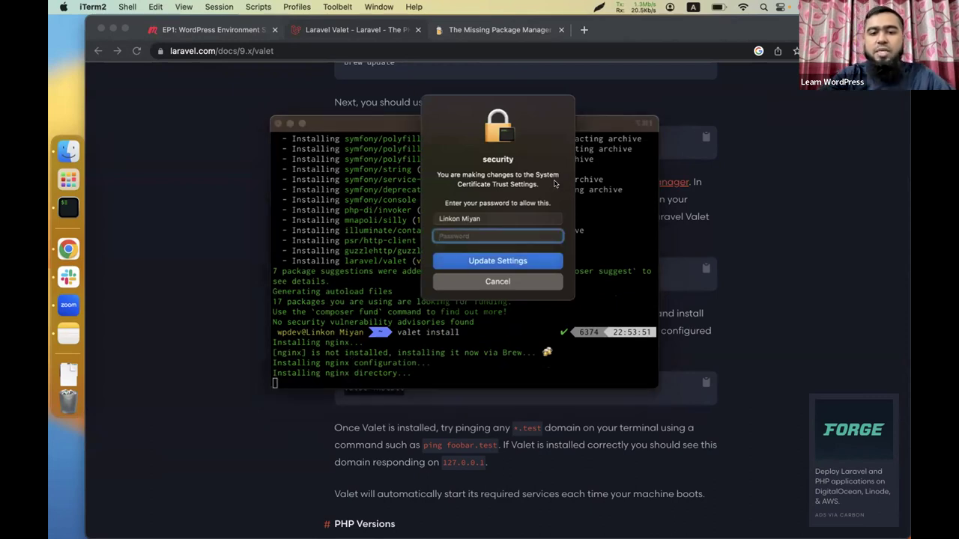
- Enter the macOS password and approve the first certificate trust setting changes
text(****)
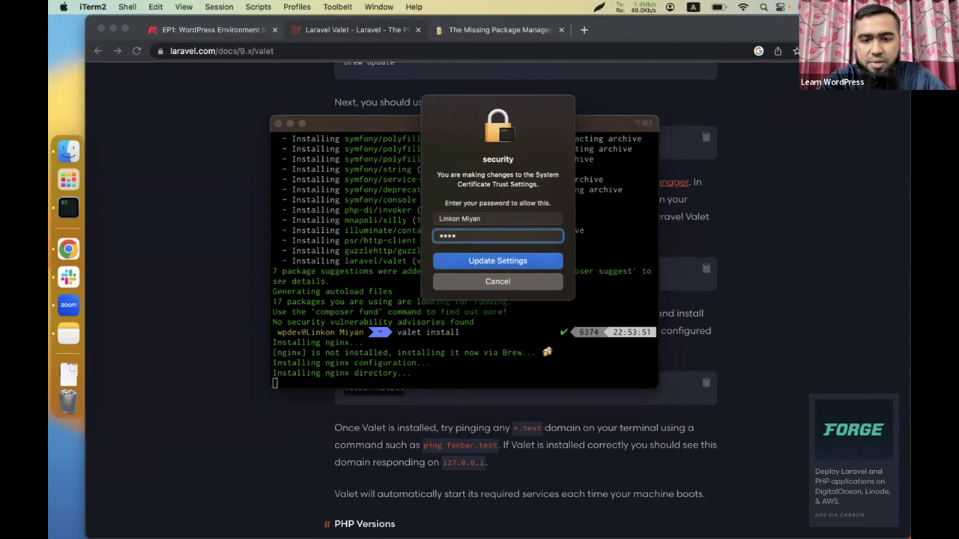
key(Return)
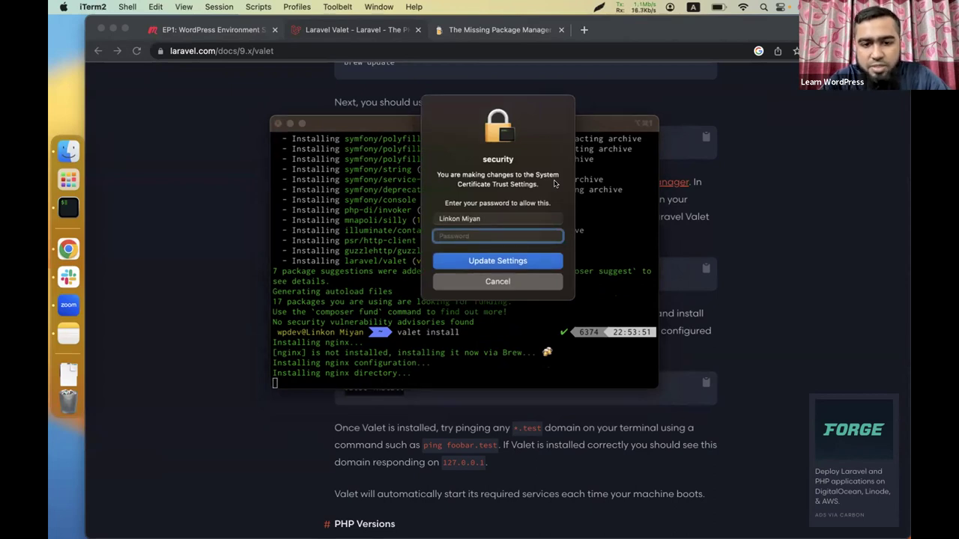
text(••••)
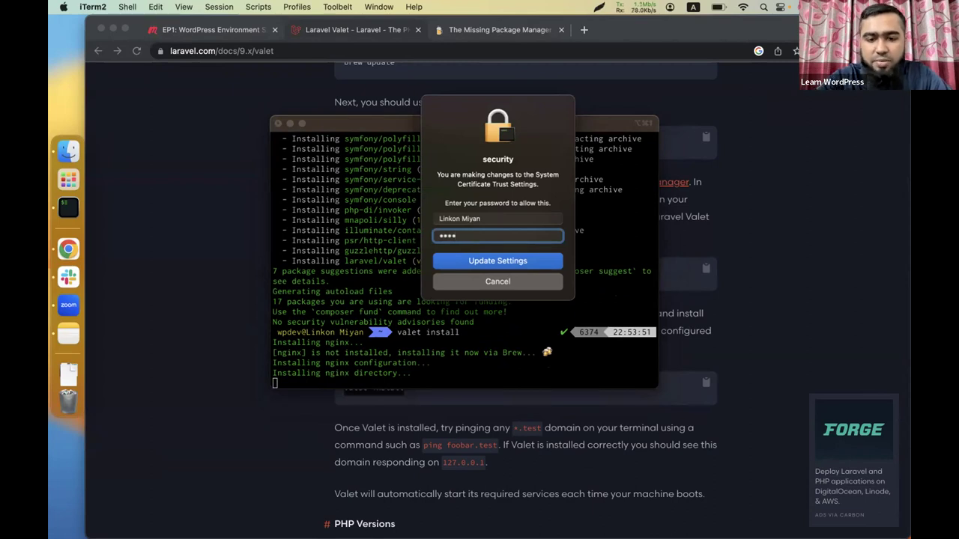
click(498, 257)
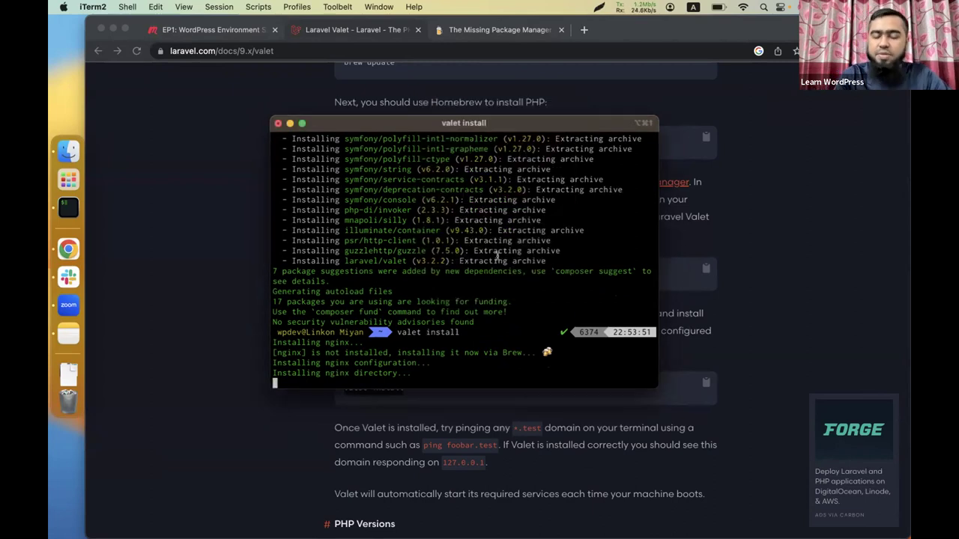
click(482, 239)
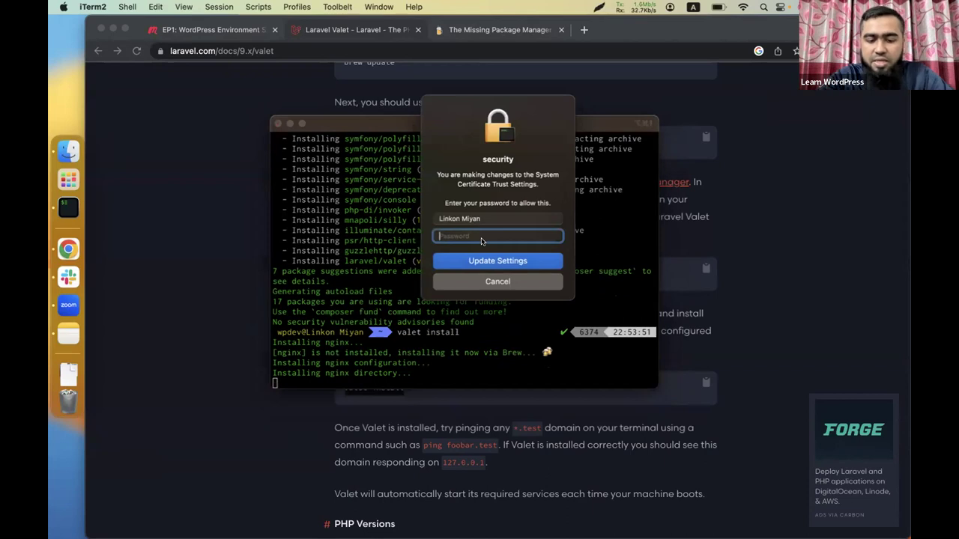
text(••••)
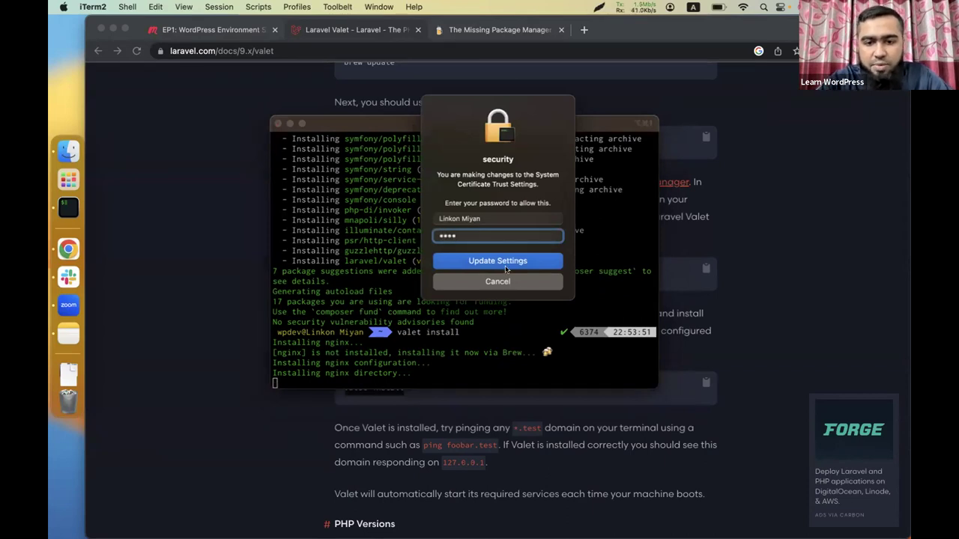
click(505, 268)
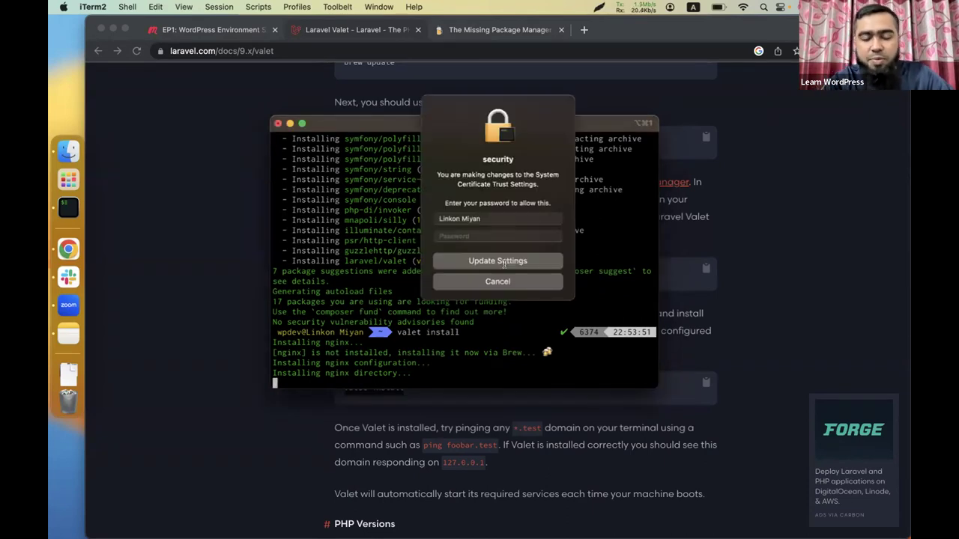
- Enter the password in each remaining trust prompt until Valet reports a successful install
text(••••)
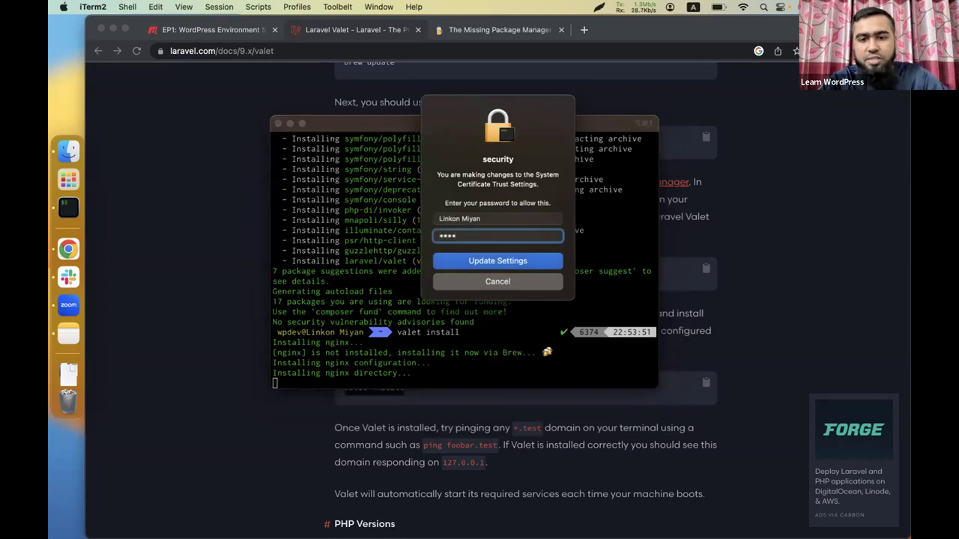
key(Return)
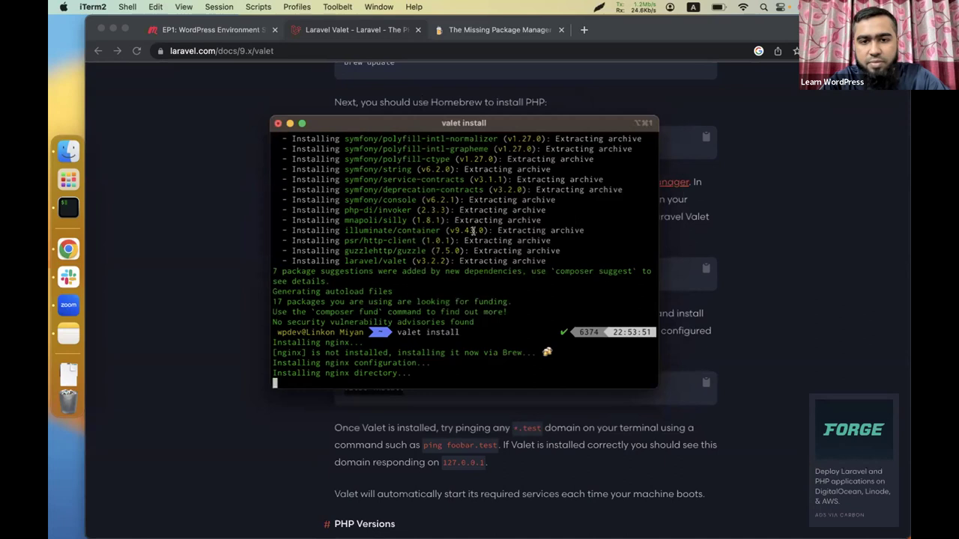
text(••••)
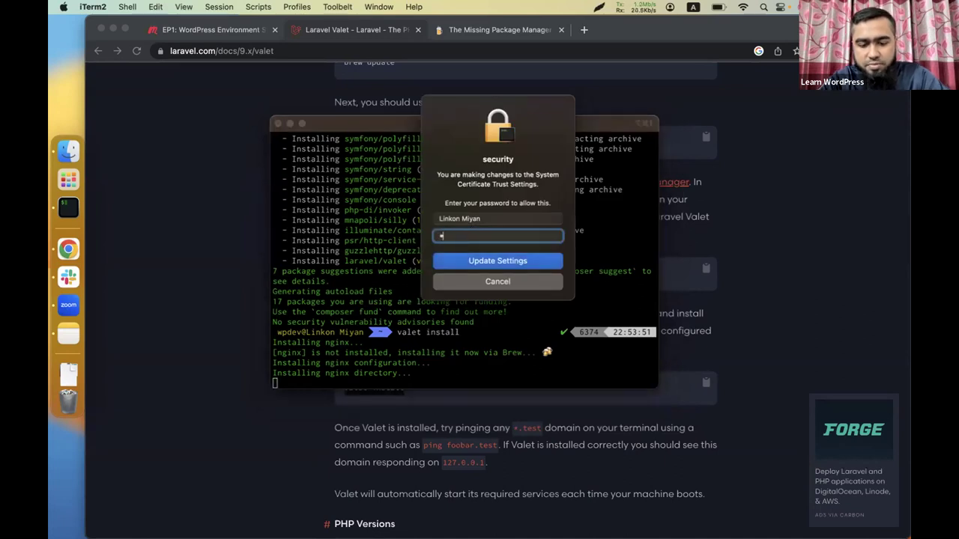
key(Return)
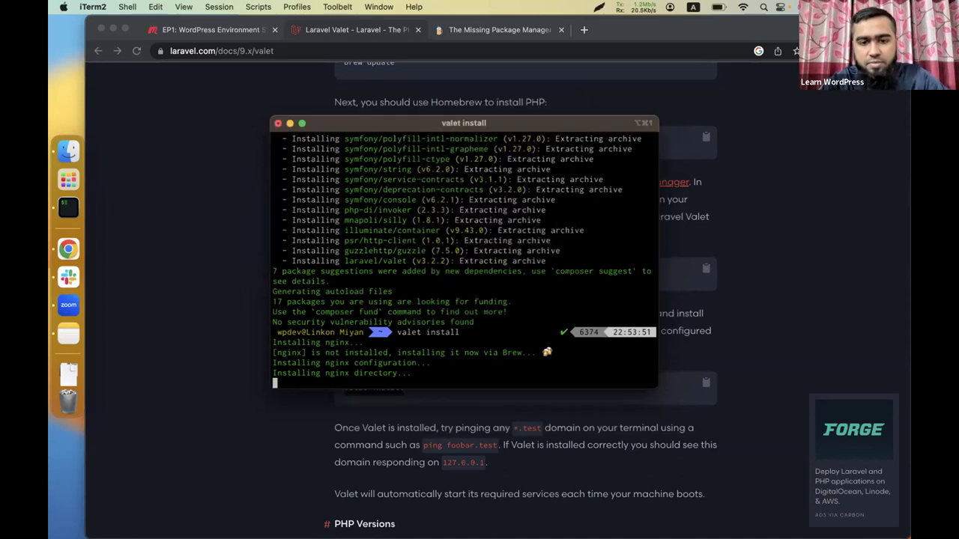
text(••••)
key(Return)
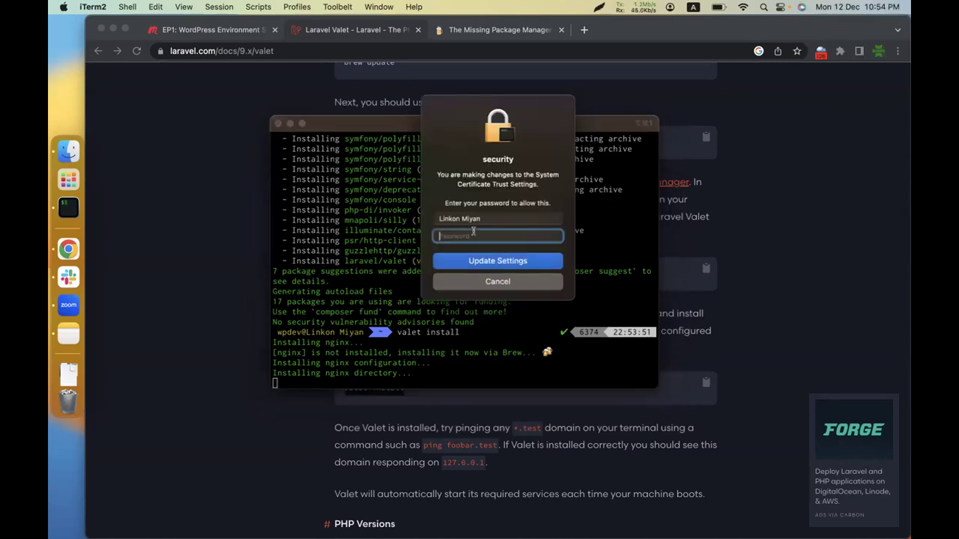
text(••••)
key(Return)
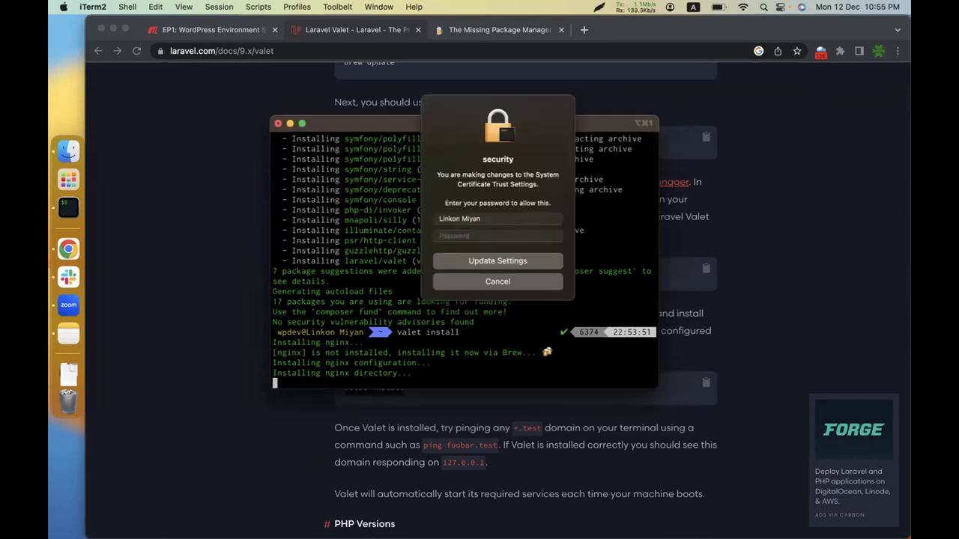
text(•••)
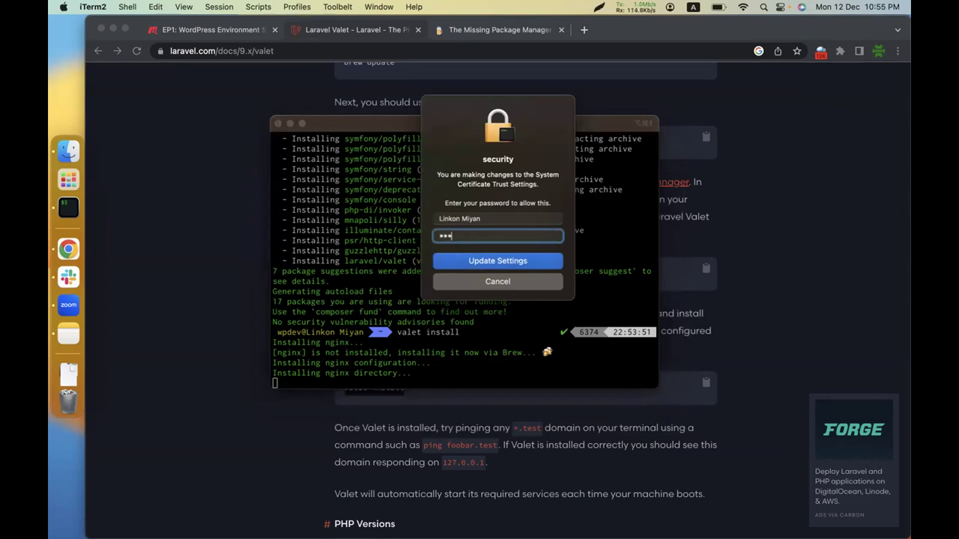
text(•)
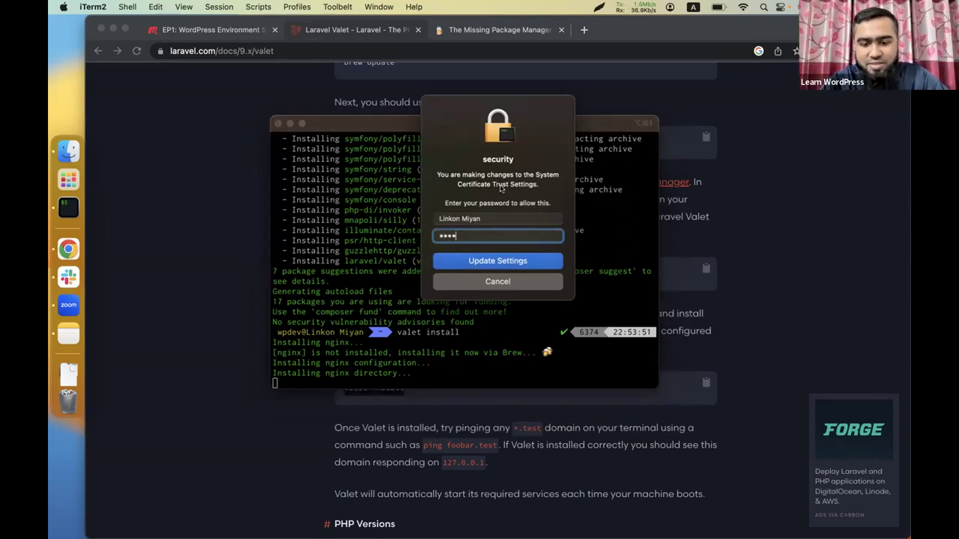
key(Return)
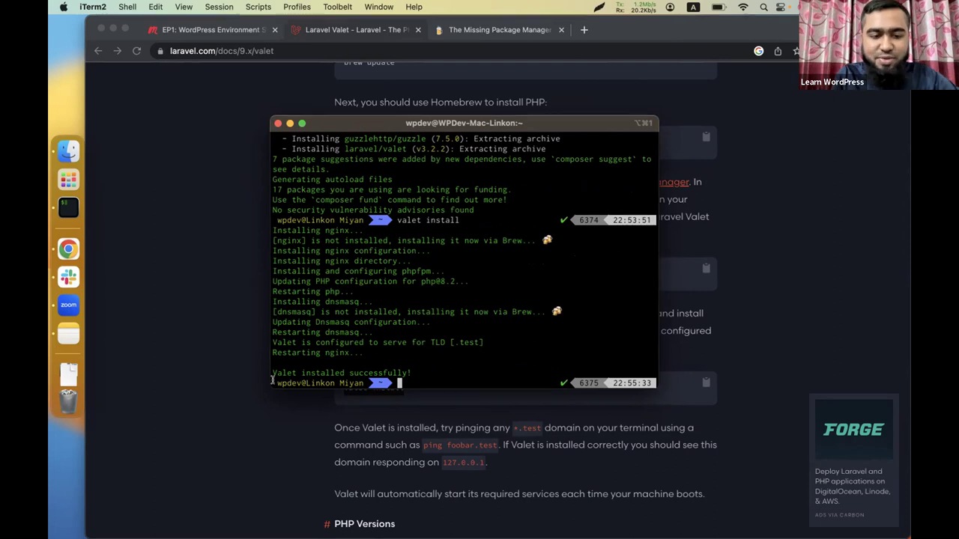
- Scroll Chrome's Valet docs down to the Database section recommending DBngin
triple_click(381, 372)
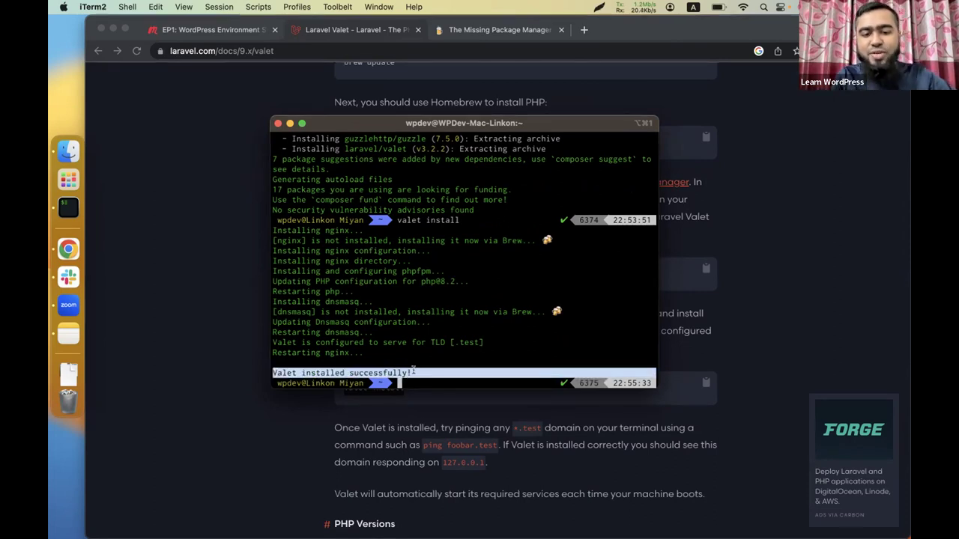
click(413, 370)
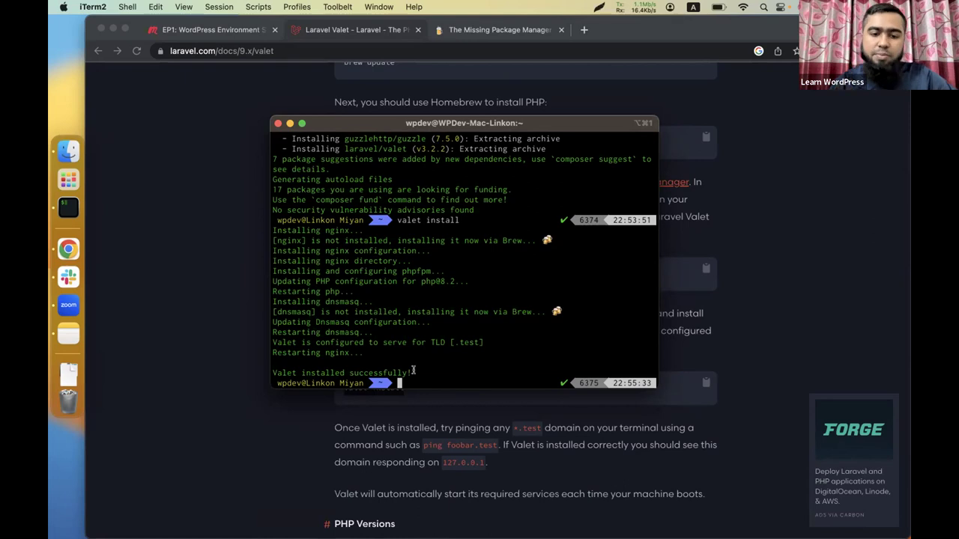
click(198, 285)
scroll(609, 298, up, 2)
scroll(608, 298, down, 10)
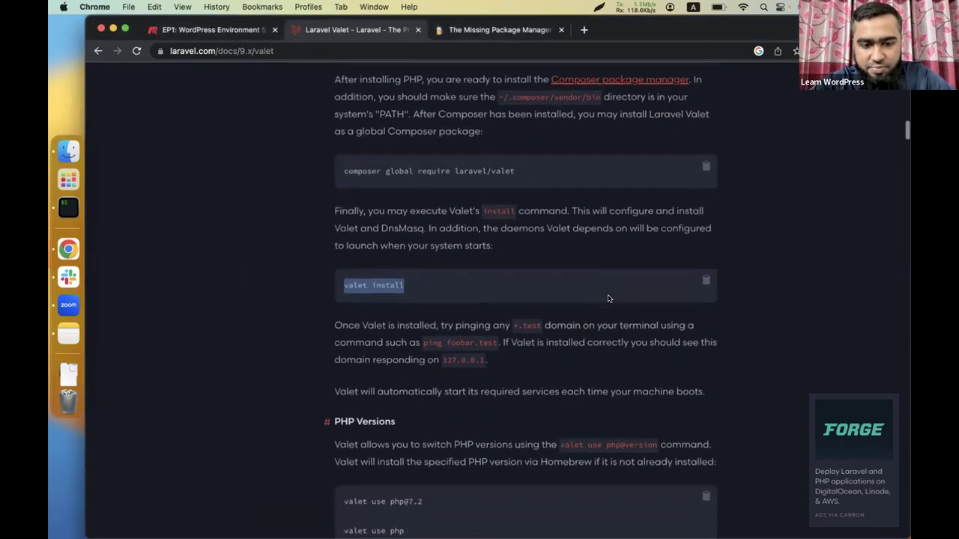
scroll(608, 298, down, 9)
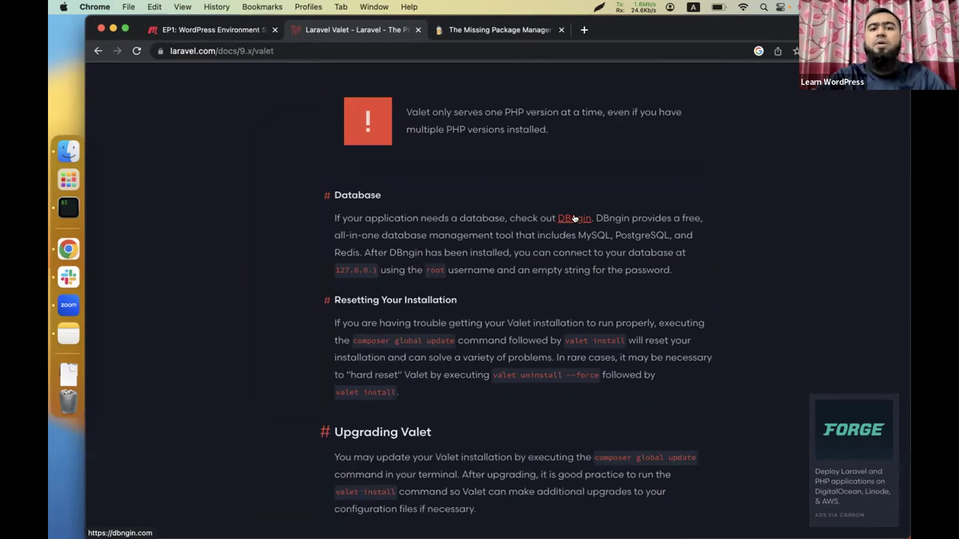
- Search 'brew dbng', copy brew install --cask dbngin from Homebrew Formulae, and paste it into the terminal
click(585, 30)
text(bre)
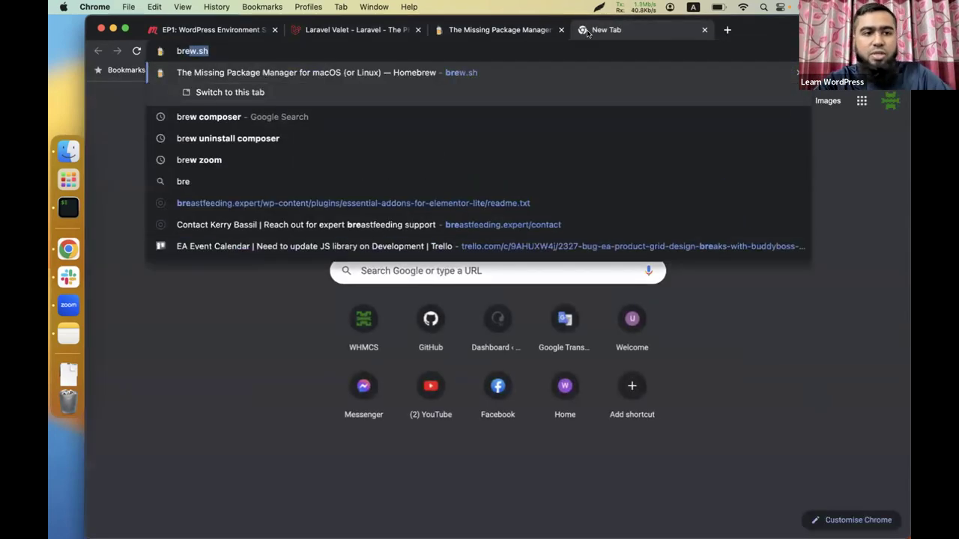
text(w dbng)
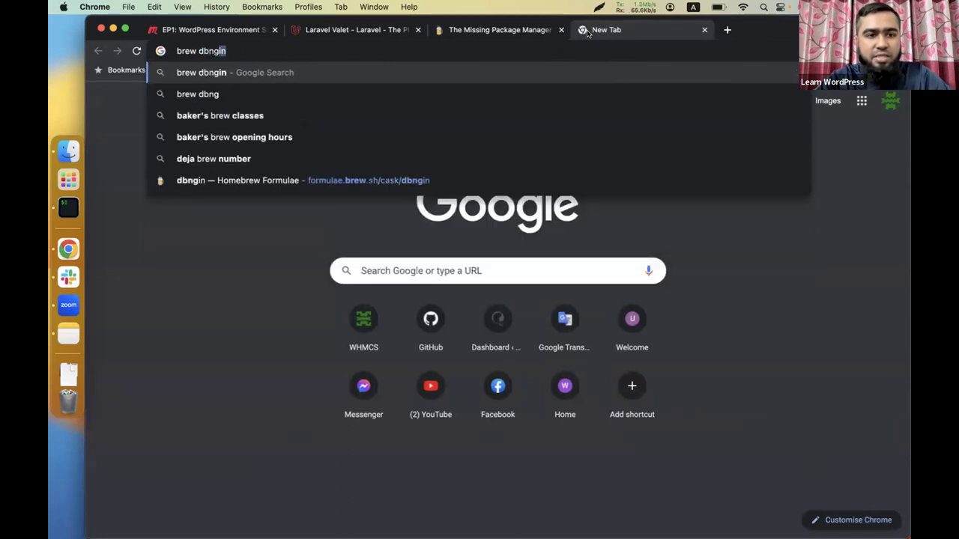
key(Return)
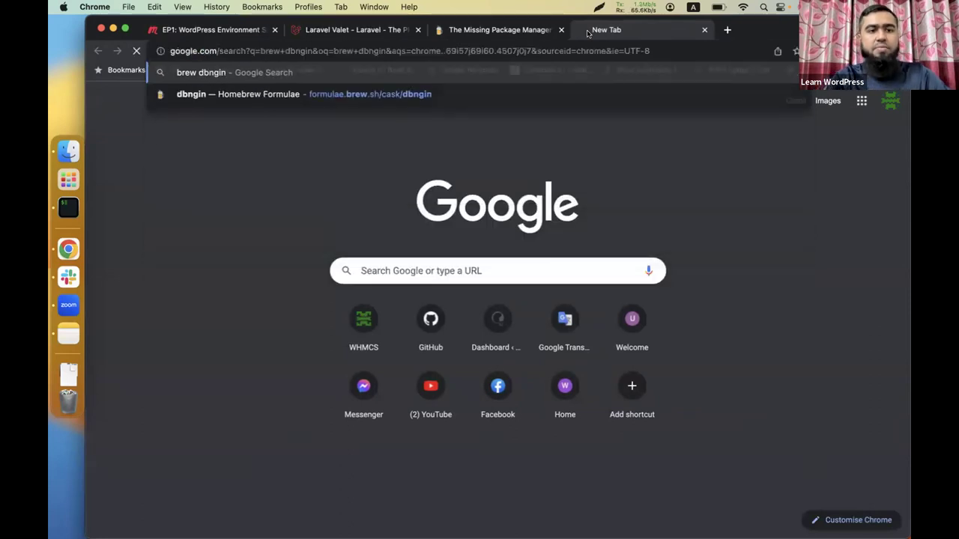
click(224, 194)
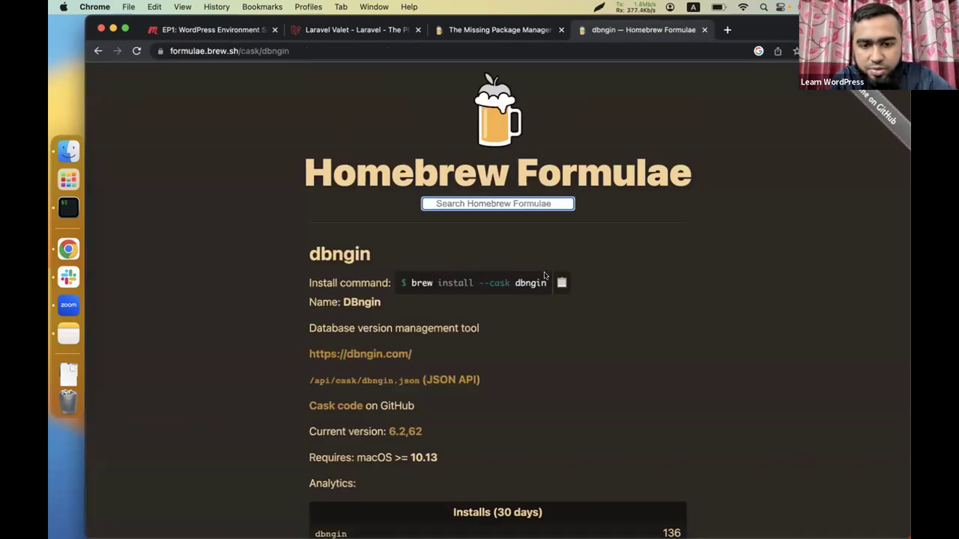
click(560, 283)
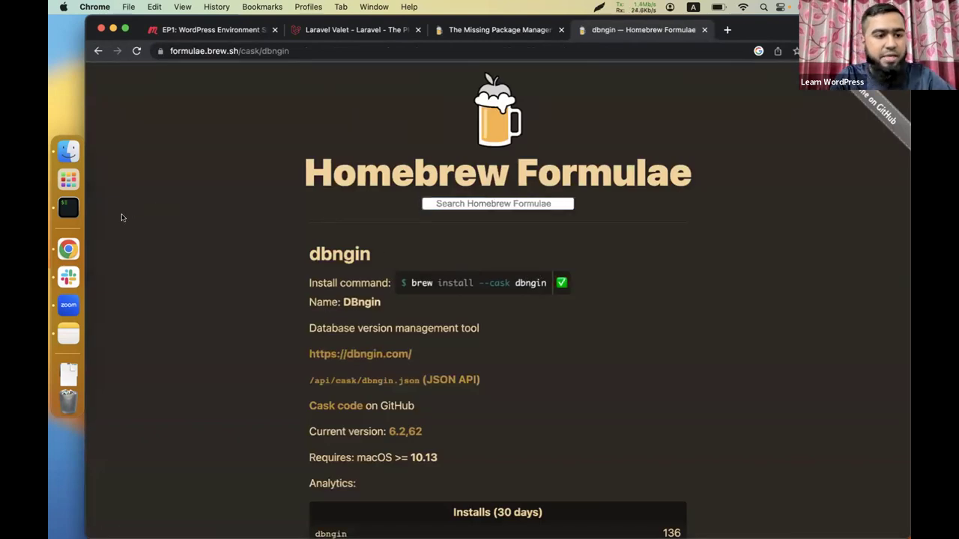
click(68, 208)
key(super+v)
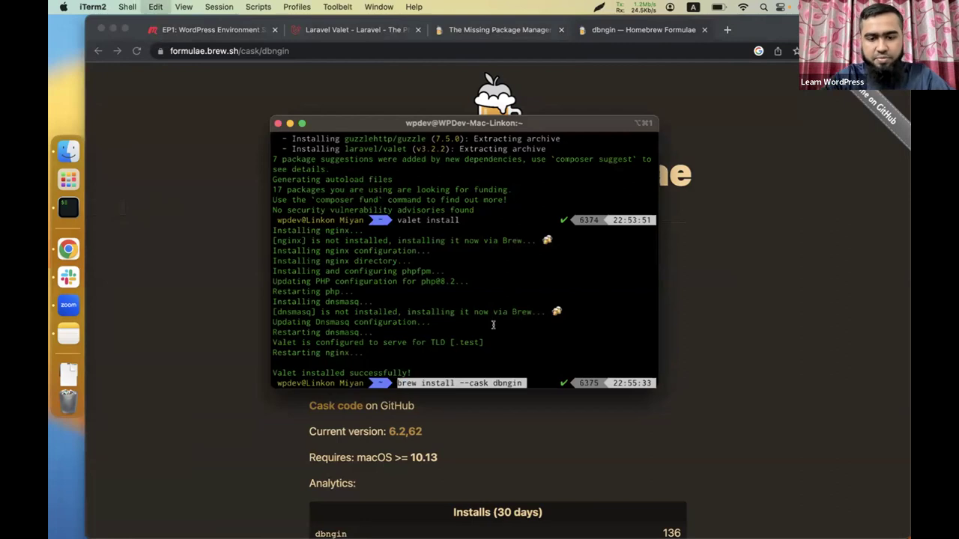
- Run brew install --cask dbngin, which starts tapping the homebrew/cask repository
key(Return)
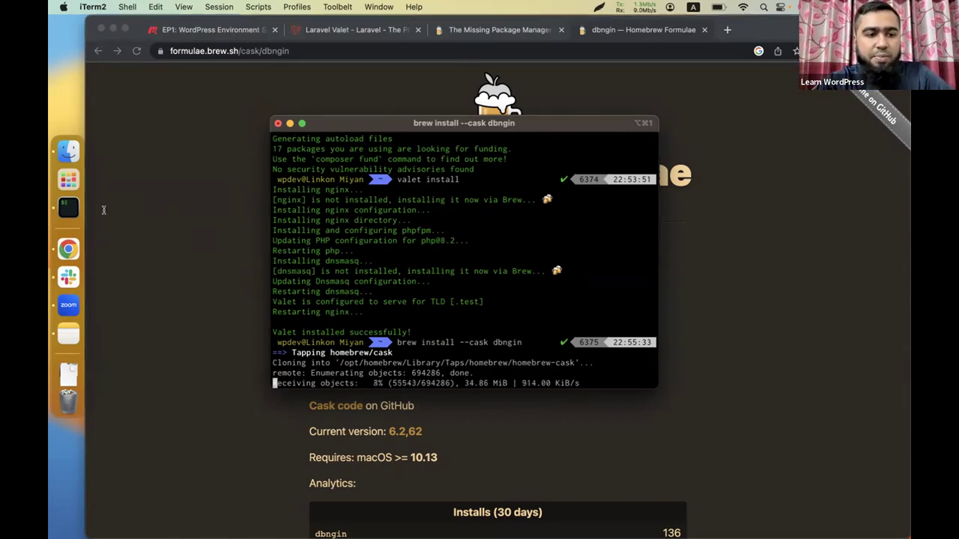
- Open a second iTerm2 window from the Dock icon, beside the installing terminal
right_click(66, 209)
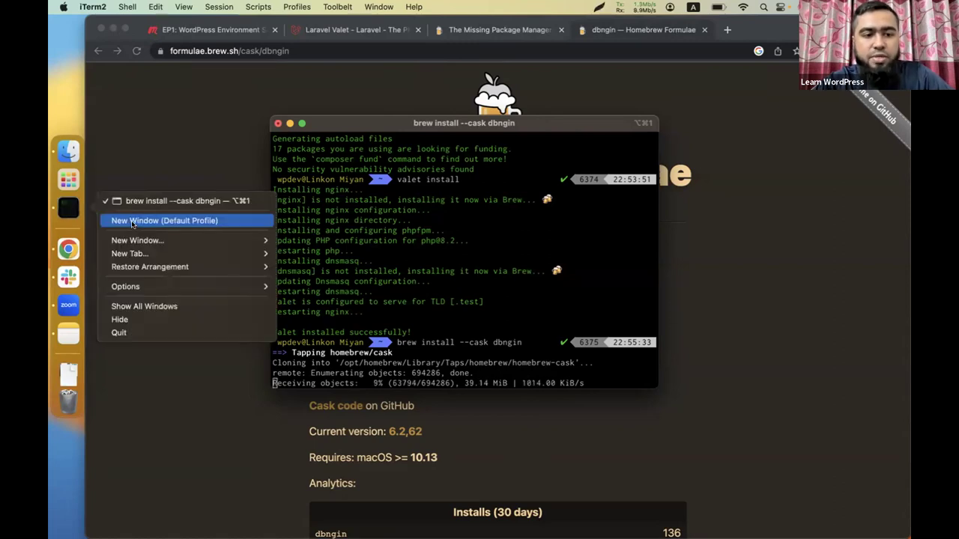
click(132, 221)
drag(399, 123, 247, 118)
click(658, 210)
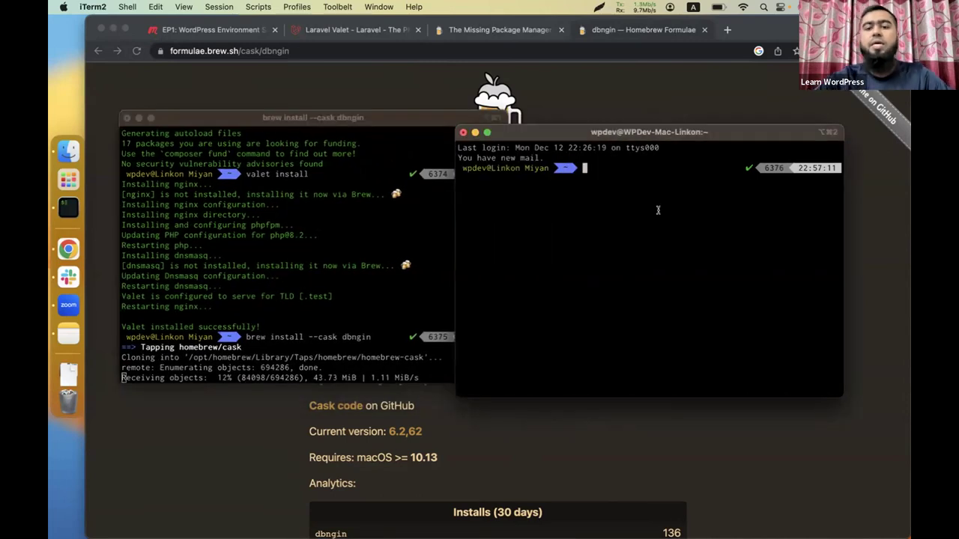
- Run brew services twice to check which Homebrew services are running
text(brw)
key(BackSpace)
key(BackSpace)
text(ew services)
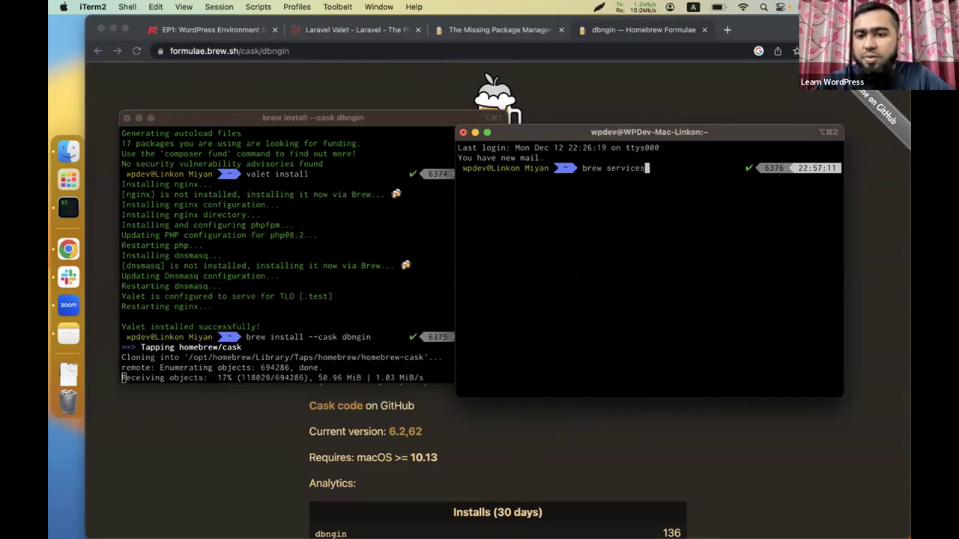
key(Return)
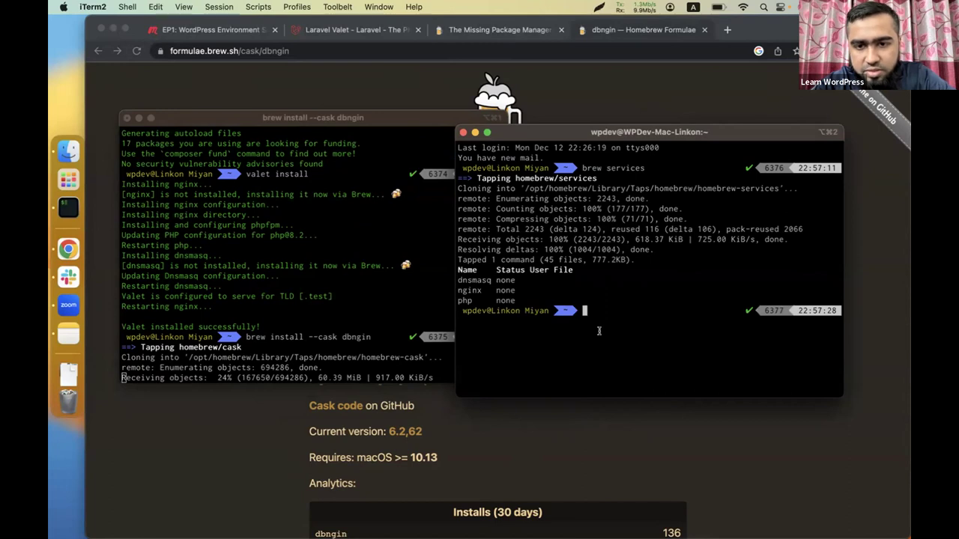
key(Up)
key(Return)
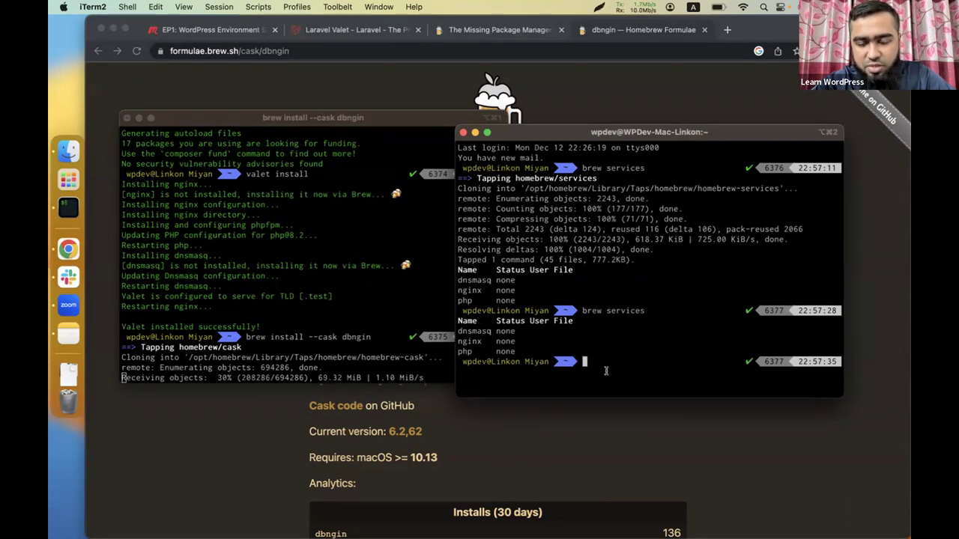
- Run brew services list, showing dnsmasq, nginx and php as none, then type valet start
text(brew services )
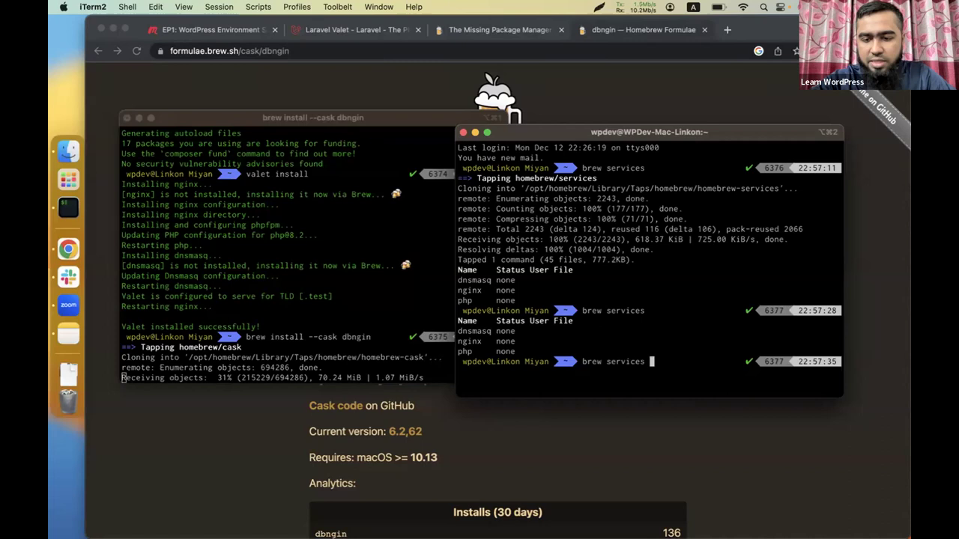
text(list)
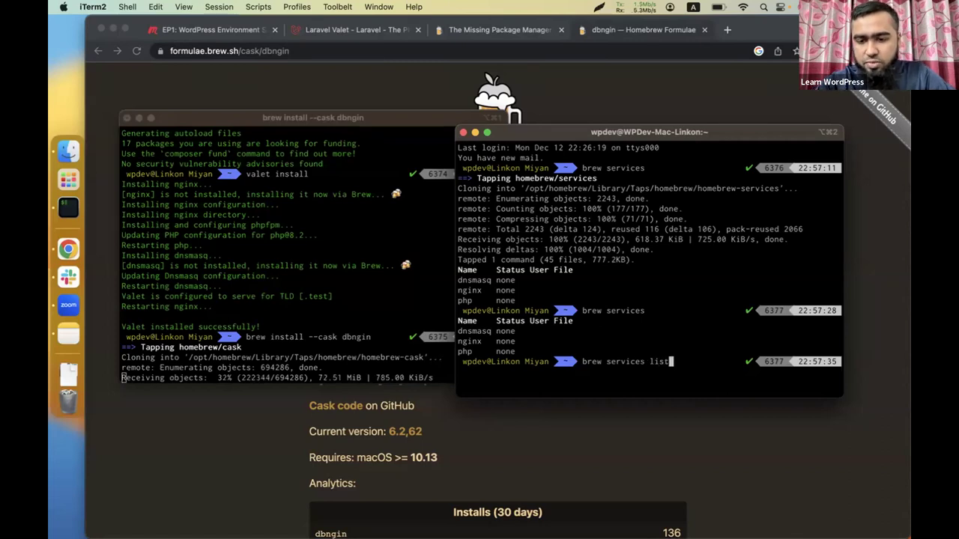
key(Return)
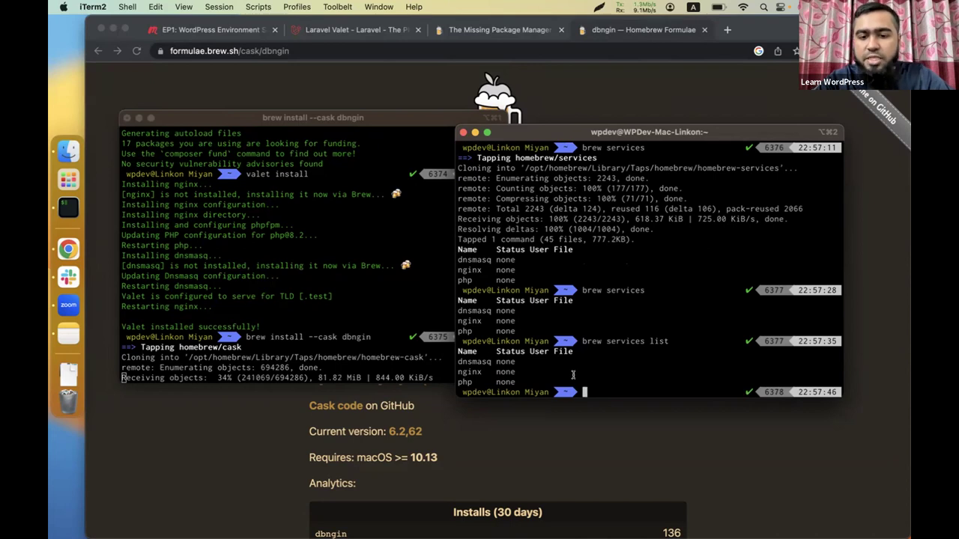
text(valet start)
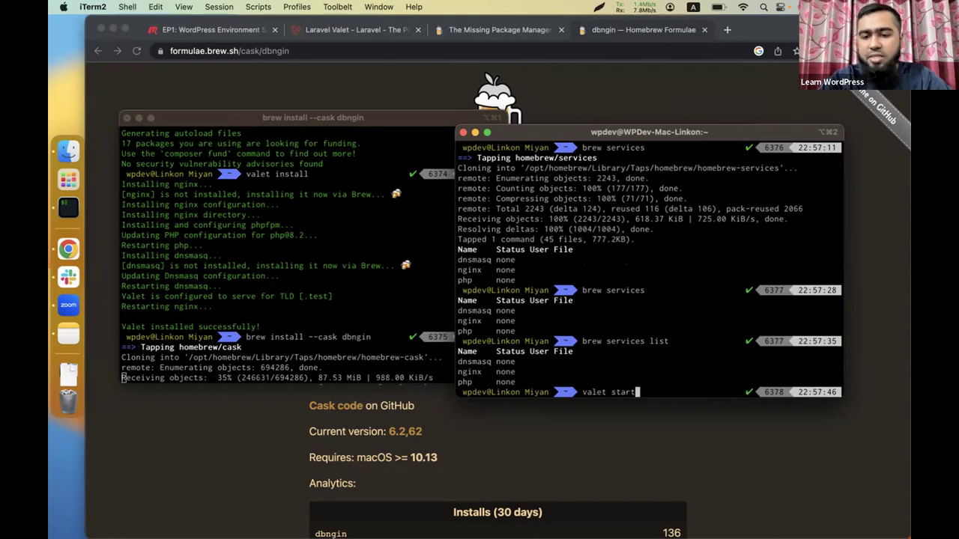
- Run valet start, then rerun brew services list to see dnsmasq, nginx and php under root
key(Return)
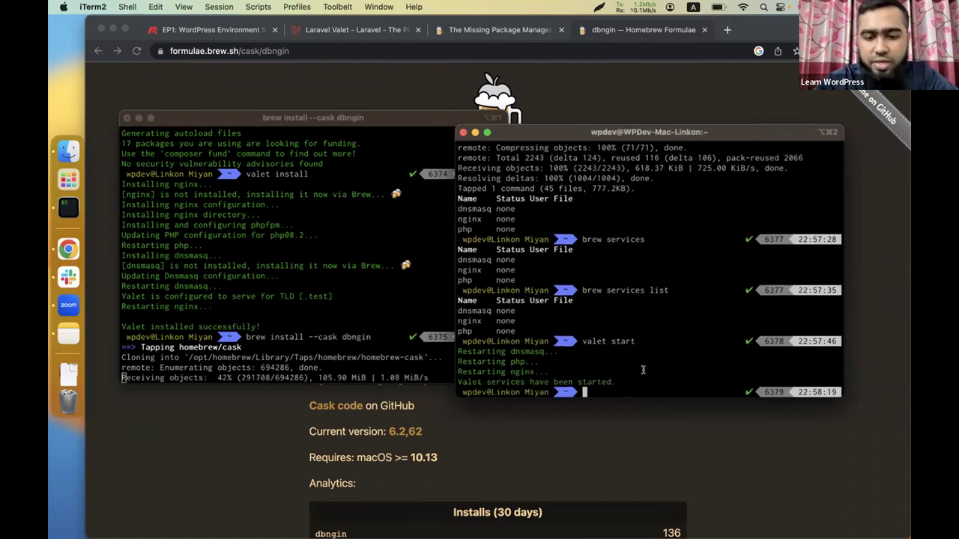
key(Up)
key(Up)
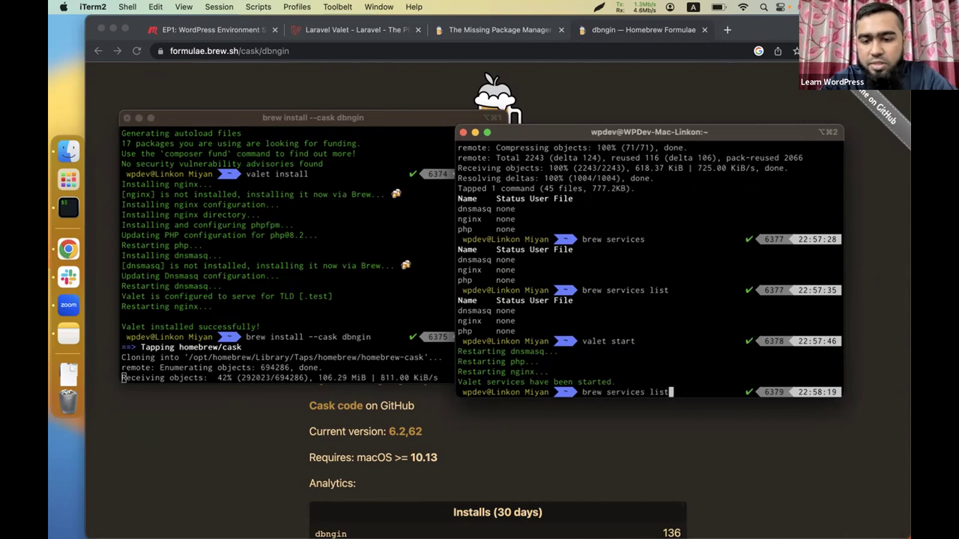
key(Return)
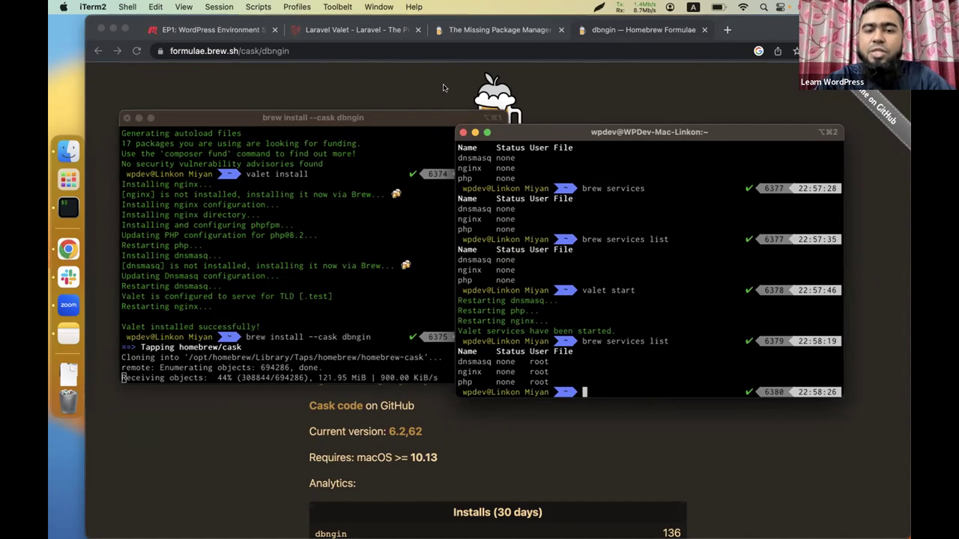
- Clear the screen by minimizing the browser, closing Slack and minimizing the installing terminal
click(443, 88)
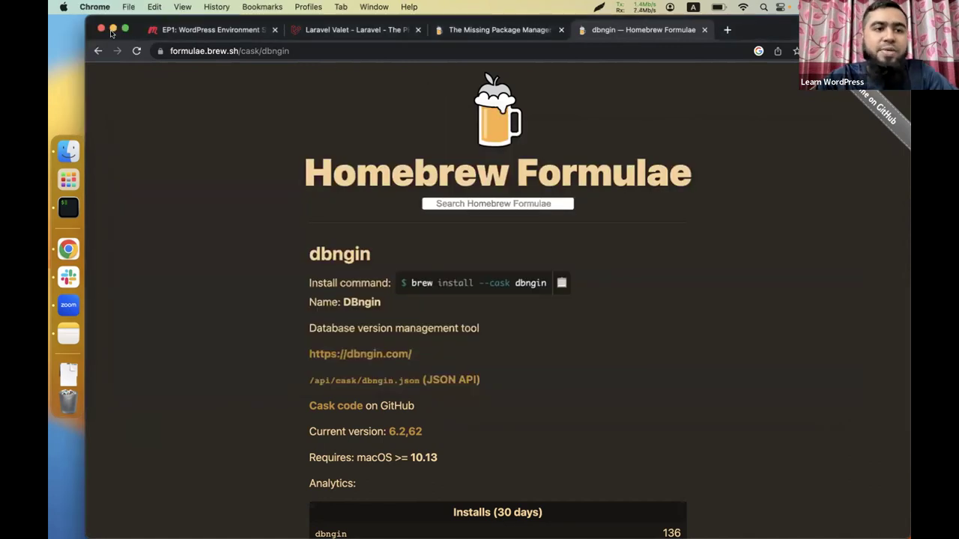
click(111, 29)
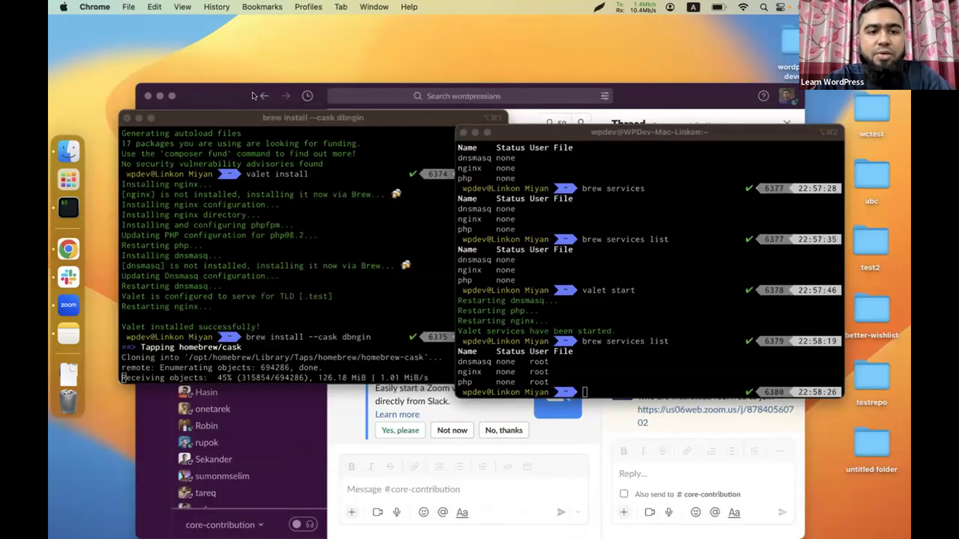
click(231, 95)
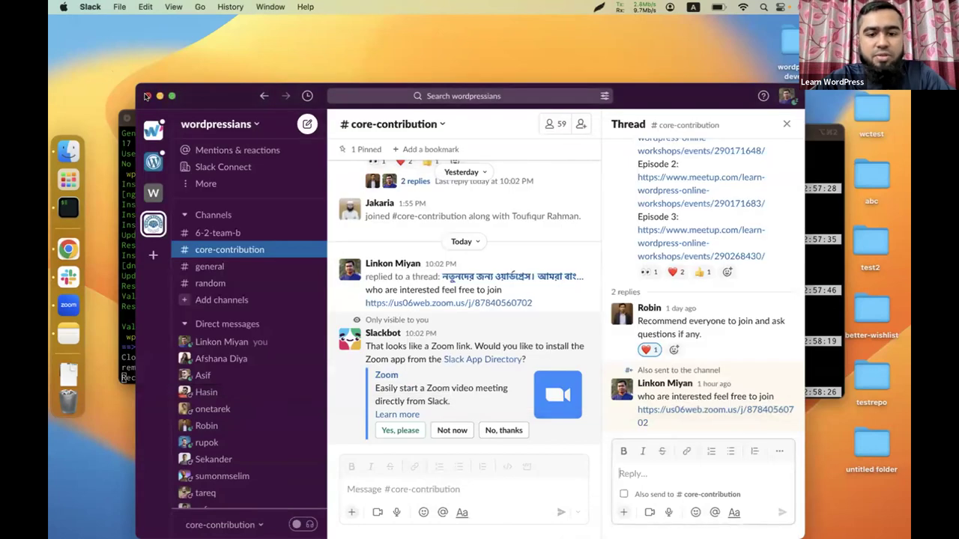
click(147, 96)
click(350, 122)
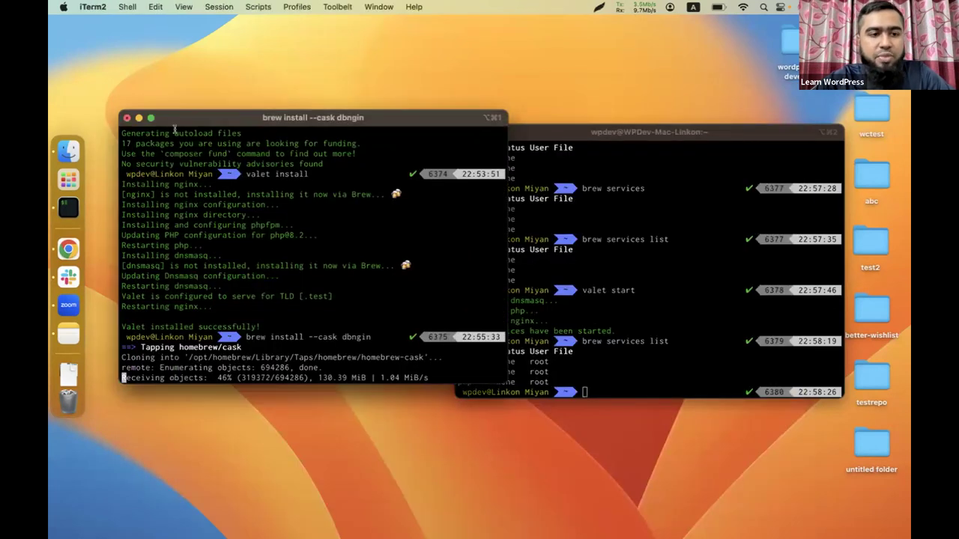
click(139, 118)
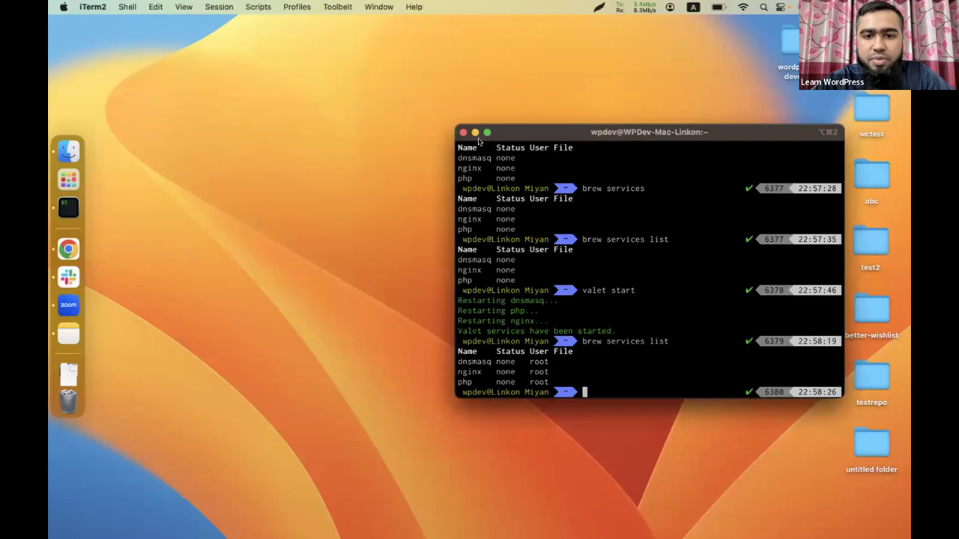
key(ctrl+alt+c)
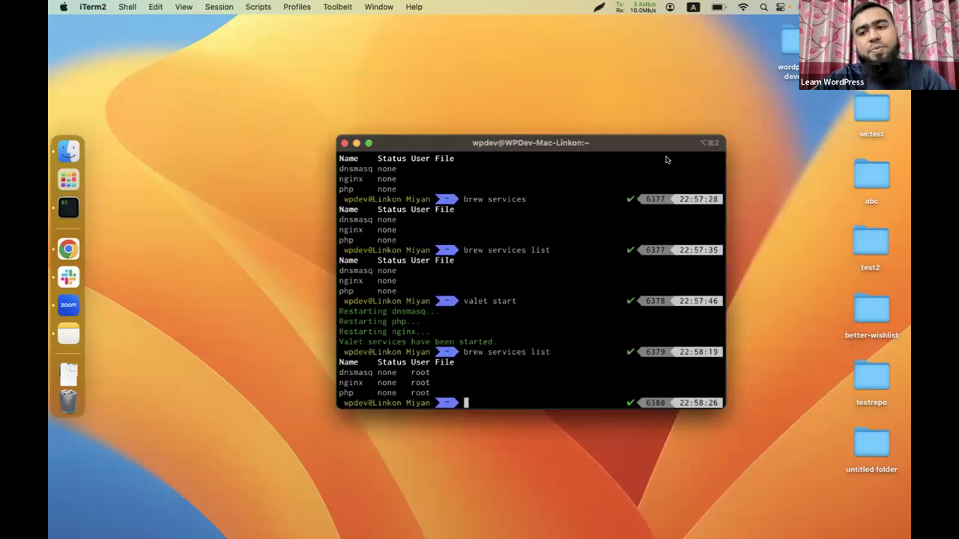
- Create a new Desktop folder named learn-wp and open it in Finder
right_click(299, 92)
click(311, 100)
text(le)
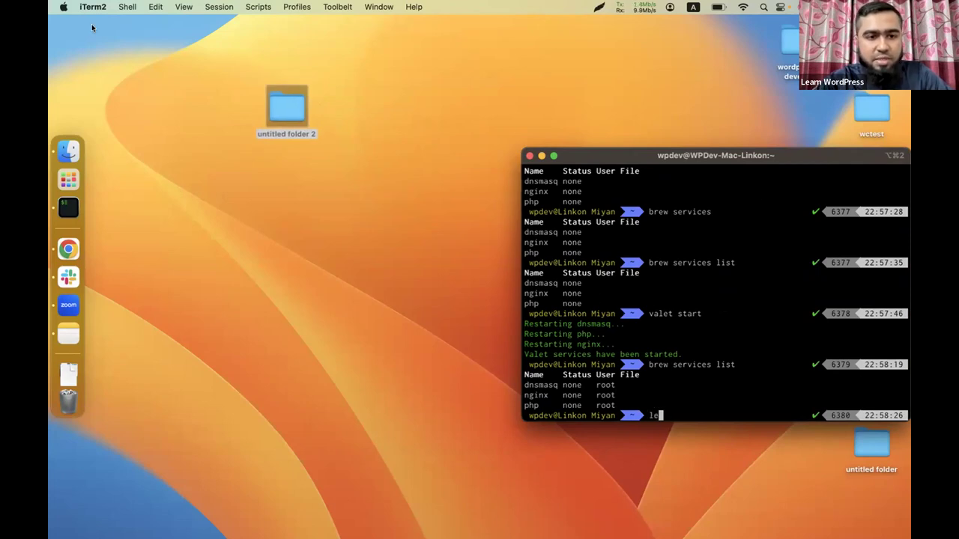
click(273, 133)
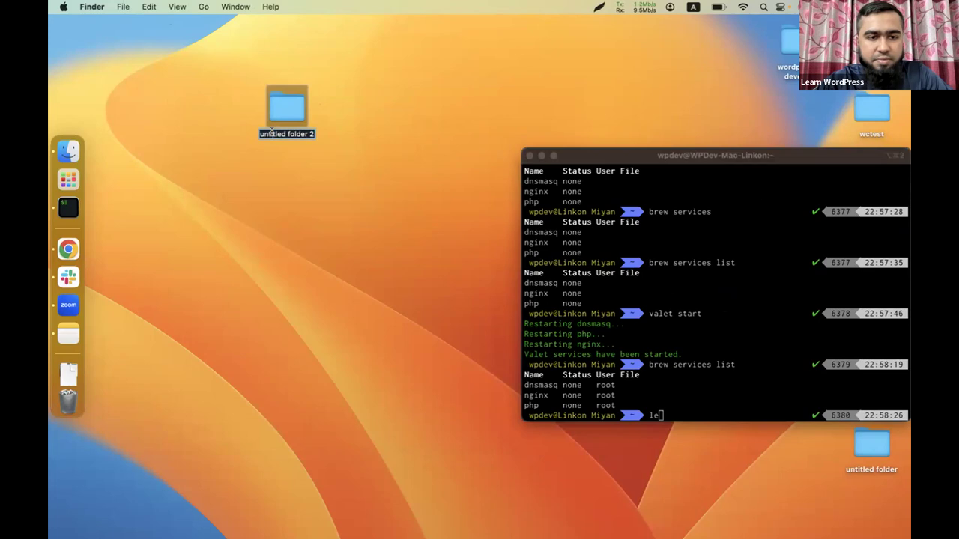
text(lear)
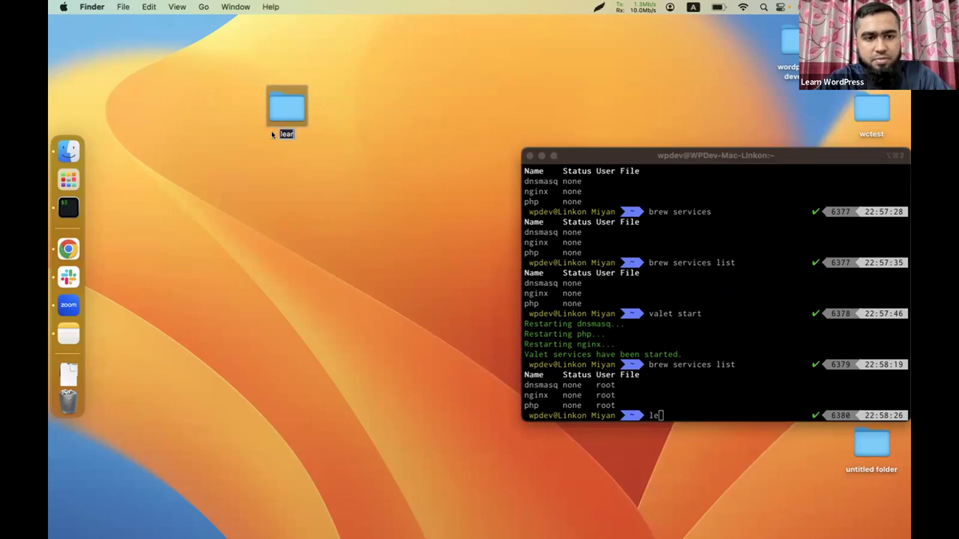
text(n-wp)
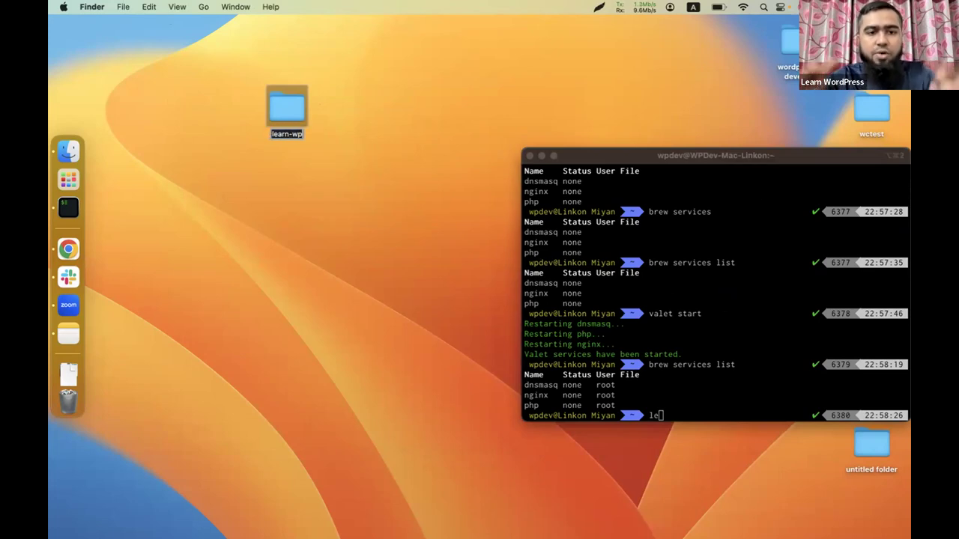
key(Return)
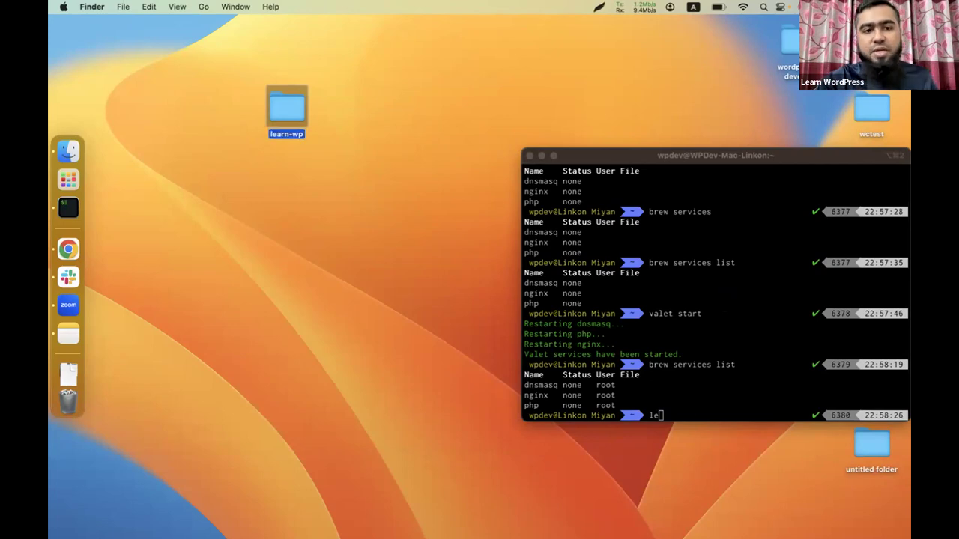
double_click(285, 110)
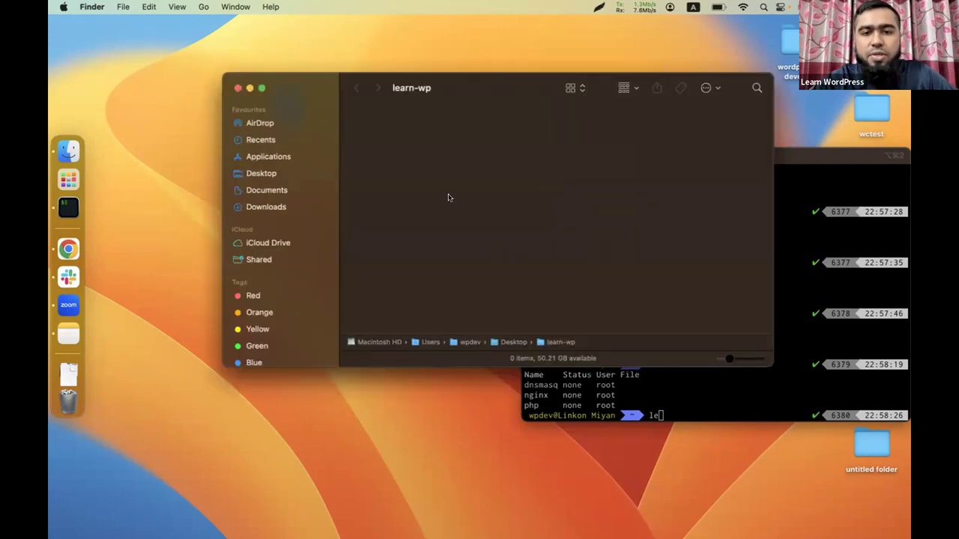
drag(377, 95, 282, 96)
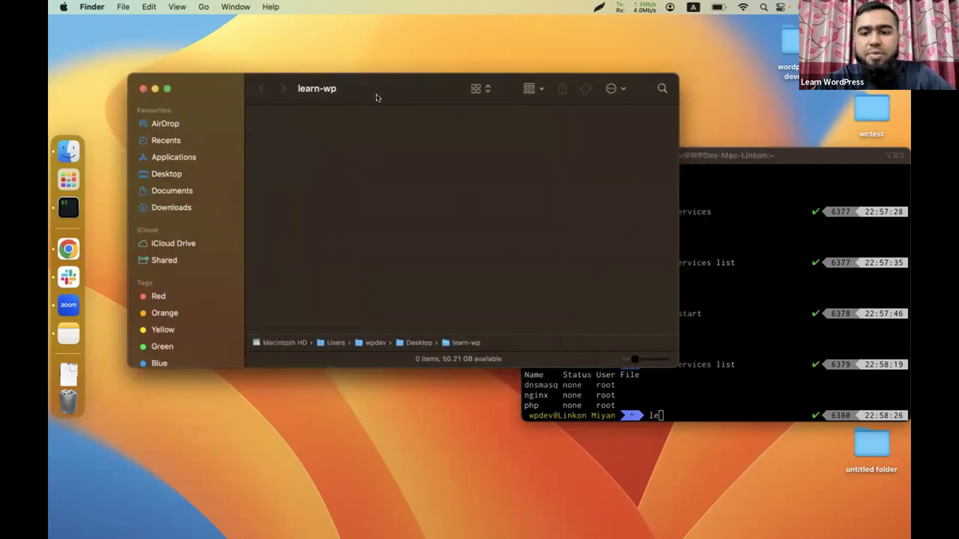
click(703, 278)
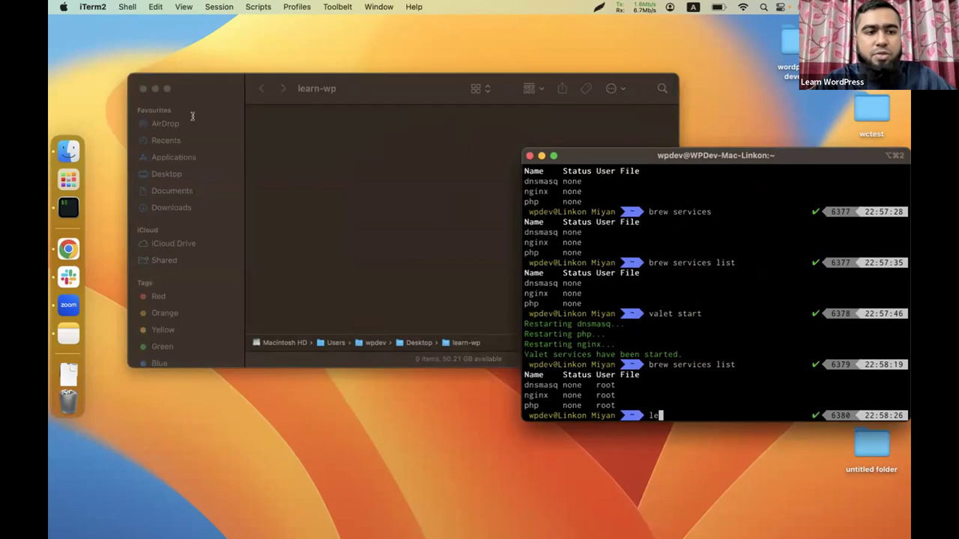
- Close the Finder window and cd into Desktop/learn-wp in the terminal
click(142, 89)
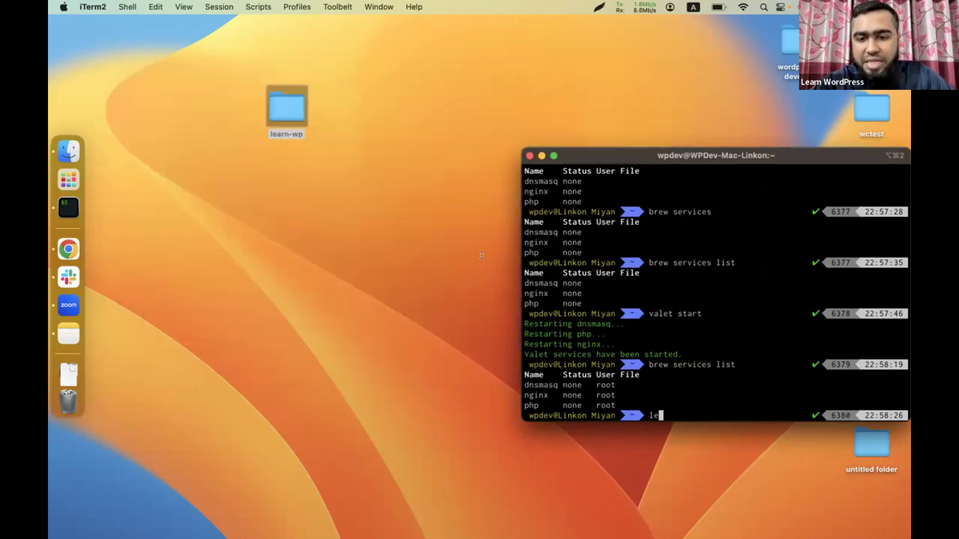
key(BackSpace)
key(BackSpace)
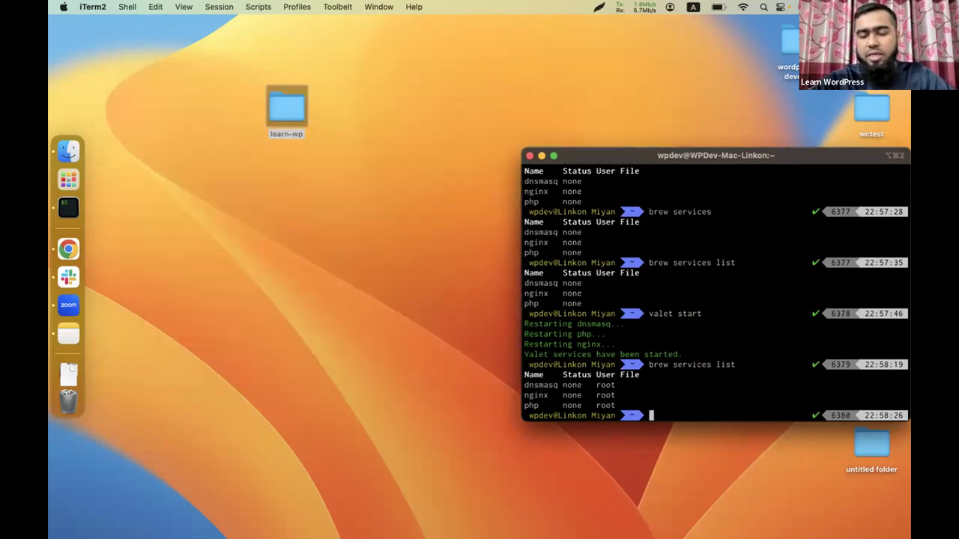
text(cd De)
key(Tab)
key(Return)
text(cd le)
key(Tab)
key(Return)
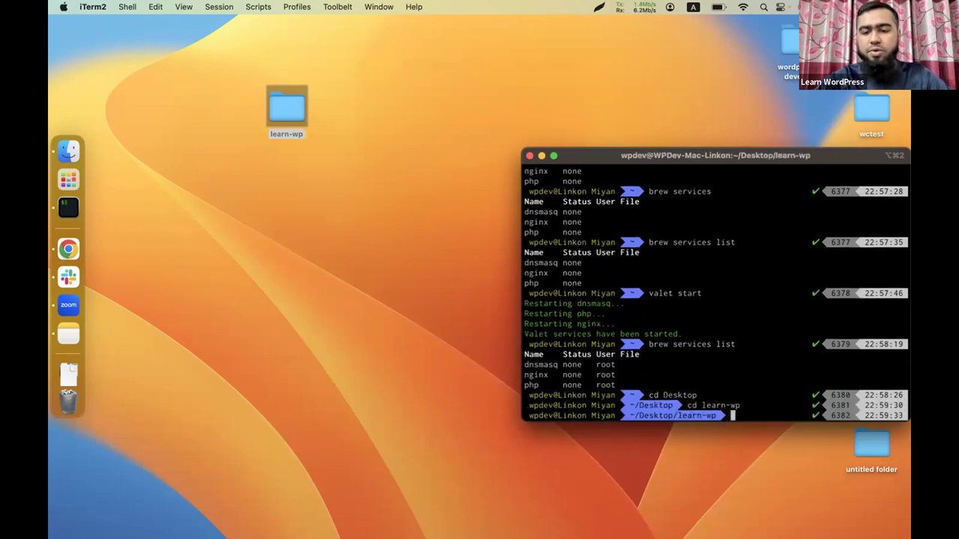
drag(704, 156, 544, 94)
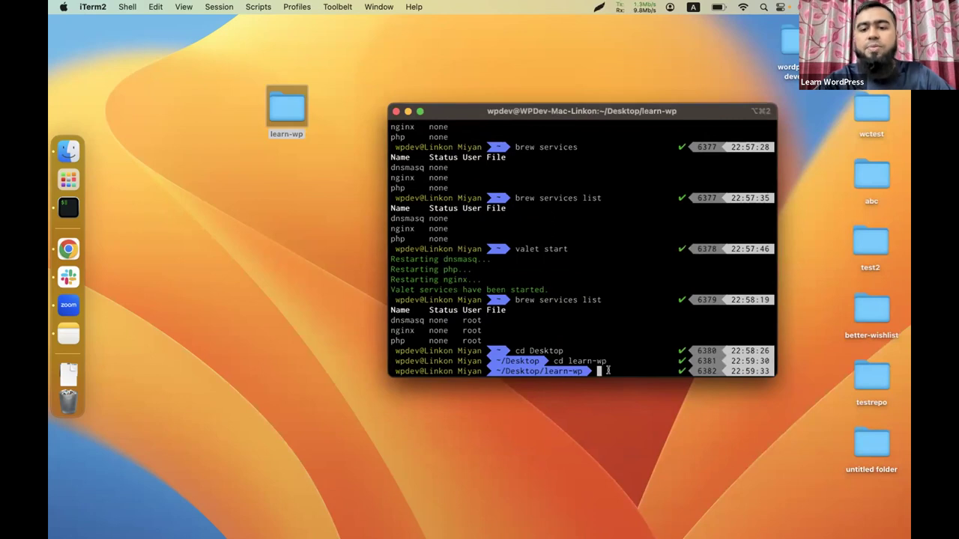
- Run valet link learn-wp to create the learn-wp symbolic link in Valet's Sites
text(valet link)
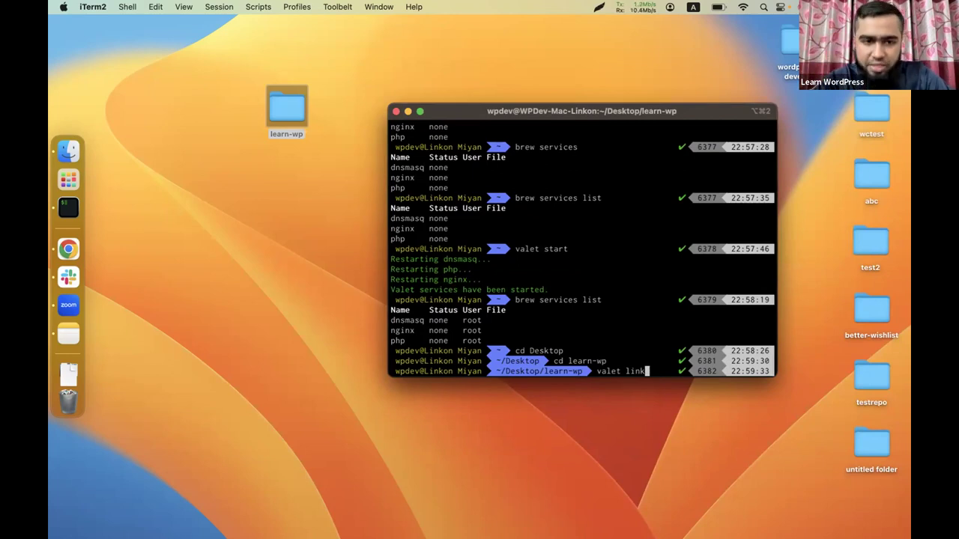
text(lear)
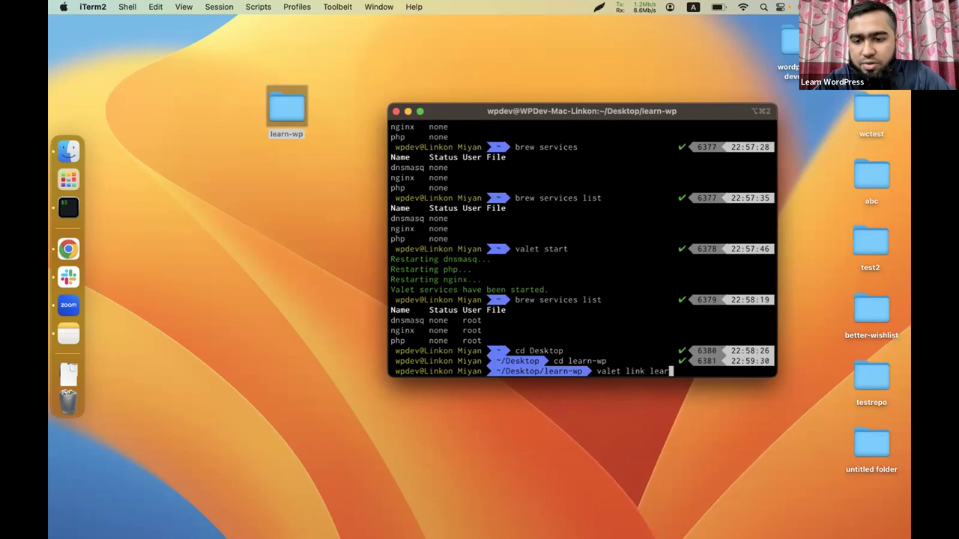
text(n-wp)
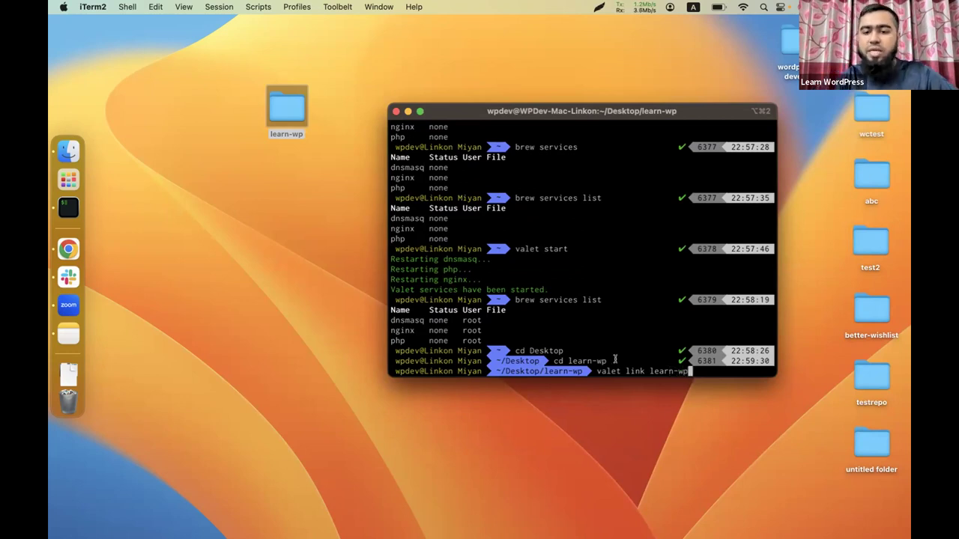
drag(774, 311, 872, 300)
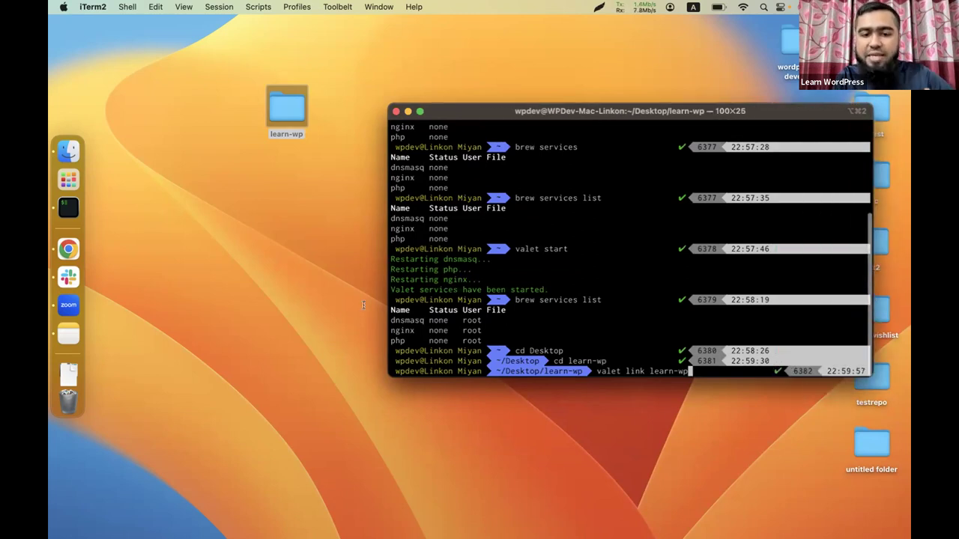
drag(386, 297, 267, 297)
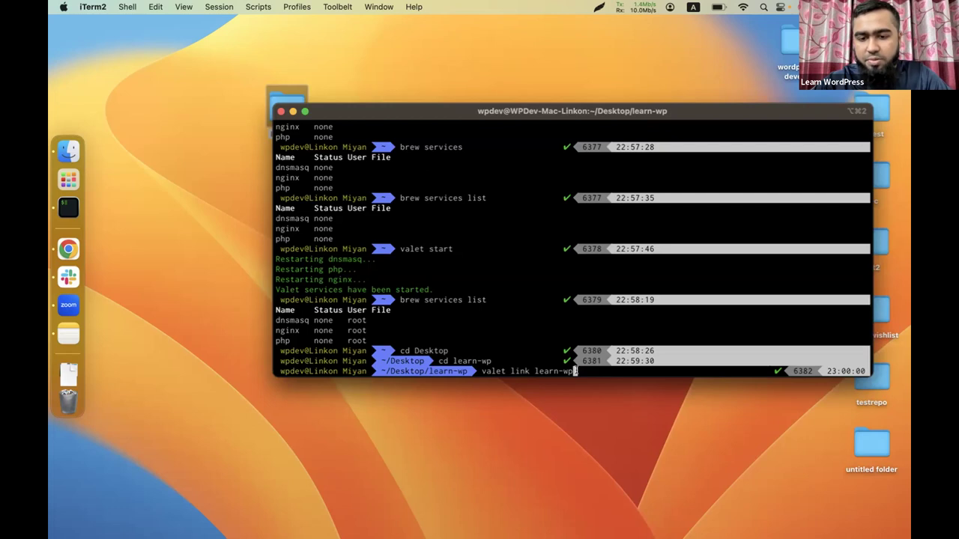
key(Return)
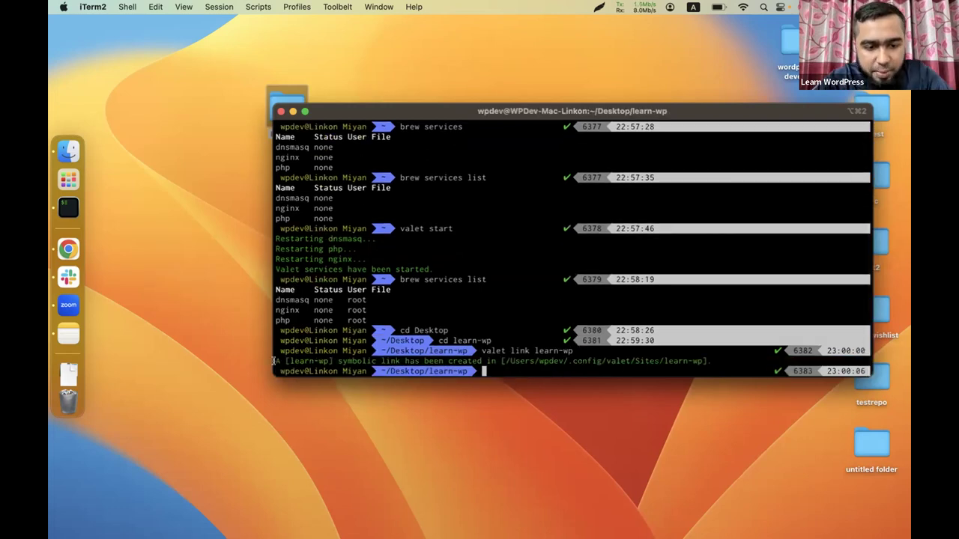
drag(286, 361, 332, 361)
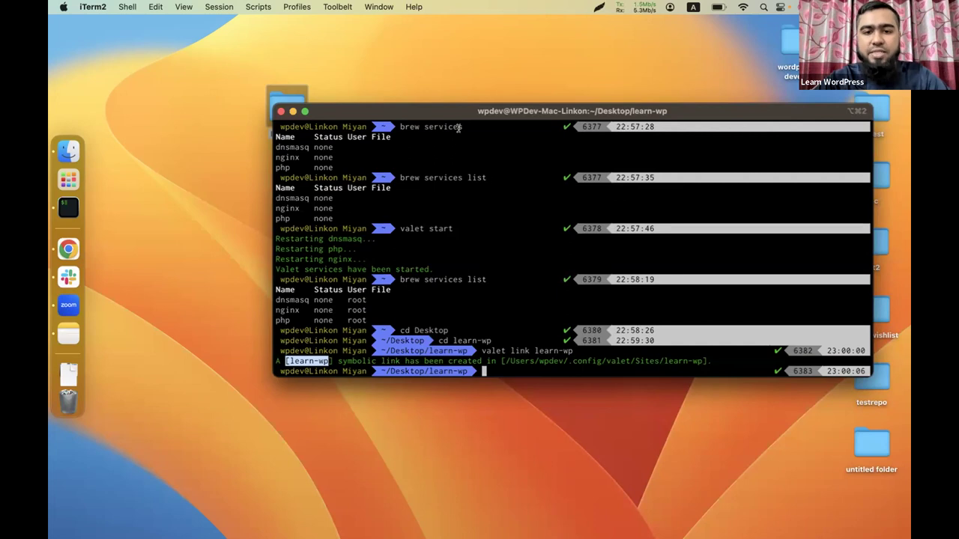
drag(447, 115, 509, 163)
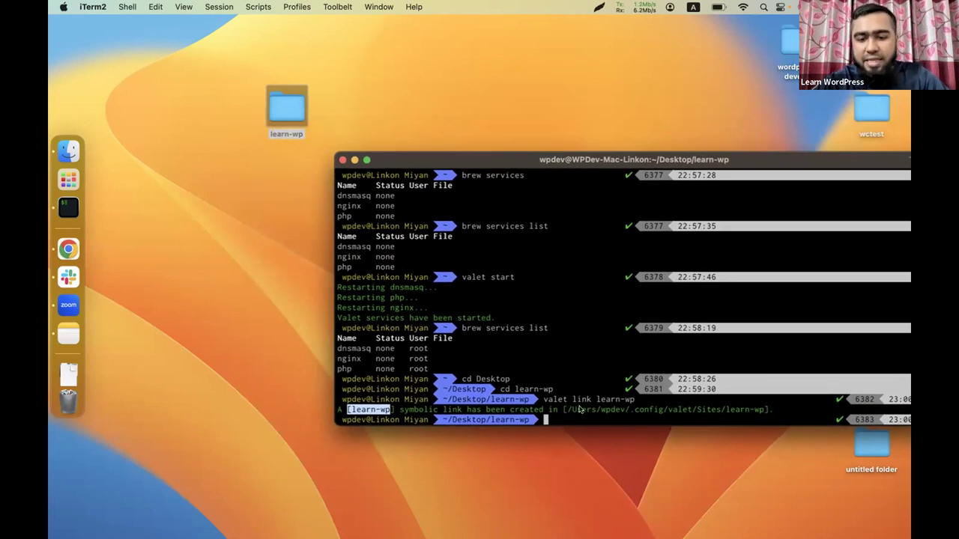
click(365, 409)
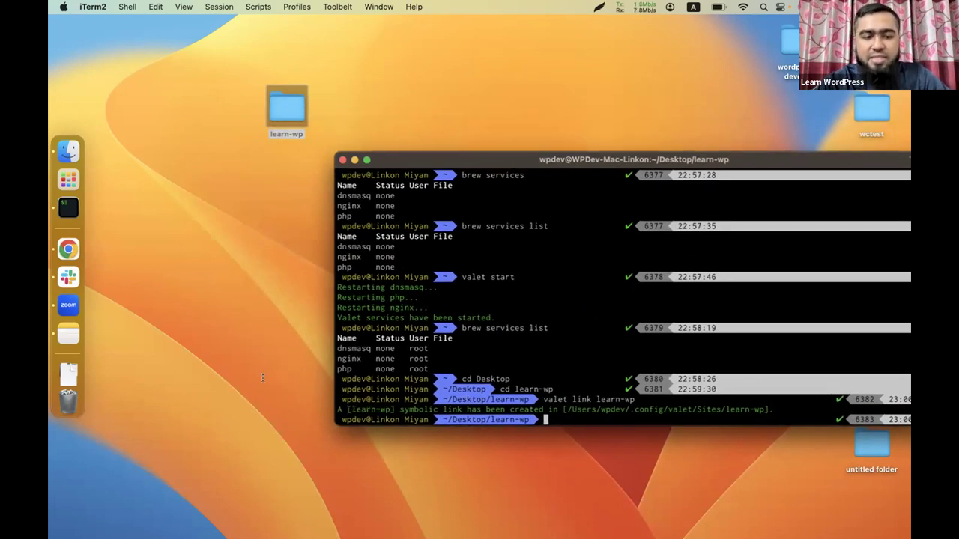
- Load learn-wp.test in a new Chrome tab, getting Valet's 404, then reopen the learn-wp folder
click(68, 249)
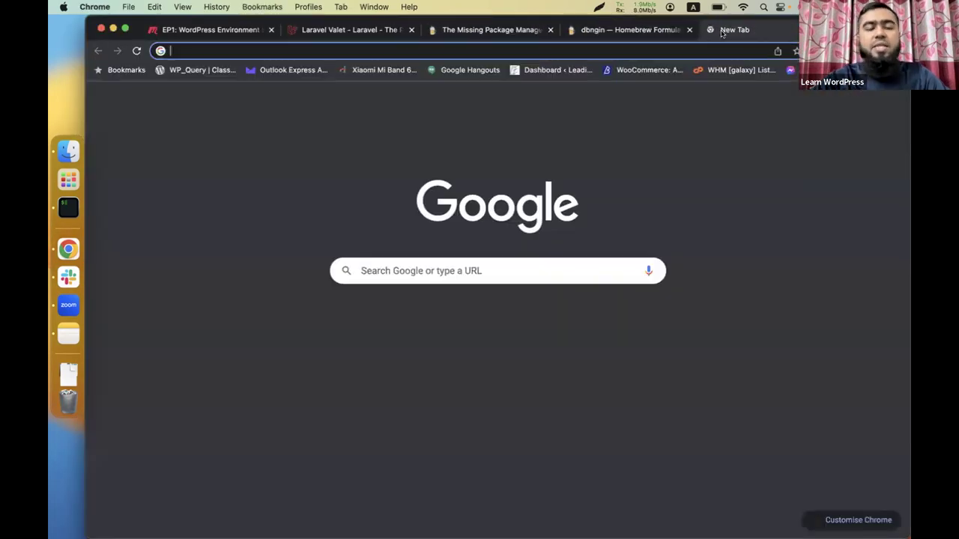
click(725, 31)
text(learn)
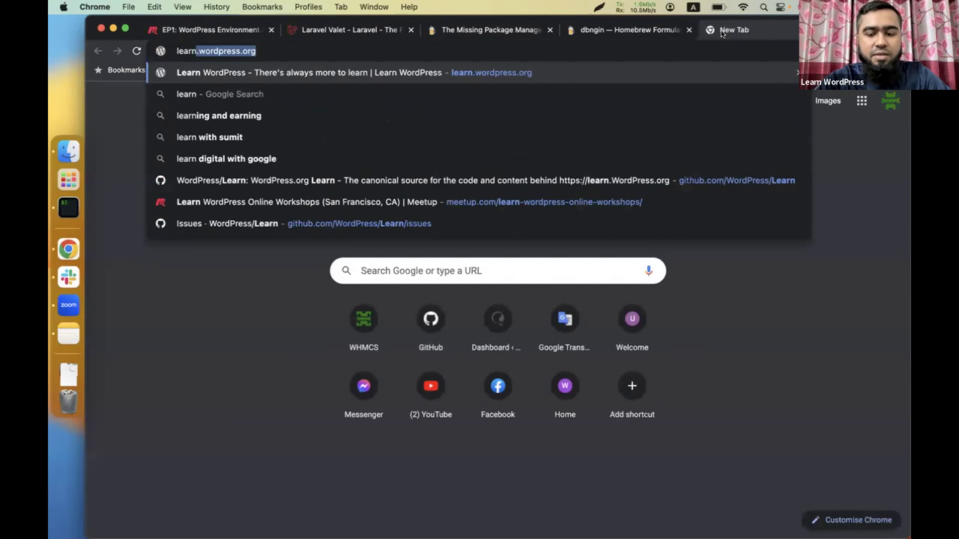
text(-wp.test)
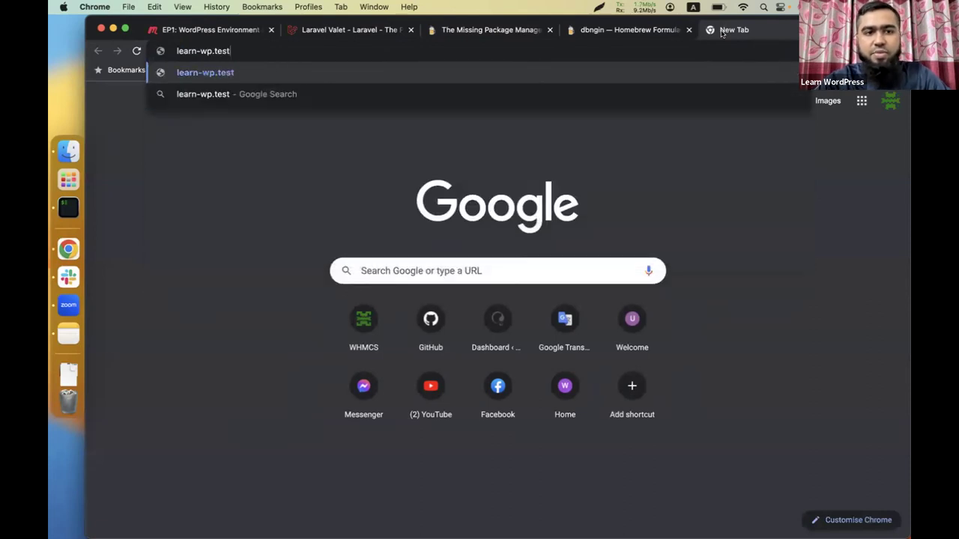
key(Return)
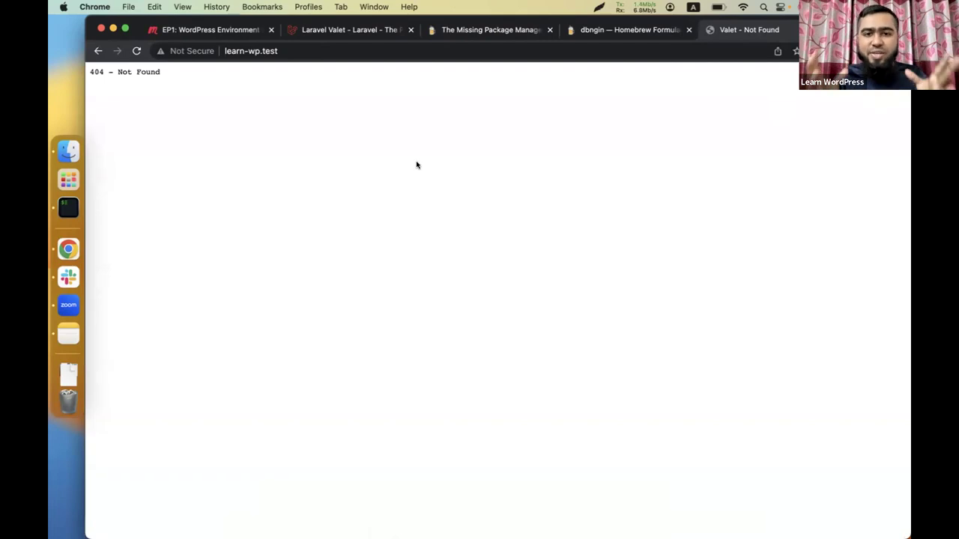
click(113, 29)
double_click(283, 108)
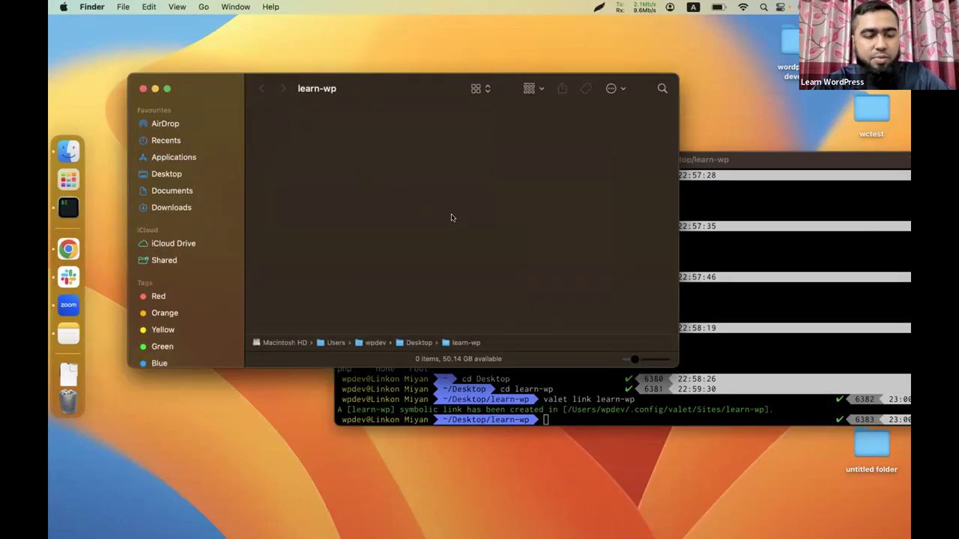
- Create an empty index.php in the learn-wp folder with touch index.php
right_click(452, 217)
click(597, 375)
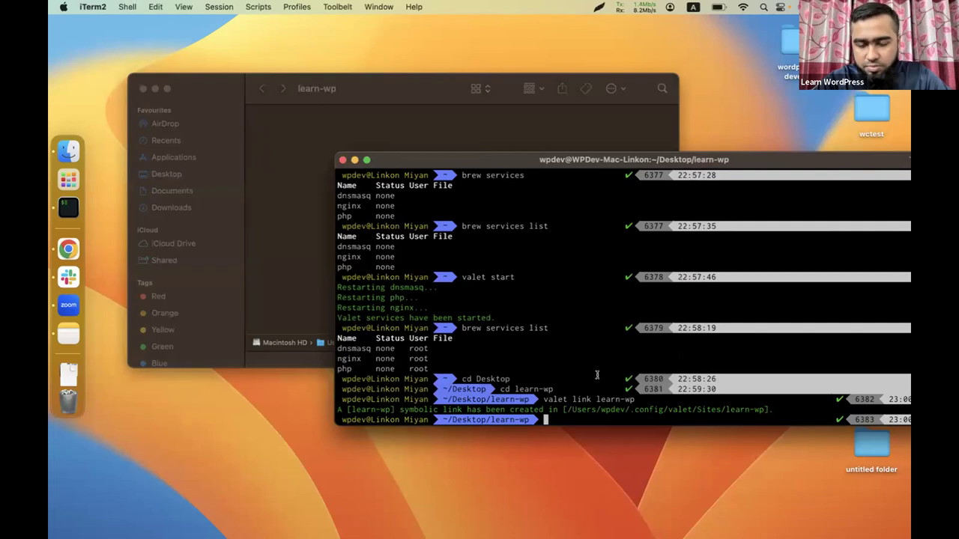
text(touch )
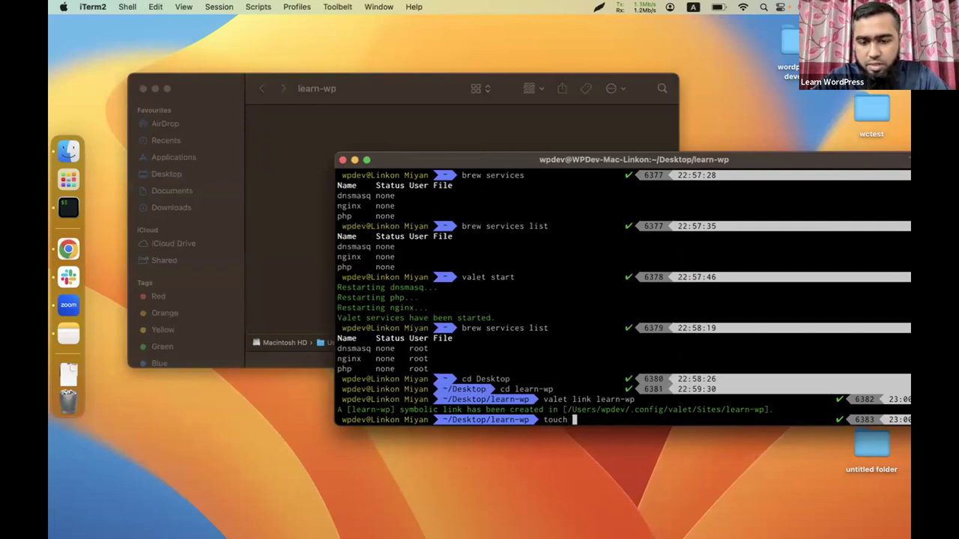
text(index.)
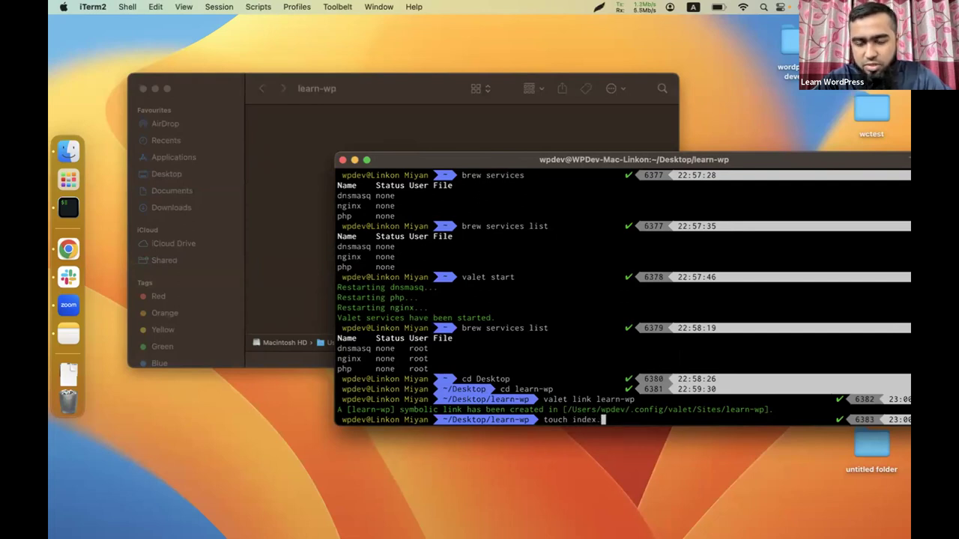
text(php)
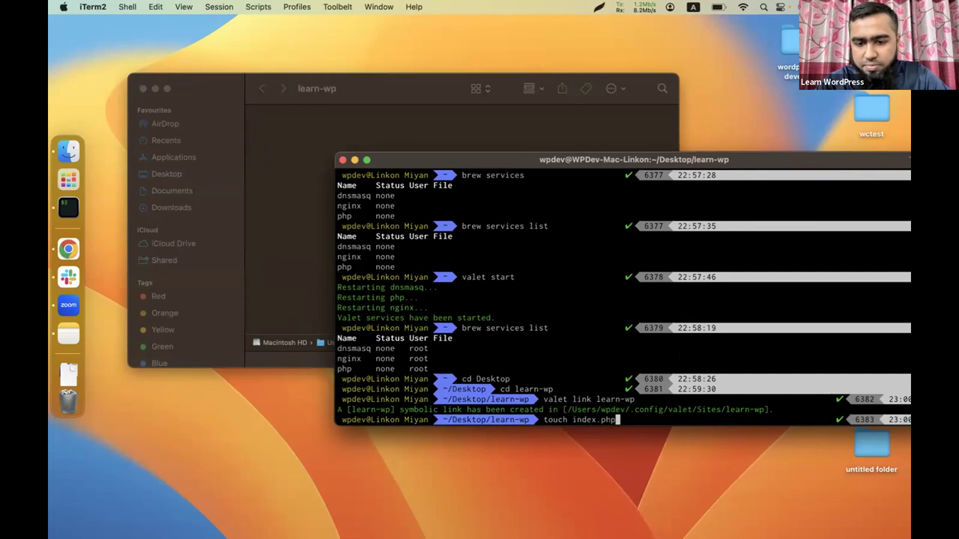
key(Return)
click(281, 149)
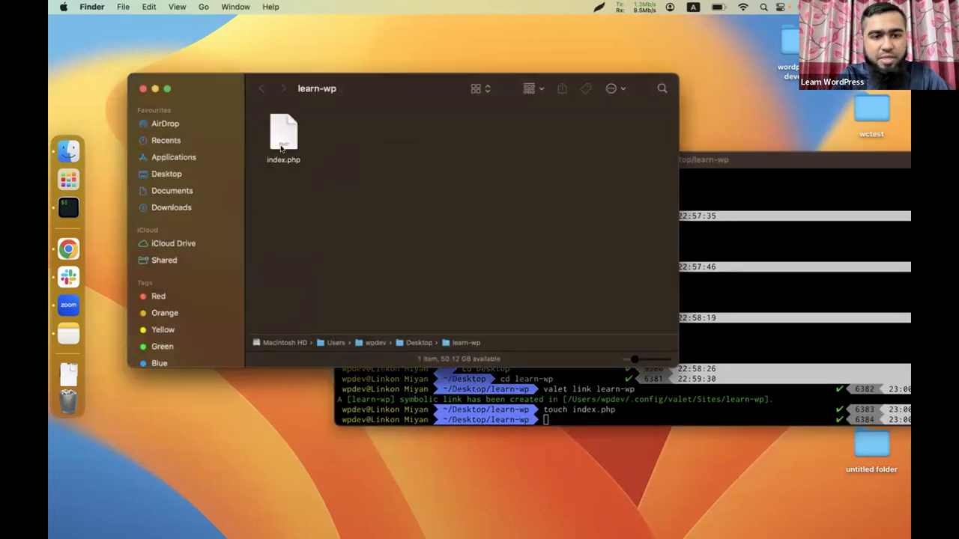
- Open index.php from Finder with PhpStorm via Open With
click(282, 147)
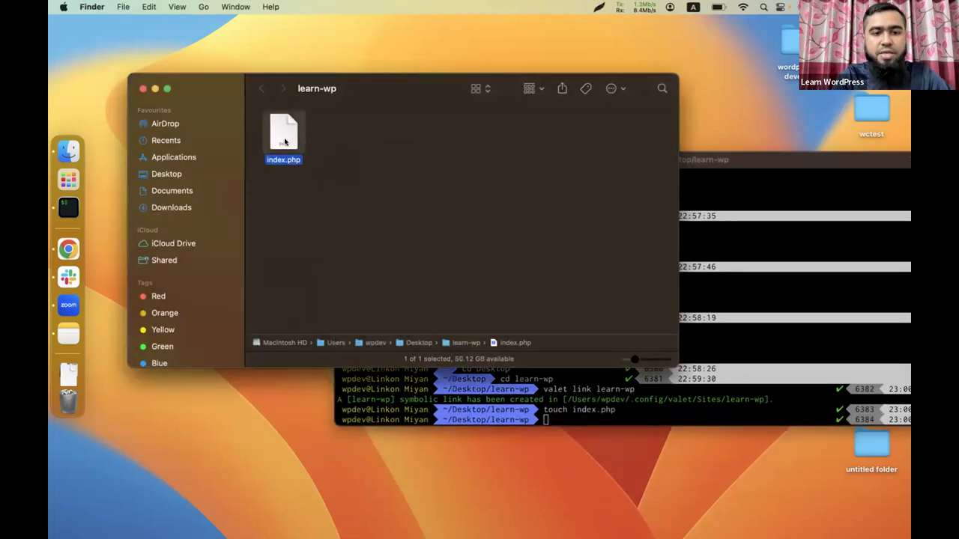
right_click(284, 142)
mouse_move(352, 160)
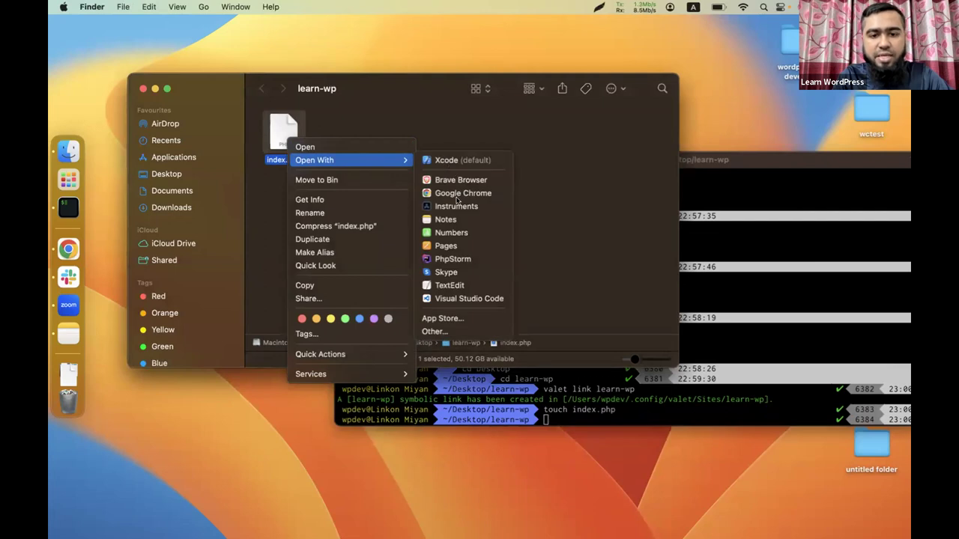
click(459, 260)
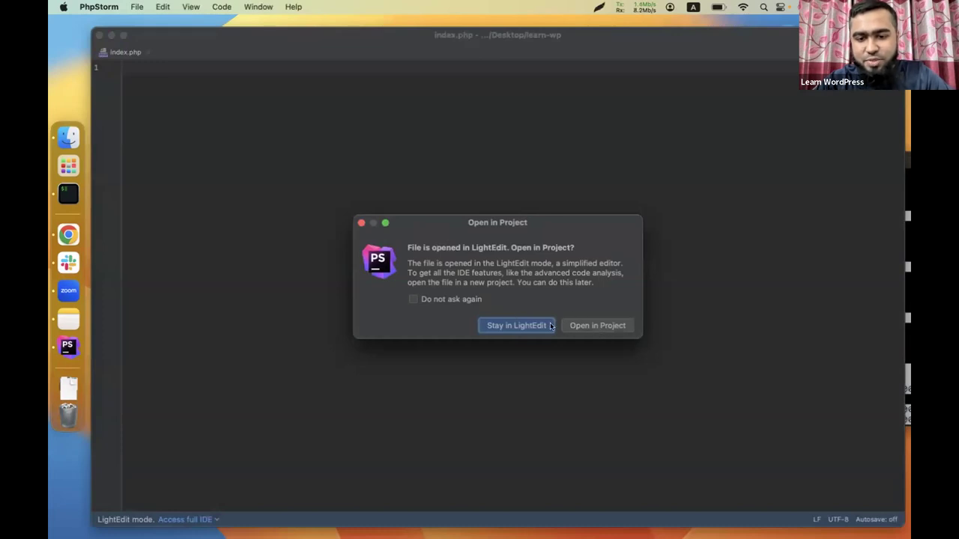
- In LightEdit mode, write <?php and echo "Hellow World"; in index.php and save
click(524, 326)
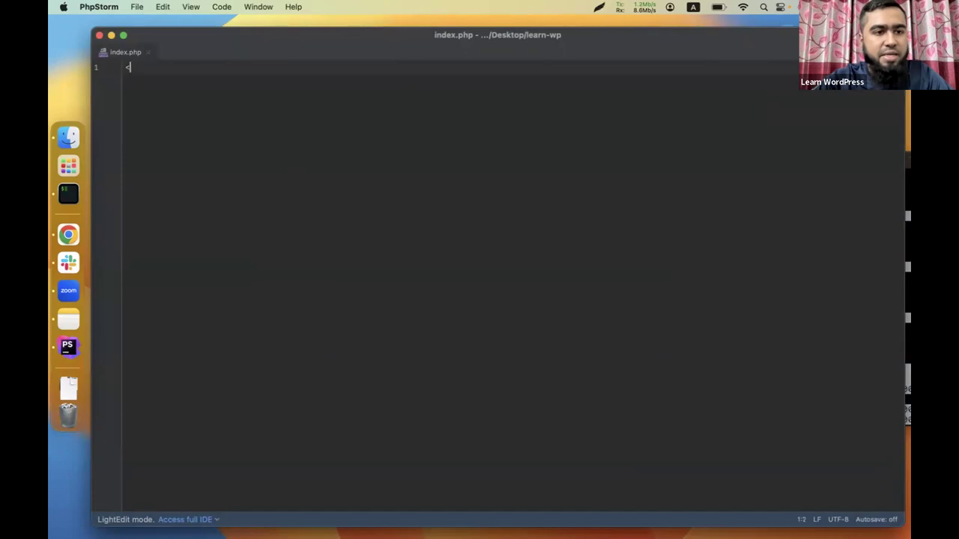
text(<?phph)
key(BackSpace)
key(Return)
text(echo ')
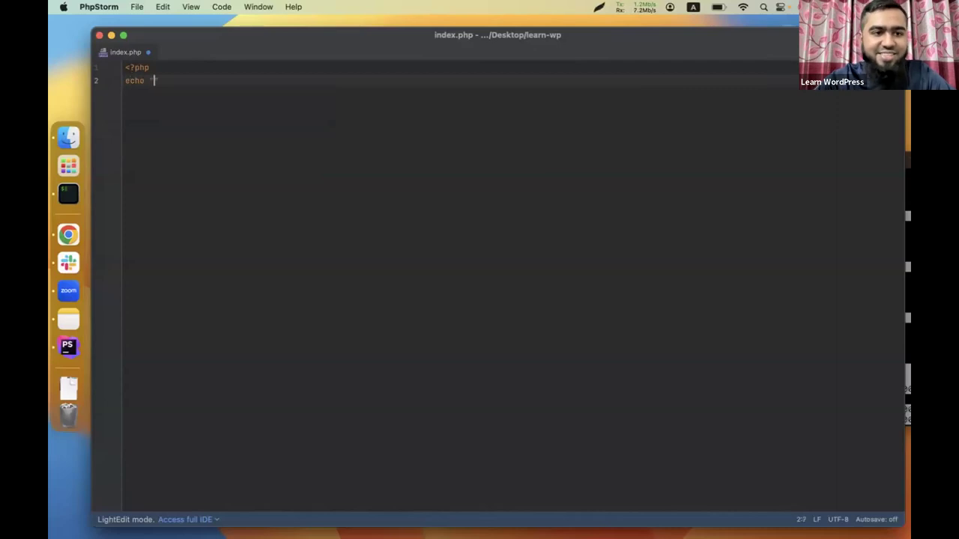
text(Hellow Wo)
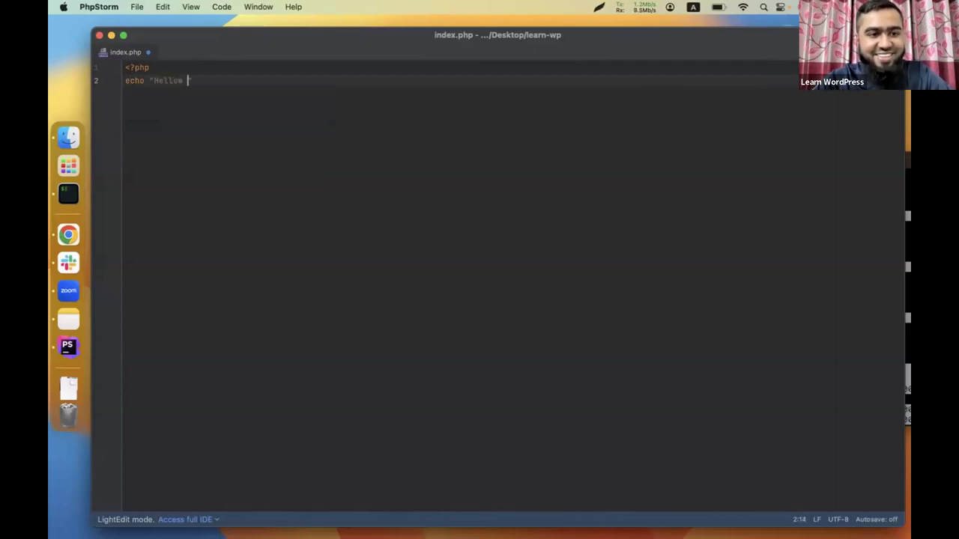
text(rld")
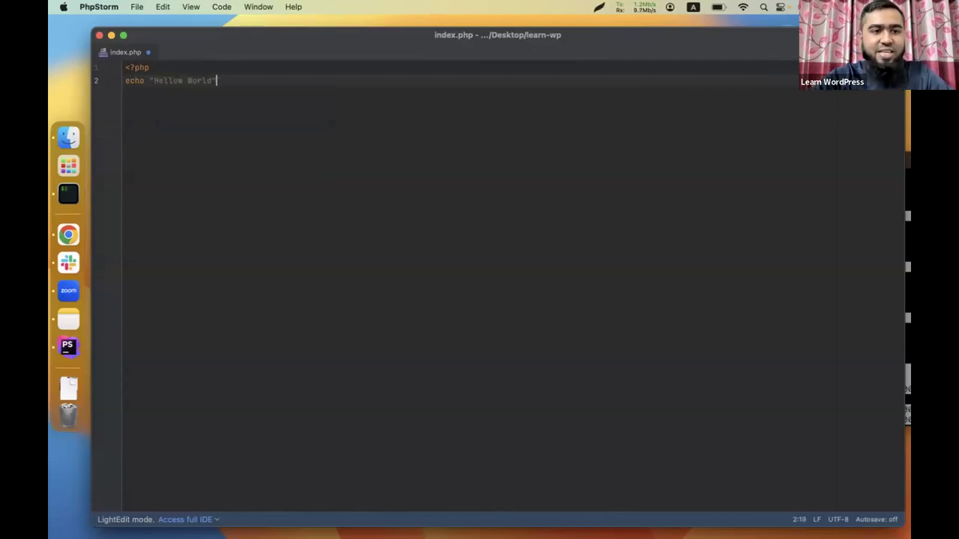
text(;)
key(super+s)
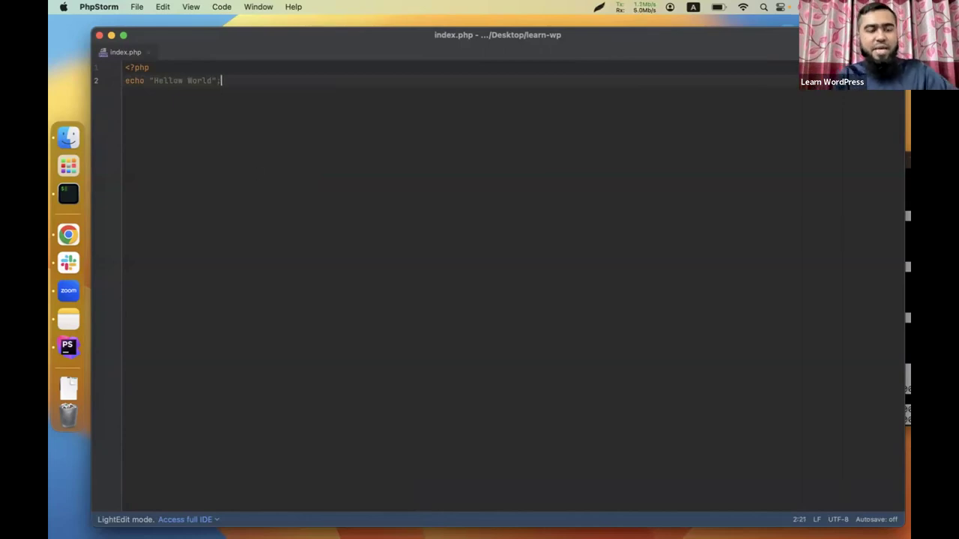
click(111, 35)
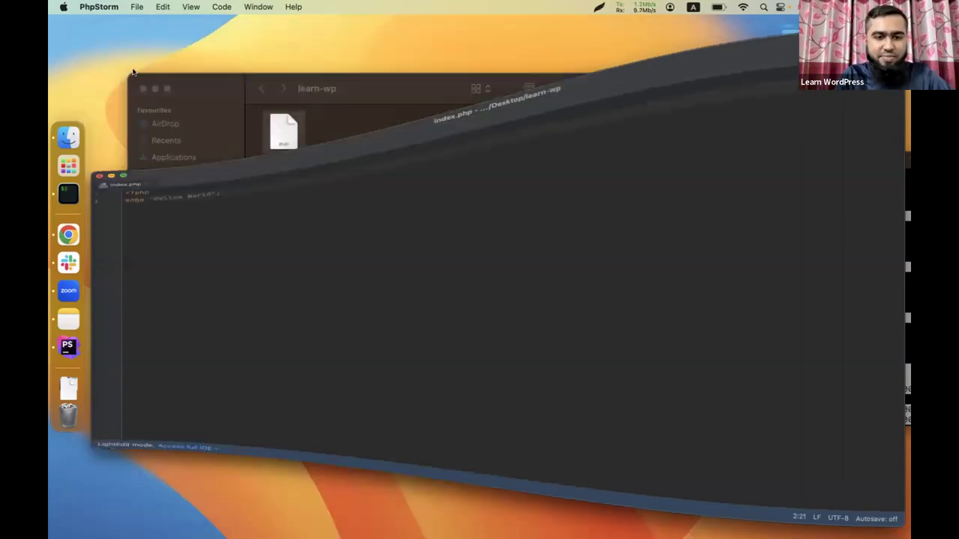
- Reload learn-wp.test in Chrome, grant php-fpm Desktop access, and see Hellow World appear
click(87, 224)
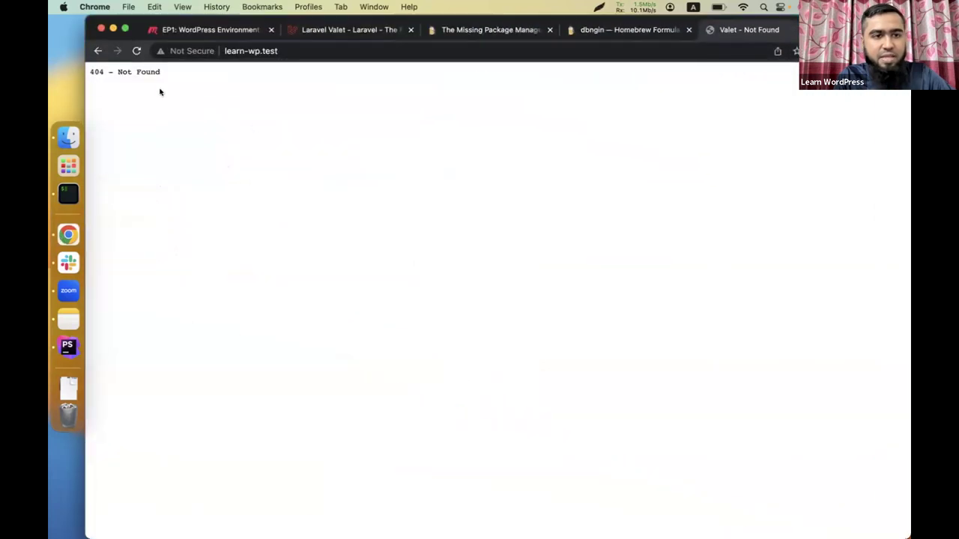
click(135, 50)
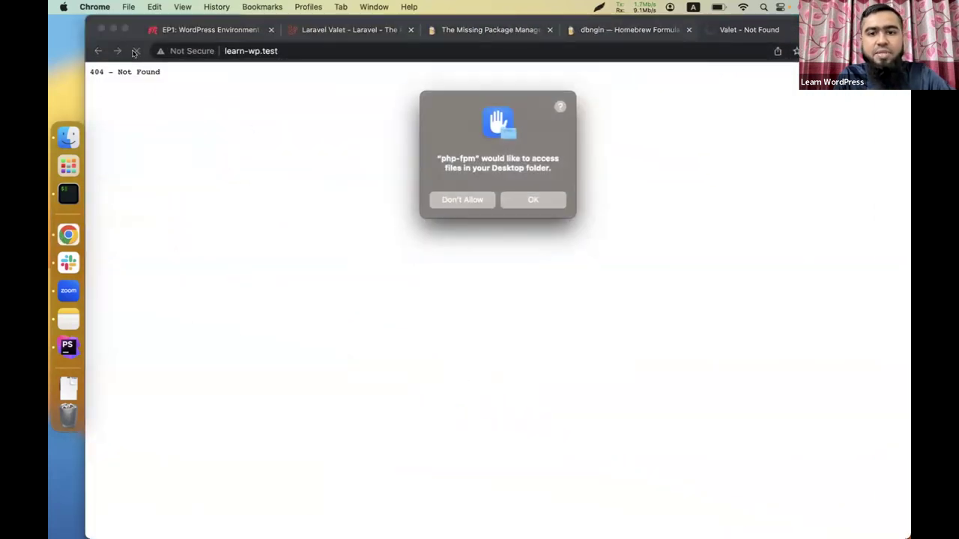
click(526, 199)
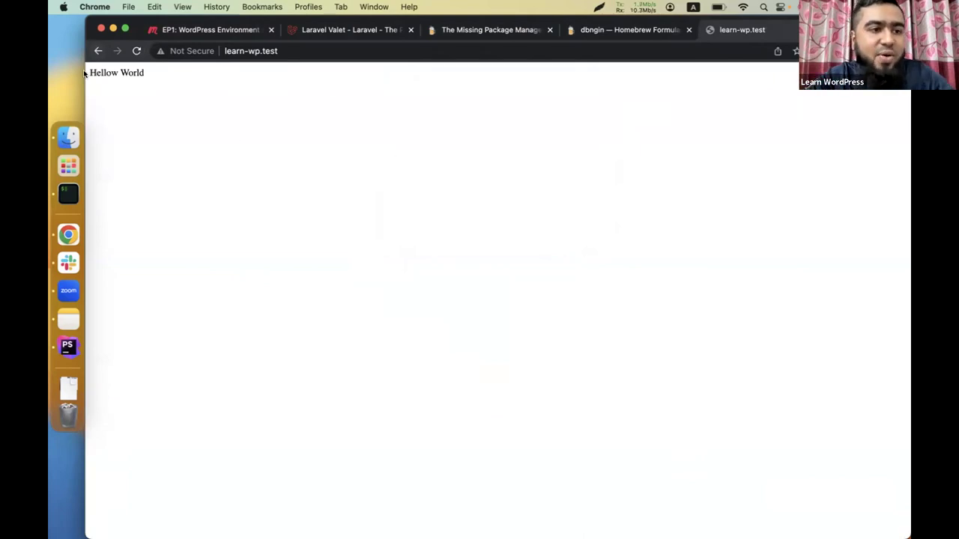
drag(87, 73, 158, 75)
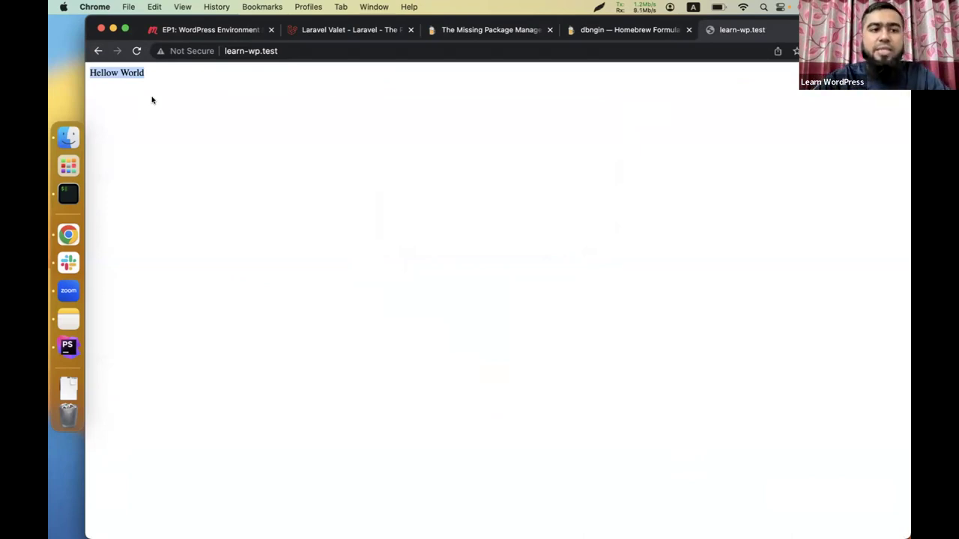
- Rename index.php to index-1.php in Finder and reload learn-wp.test to get a 404
click(69, 137)
click(275, 158)
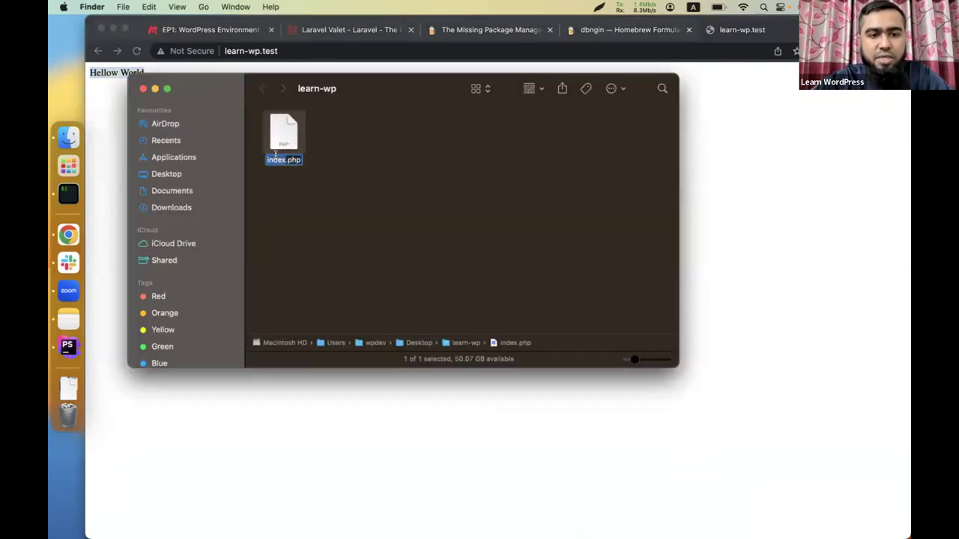
click(286, 159)
text(-1)
click(327, 188)
click(111, 102)
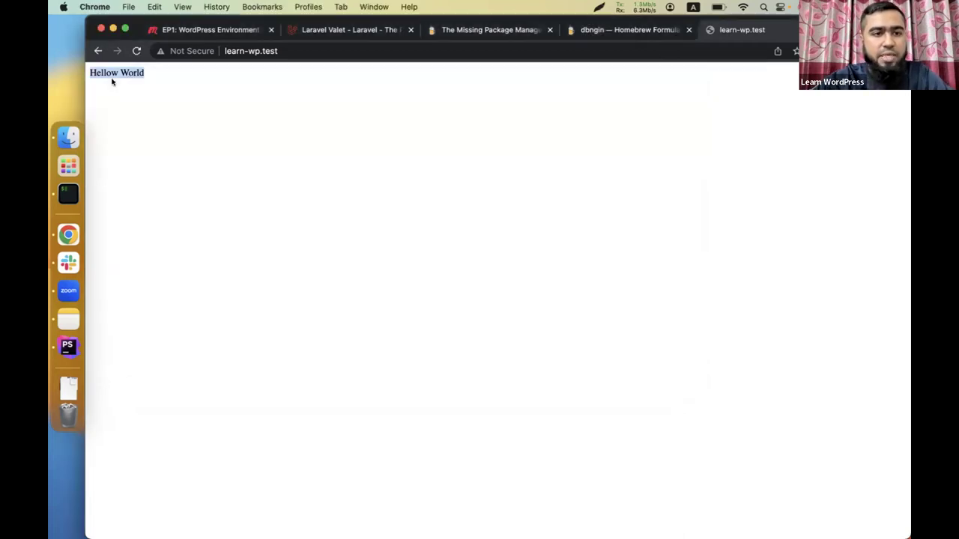
click(137, 50)
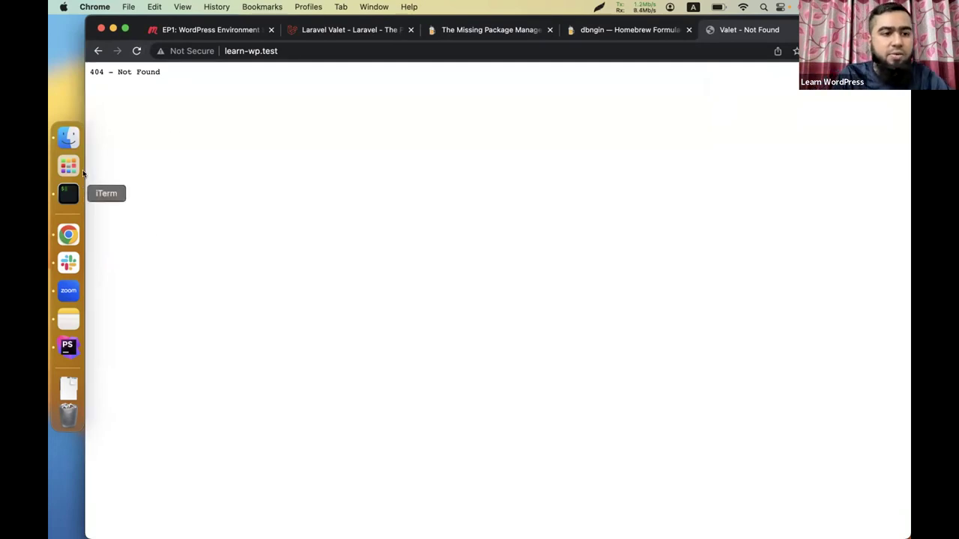
- Rename index-1.php back to index.php and reload learn-wp.test to show Hellow World again
click(66, 140)
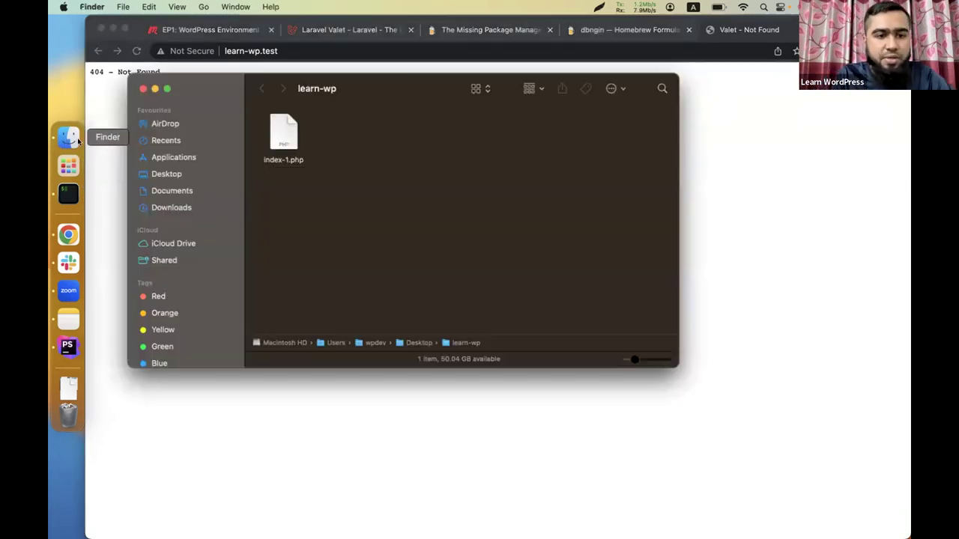
click(276, 159)
key(Return)
text(index)
key(Return)
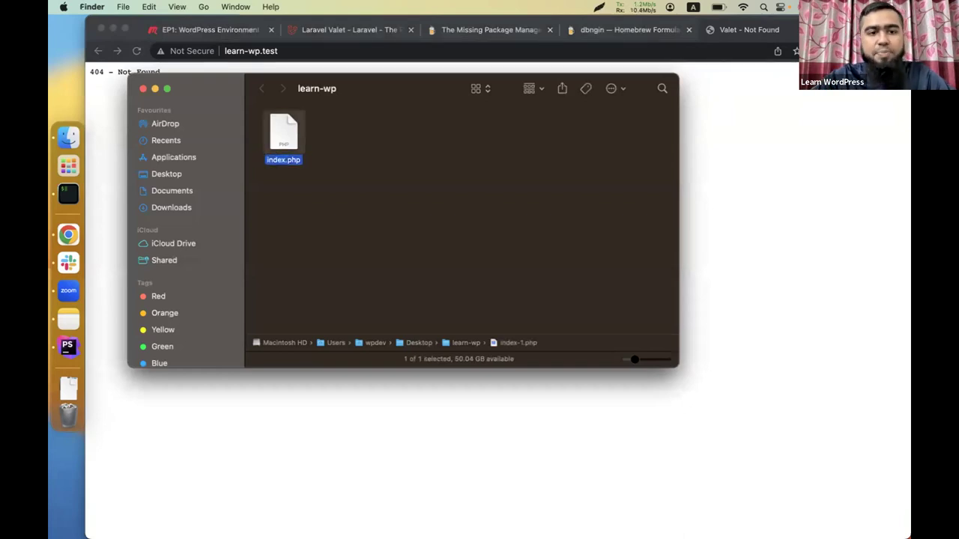
click(138, 52)
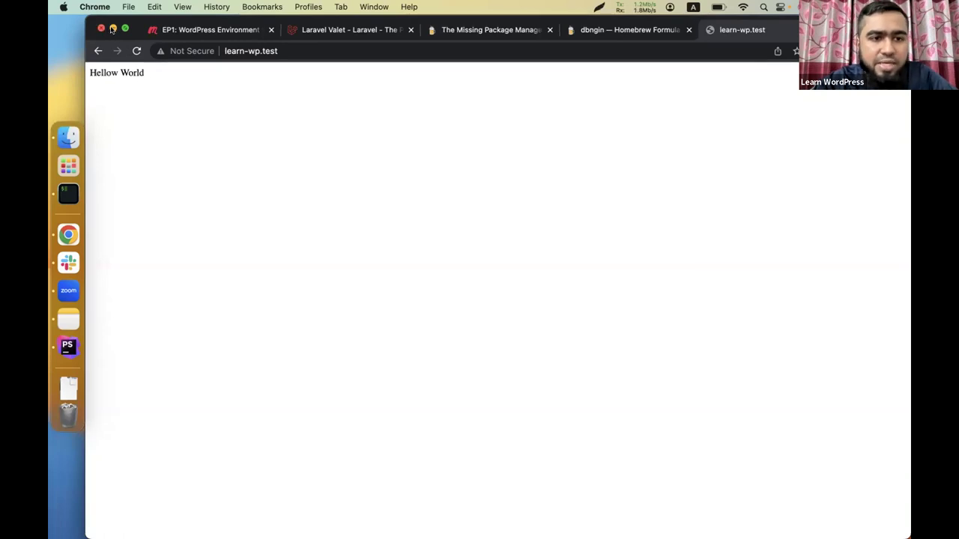
click(111, 28)
click(341, 122)
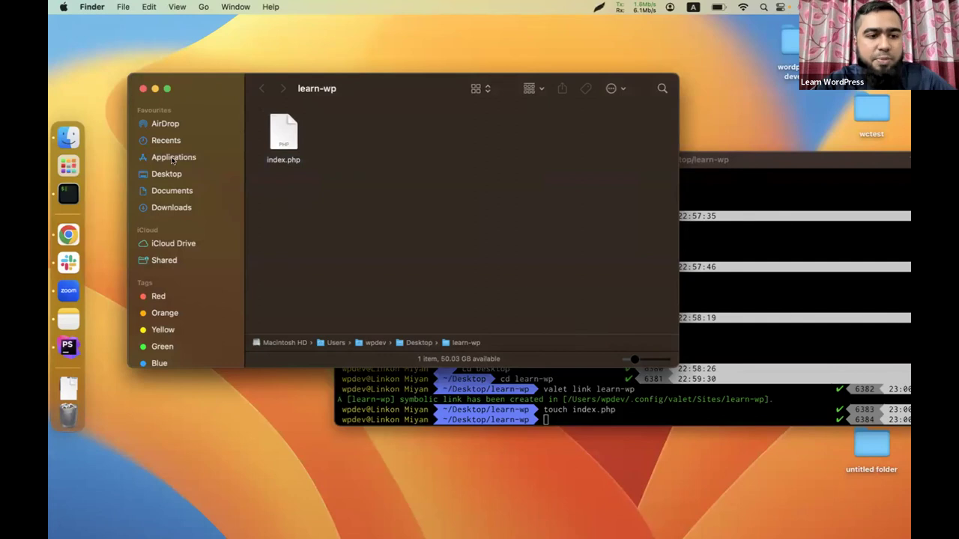
- Create a new folder named learn-valet inside Documents
click(171, 194)
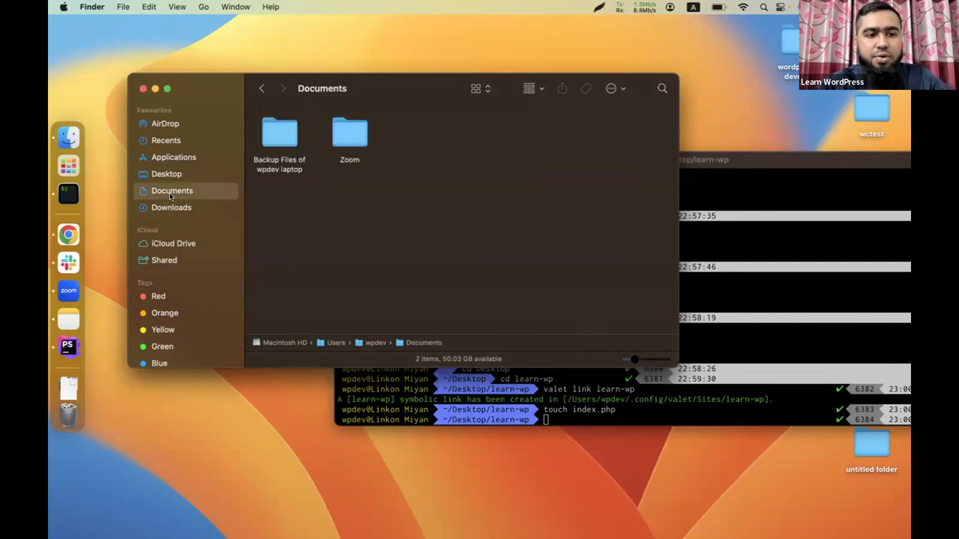
right_click(431, 220)
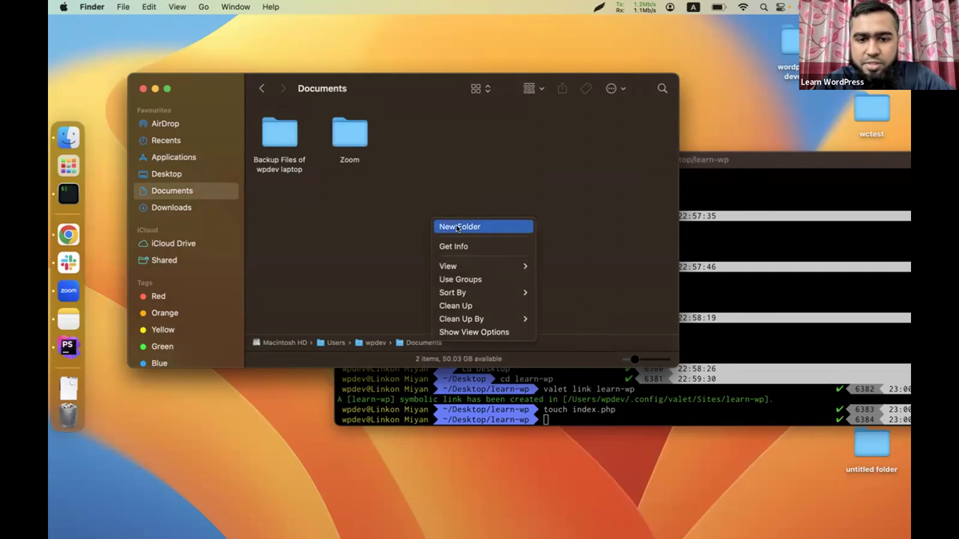
click(458, 228)
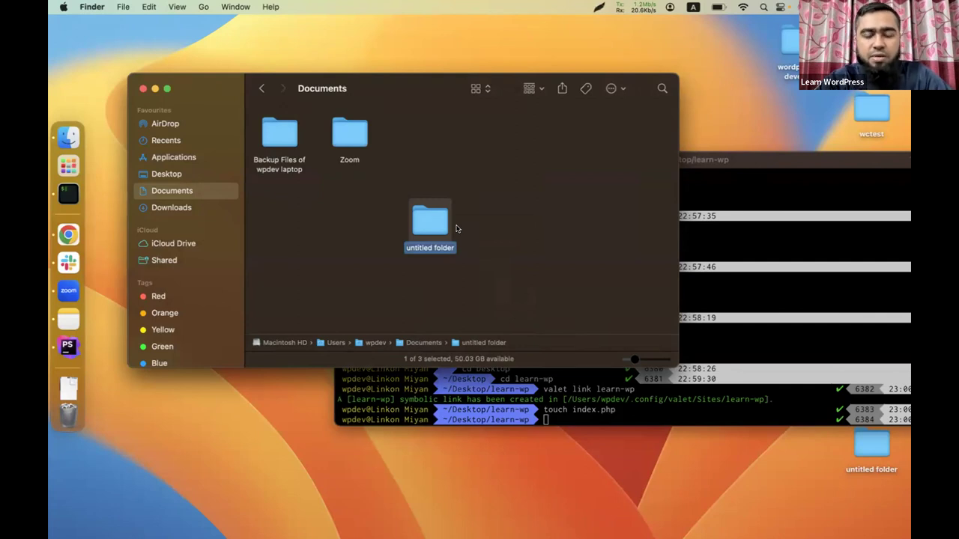
text(valet)
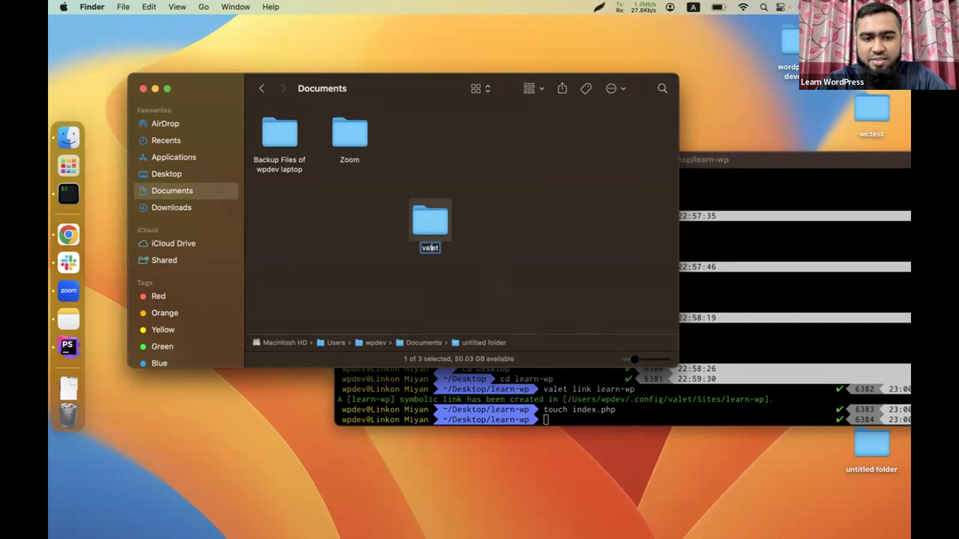
text(learn-)
key(Return)
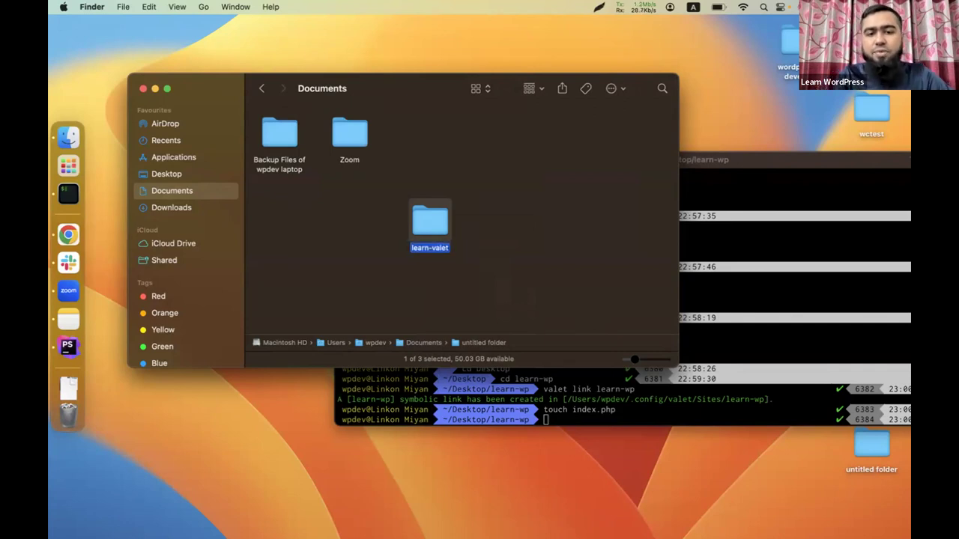
right_click(438, 226)
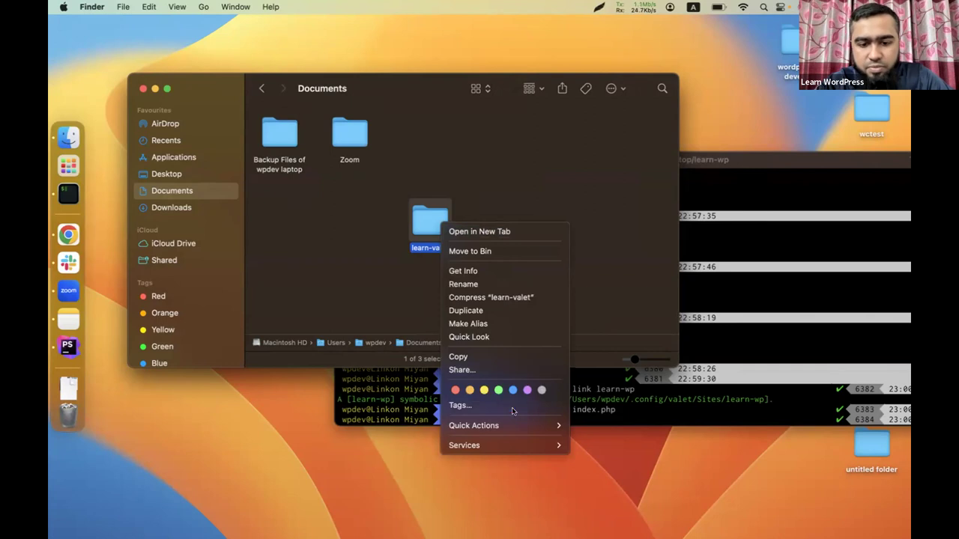
- Open a New iTerm2 Tab Here on the learn-valet folder through Services
mouse_move(547, 445)
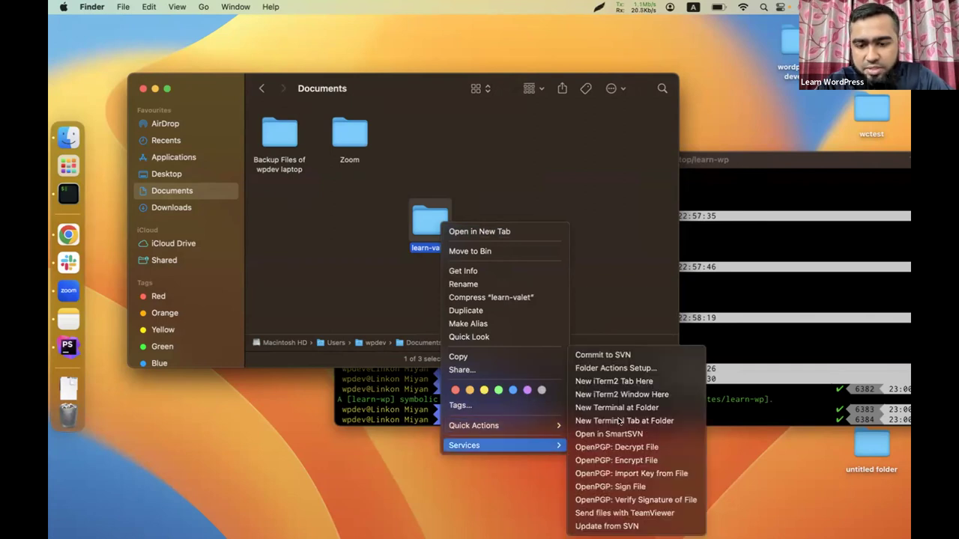
click(657, 382)
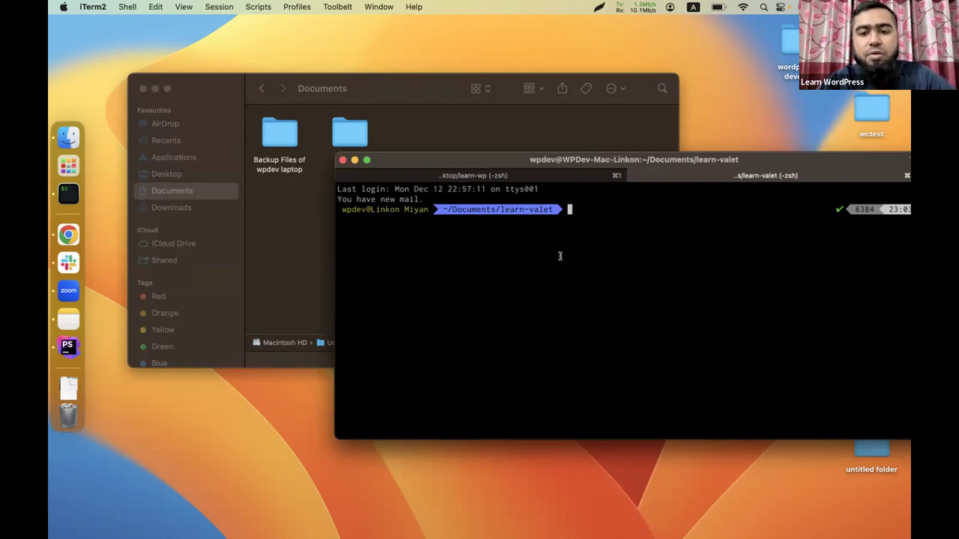
- Run 'valet link' to register learn-valet as a Valet site
text(valet link)
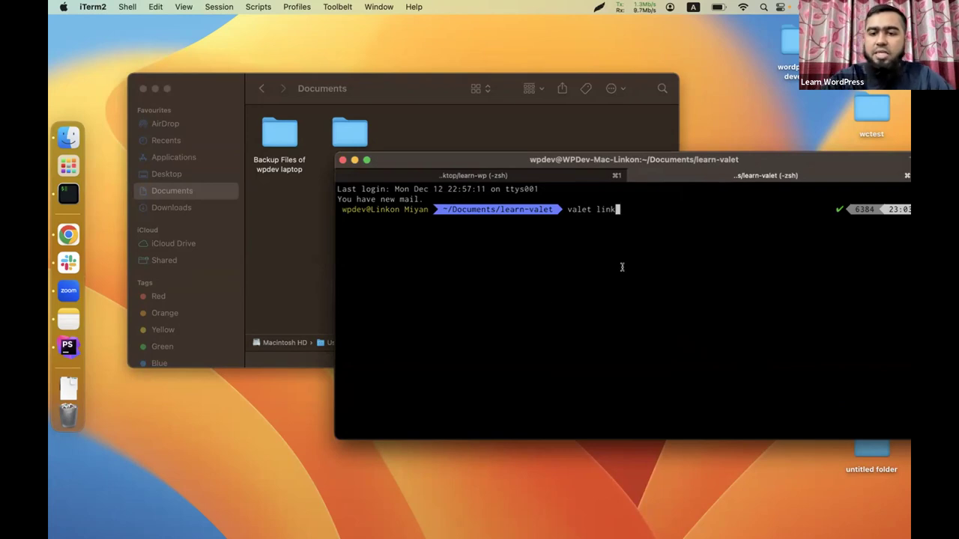
key(Return)
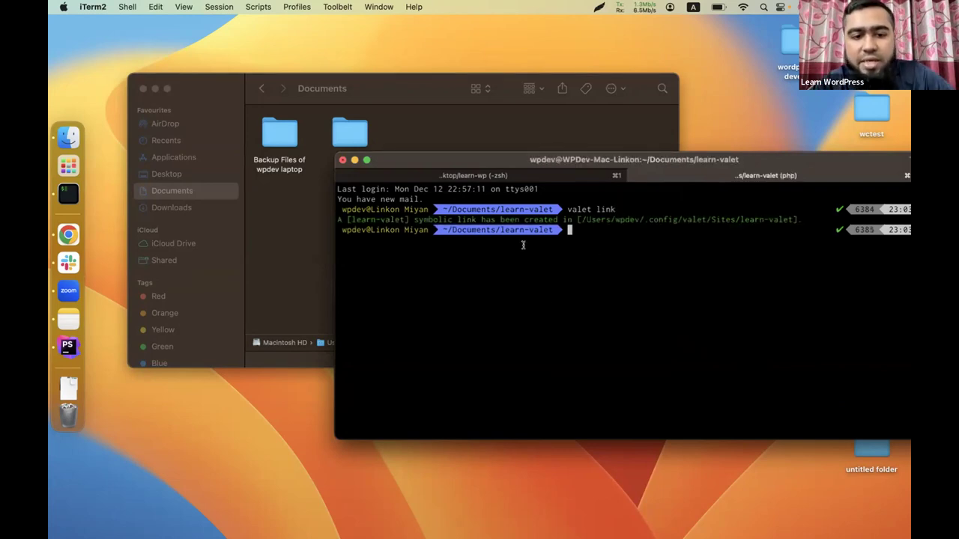
drag(350, 219, 405, 219)
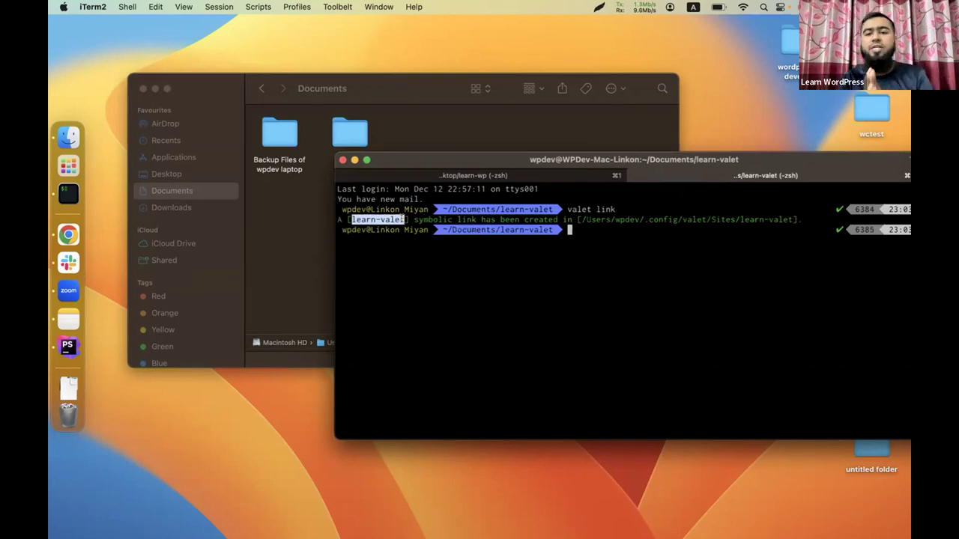
drag(480, 159, 501, 251)
- Create an empty index.html in learn-valet with 'touch index.html'
click(563, 374)
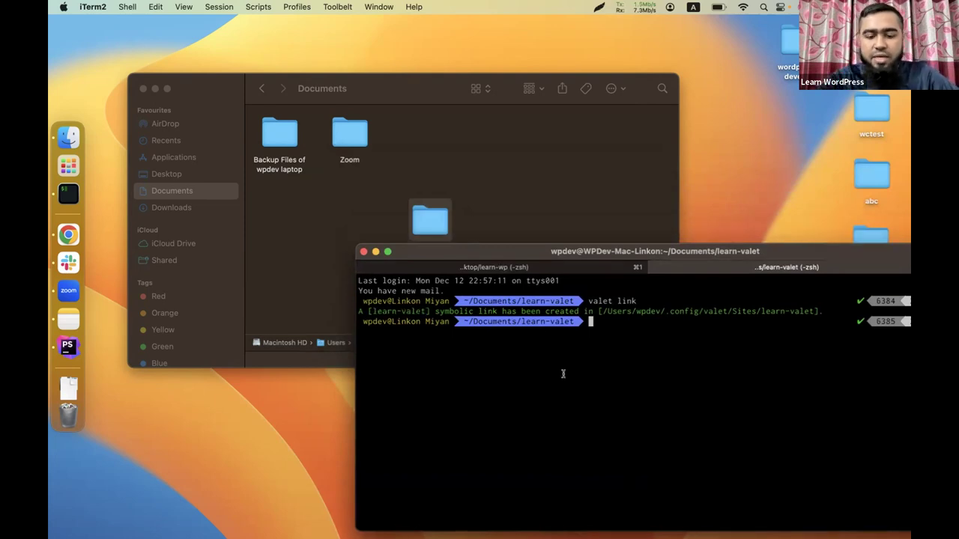
text(touch )
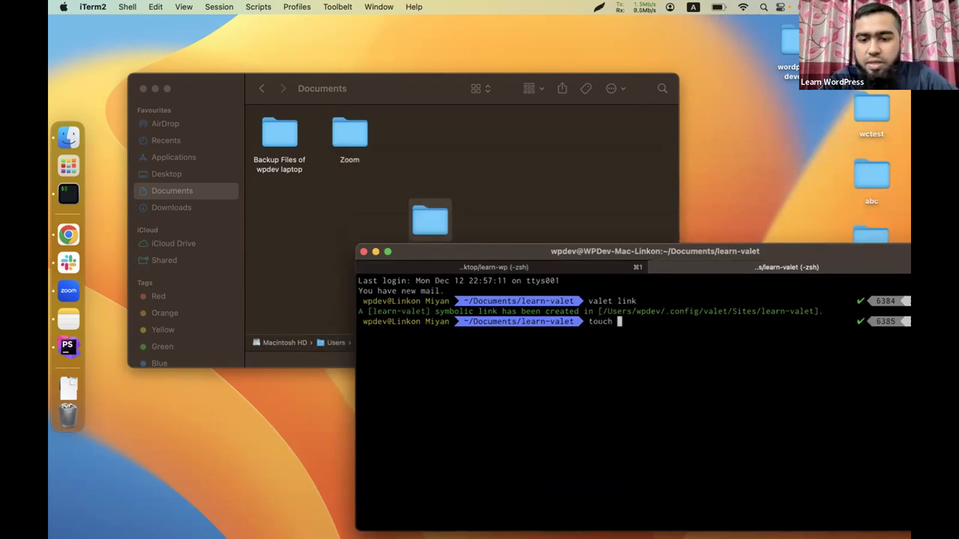
text(index)
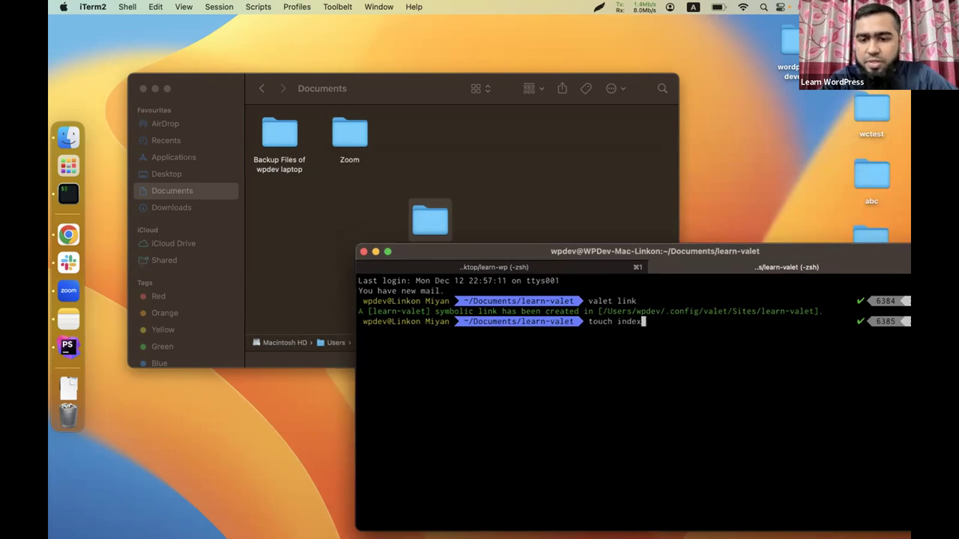
text(.html)
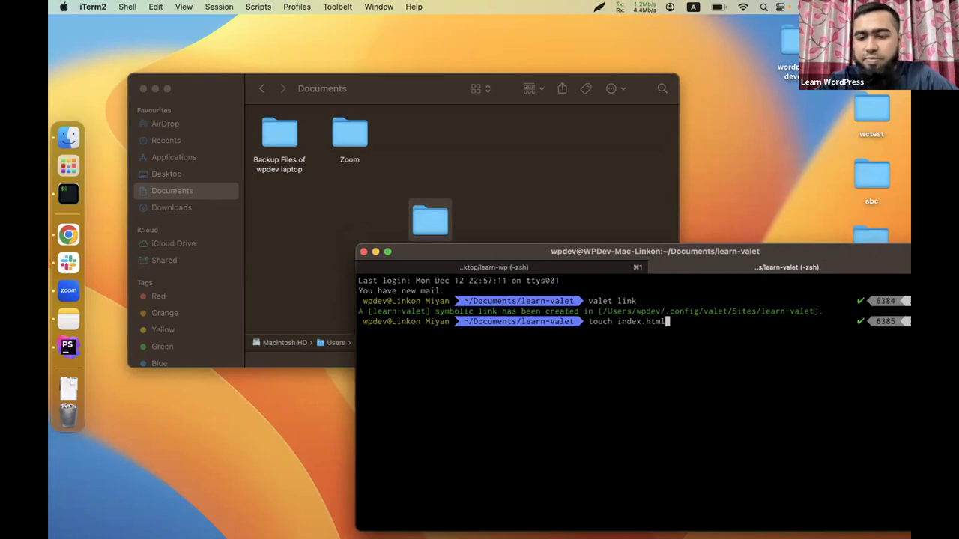
key(Return)
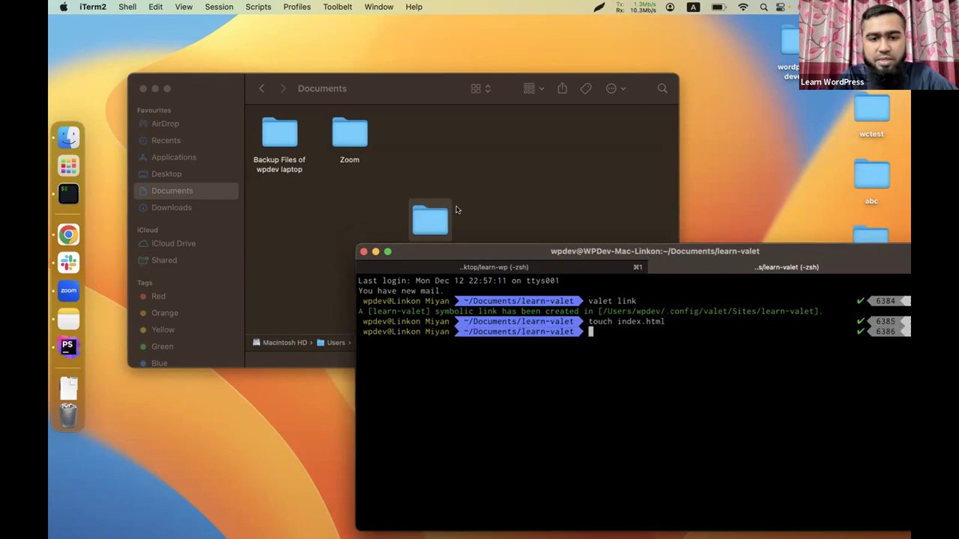
click(456, 209)
- Open index.html from learn-valet with Open With > Visual Studio Code
double_click(430, 213)
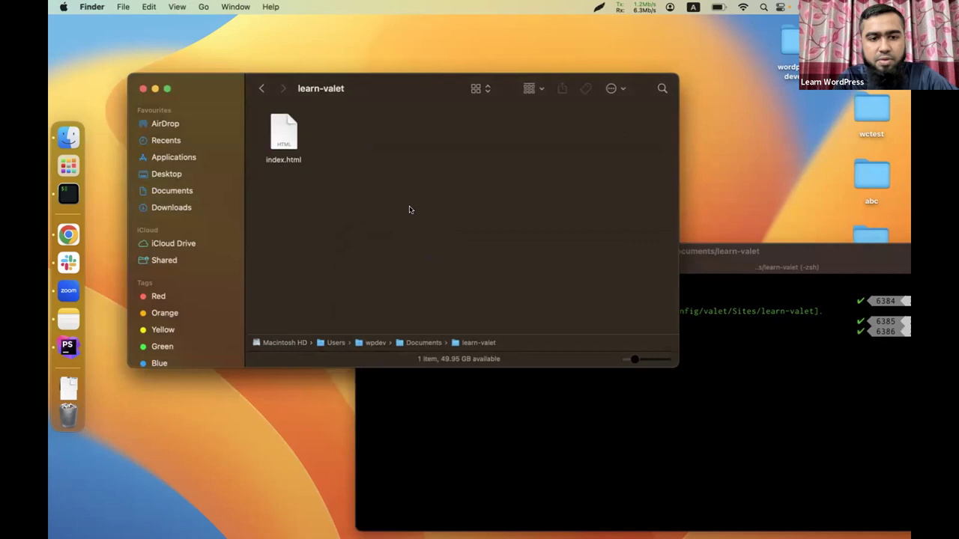
click(284, 141)
right_click(285, 141)
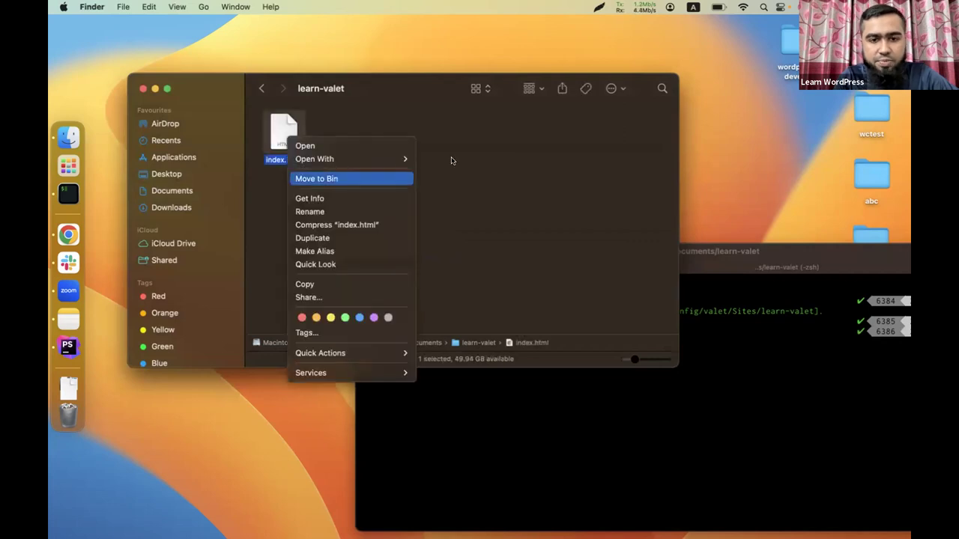
mouse_move(374, 159)
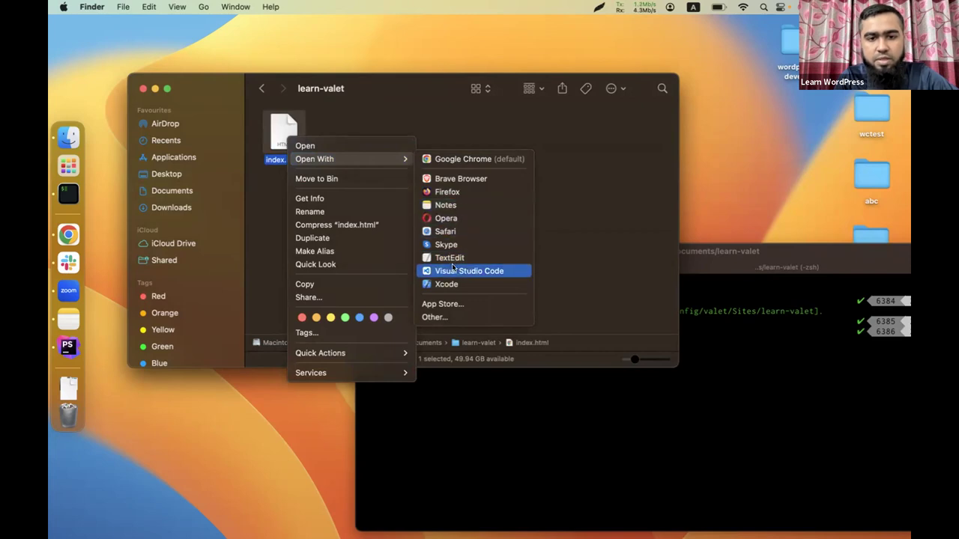
click(453, 270)
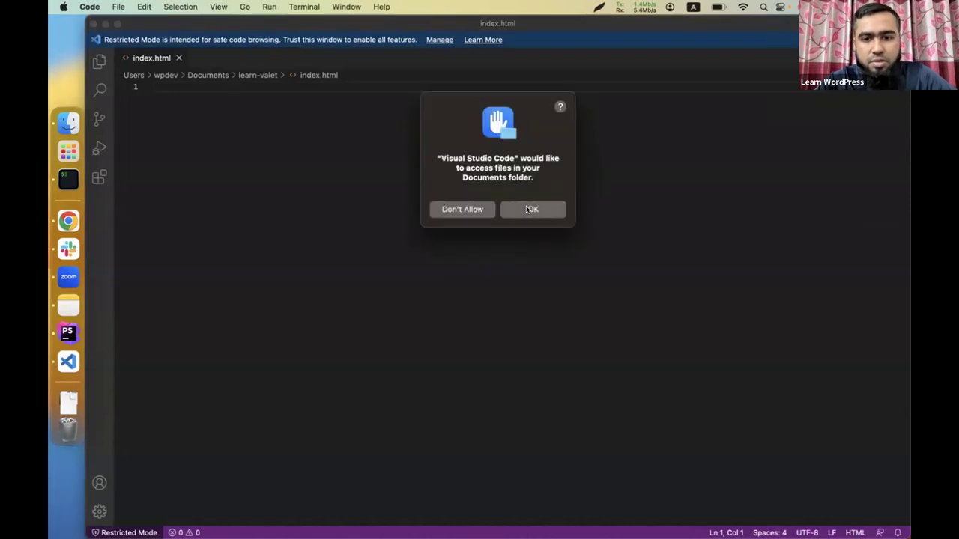
- Allow Documents access, insert the HTML boilerplate with body 'Hello World', and save index.html
click(530, 210)
text(!)
key(Return)
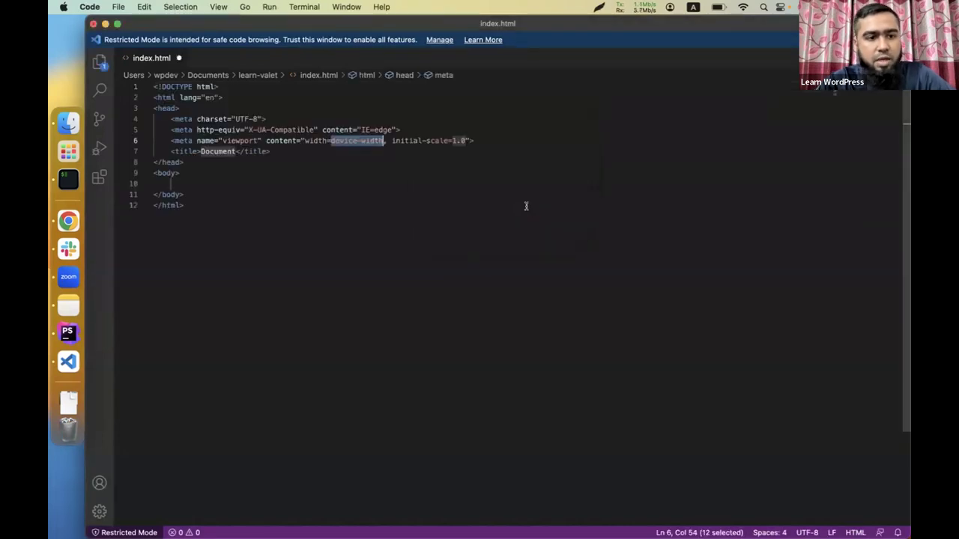
text(d)
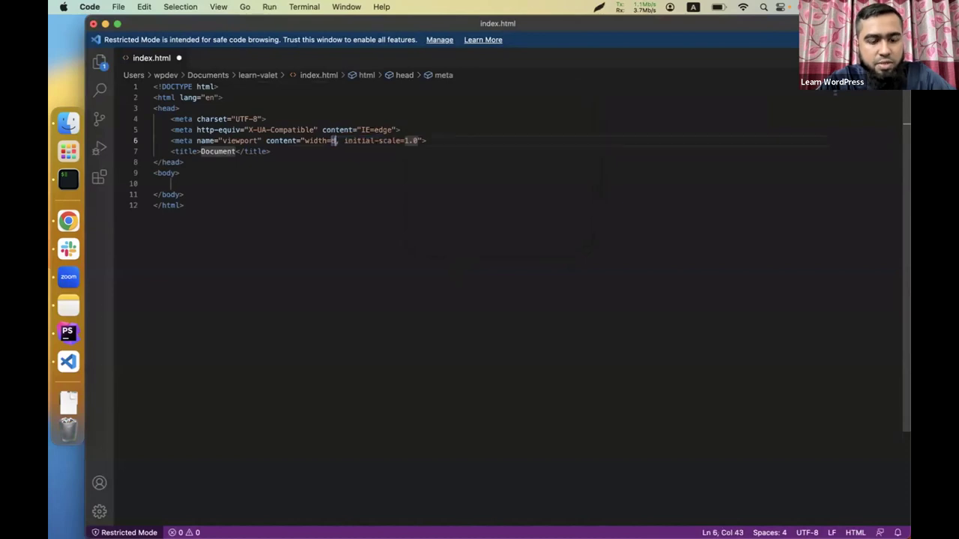
key(super+z)
click(226, 178)
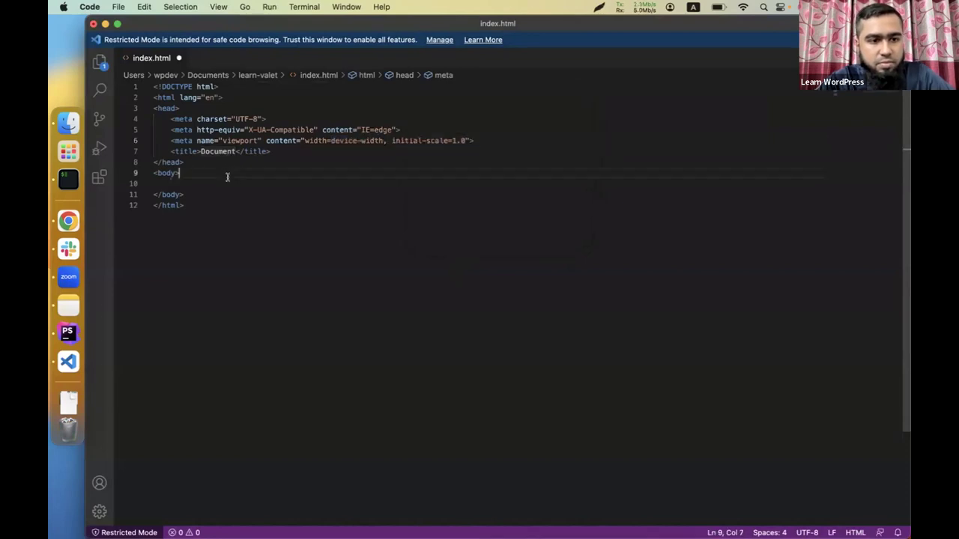
text(Hello )
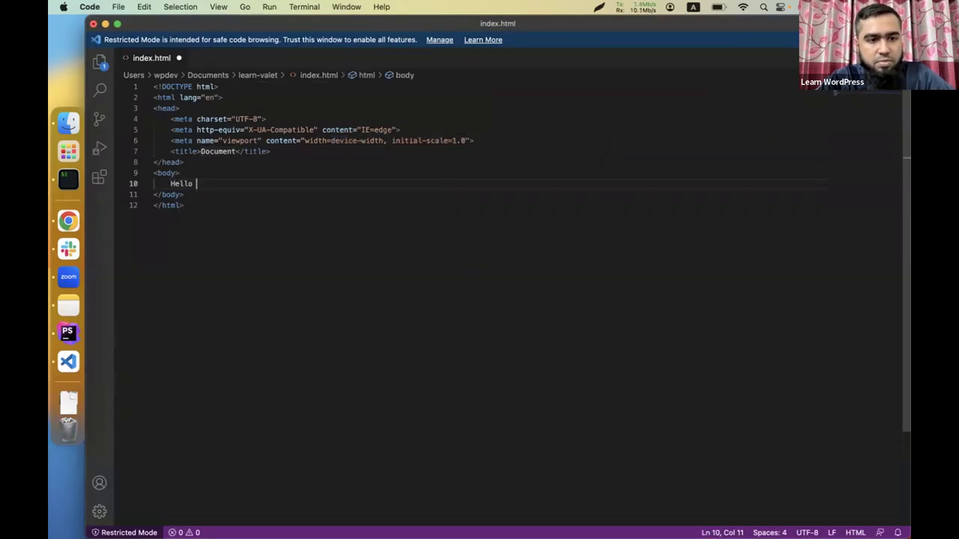
text(World)
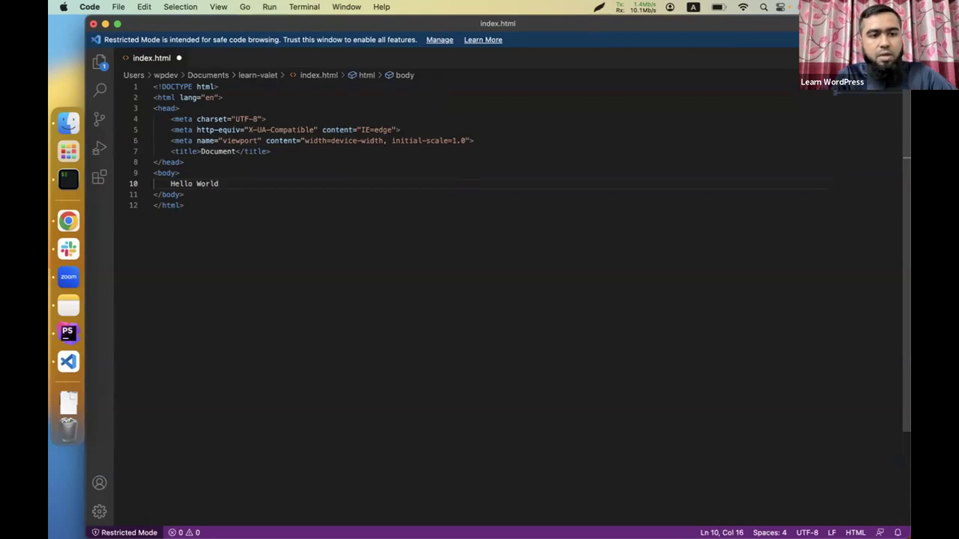
key(super+s)
- Hide the editor and bring back the terminal and the learn-wp.test browser window
click(105, 24)
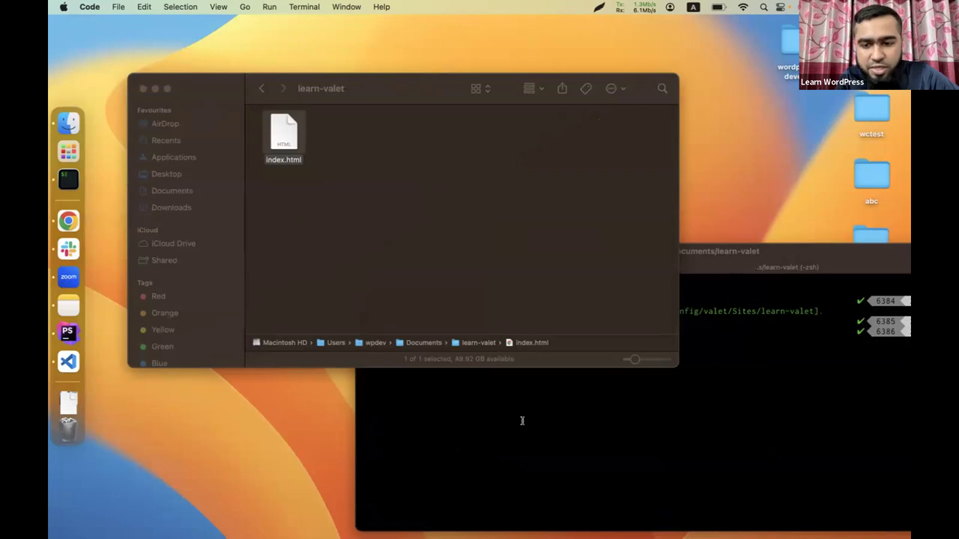
click(522, 420)
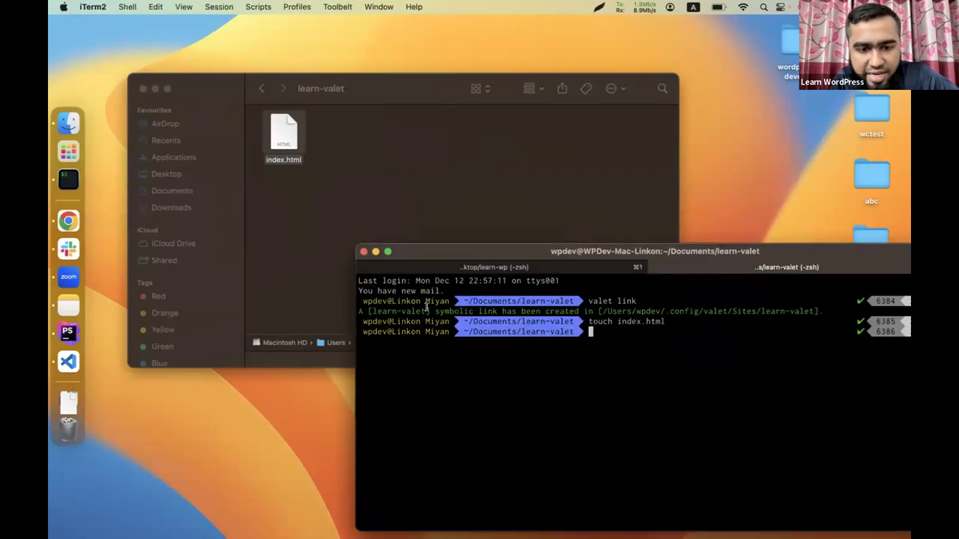
click(66, 221)
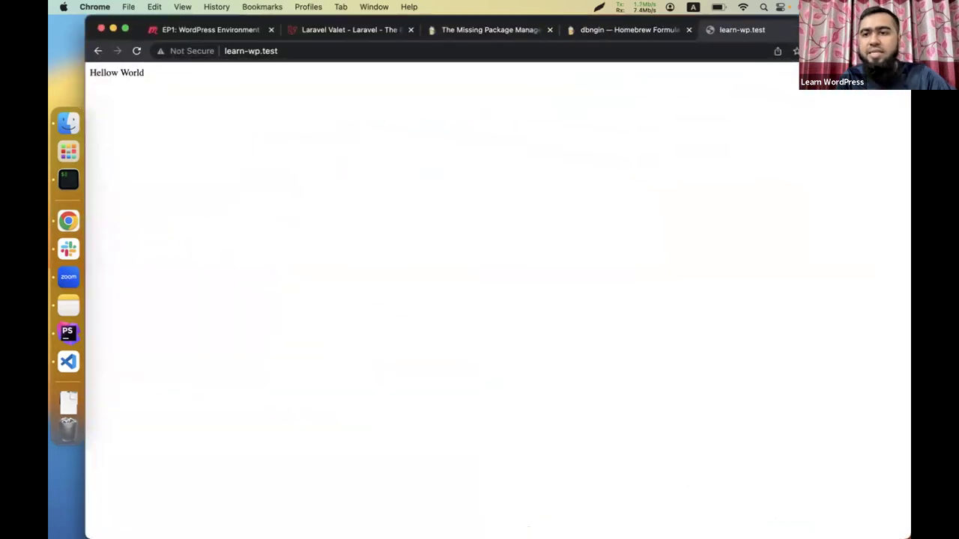
- Load learn-valet.test in a new Chrome tab, allowing php-fpm access to Documents
key(super+t)
text(learn)
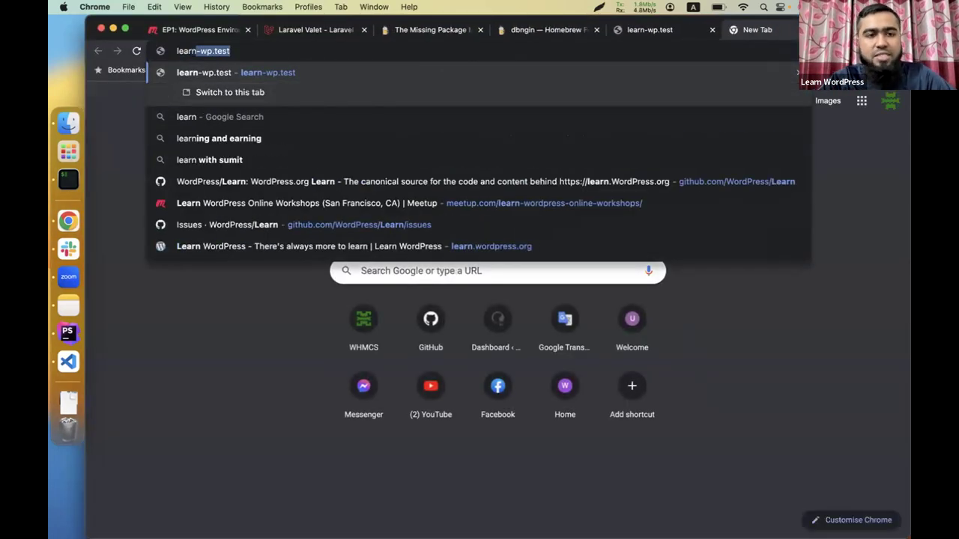
text(-valet.test)
key(Return)
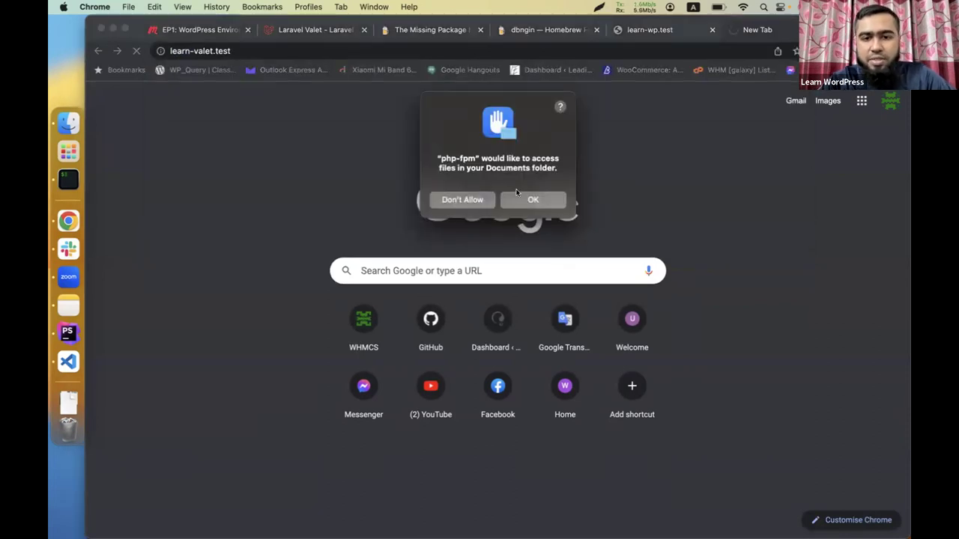
click(527, 199)
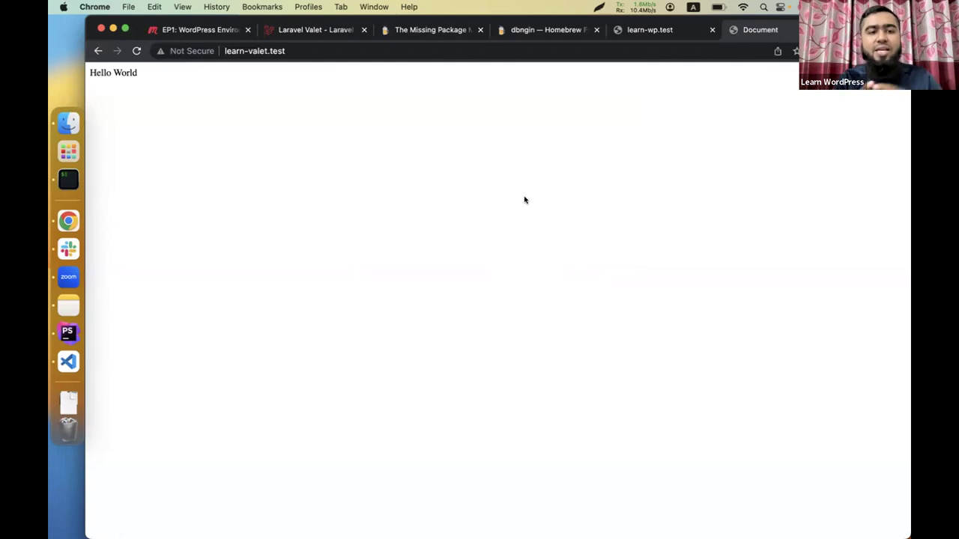
key(super+Tab)
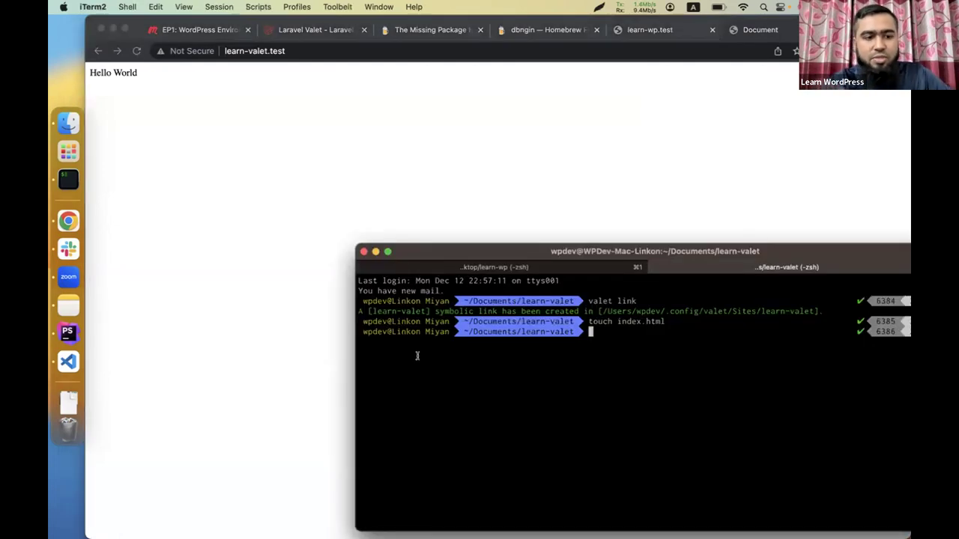
click(68, 361)
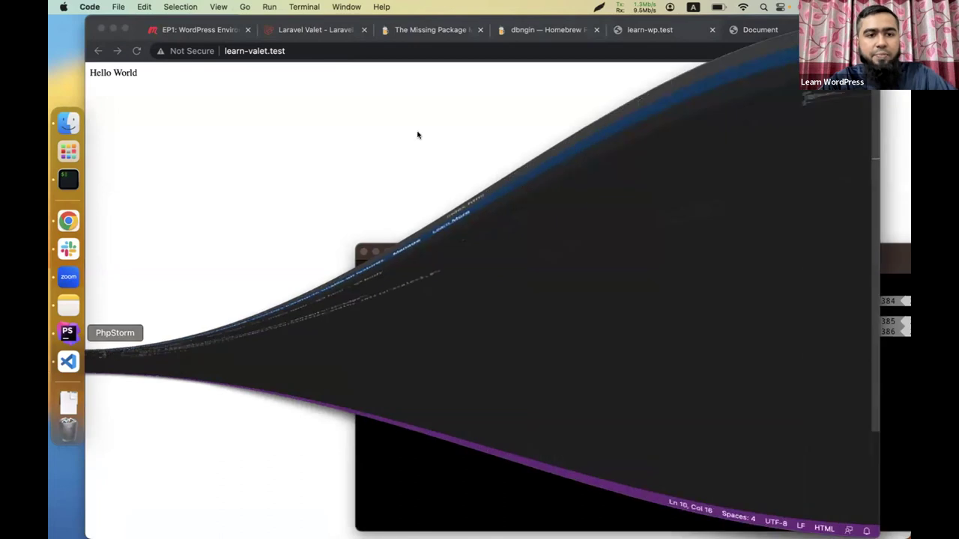
- Append 'from learn valet' to the Hello World text, save, and reload learn-valet.test
text(f)
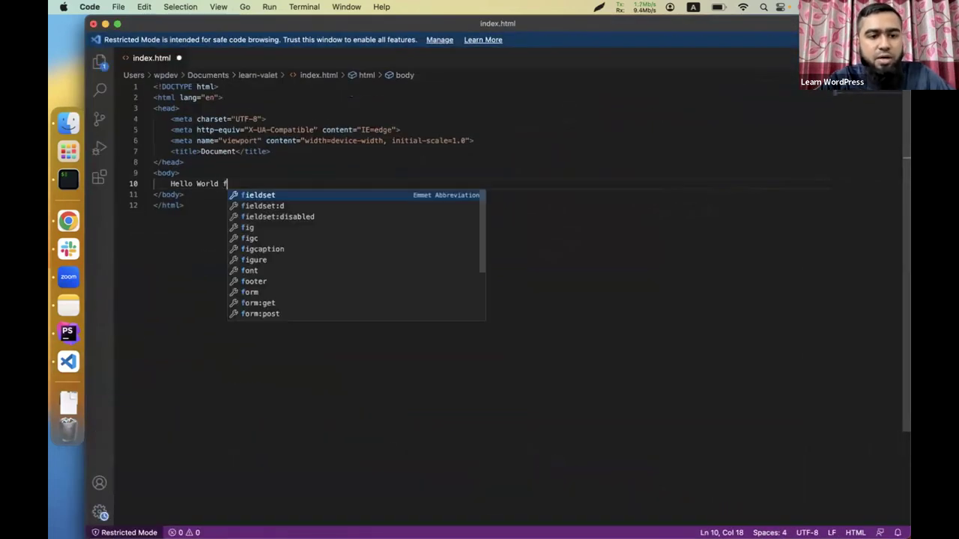
text(rom learn valet)
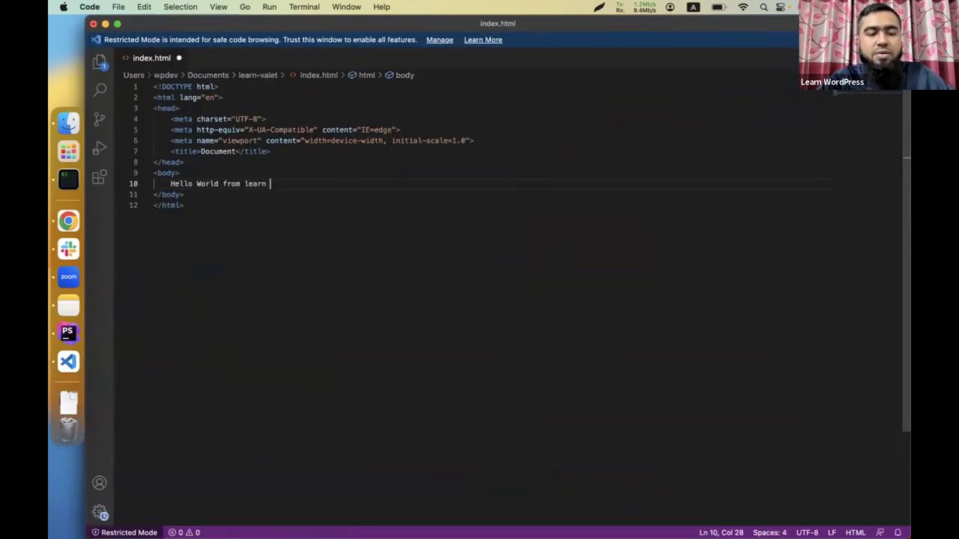
key(super+s)
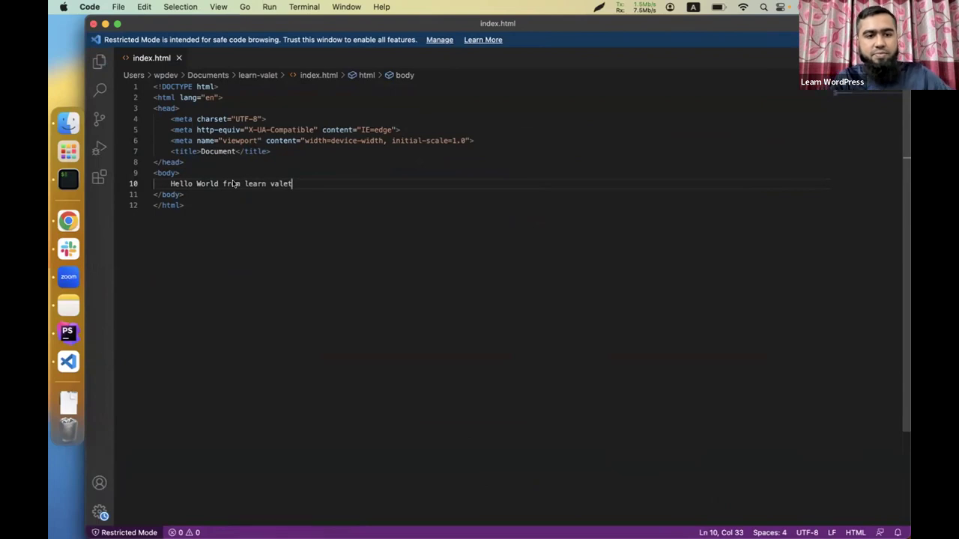
key(super+Tab)
click(73, 228)
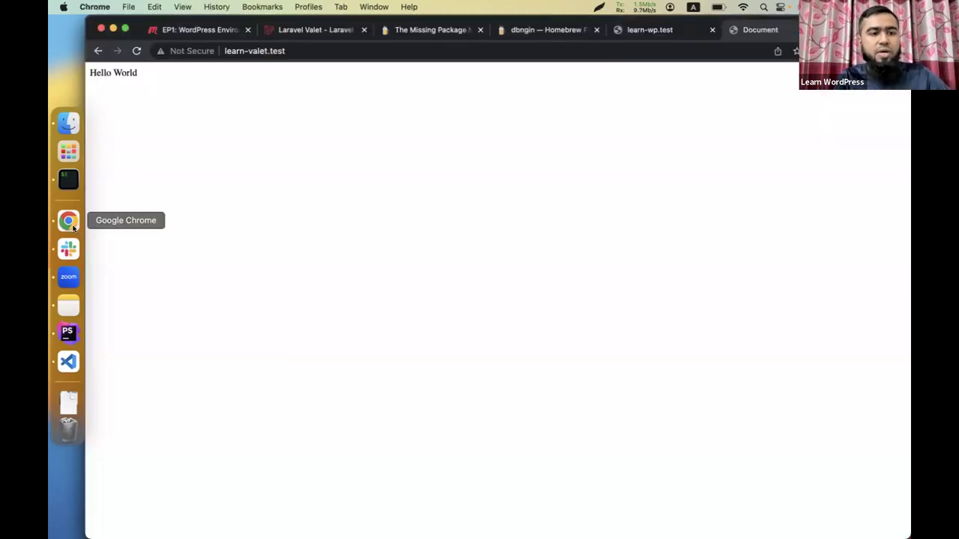
click(137, 51)
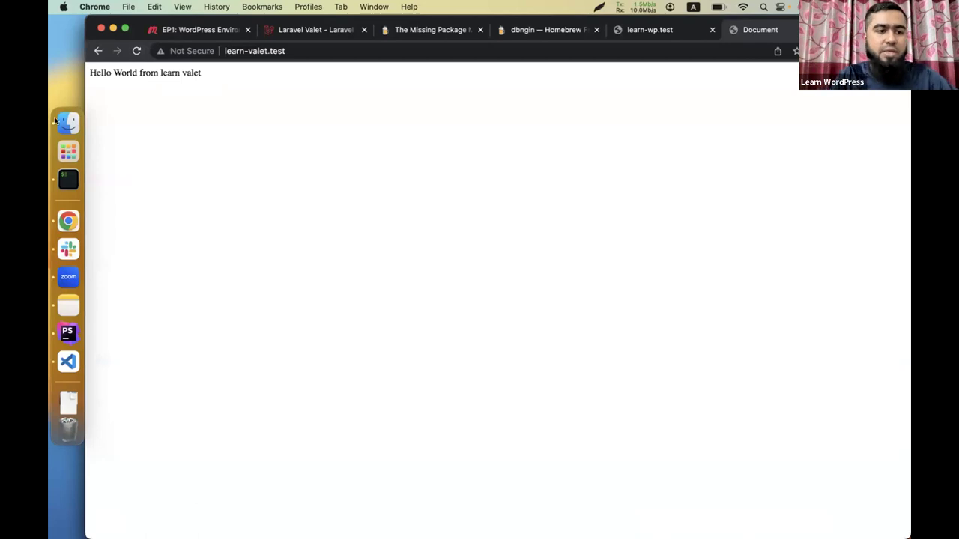
click(68, 151)
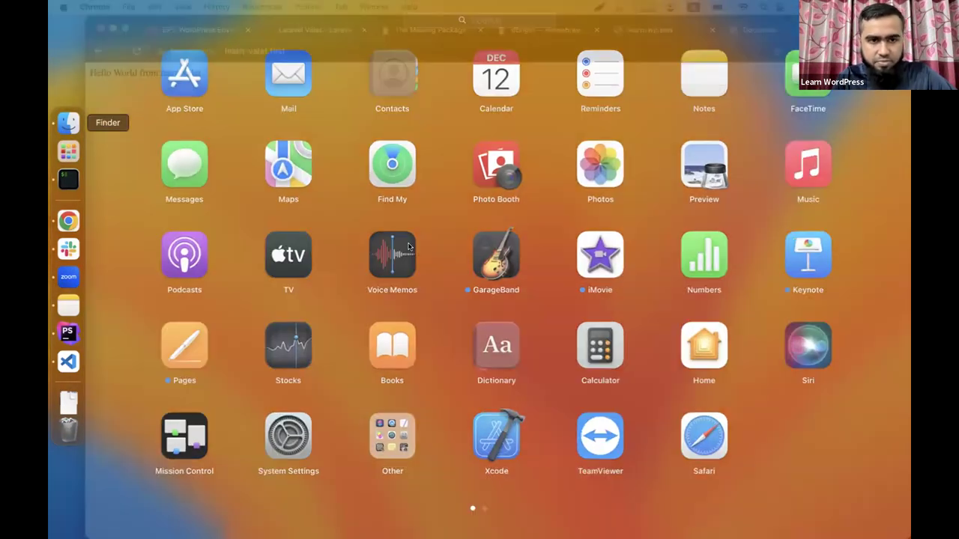
- Create a folder named abcd in Documents
click(68, 122)
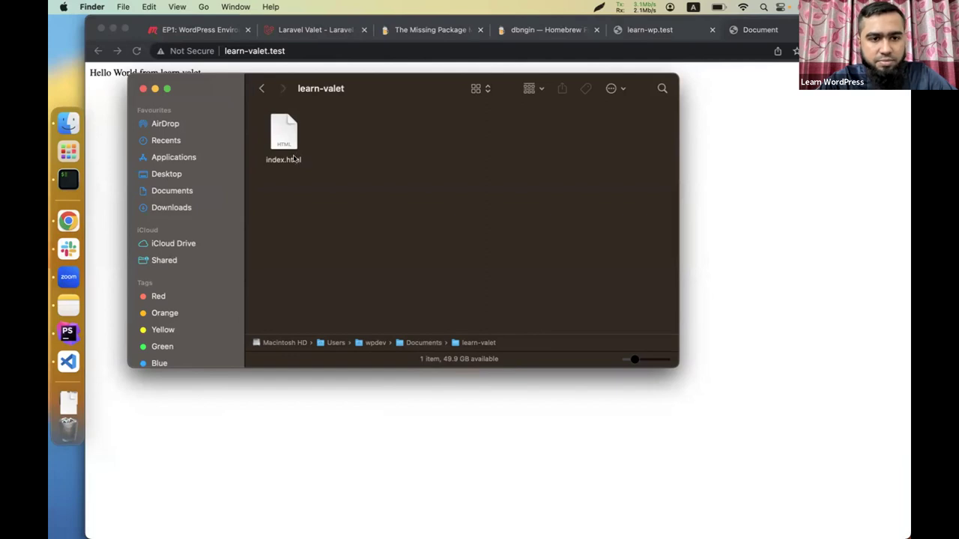
click(260, 91)
click(424, 217)
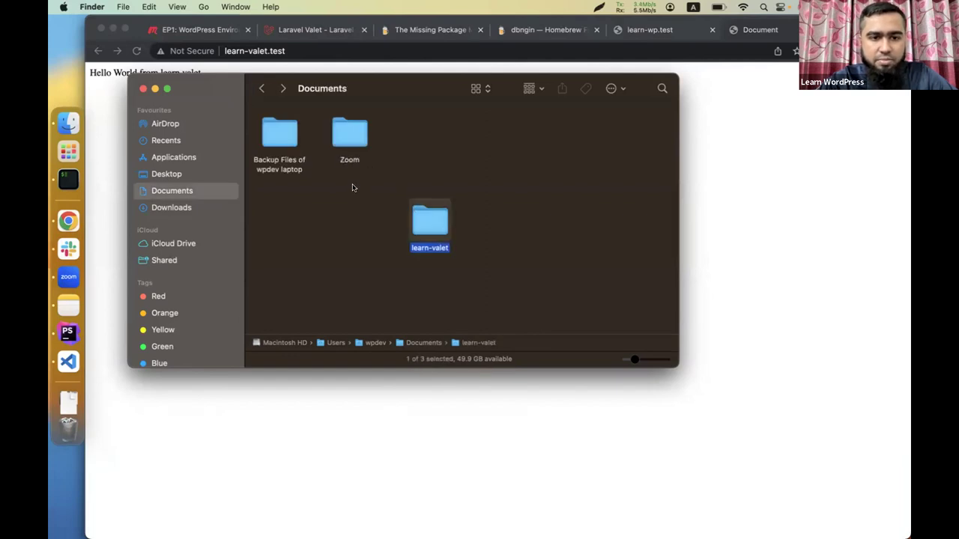
right_click(291, 230)
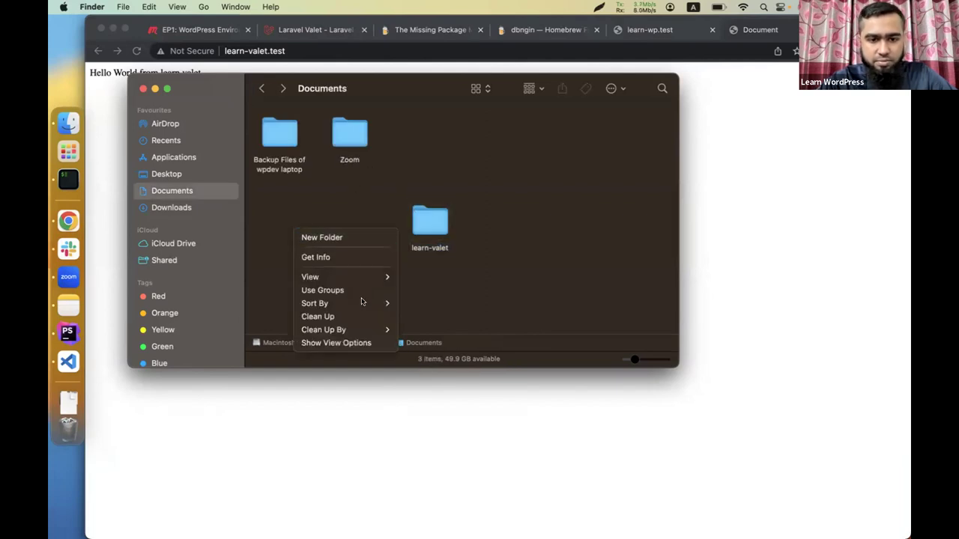
click(341, 238)
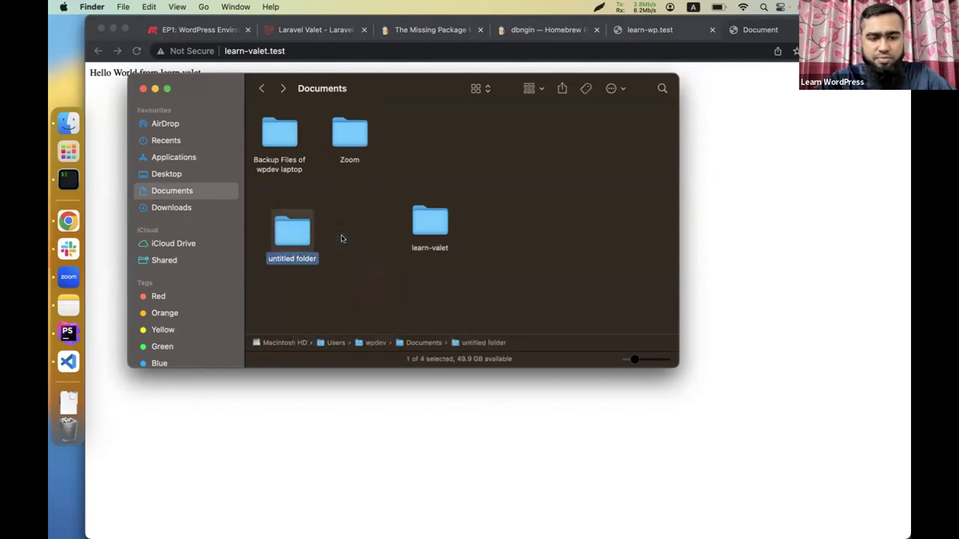
text(abcd)
key(Return)
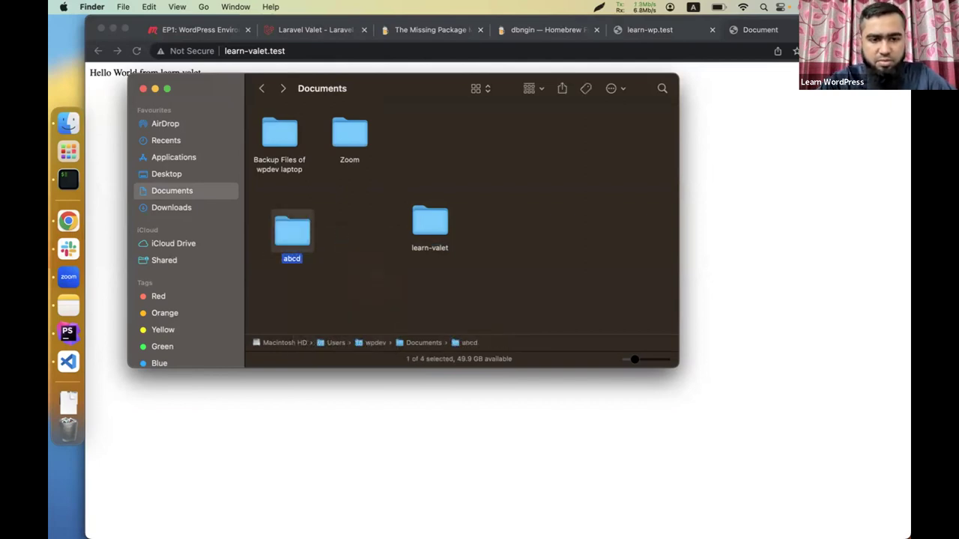
- Create an xyz folder inside abcd
double_click(298, 225)
right_click(301, 221)
click(345, 229)
text(xyz)
- Create an empty valet-wp folder inside xyz and select it
double_click(299, 224)
right_click(397, 201)
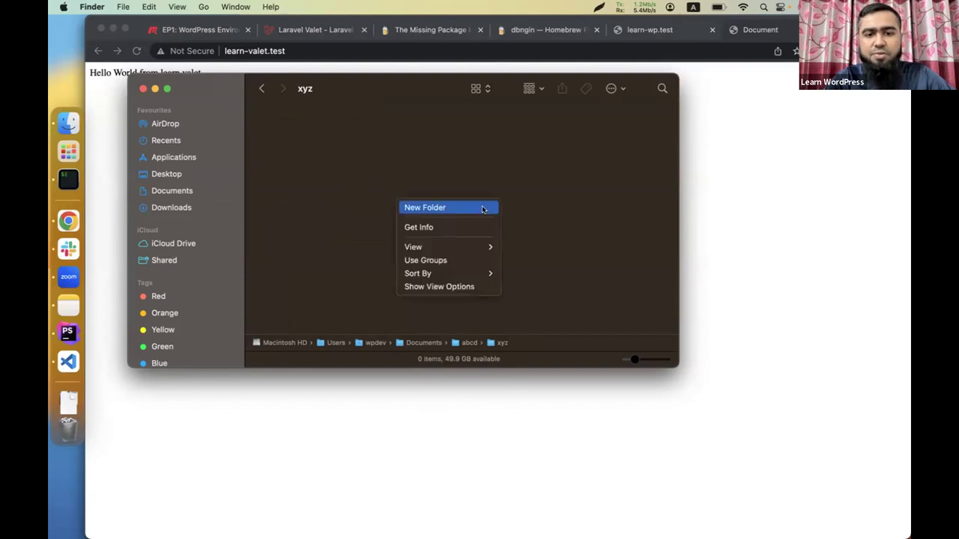
click(483, 209)
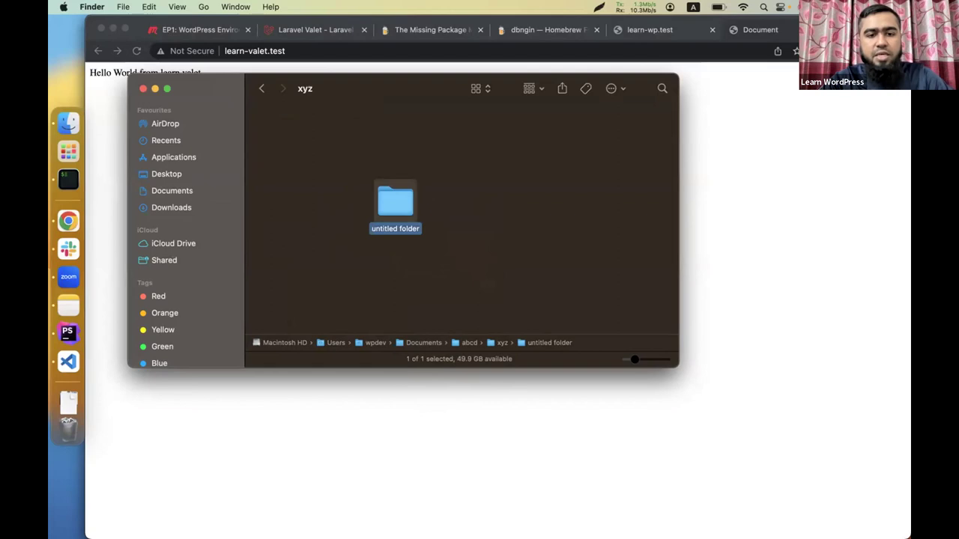
text(valet)
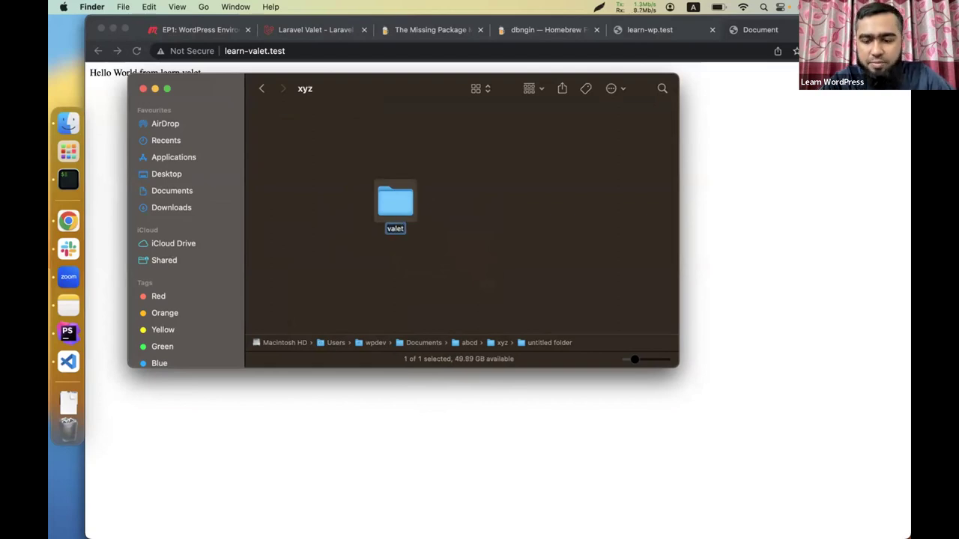
text(-)
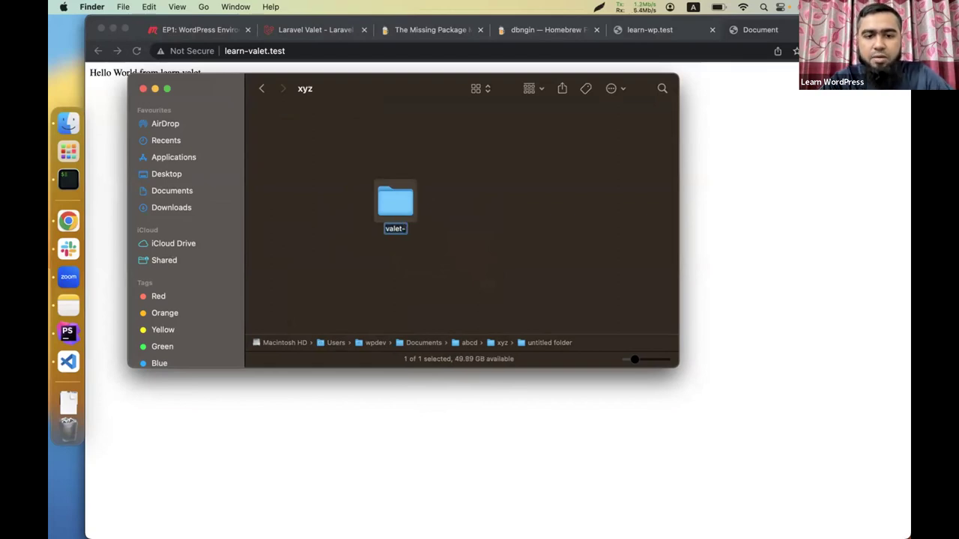
key(BackSpace)
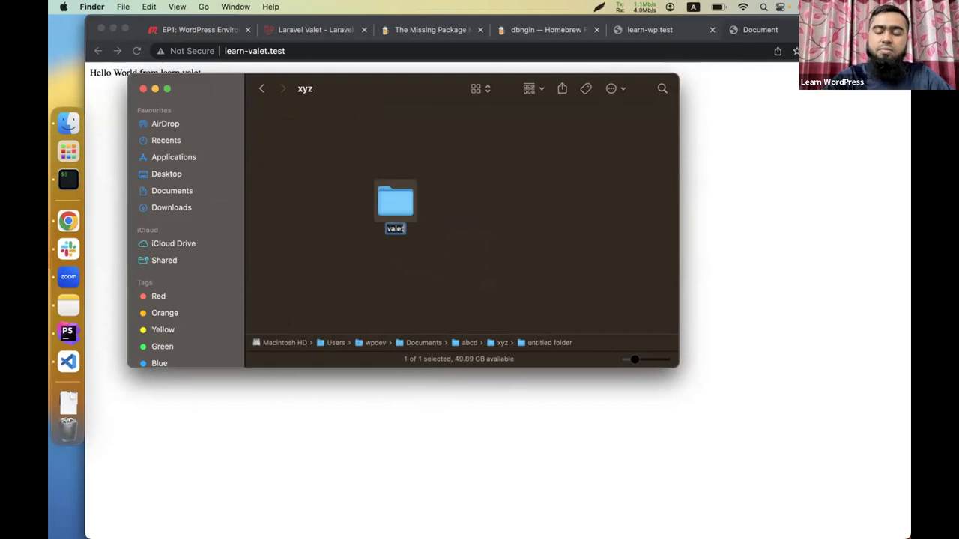
text(-wp)
key(Return)
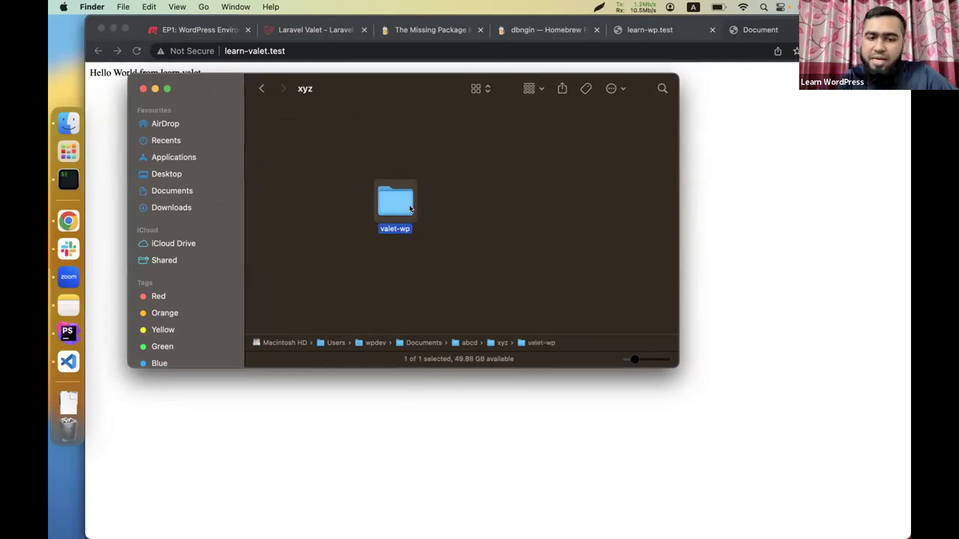
key(super+Down)
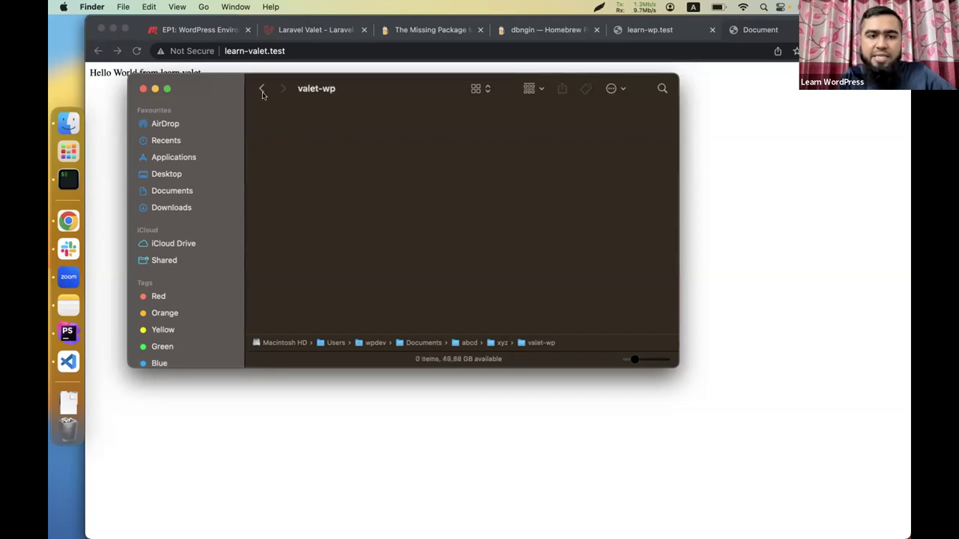
click(262, 90)
click(400, 192)
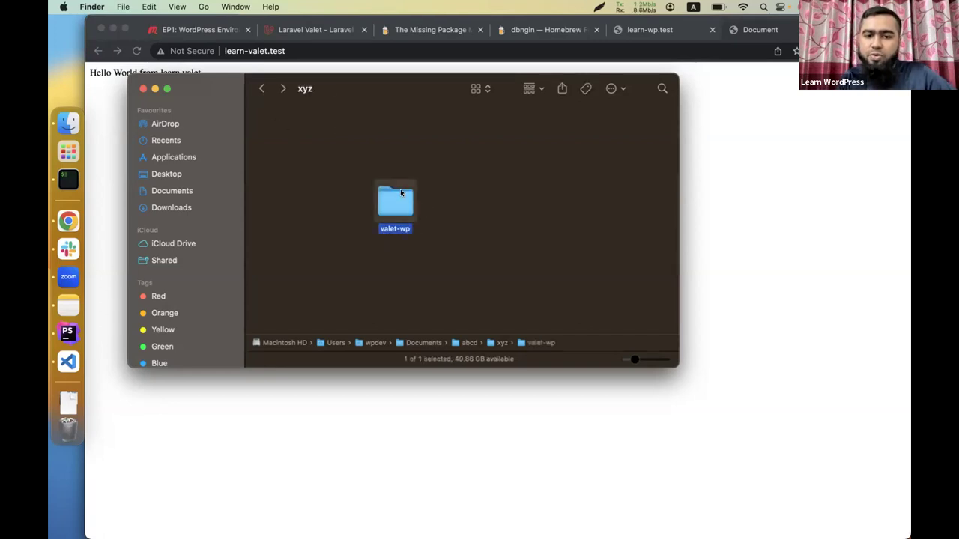
right_click(400, 193)
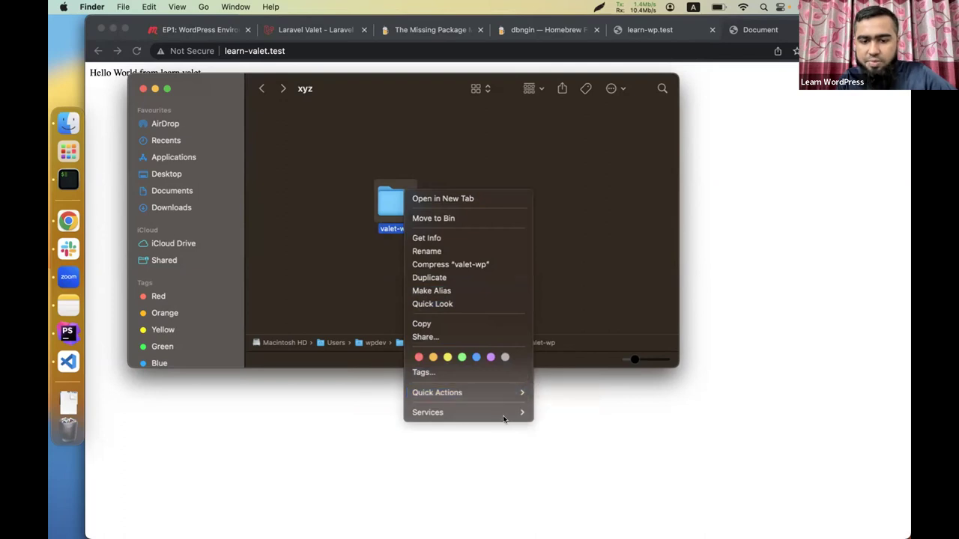
- Open an iTerm2 tab at valet-wp, run 'valet link valet-wp-learn', then type 'touch index.php'
mouse_move(505, 413)
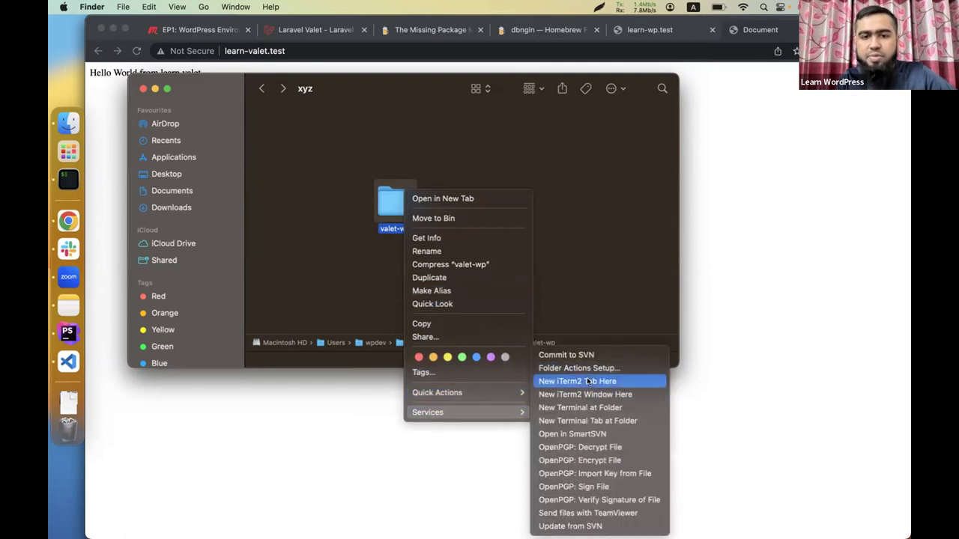
click(586, 381)
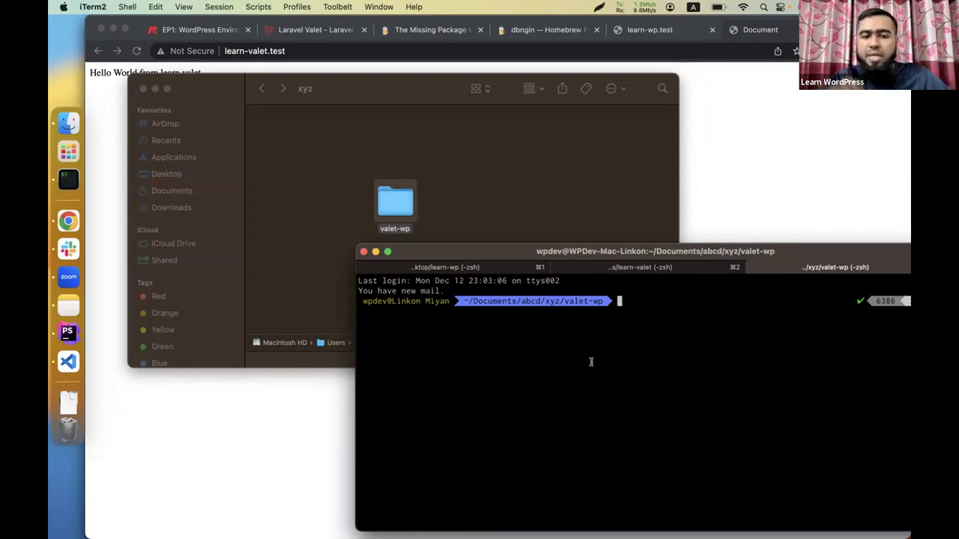
text(valet link)
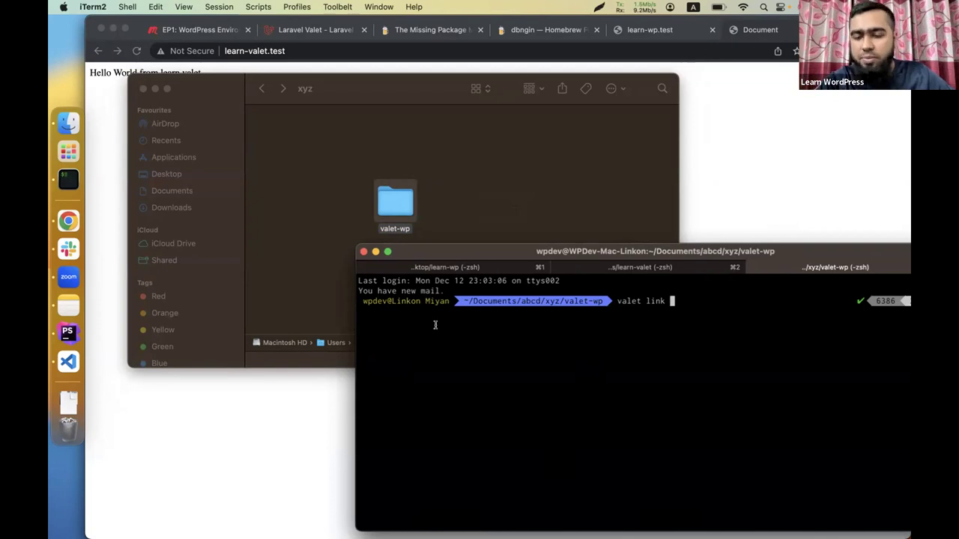
text(valet)
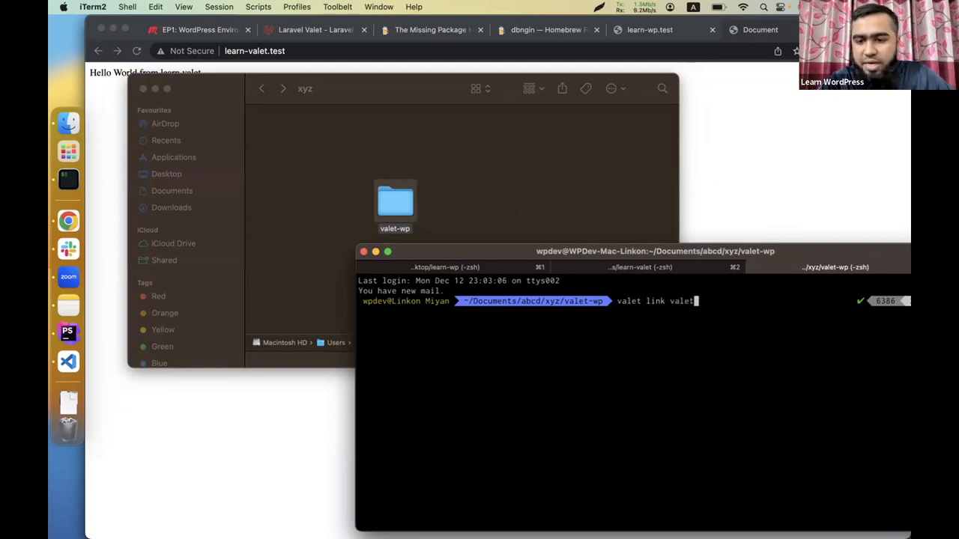
text(-ea)
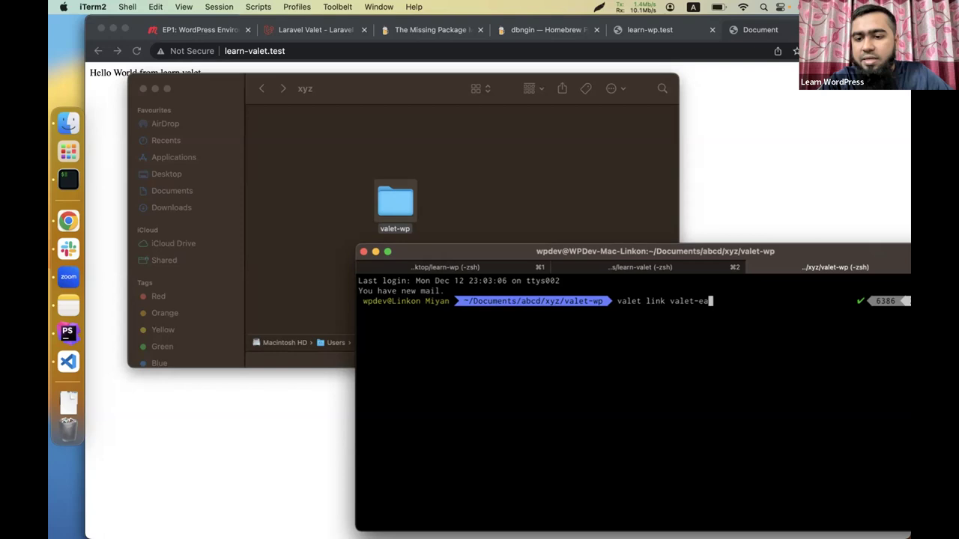
key(BackSpace)
key(BackSpace)
text(wp-lear)
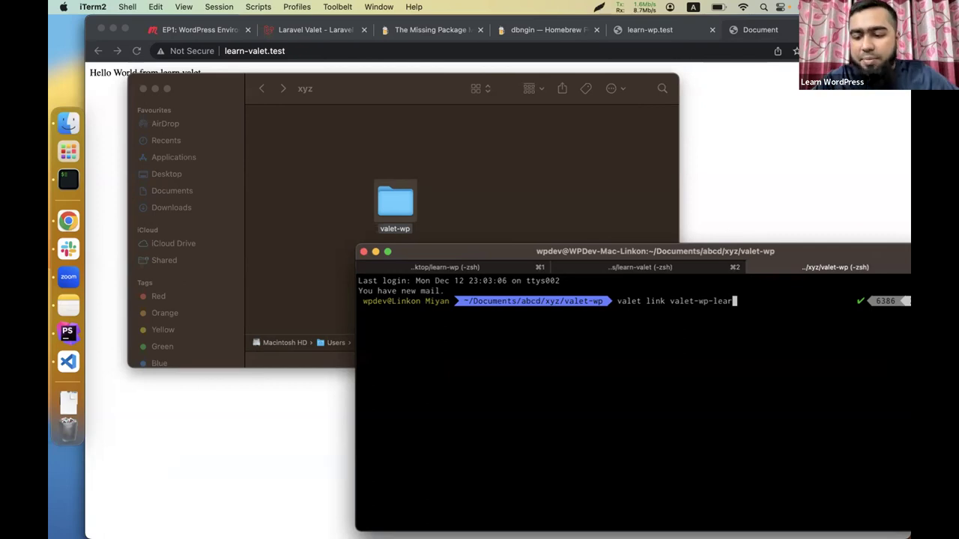
text(n)
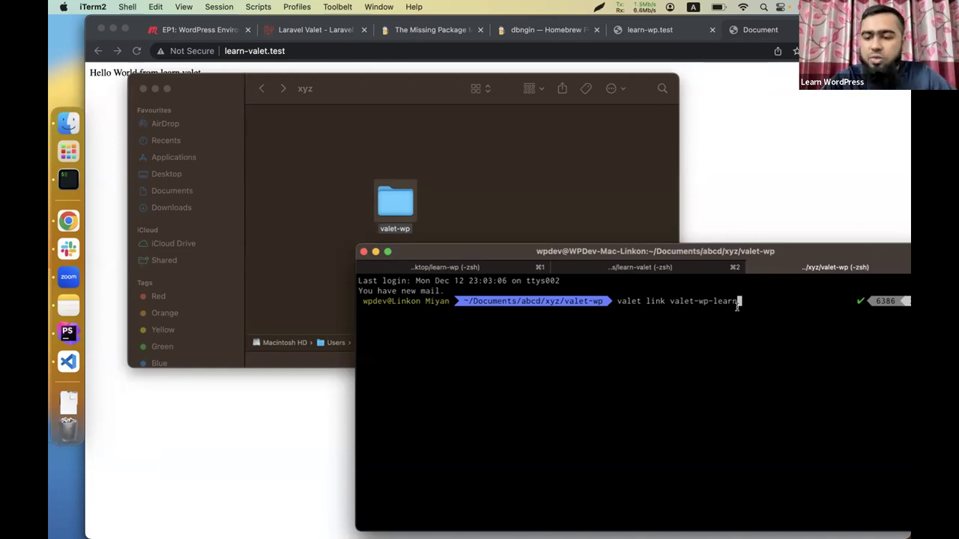
key(Return)
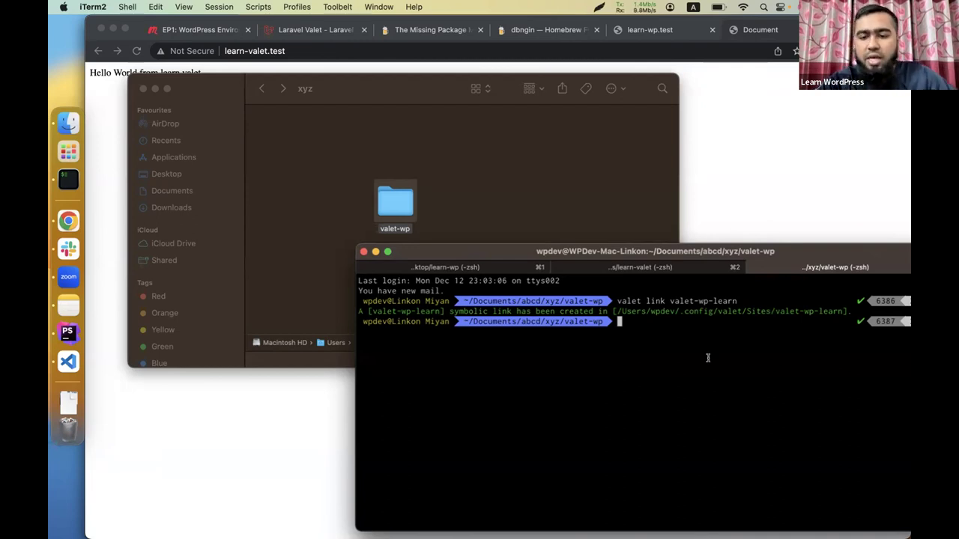
text(touch)
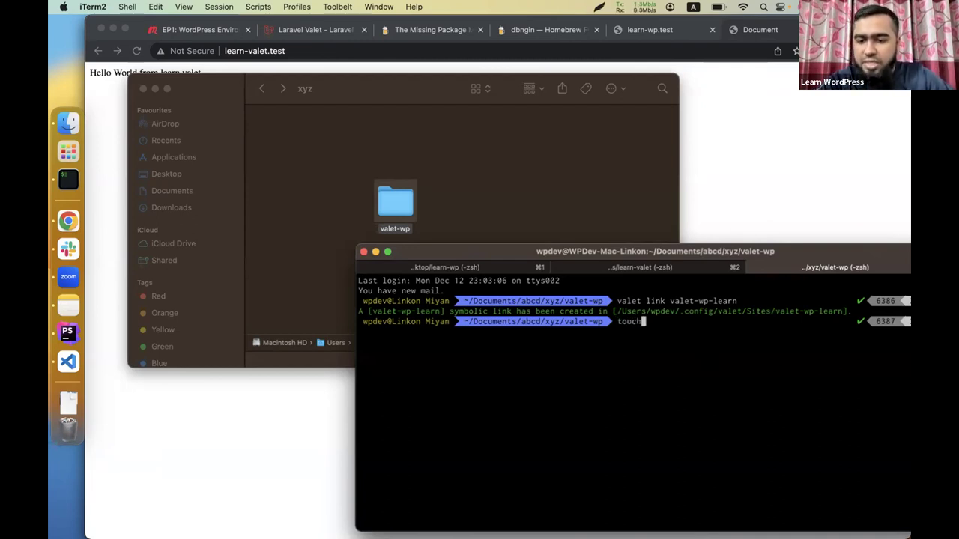
text( ind)
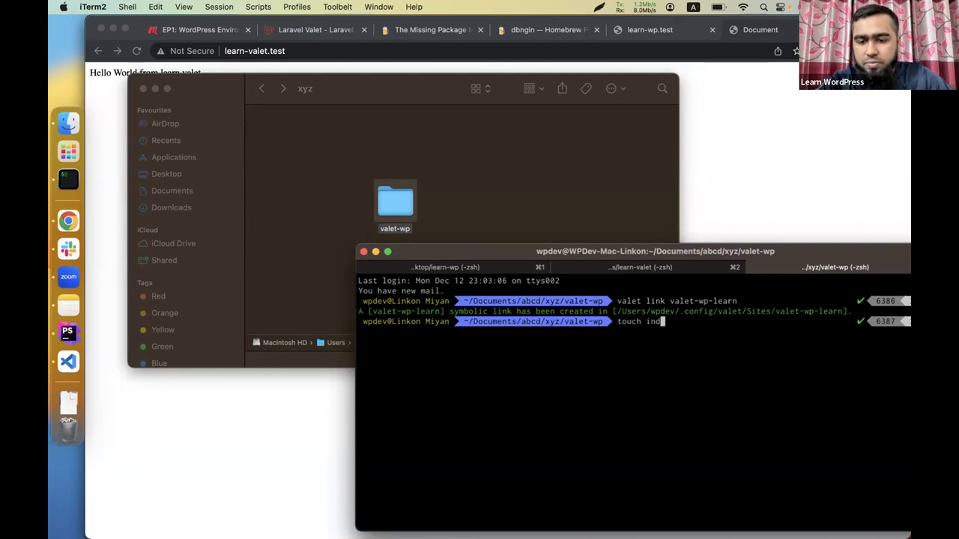
text(ex.php)
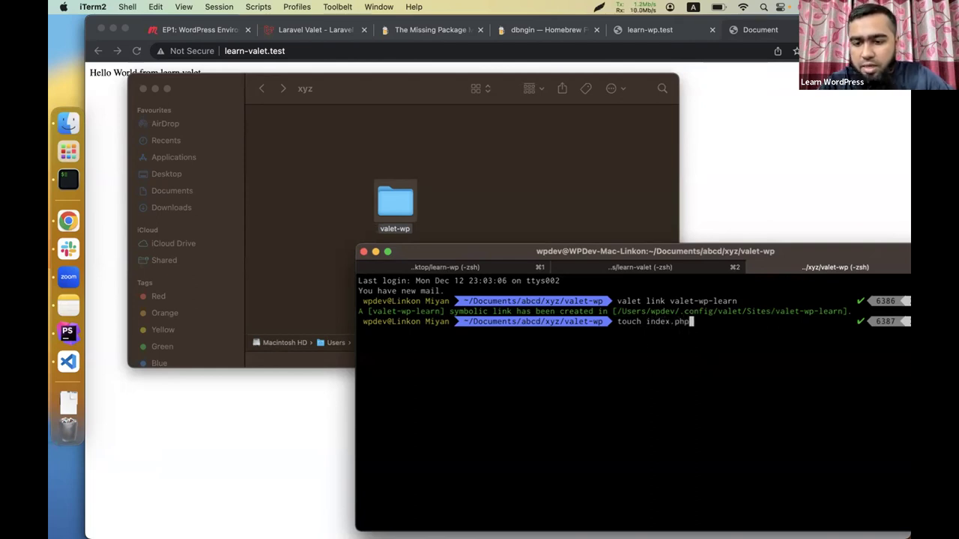